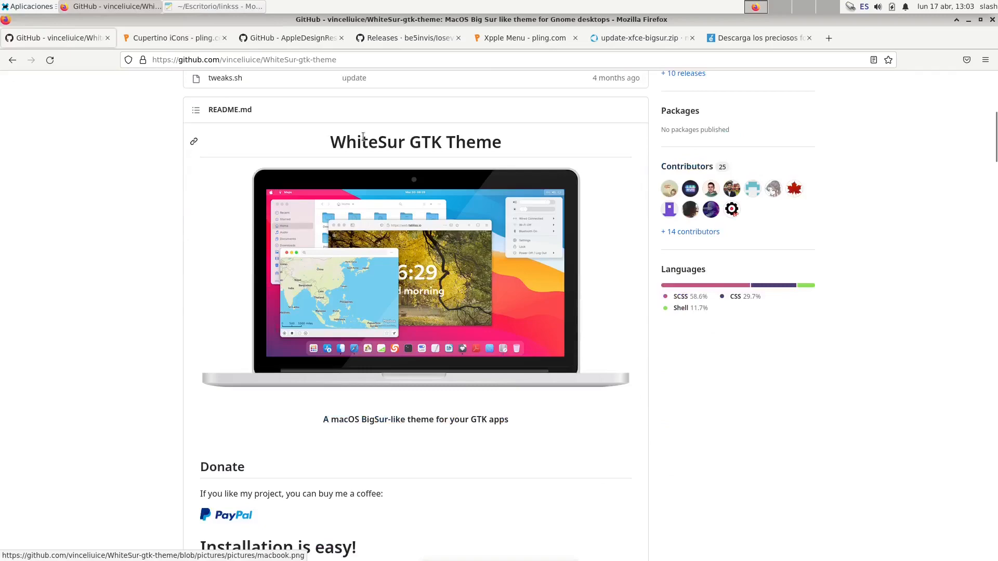
Step: Examine the WhiteSur GTK Theme README and expand its list of required dependencies
drag(330, 142, 535, 181)
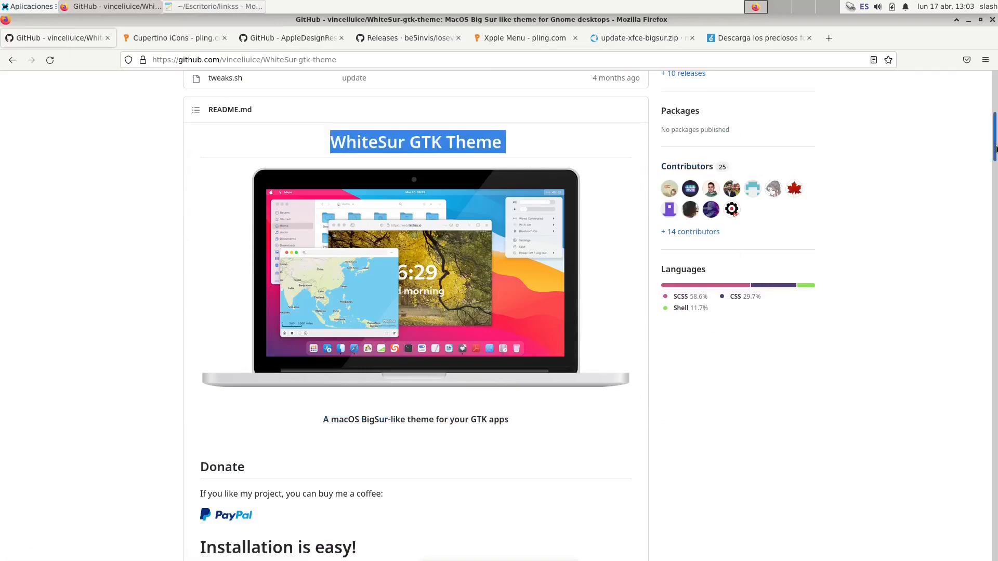
scroll(995, 337, down, 20)
scroll(995, 336, down, 20)
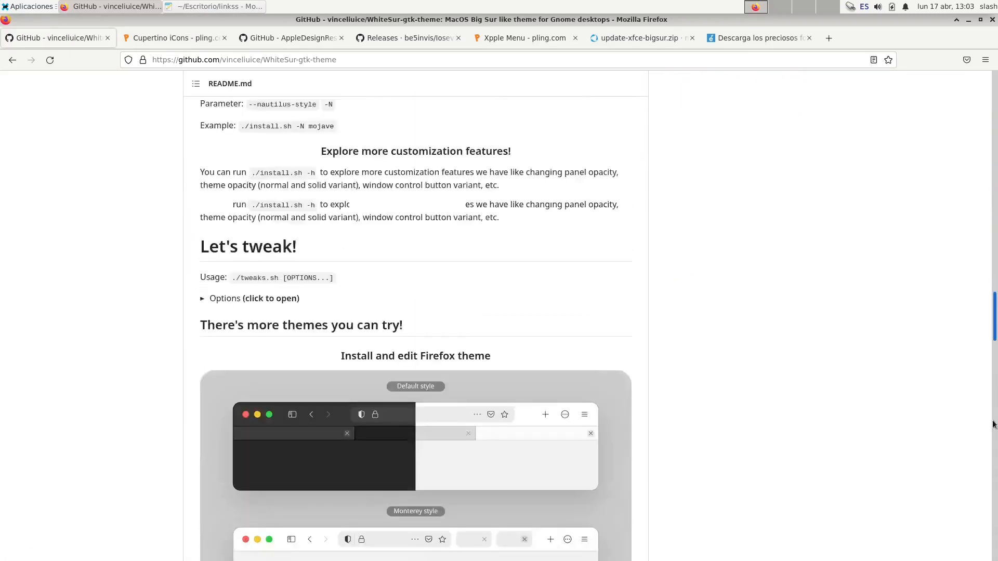
scroll(995, 481, up, 20)
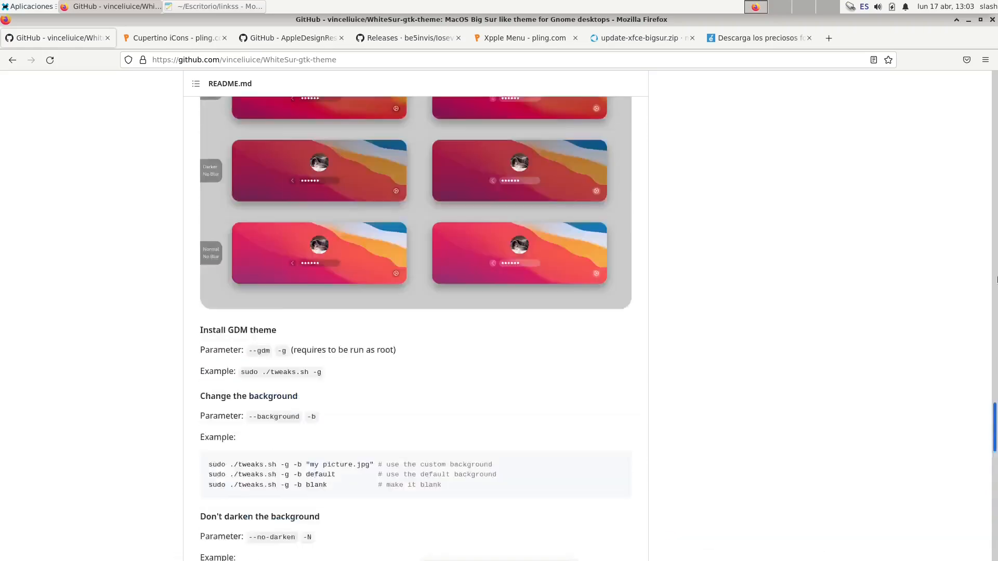
scroll(611, 345, down, 15)
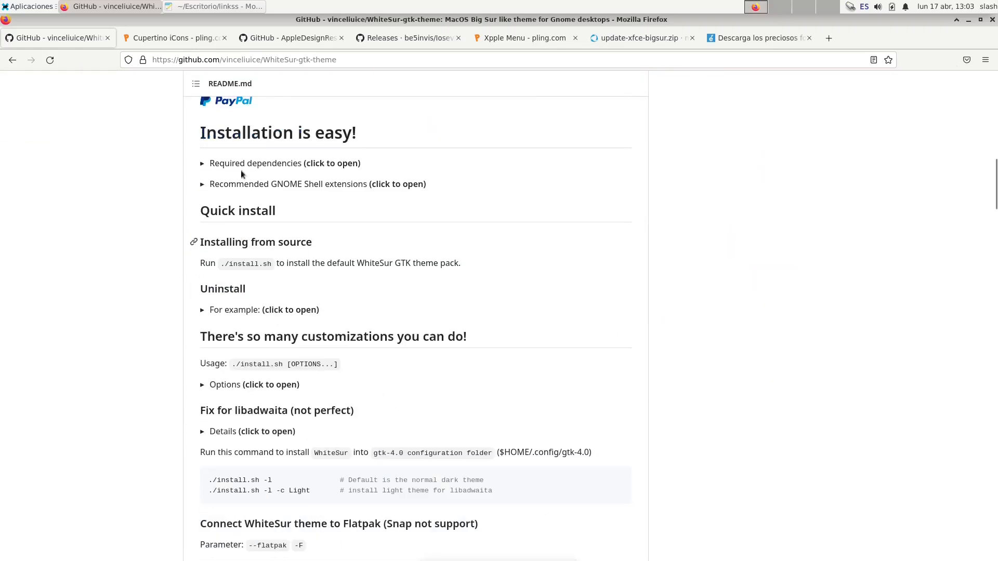
click(280, 165)
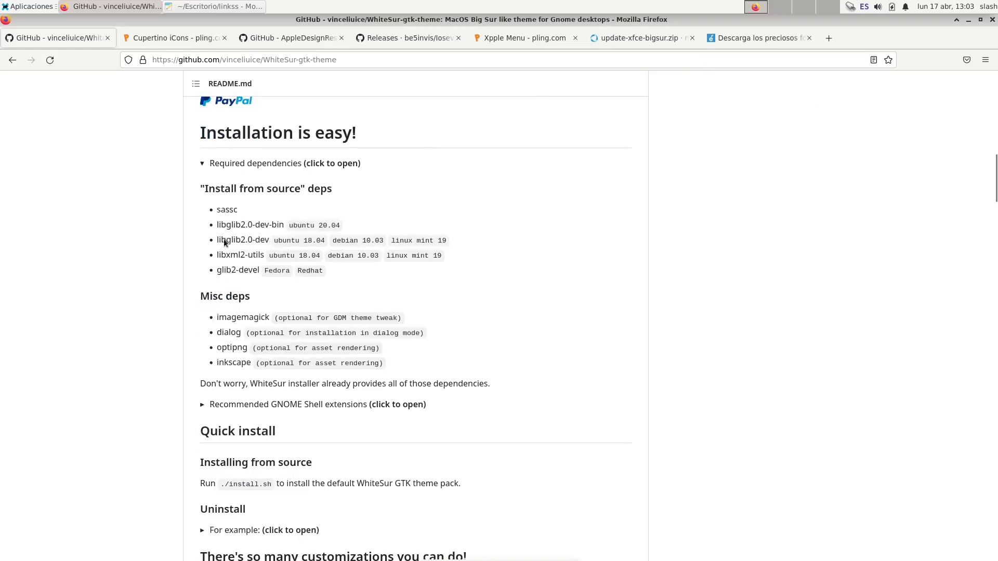
Step: Copy the command "sudo apt install sassc gtk2-engines-murrine plank libglib2.0-dev libglib2.0-bin rofi" from the linkss notes file in Mousepad
click(223, 6)
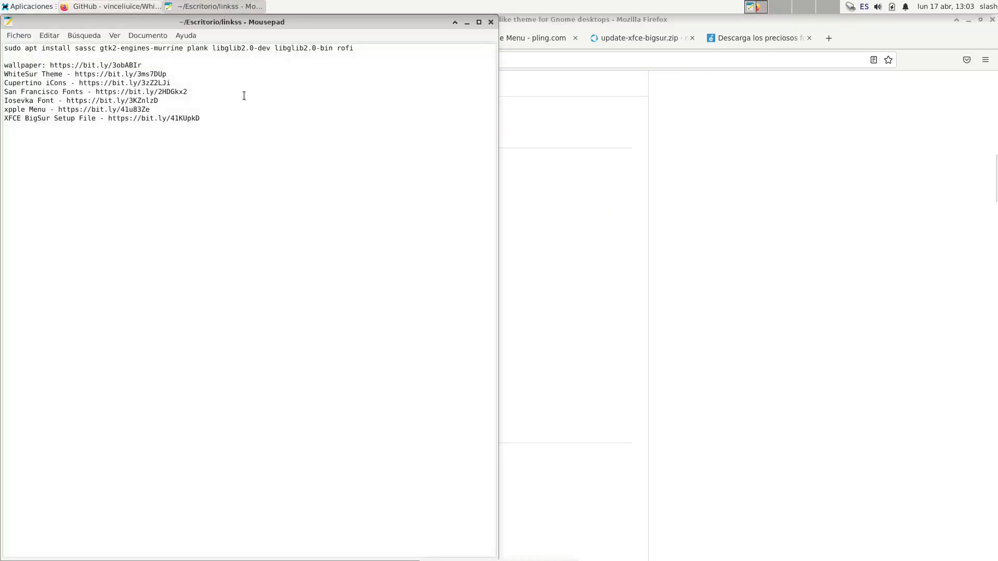
drag(354, 48, 13, 49)
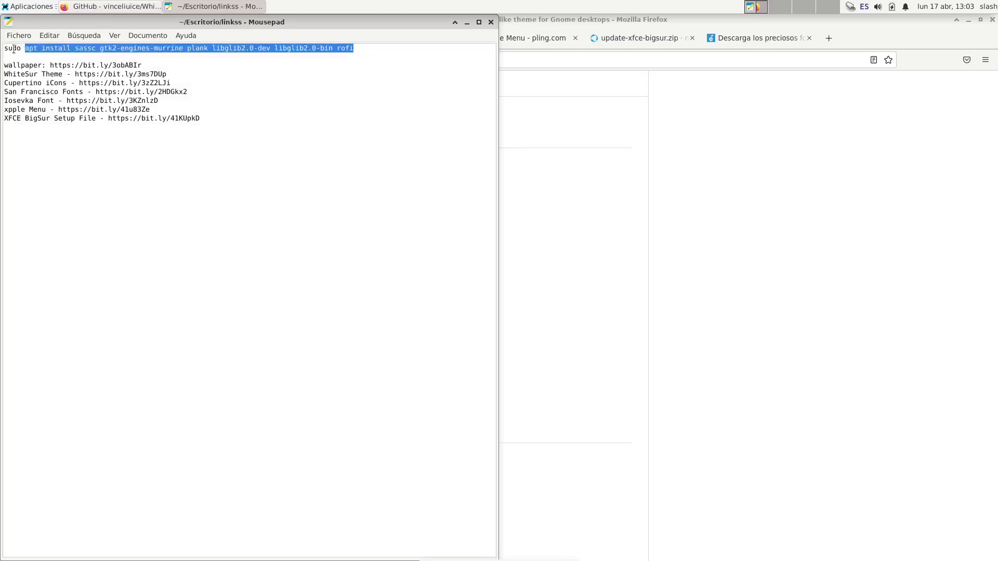
right_click(21, 49)
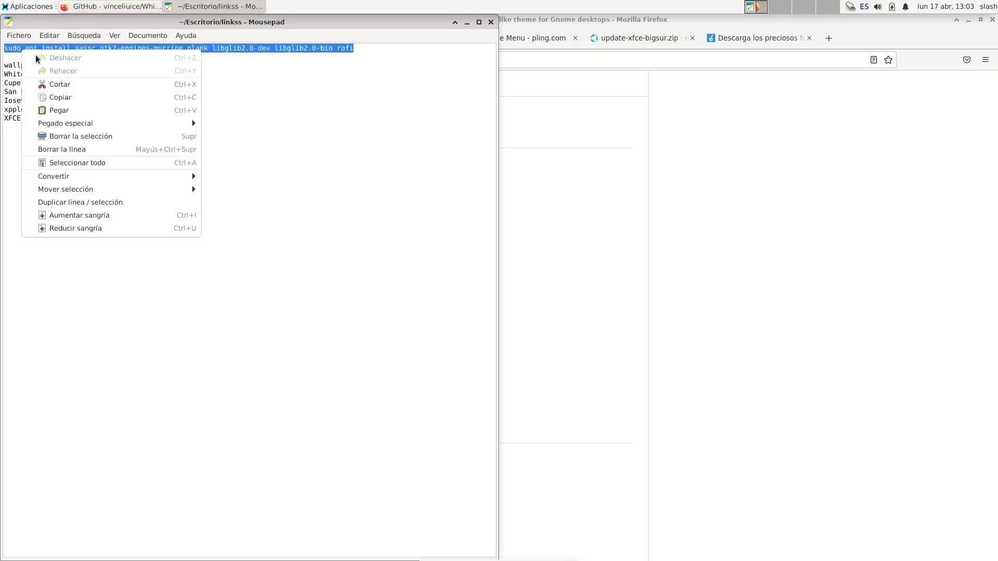
click(52, 96)
click(467, 23)
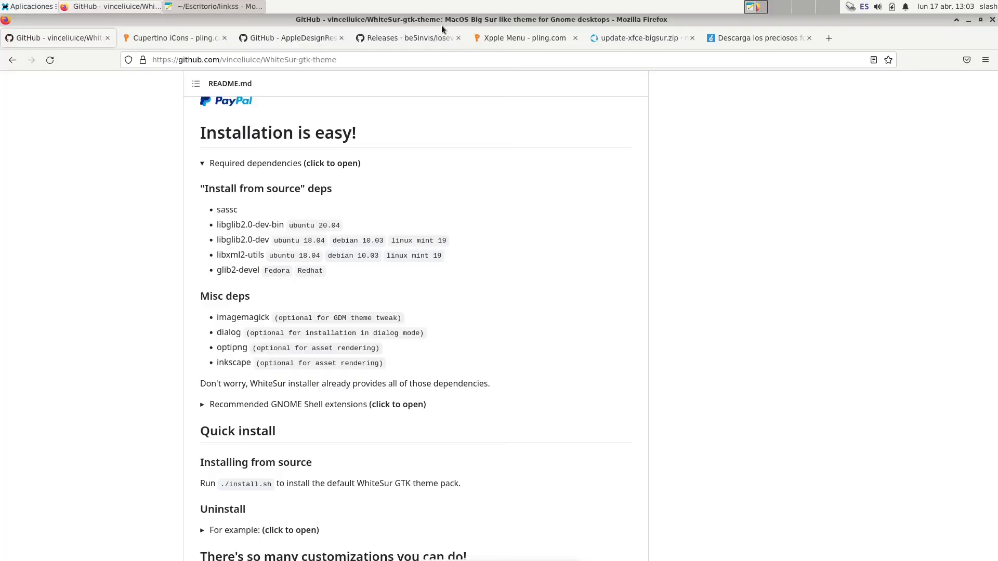
Step: Run the copied apt install command in a new terminal, enter the account password and confirm the package installation with s
click(23, 6)
click(42, 36)
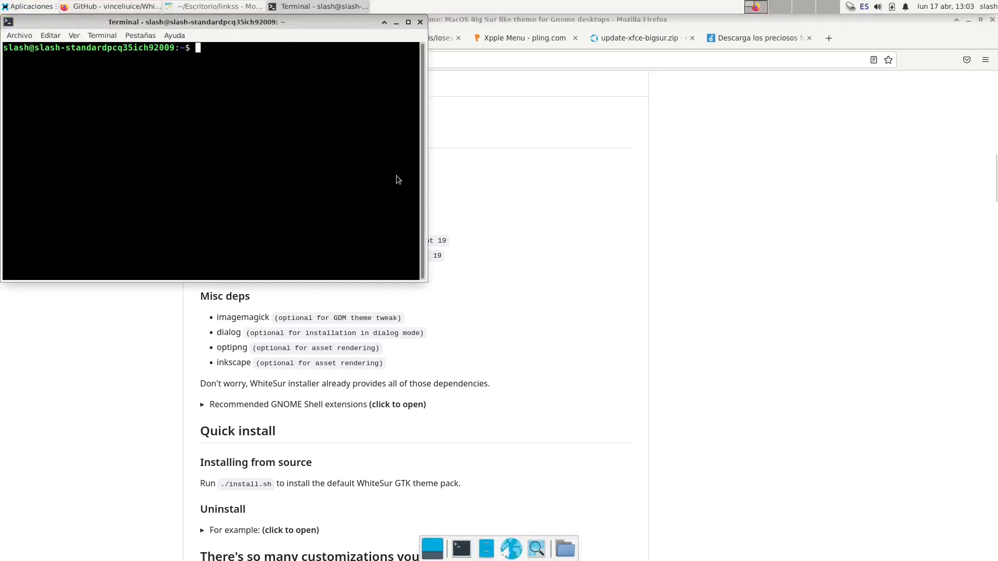
right_click(284, 127)
click(312, 189)
key(Return)
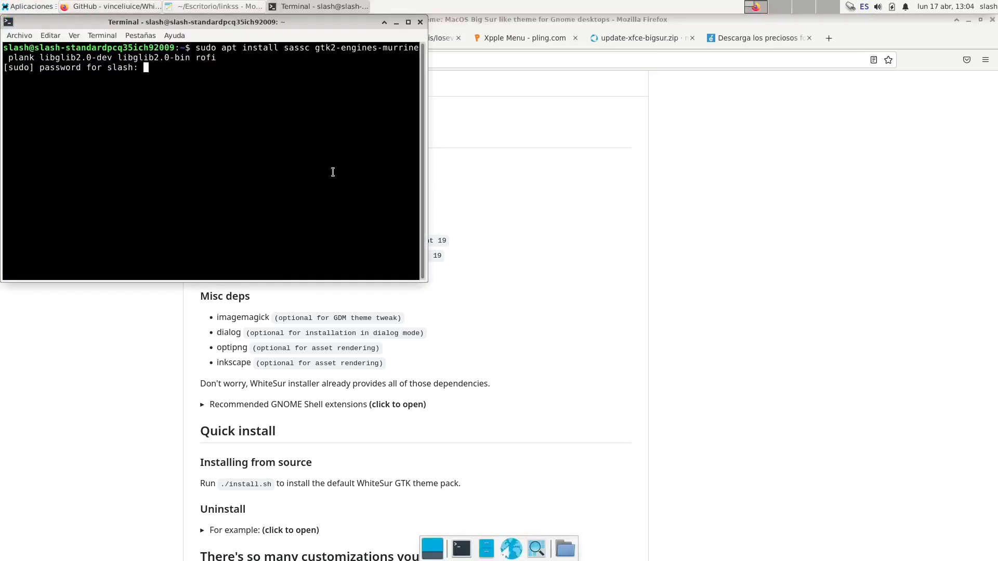
key(Return)
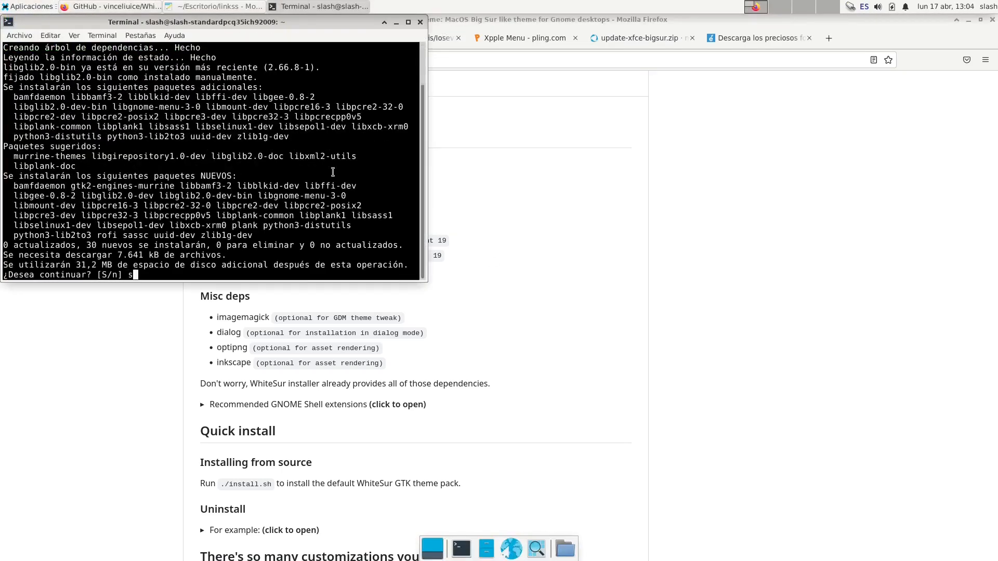
key(Return)
drag(314, 21, 352, 94)
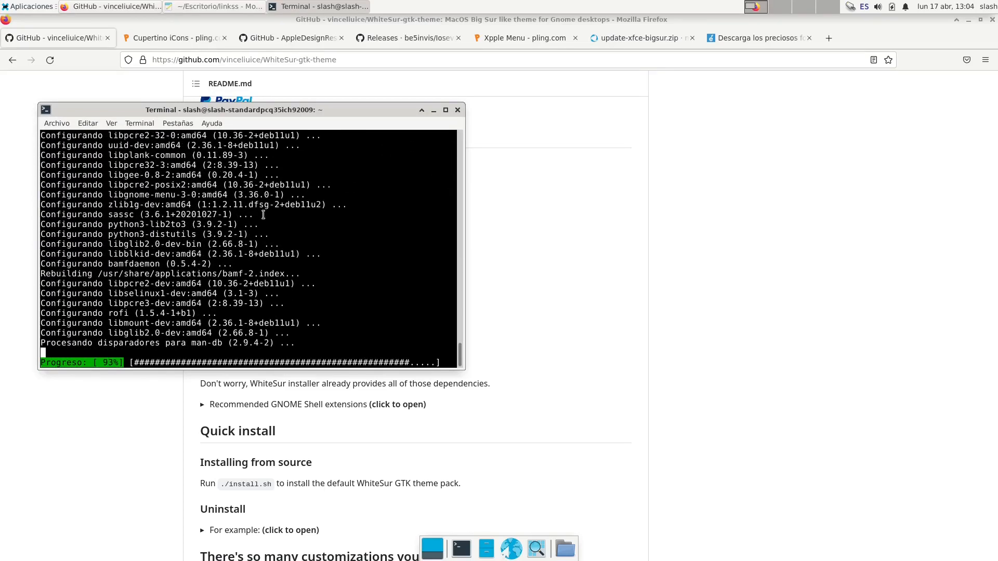
click(435, 110)
Step: Download the WhiteSur-gtk-theme repository from GitHub as a ZIP archive
scroll(571, 216, up, 15)
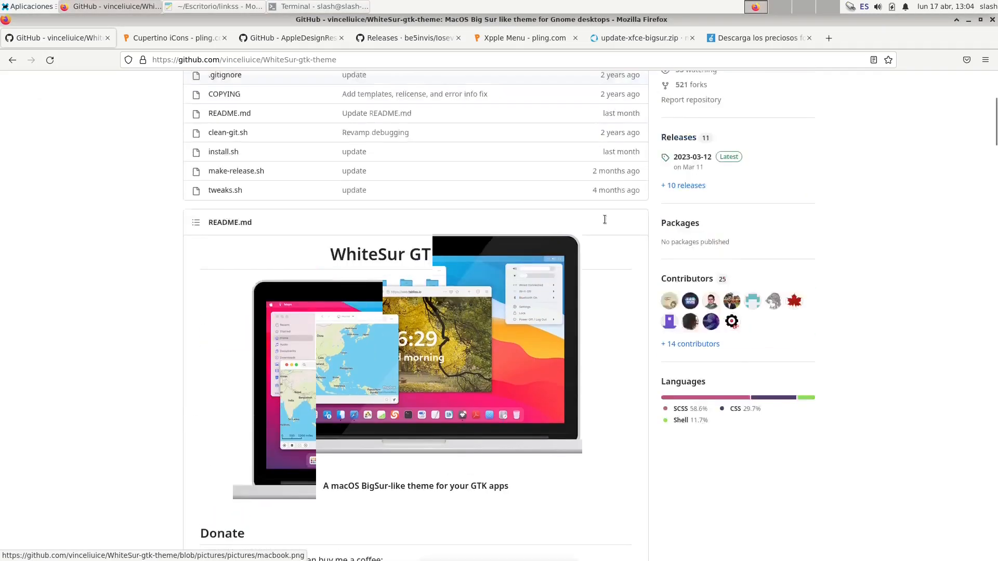
scroll(604, 220, up, 5)
click(630, 188)
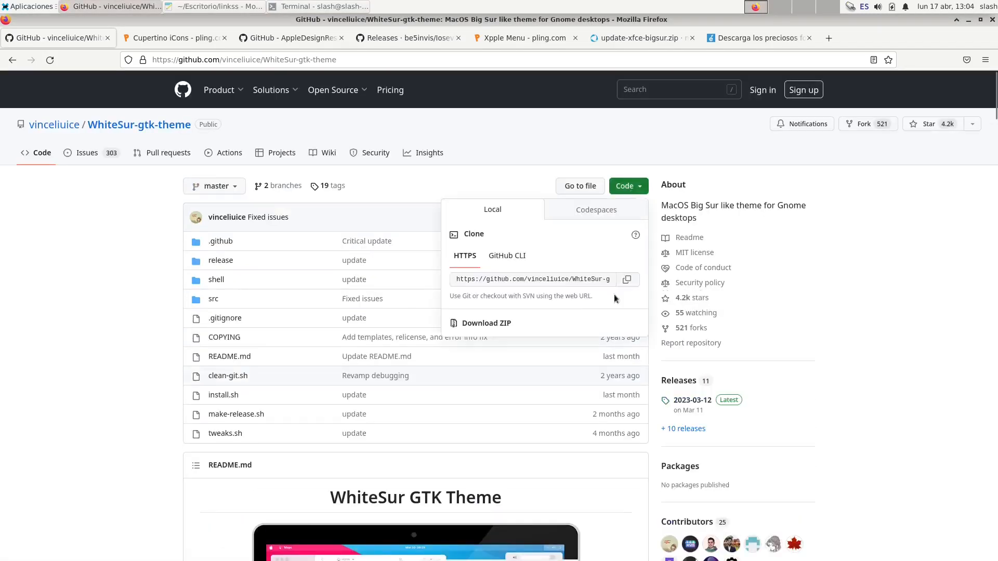
click(487, 323)
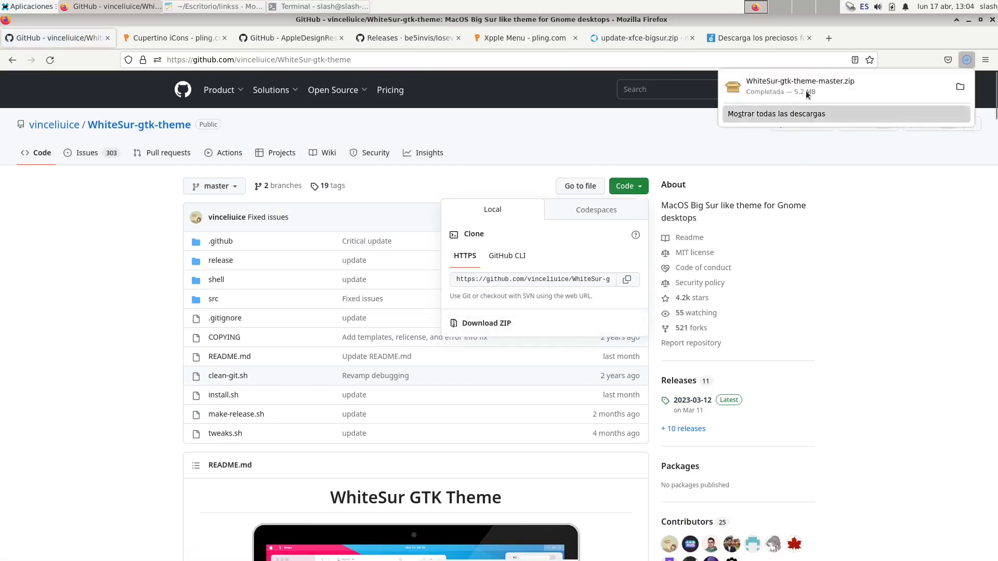
Step: Extract WhiteSur-gtk-theme-master.zip inside the Descargas folder
click(958, 88)
right_click(548, 222)
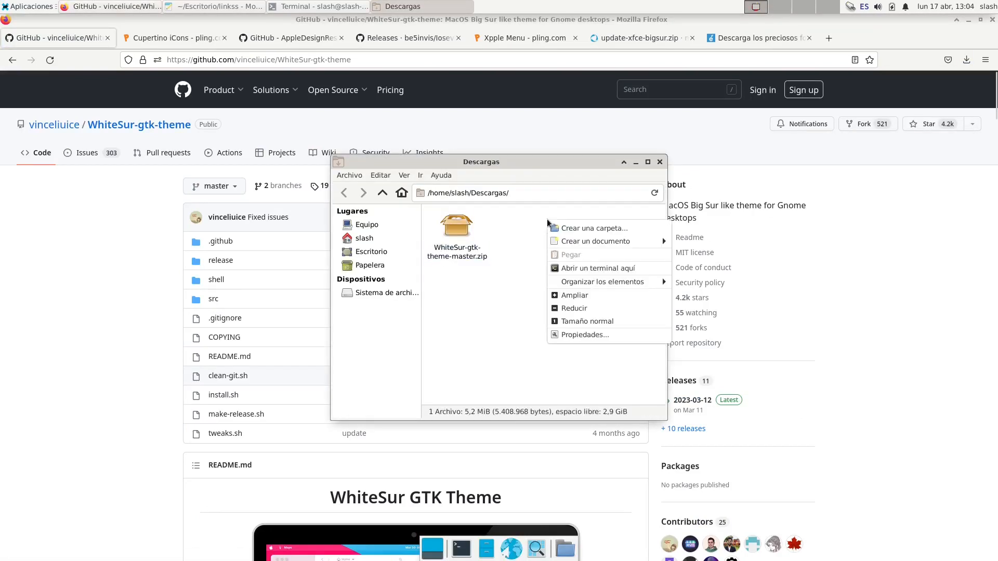
right_click(454, 237)
click(501, 347)
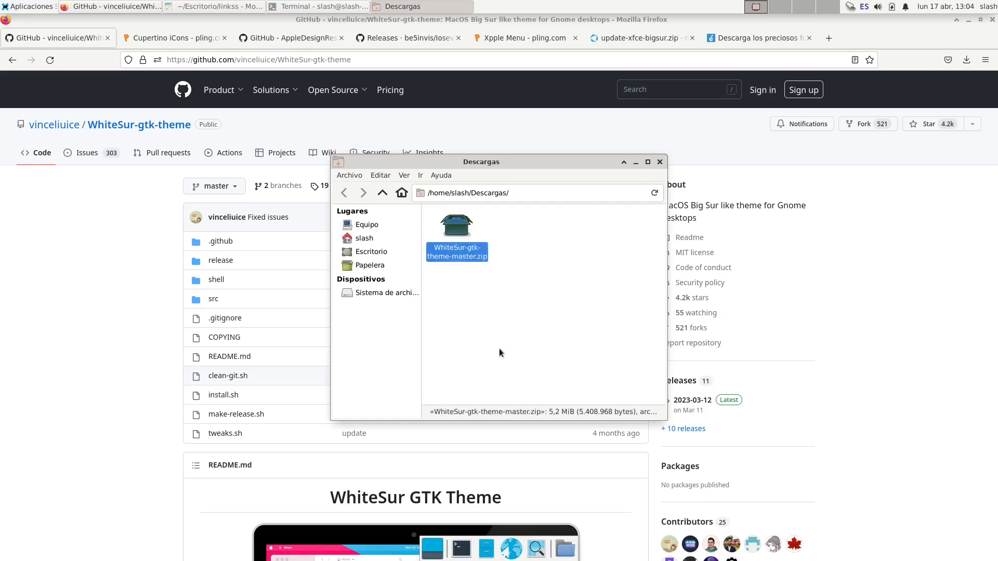
Step: Open a terminal inside the extracted WhiteSur-gtk-theme-master folder and list its contents with ls
double_click(470, 226)
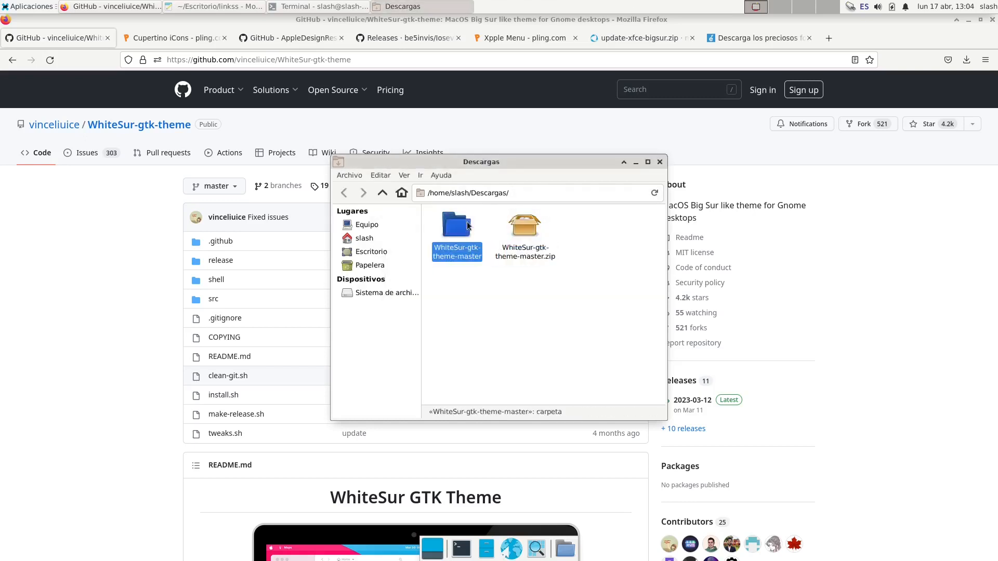
right_click(647, 289)
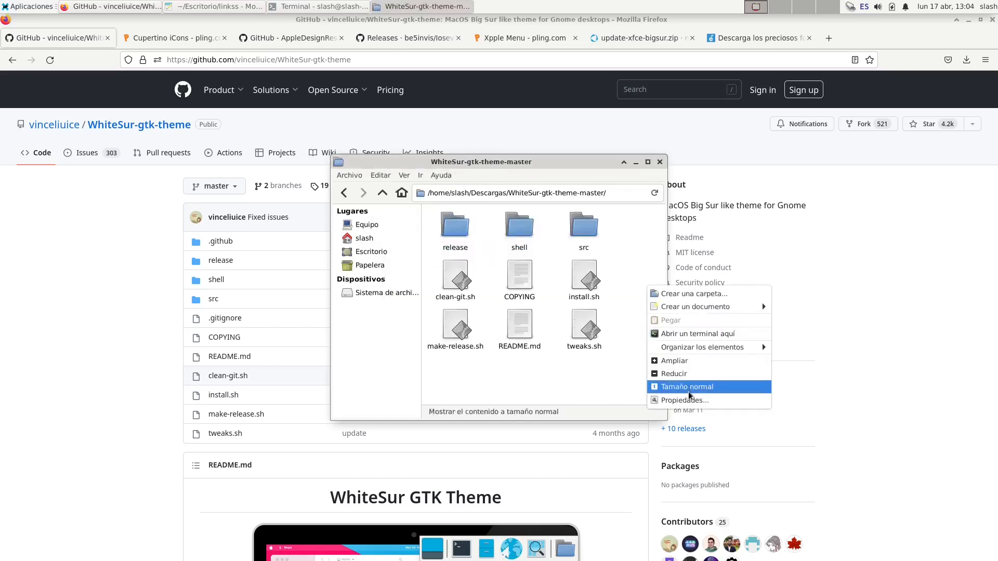
click(694, 337)
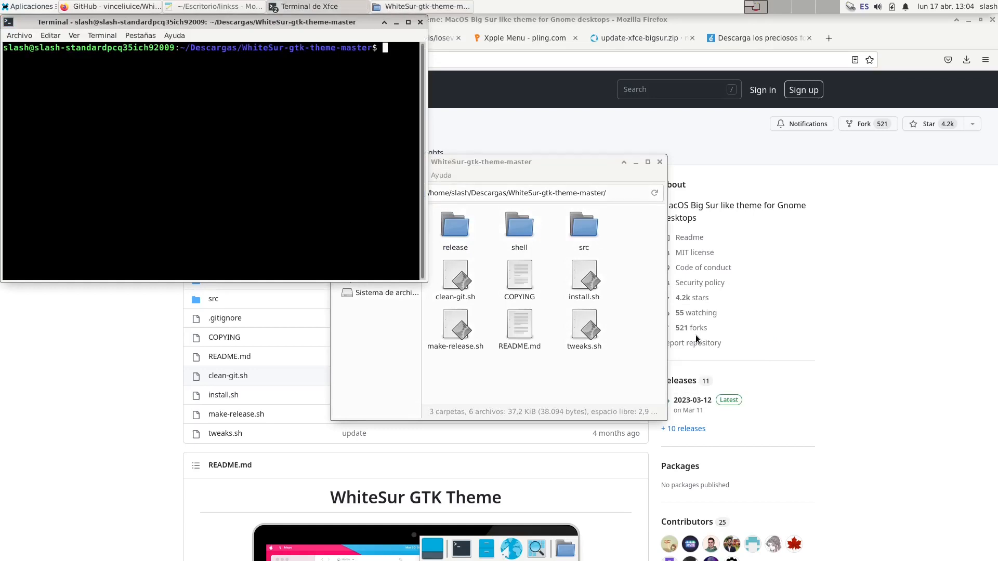
text(ls)
key(Return)
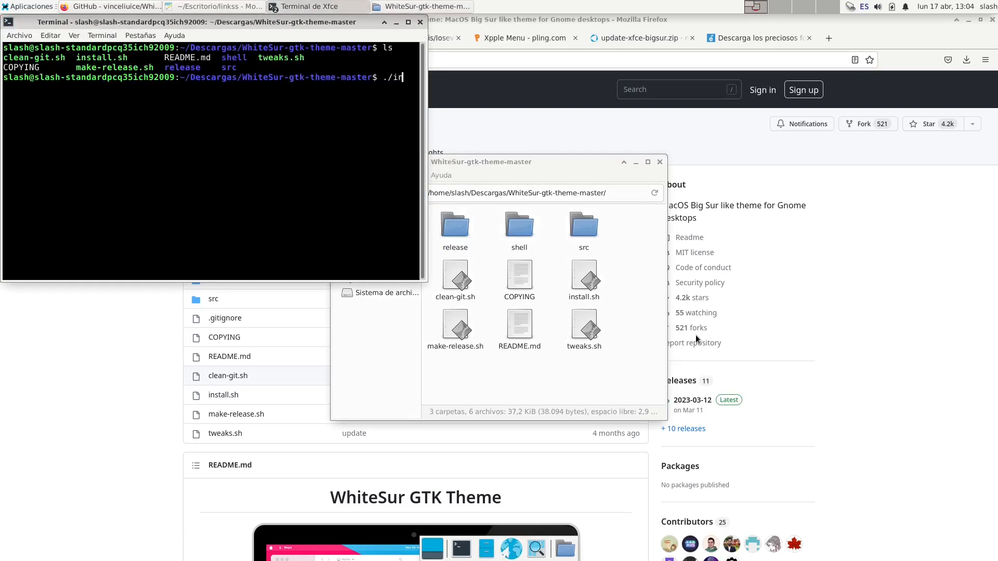
Step: Install the WhiteSur theme by running ./install.sh, entering the account password and widening the terminal window
text(./in)
key(Tab)
key(Return)
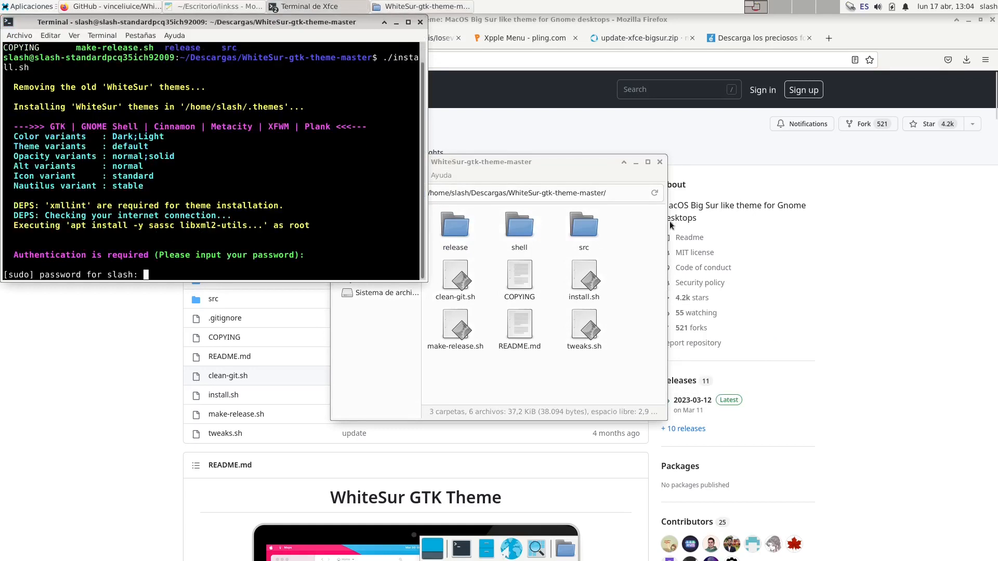
drag(423, 99, 489, 98)
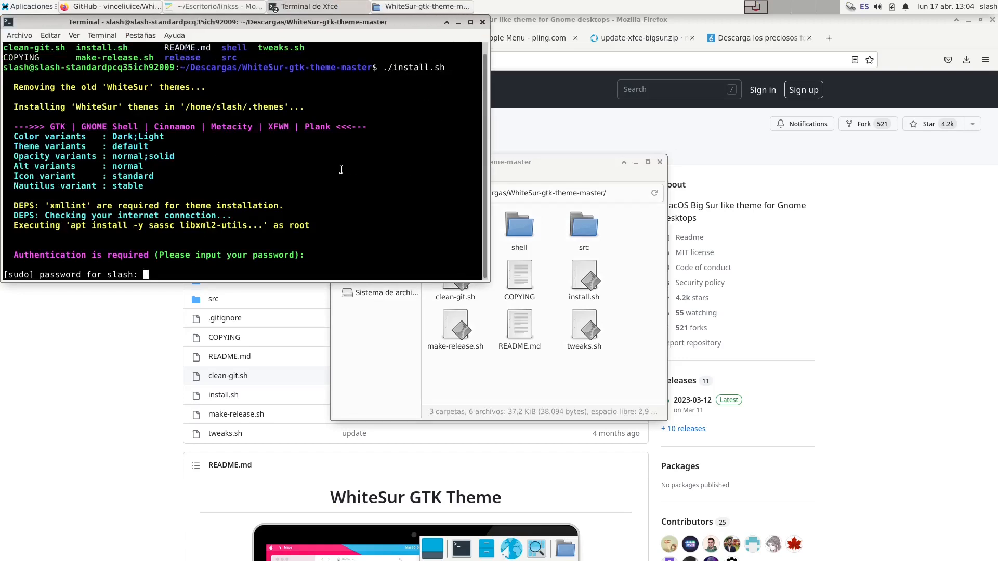
key(Return)
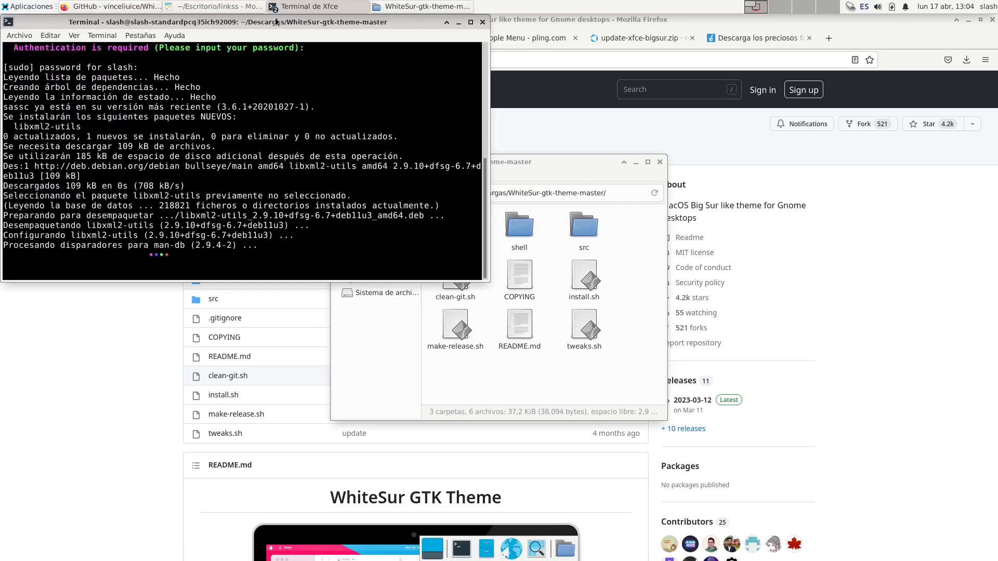
drag(275, 20, 400, 103)
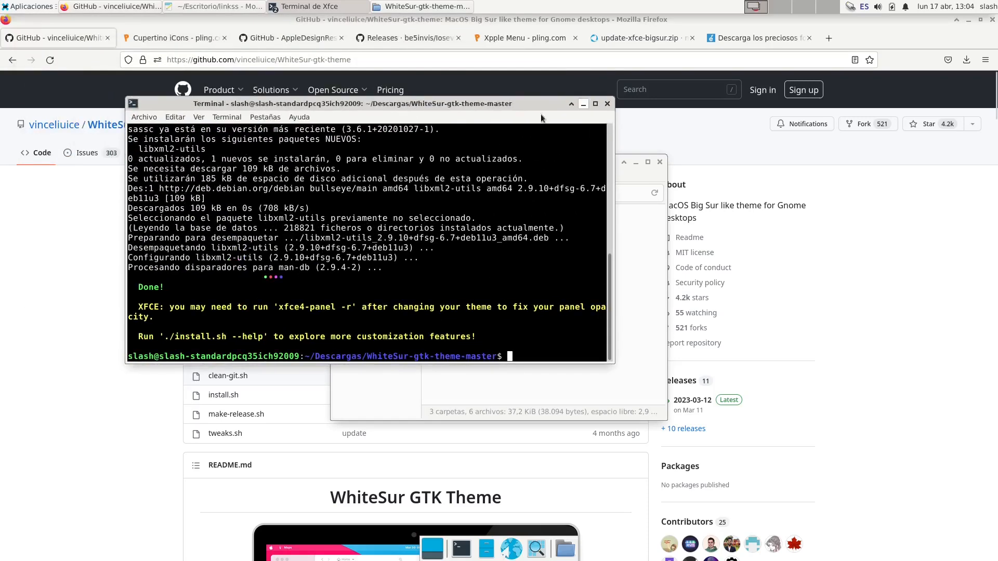
Step: Check the available styles in the Xfce appearance settings, then minimize that window
click(27, 6)
mouse_move(78, 89)
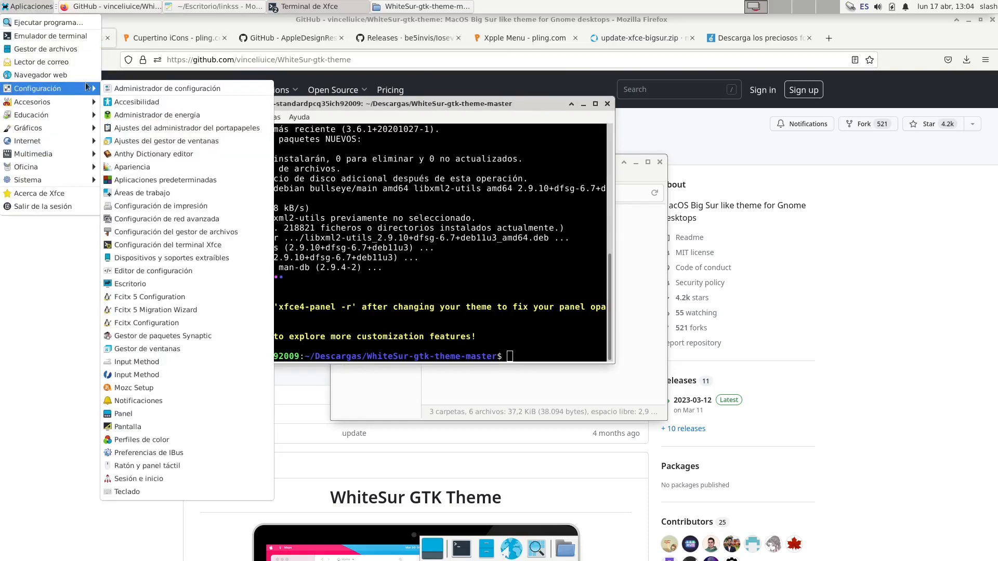
click(132, 91)
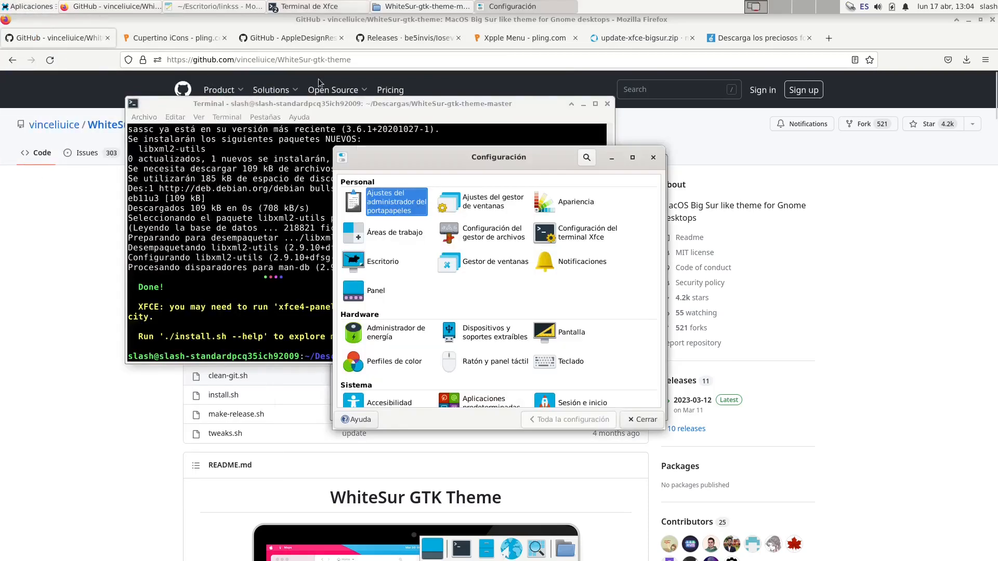
click(572, 201)
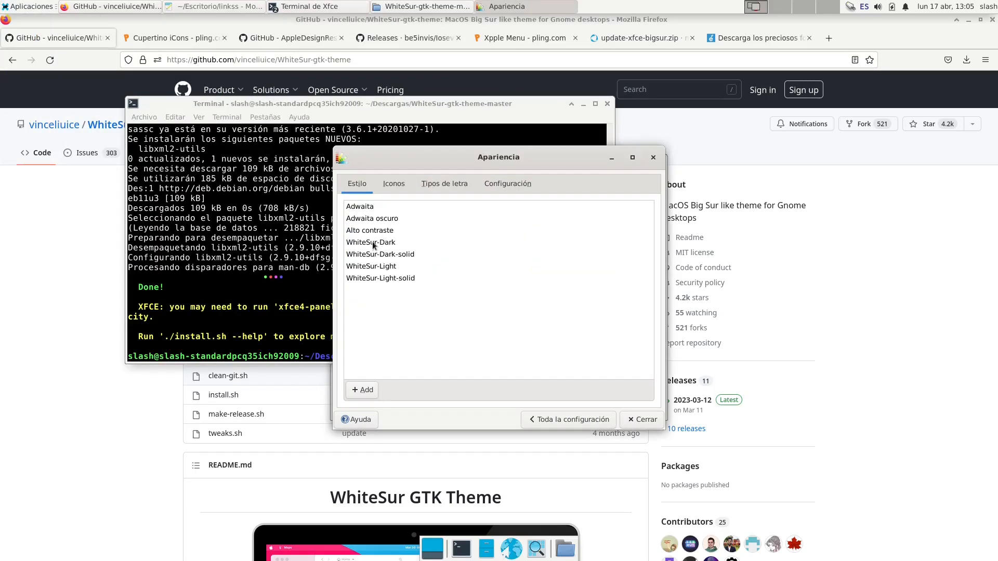
click(612, 159)
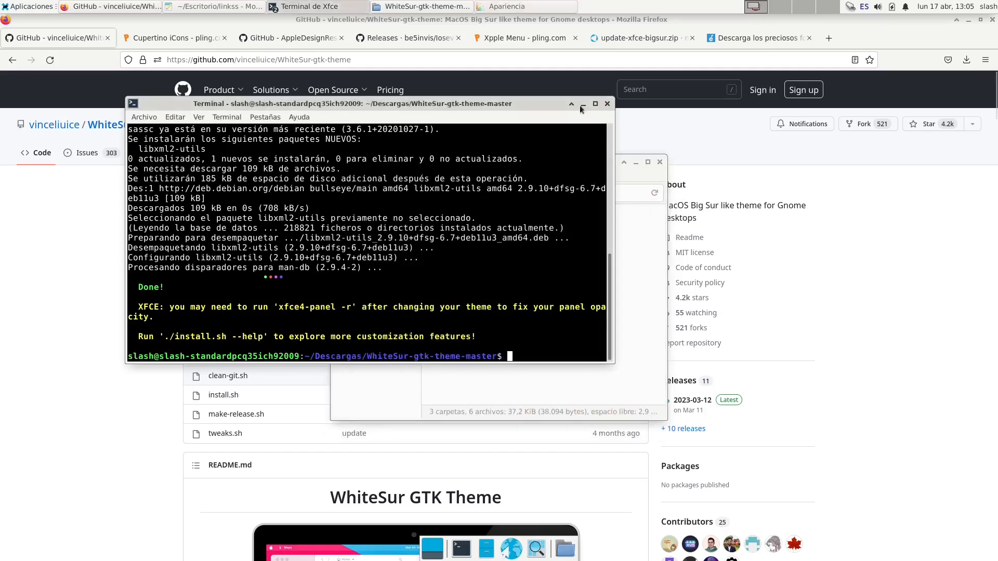
Step: Close the installer terminal and delete the WhiteSur-gtk-theme-master folder and its ZIP archive from Descargas
click(607, 104)
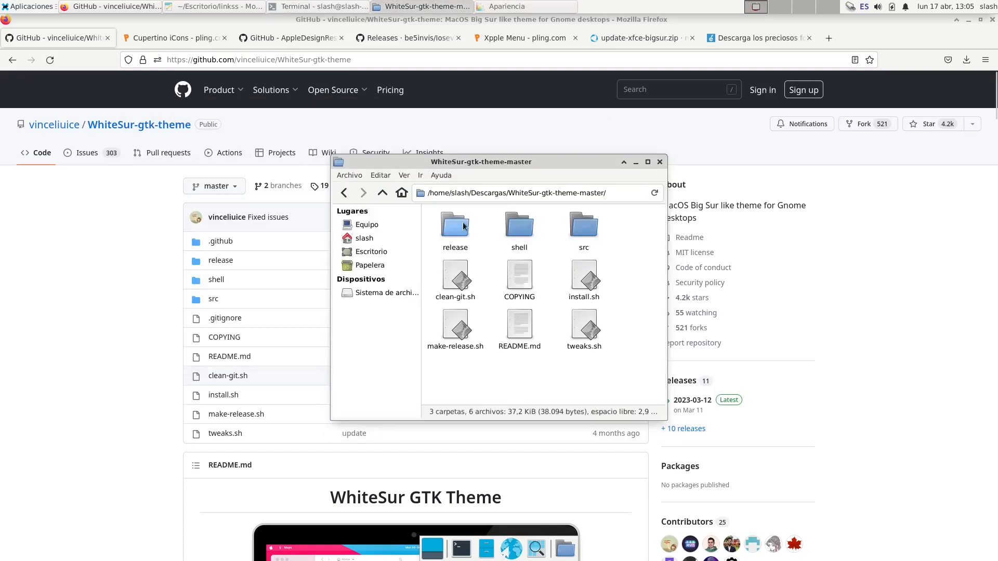
drag(618, 194, 489, 202)
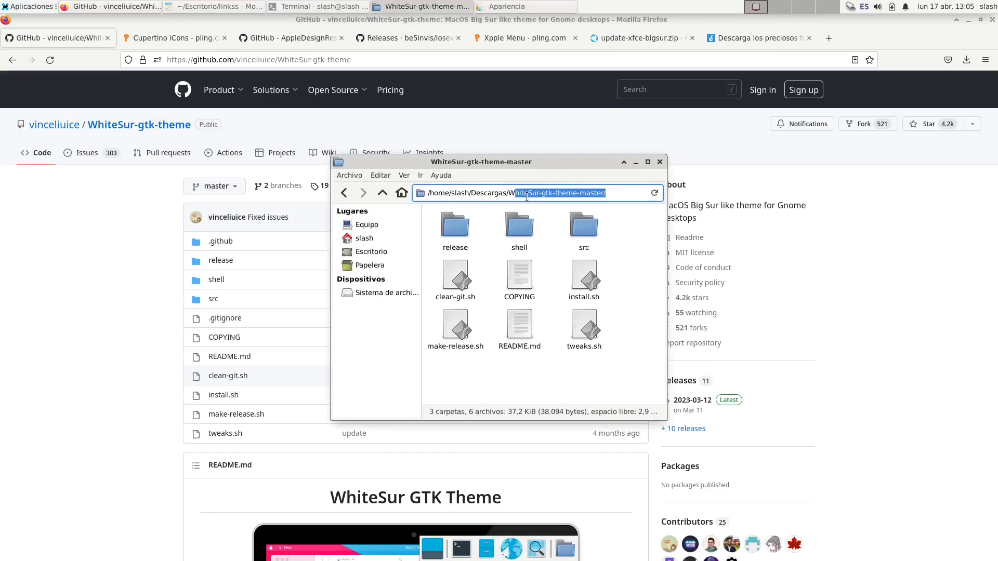
key(BackSpace)
key(BackSpace)
key(Return)
drag(570, 248, 424, 239)
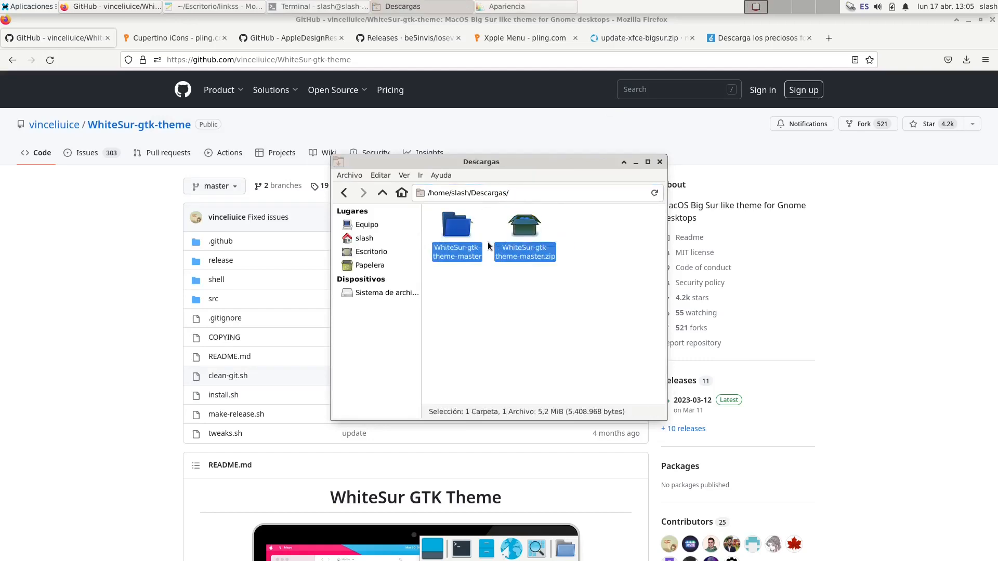
key(Delete)
Step: Close the WhiteSur repository page and download Cupertino-Ventura.tar.xz from the Cupertino iCons files on pling.com
click(108, 38)
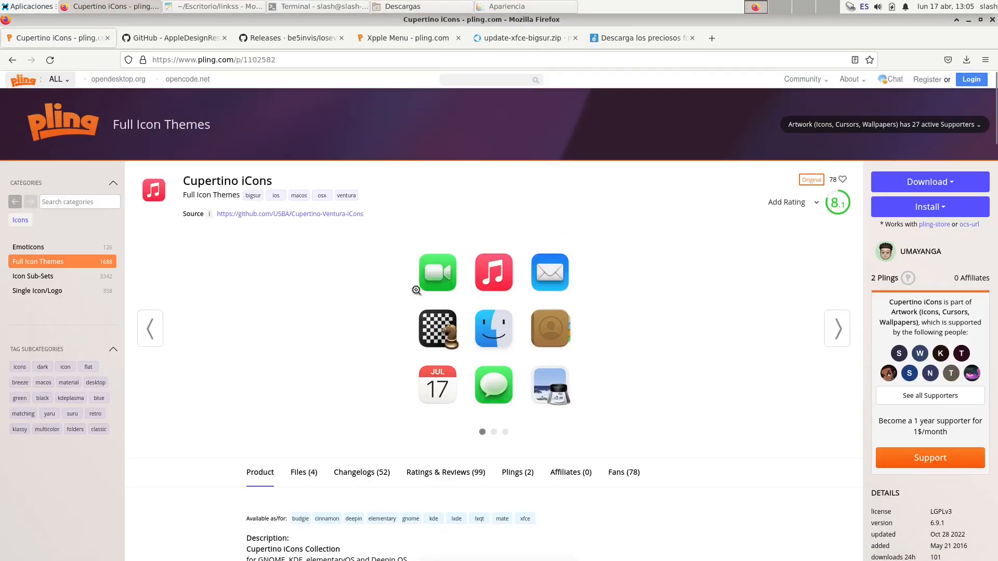
click(304, 471)
scroll(352, 364, down, 5)
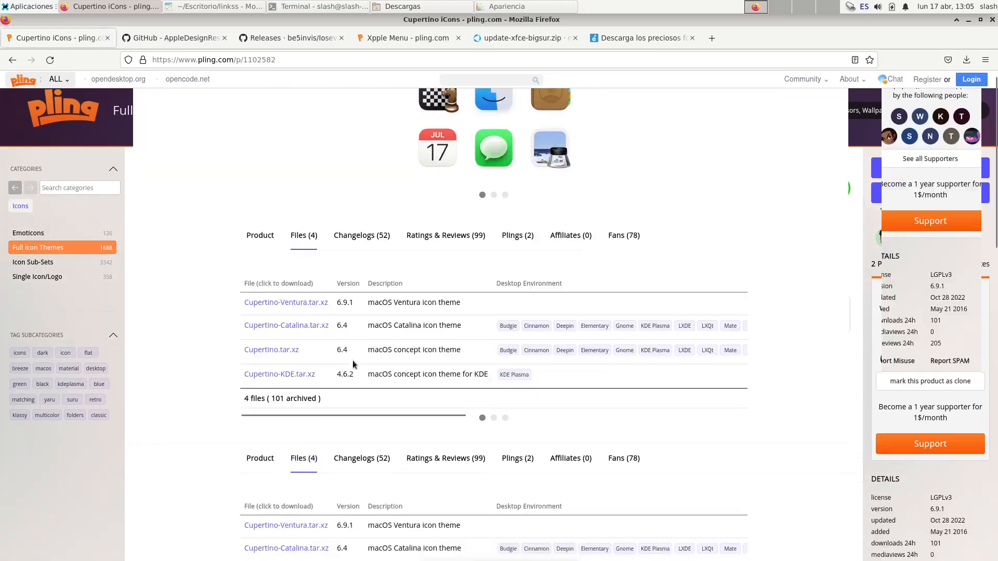
click(296, 304)
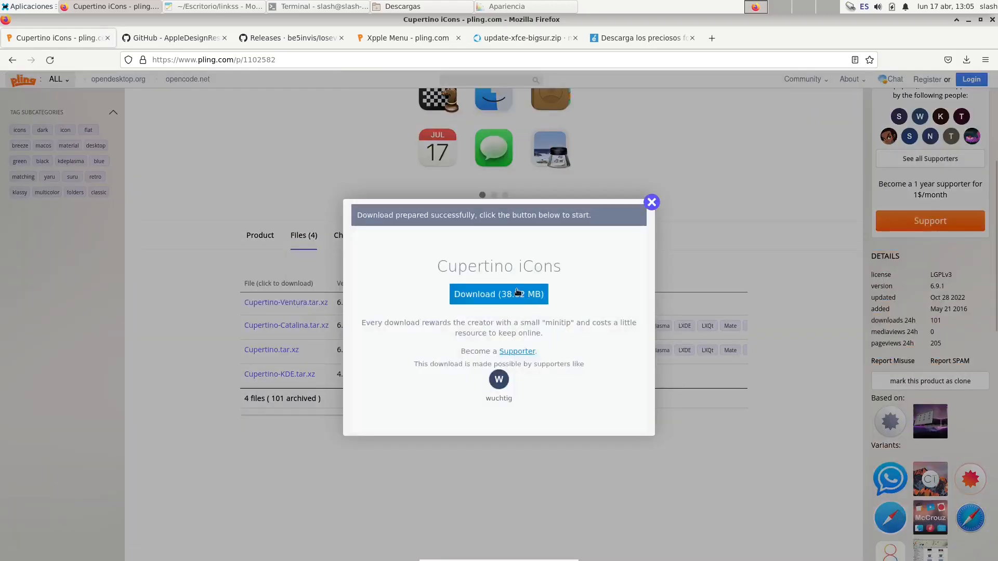
click(517, 293)
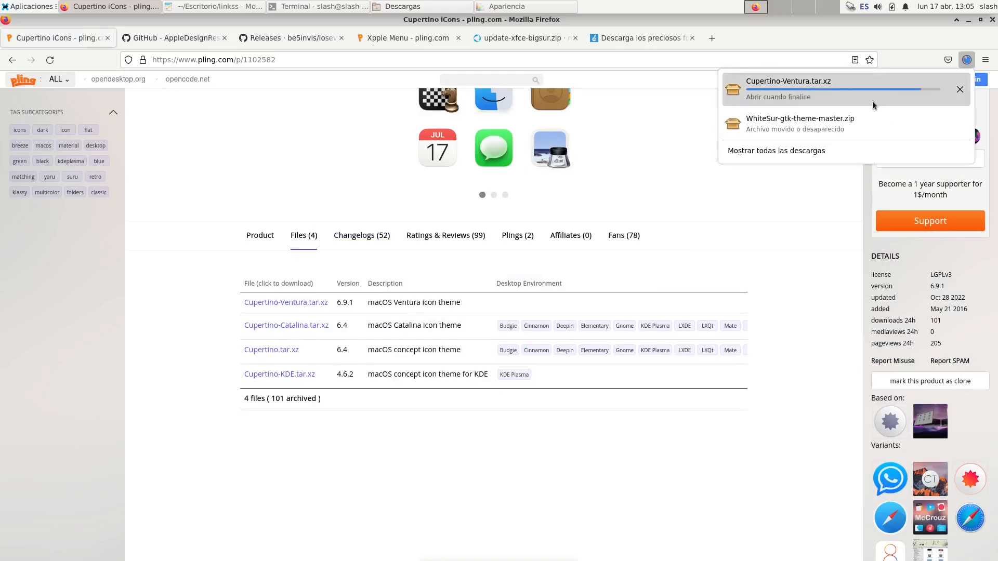
Step: In the terminal, become root with sudo su, clear the screen and launch the file manager with thunar
click(316, 8)
text(clear)
key(Return)
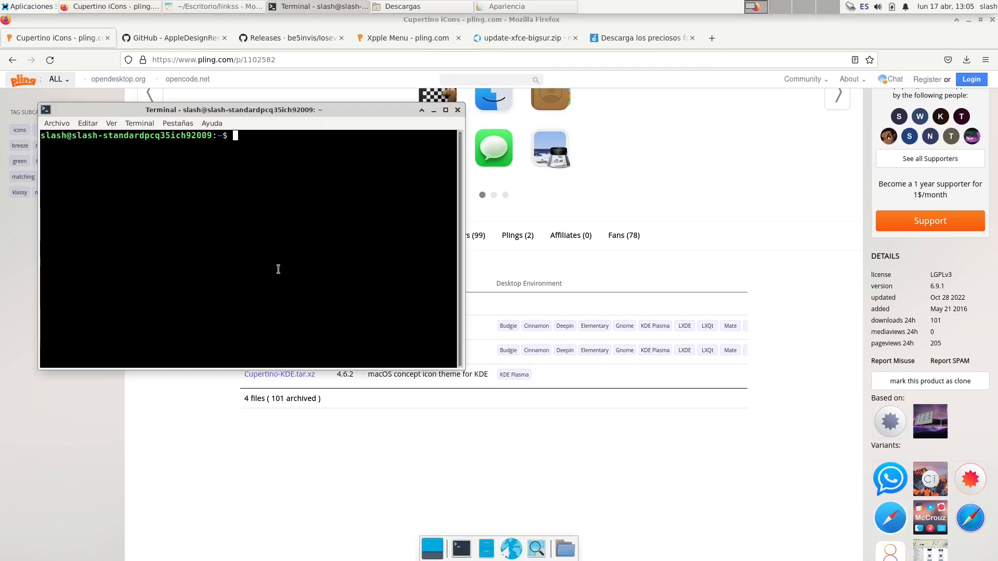
text(sudo su)
key(Return)
text(clear)
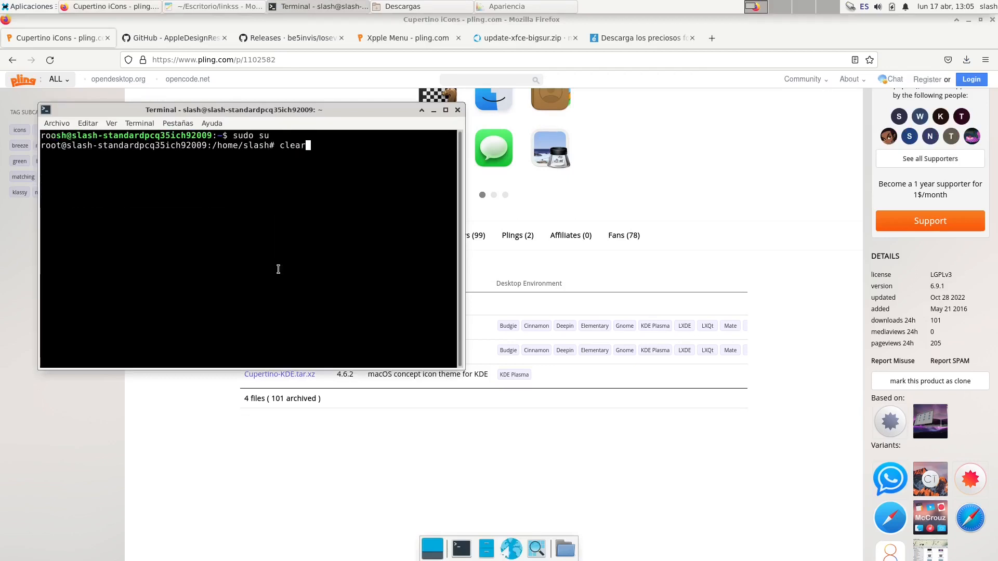
key(Return)
text(thunar)
key(Return)
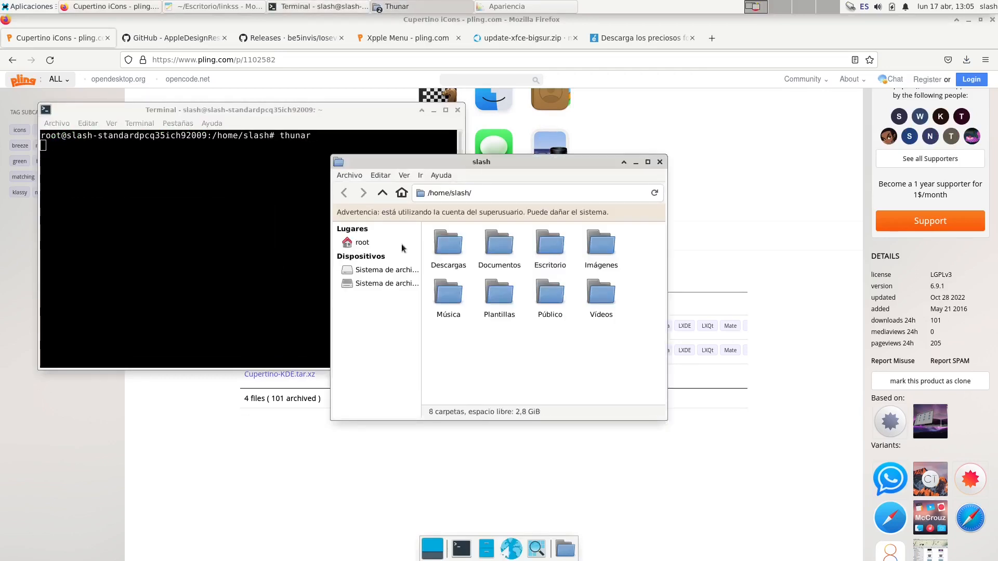
Step: Extract Cupertino-Ventura.tar.xz in place inside Descargas, with the root file system opened in a second file manager tab
double_click(442, 248)
right_click(389, 270)
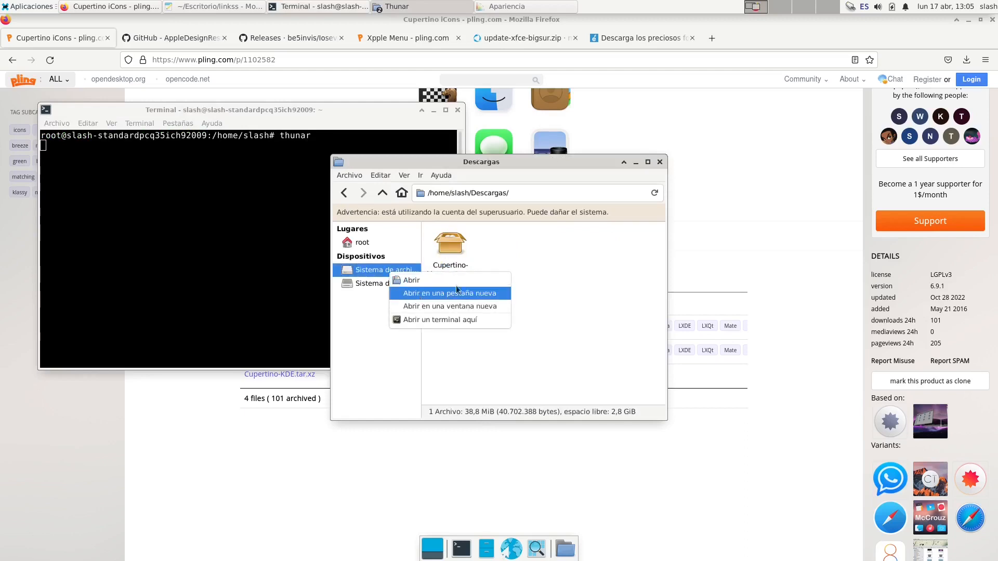
click(416, 291)
click(451, 230)
right_click(450, 262)
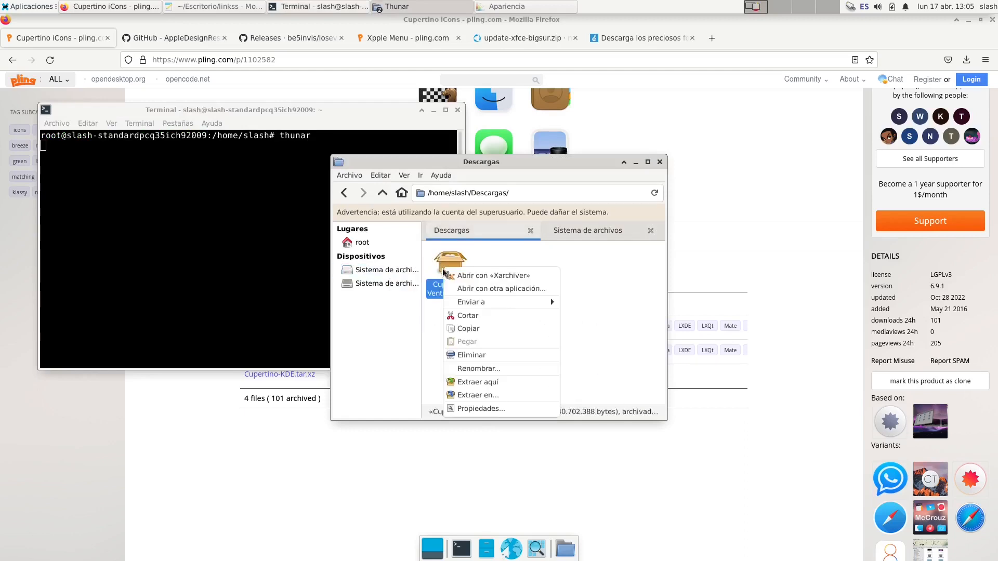
click(501, 377)
Step: Browse from the file system root to the account's folder under /home and show its hidden files
click(596, 230)
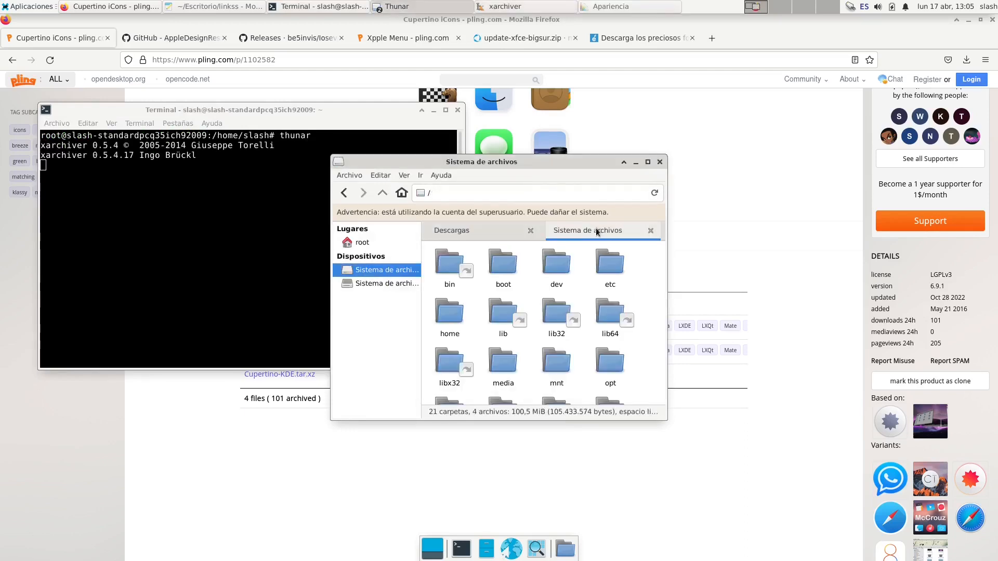
click(475, 236)
click(599, 223)
double_click(450, 314)
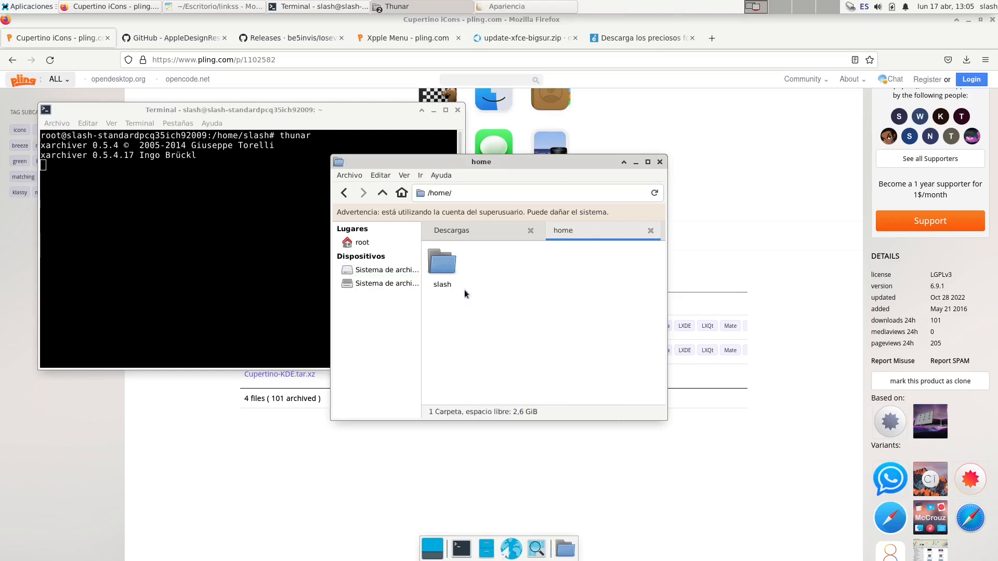
double_click(460, 281)
click(403, 175)
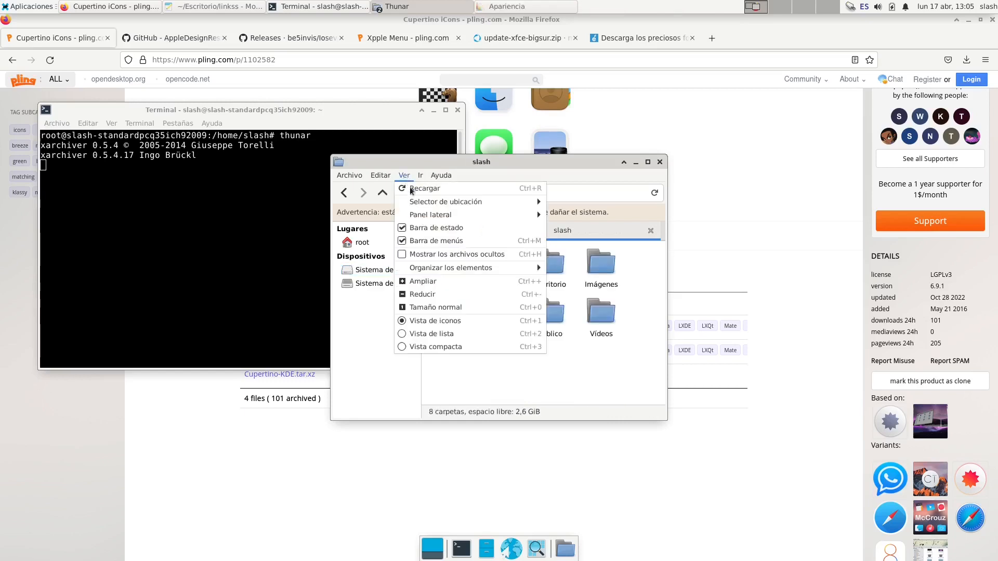
click(403, 255)
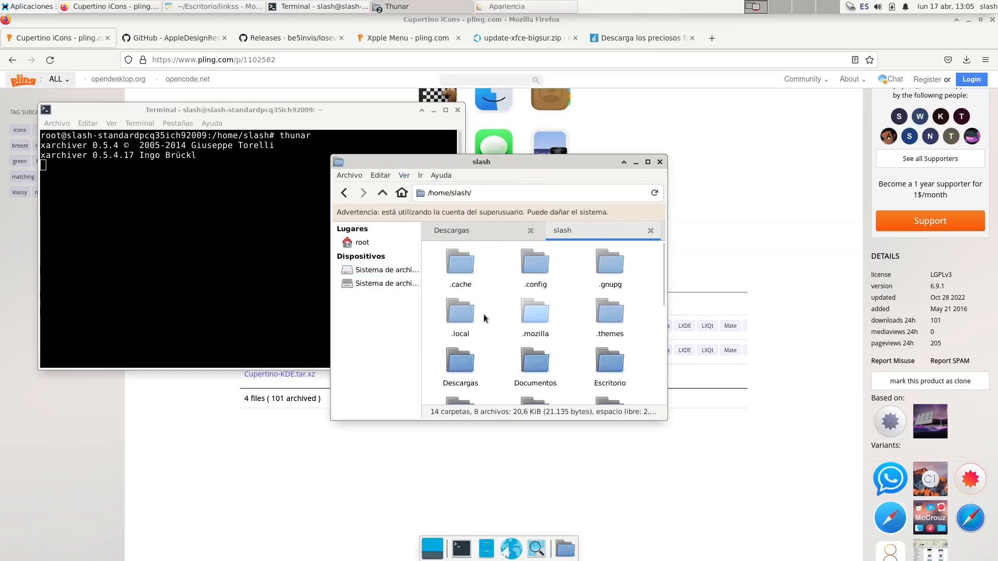
Step: Create a new folder named icons inside .local/share of the account's home folder
click(467, 321)
double_click(467, 321)
double_click(432, 272)
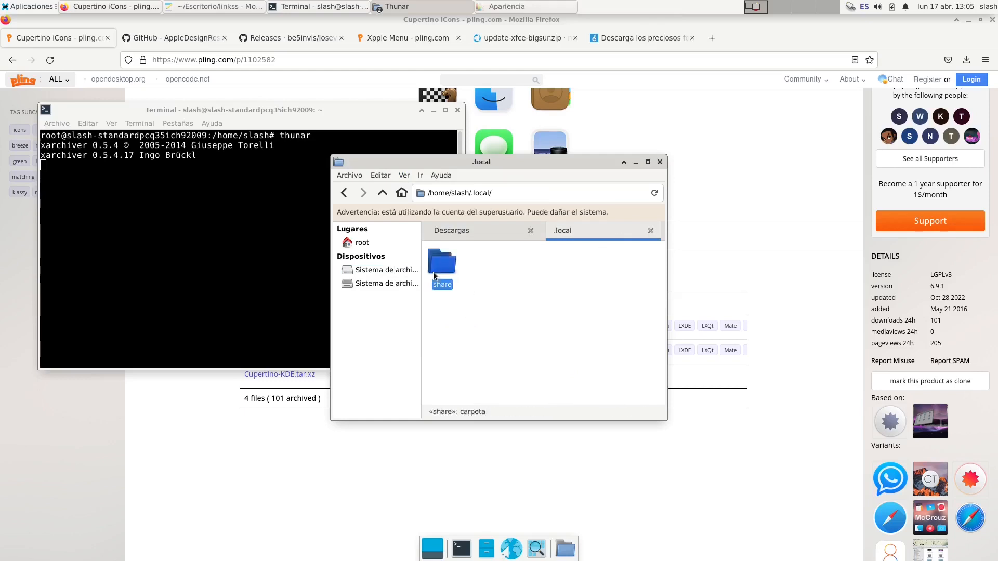
right_click(525, 377)
click(545, 381)
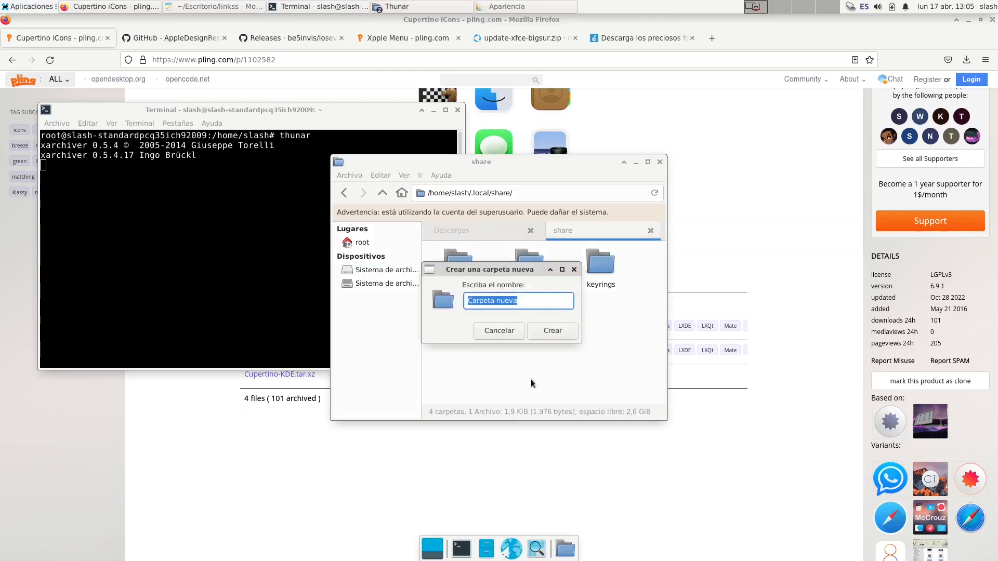
text(icons)
key(Return)
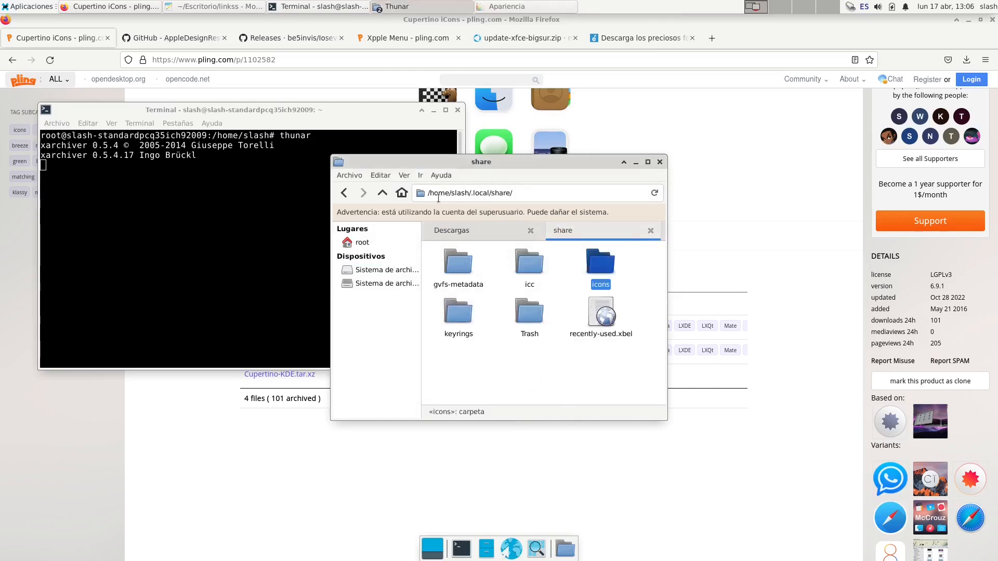
Step: Copy the inner Cupertino-Ventura folder from the extracted download into .local/share/icons
click(442, 230)
double_click(456, 275)
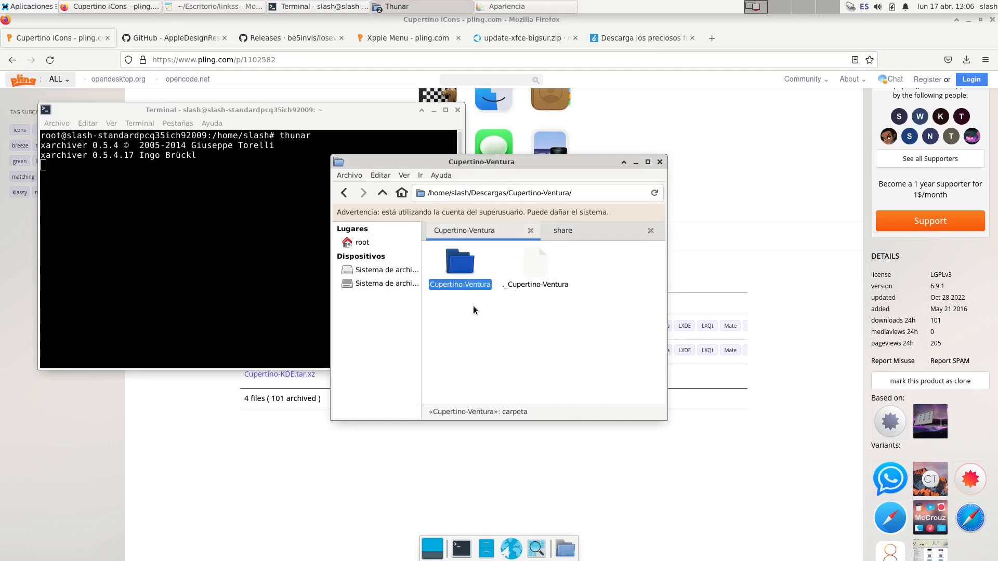
double_click(454, 265)
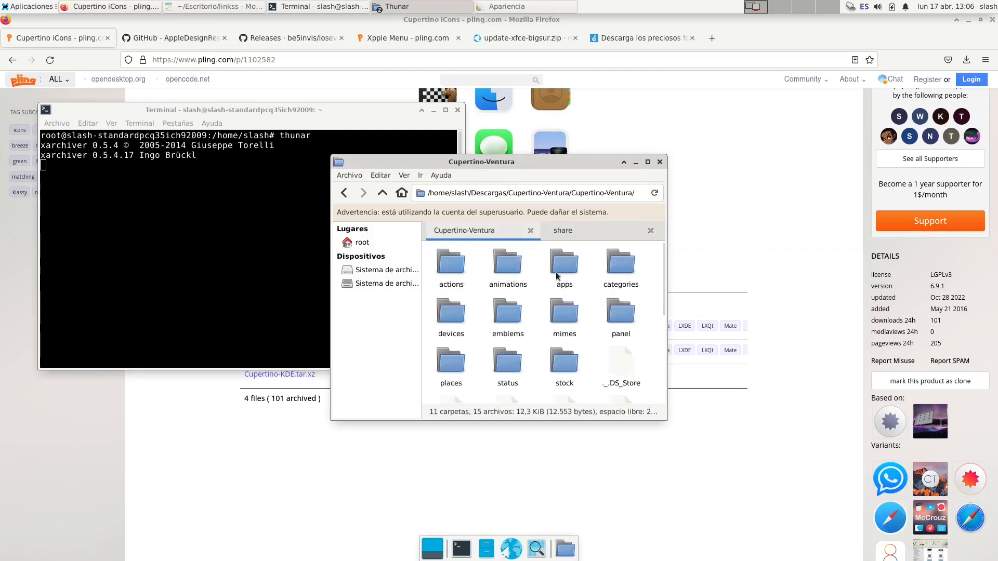
click(344, 193)
right_click(464, 263)
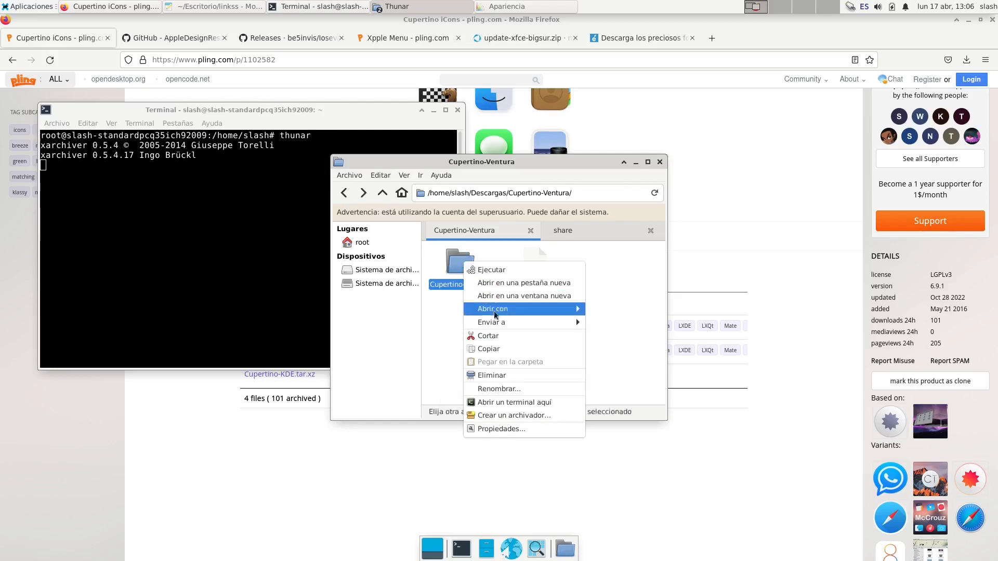
click(493, 349)
click(569, 235)
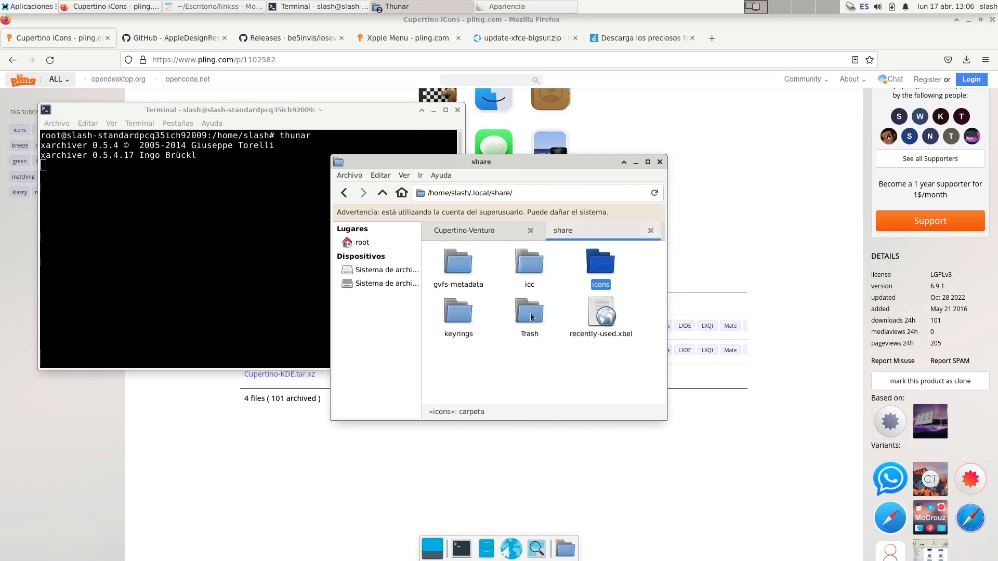
double_click(595, 263)
right_click(503, 278)
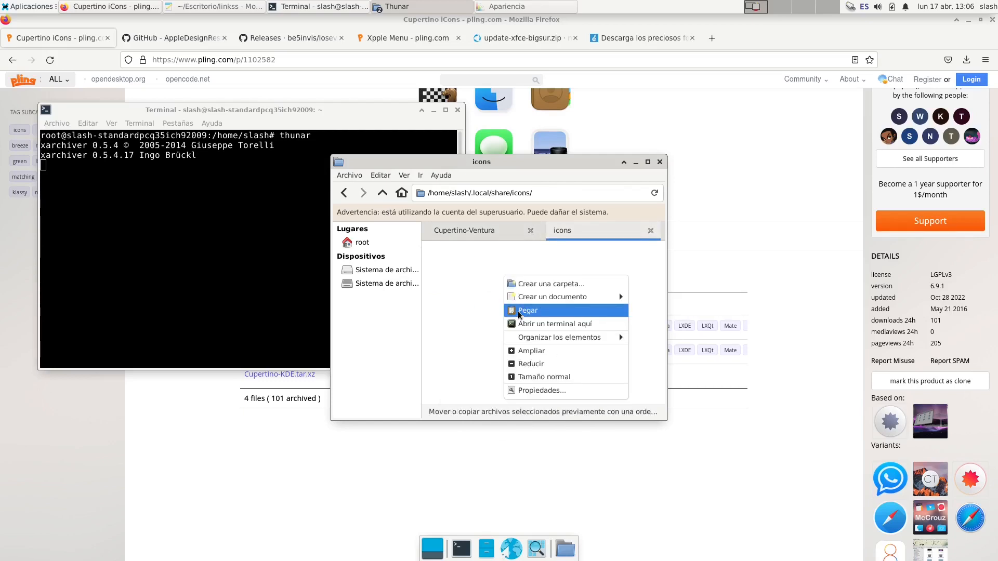
click(518, 310)
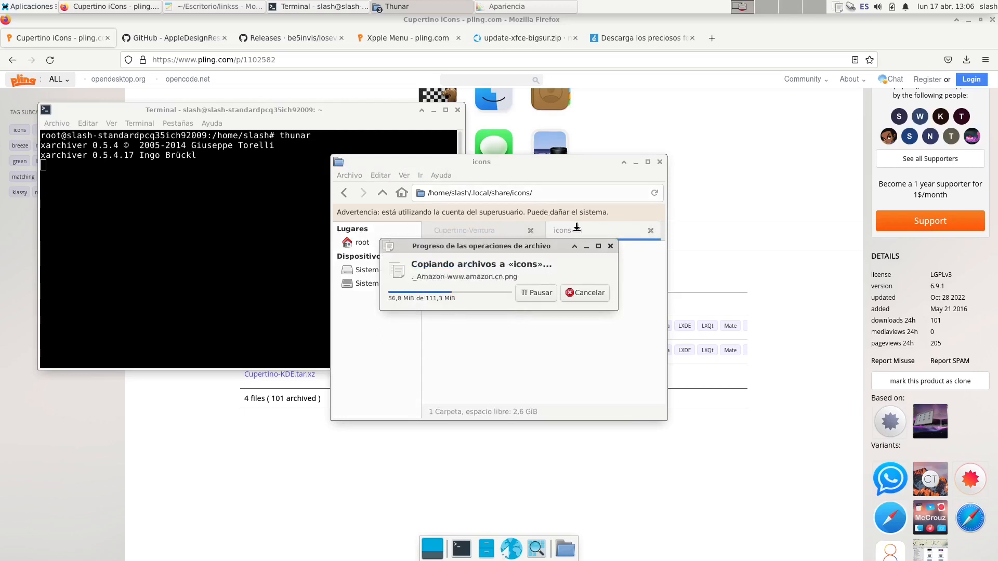
Step: Reopen the appearance settings to check the available icon themes, then minimize that window
click(508, 8)
click(403, 184)
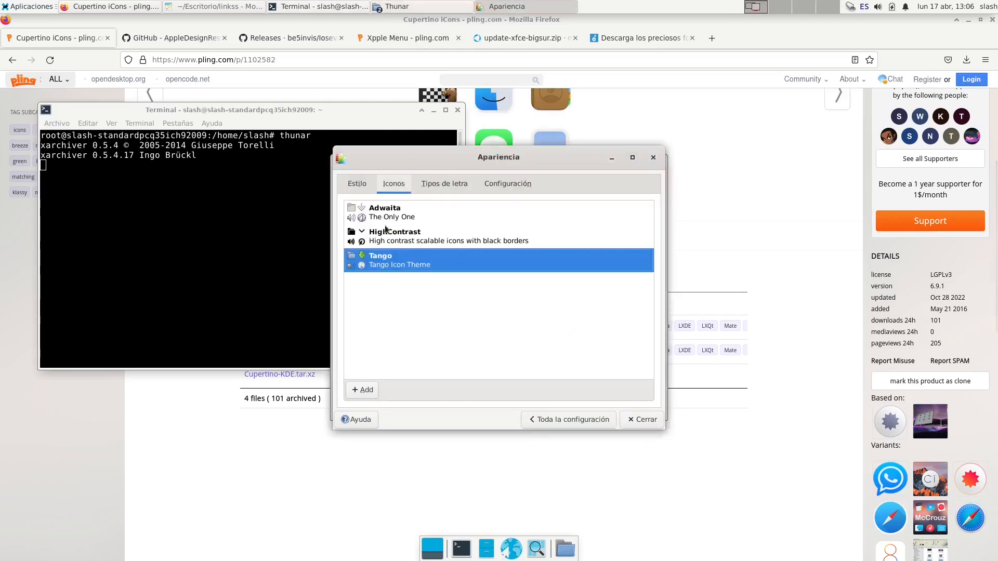
click(597, 419)
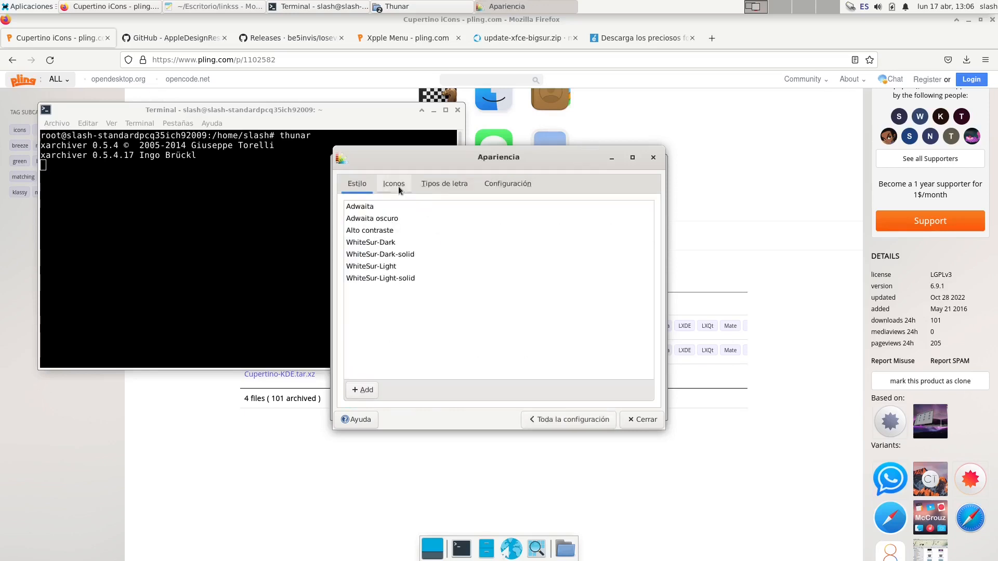
click(398, 185)
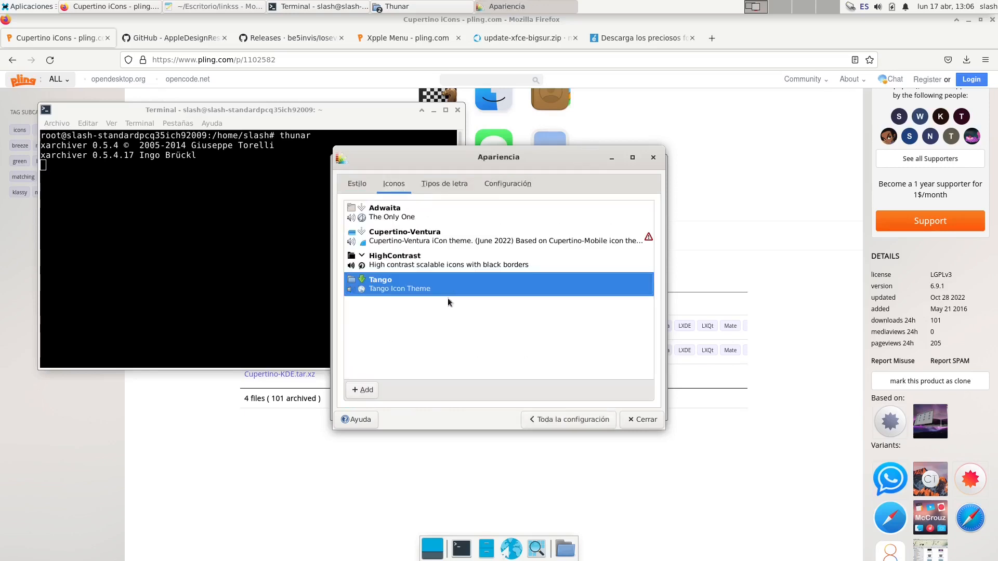
click(611, 157)
Step: Close the terminal and permanently delete the Cupertino-Ventura folder and its tar.xz archive from Descargas
click(457, 109)
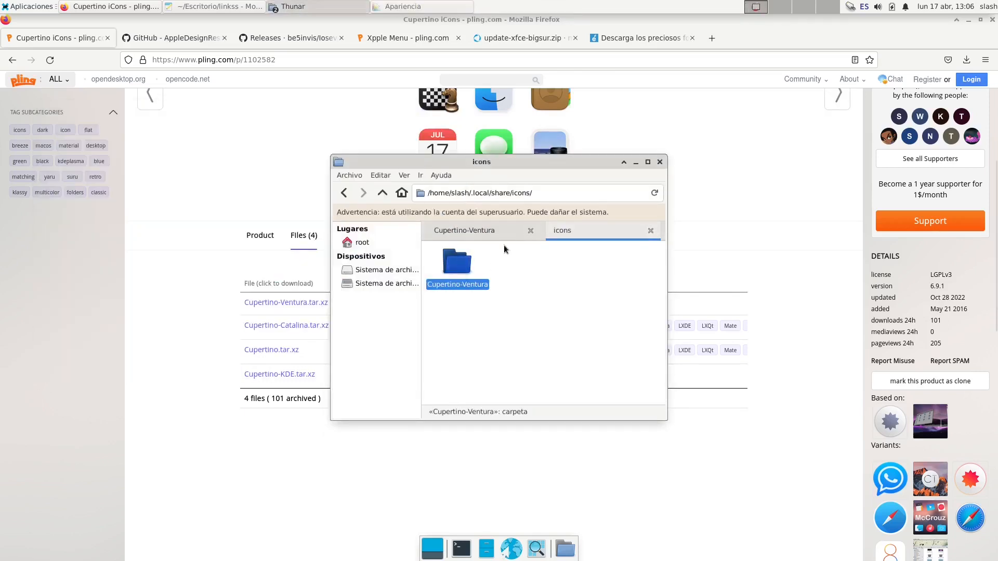
click(465, 230)
click(343, 193)
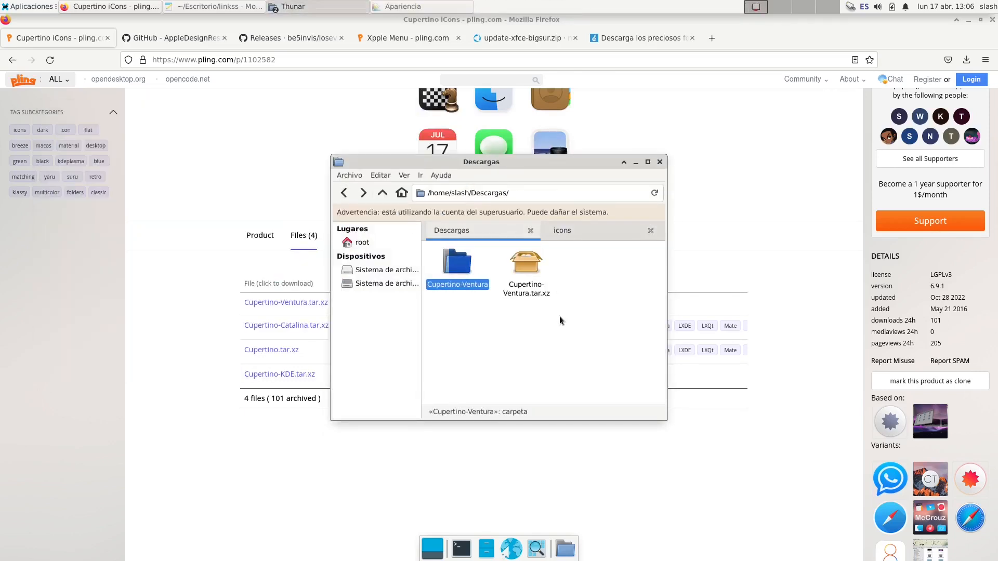
drag(559, 316, 428, 249)
right_click(464, 252)
click(496, 337)
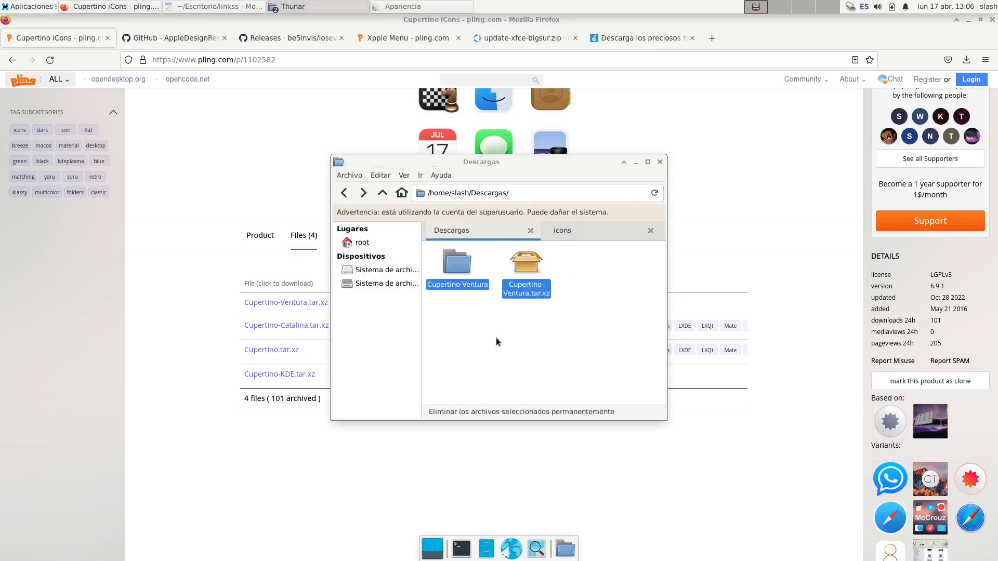
click(531, 321)
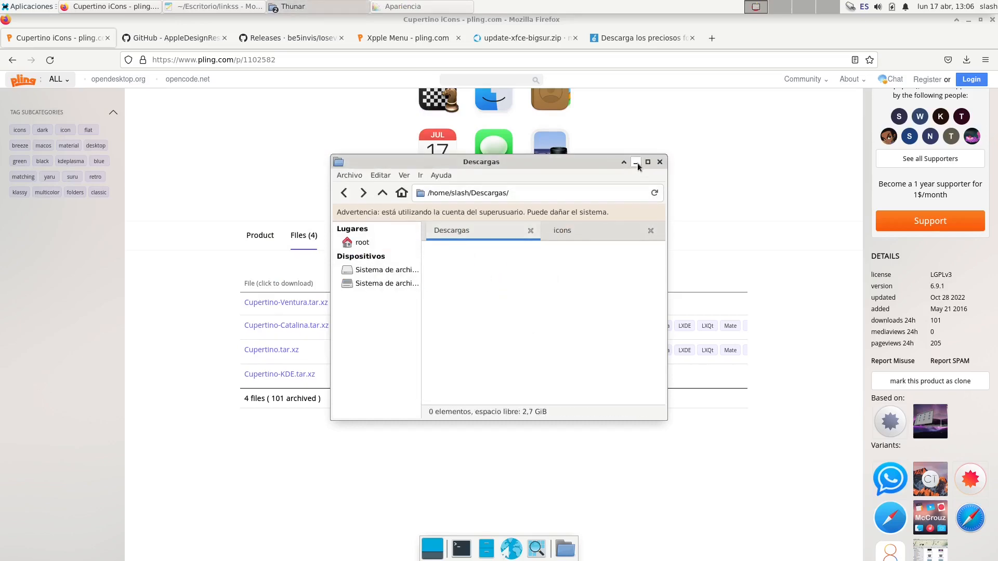
Step: Minimize the file manager, close the Cupertino iCons page and download the SanFranciscoFont repository as a ZIP
click(636, 163)
click(107, 38)
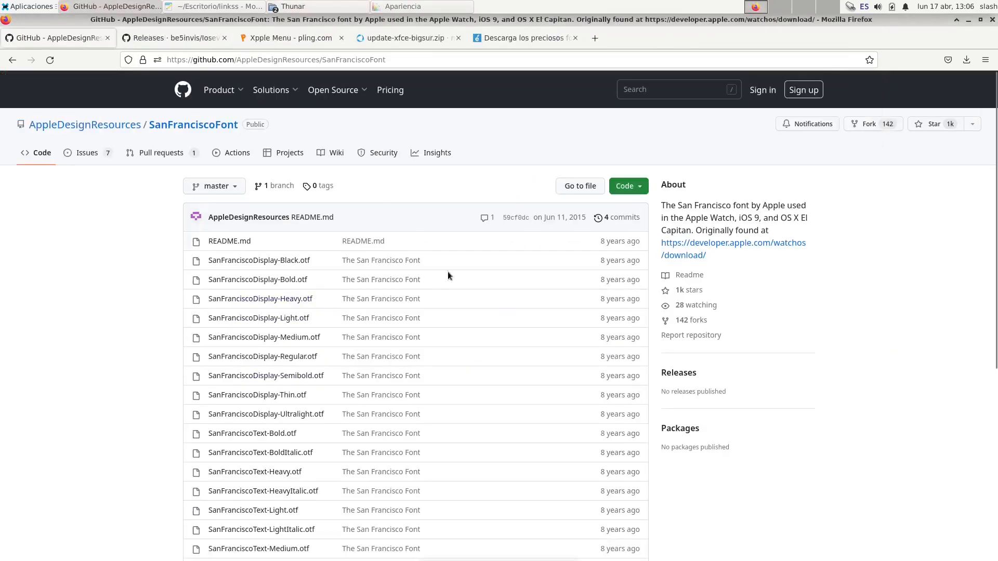
click(170, 45)
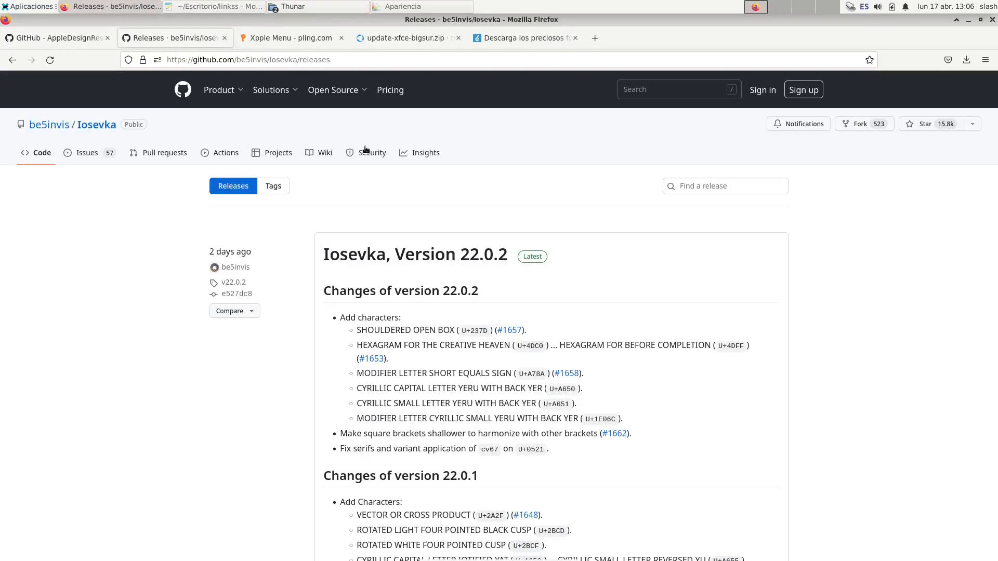
click(36, 35)
click(618, 191)
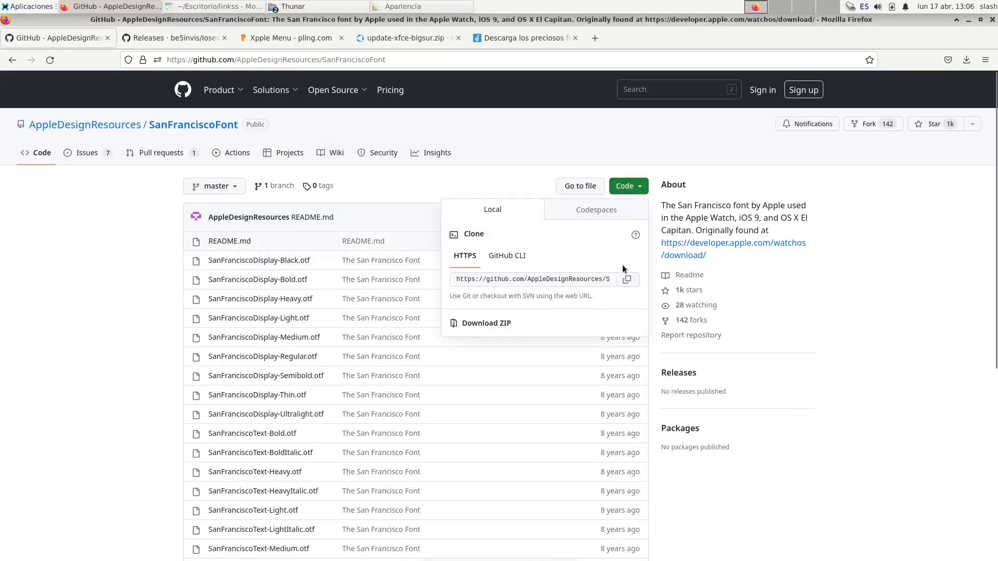
click(547, 327)
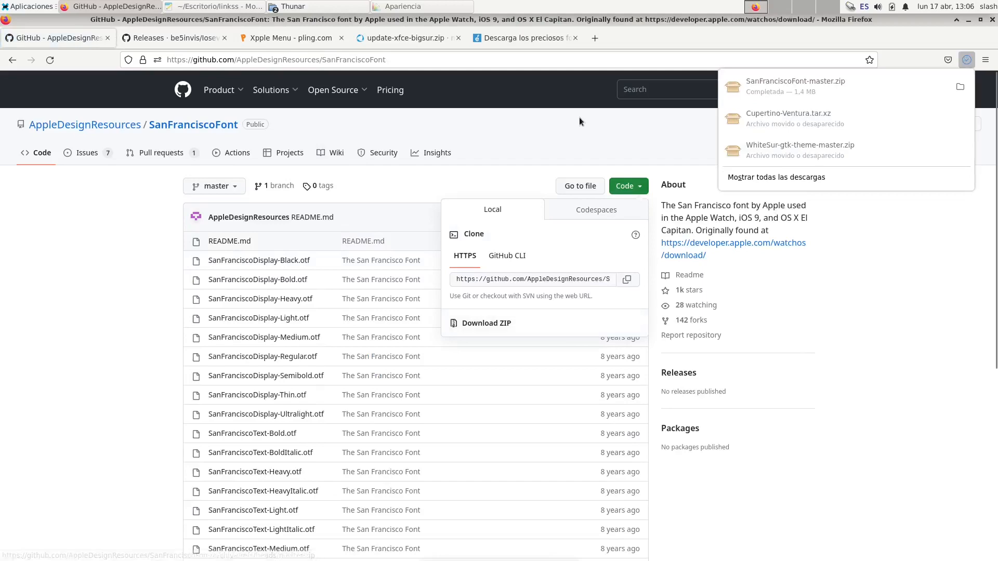
Step: Download super-ttc-iosevka-22.0.2.zip from the assets on the Iosevka releases page
click(159, 45)
scroll(700, 289, down, 5)
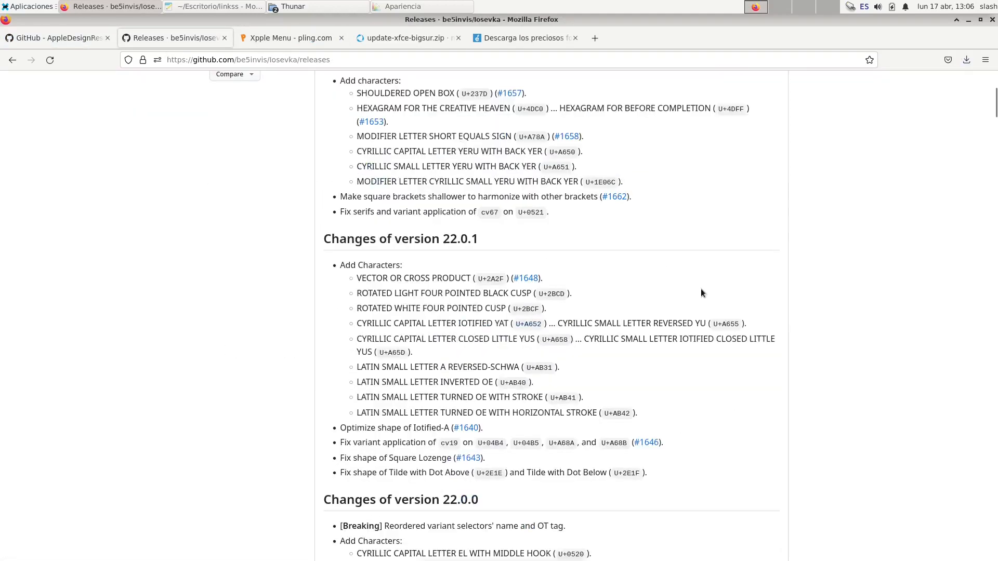
scroll(696, 291, down, 15)
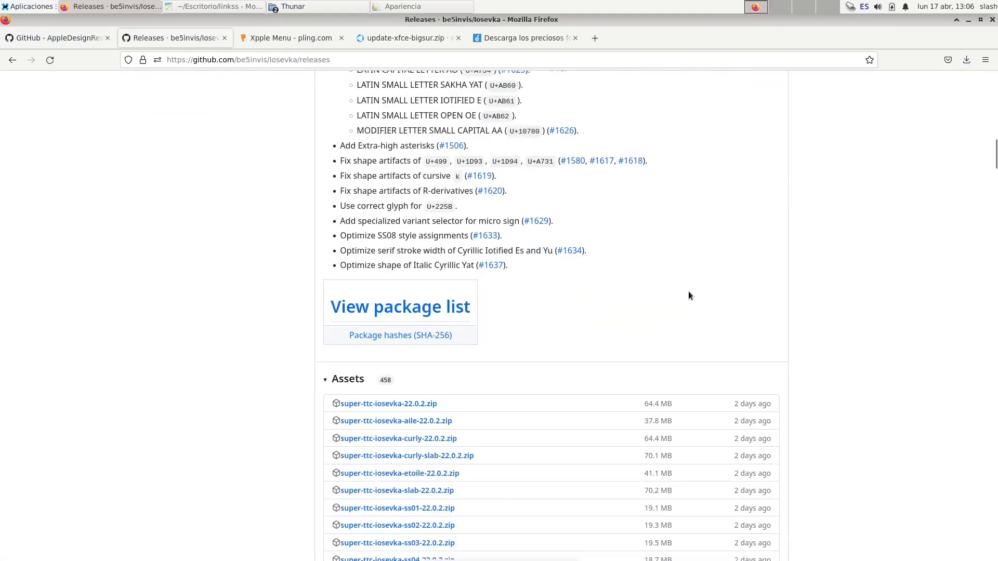
click(394, 170)
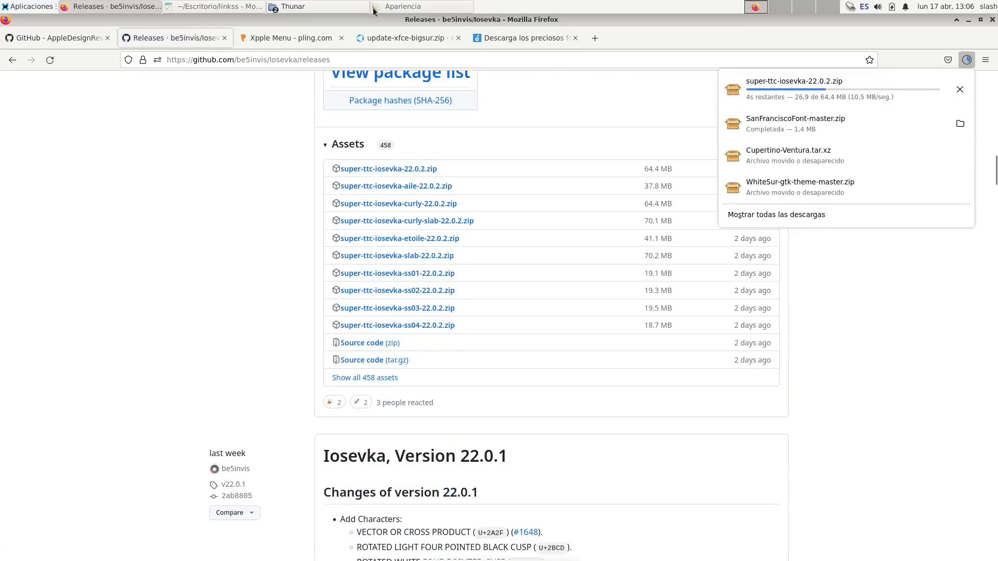
Step: Switch to the file manager's Descargas folder and extract super-ttc-iosevka-22.0.2.zip in place
click(294, 27)
click(298, 13)
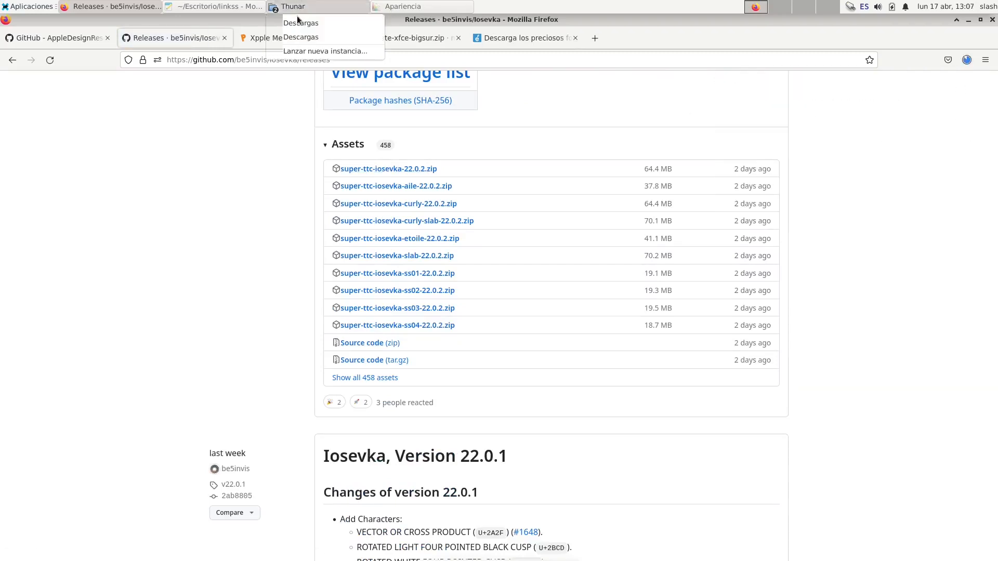
click(297, 13)
click(298, 12)
click(291, 23)
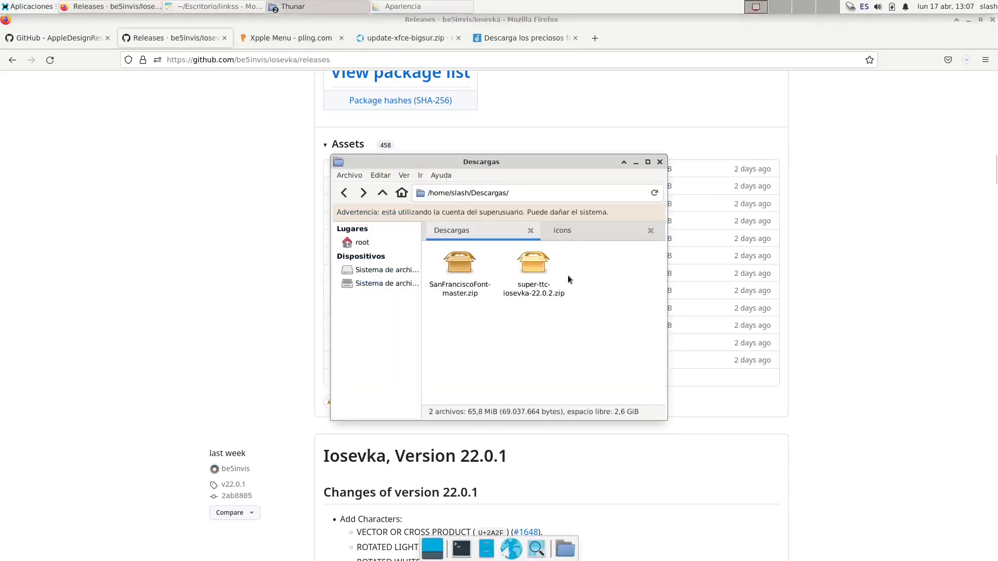
drag(587, 276, 458, 251)
right_click(458, 258)
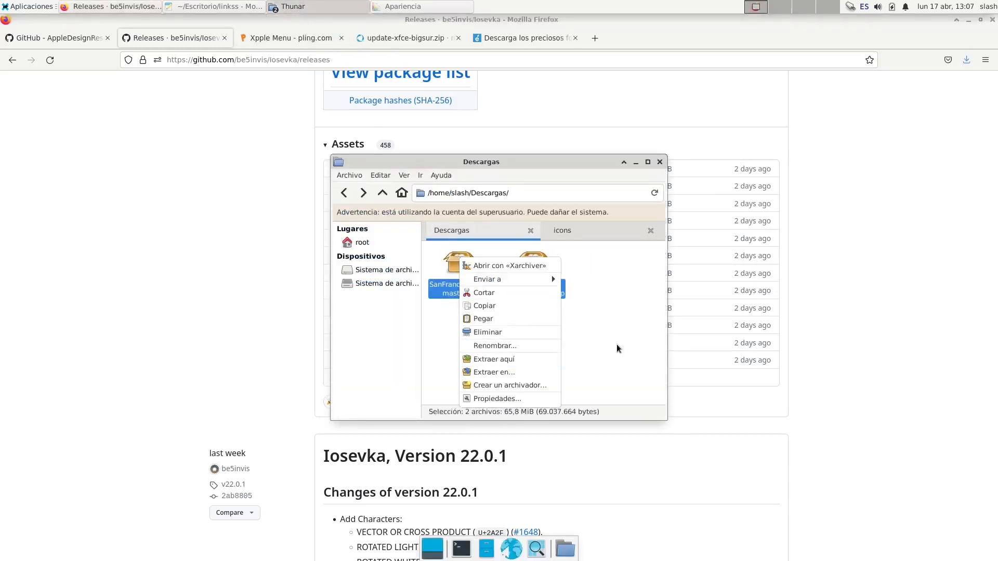
click(616, 344)
click(529, 269)
right_click(529, 269)
click(579, 385)
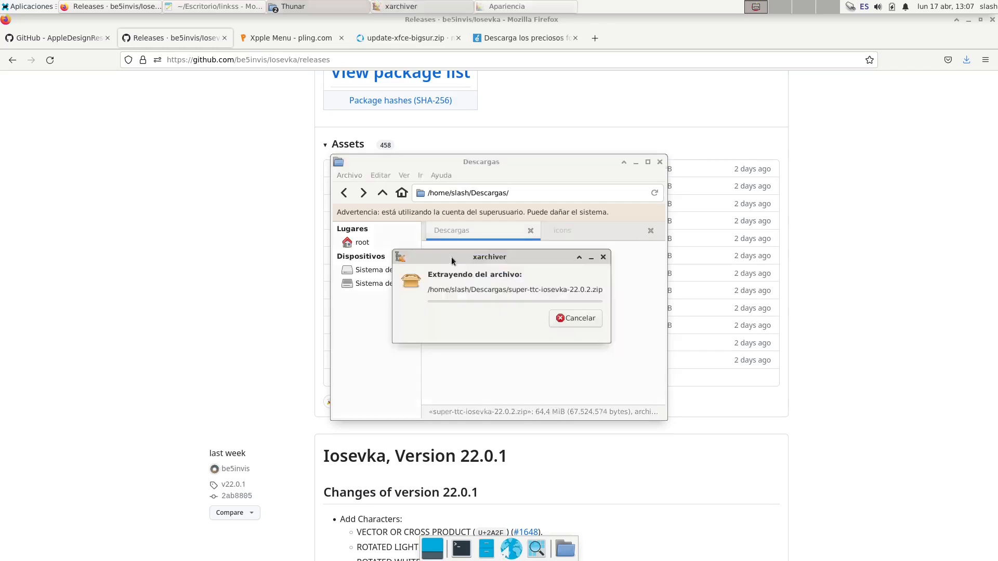
Step: Extract SanFranciscoFont-master.zip in the Descargas folder
click(504, 279)
right_click(454, 259)
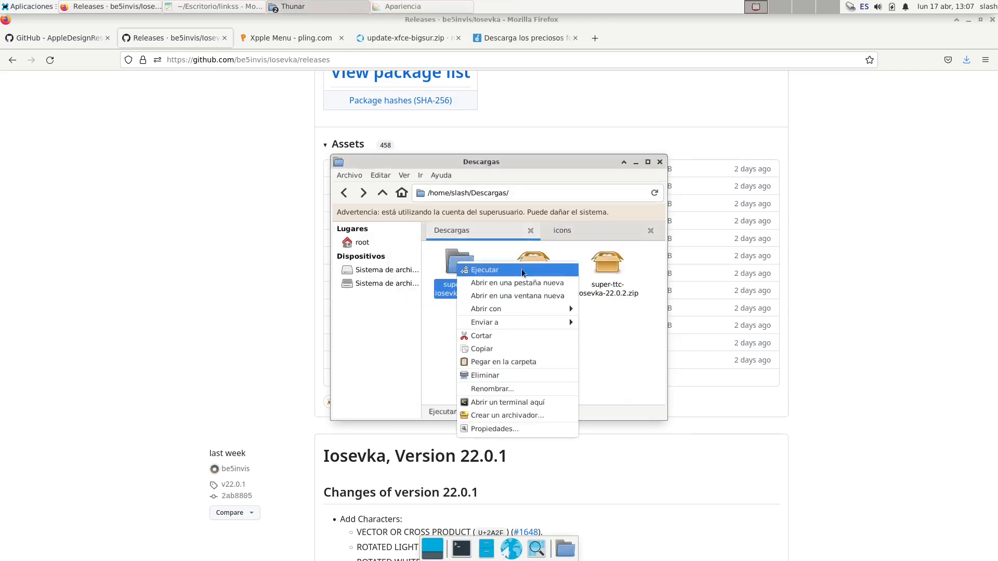
click(606, 338)
click(534, 279)
right_click(525, 258)
click(549, 373)
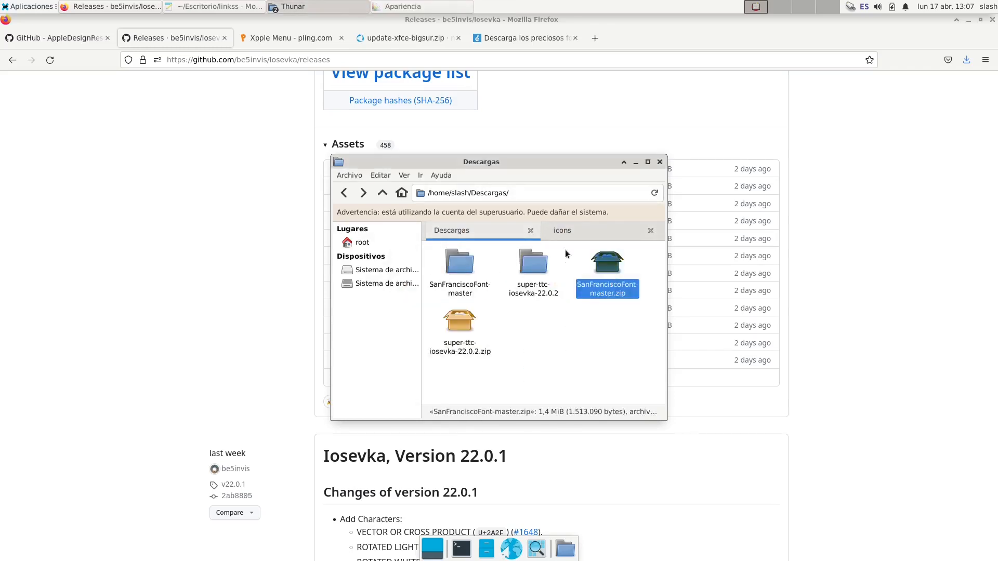
Step: Go back from the icons folder to .local/share and create a new folder named fonts there
click(556, 236)
click(344, 194)
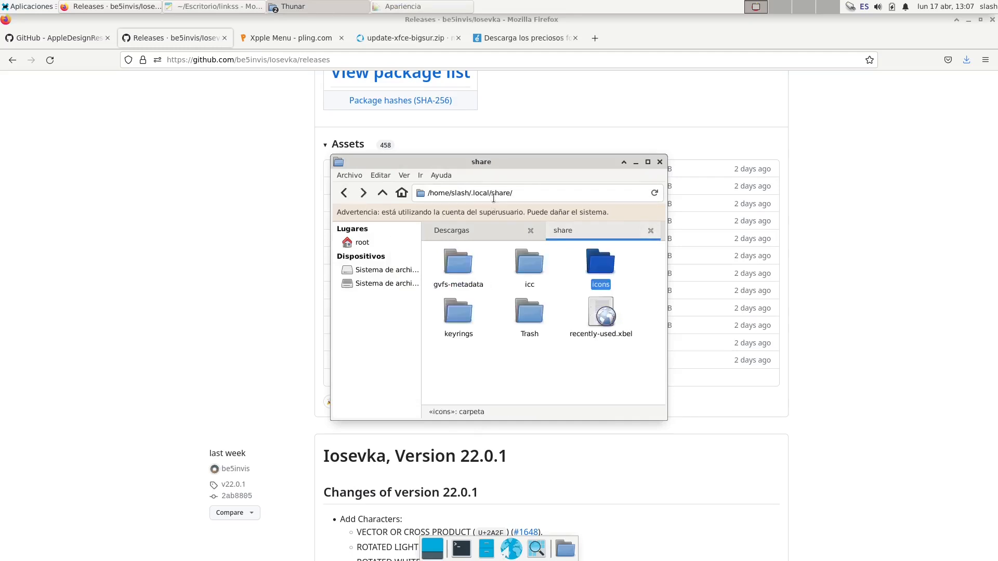
right_click(493, 355)
click(496, 359)
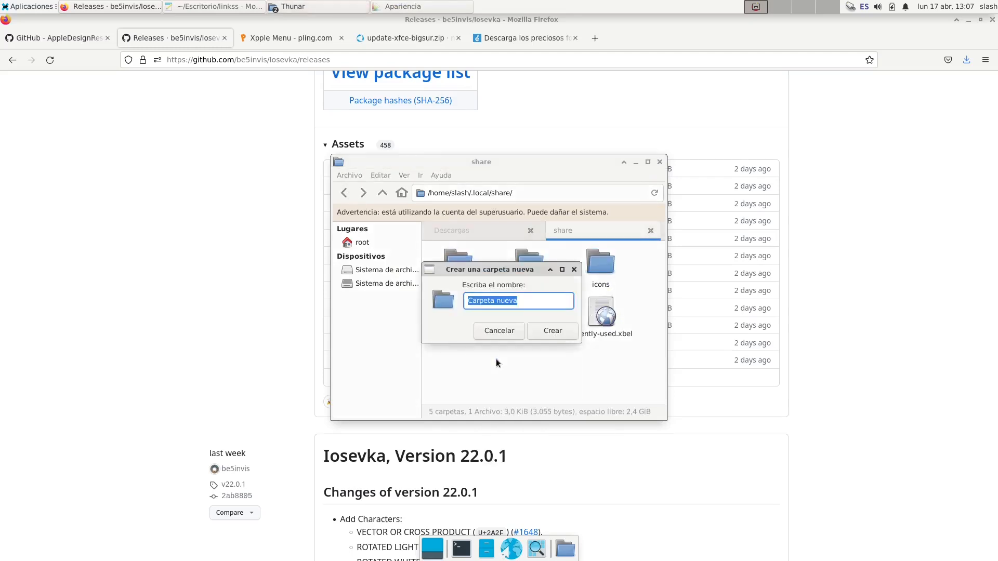
text(fonts)
key(Return)
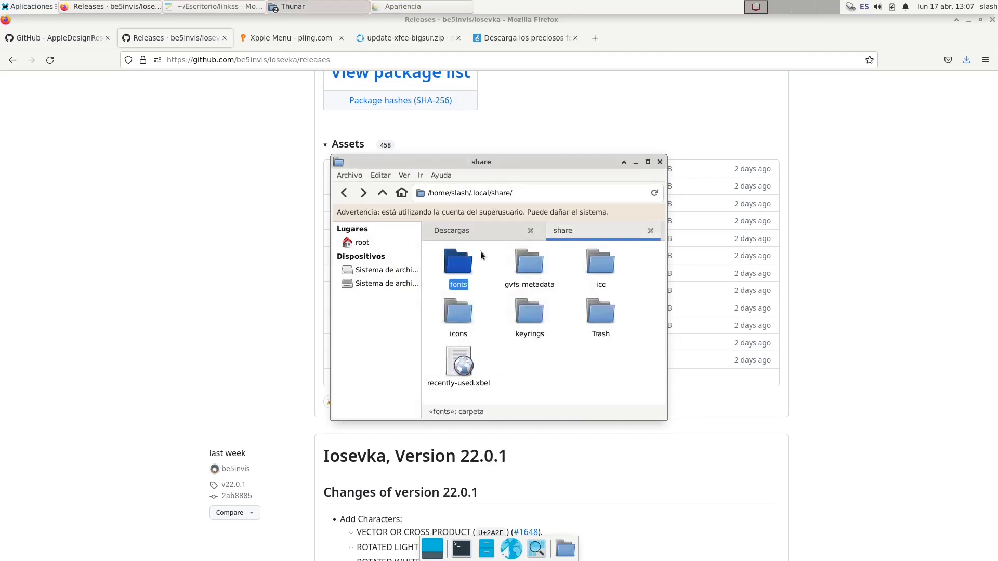
Step: Create two folders named SanFrancisco and Iosevka inside the fonts folder
double_click(458, 266)
right_click(461, 273)
click(479, 285)
text(S)
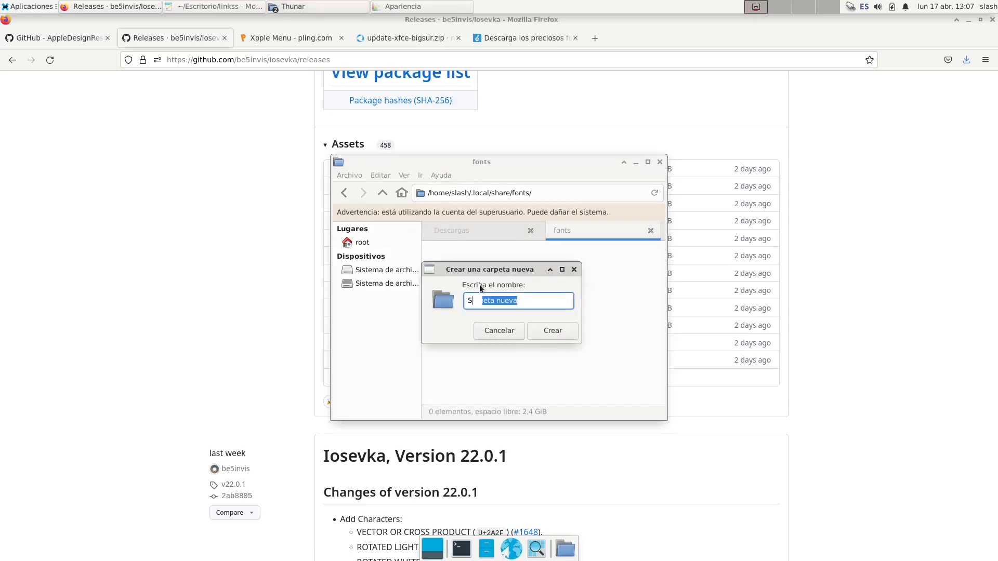
text(anFrancisco)
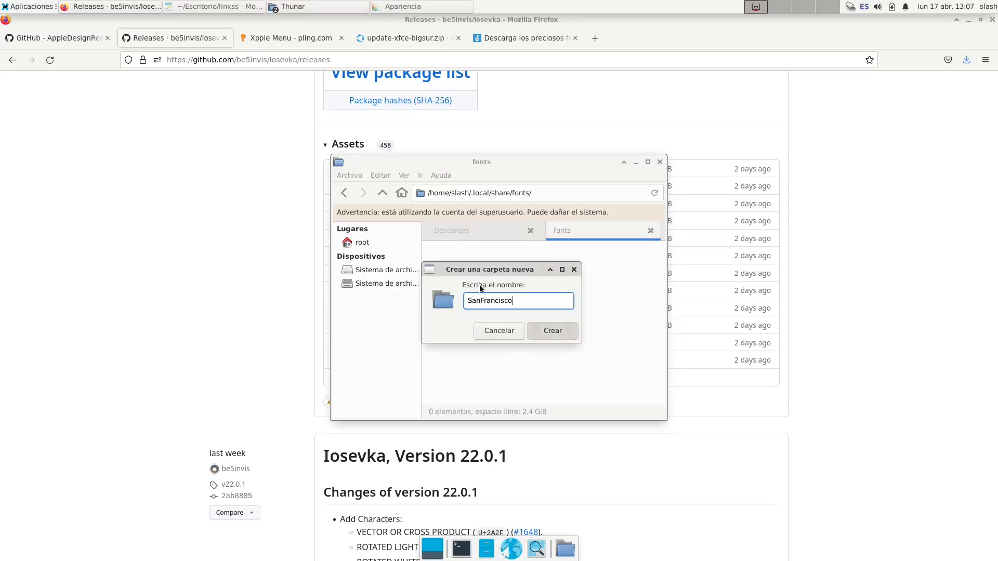
key(Return)
right_click(489, 299)
click(513, 310)
text(Iosevka)
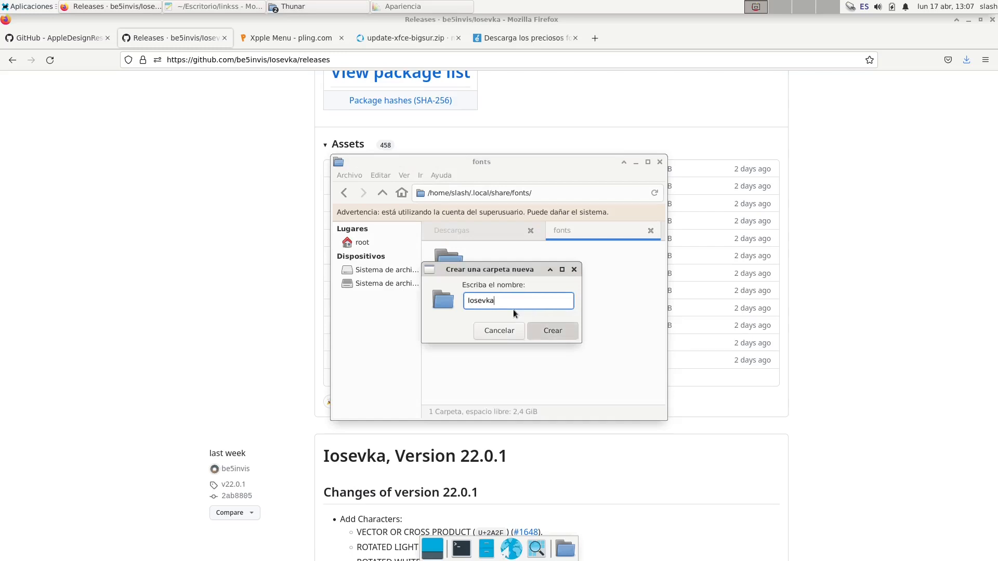
key(Return)
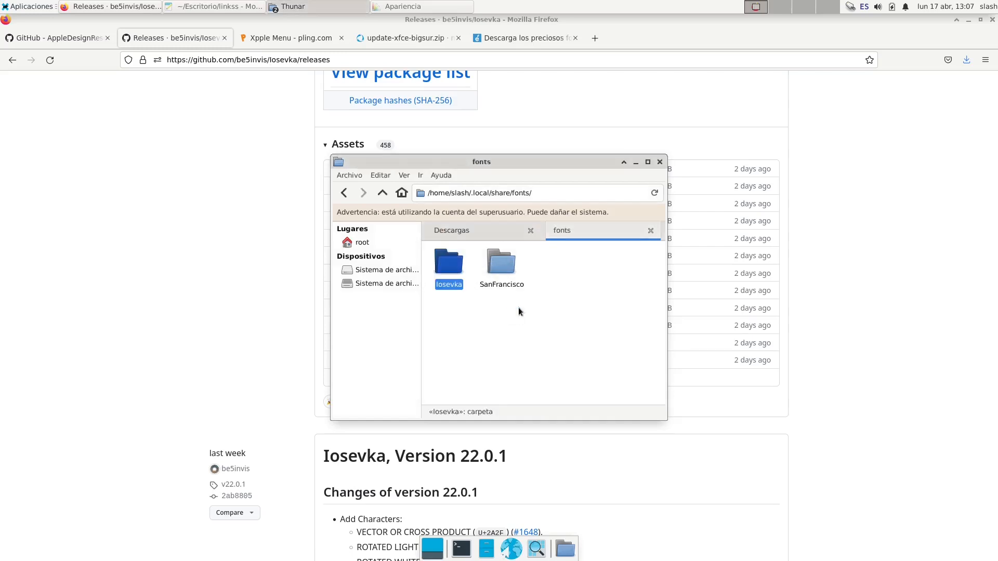
Step: Copy all the files from the extracted SanFranciscoFont-master folder into .local/share/fonts/SanFrancisco
click(469, 231)
double_click(456, 261)
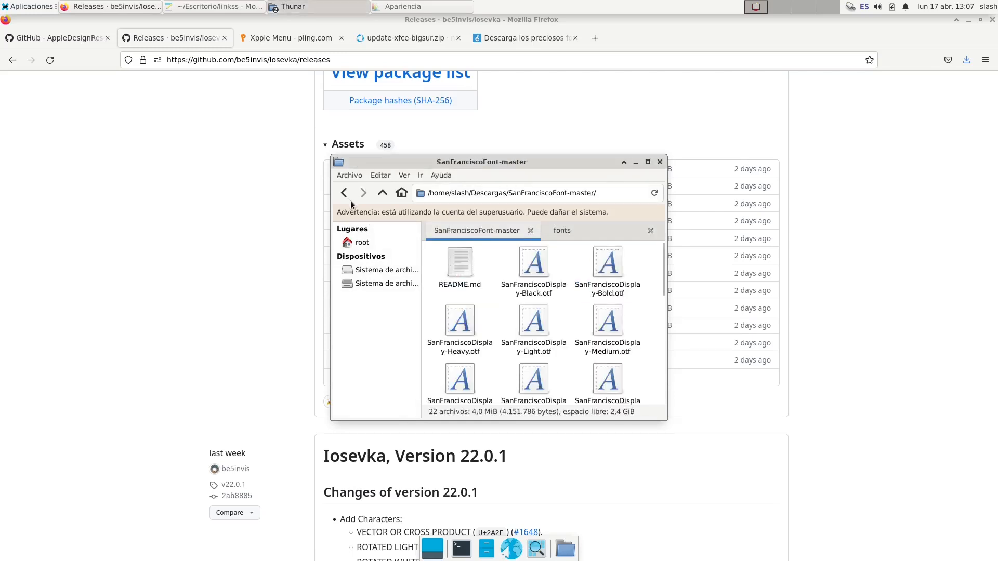
click(343, 192)
double_click(437, 254)
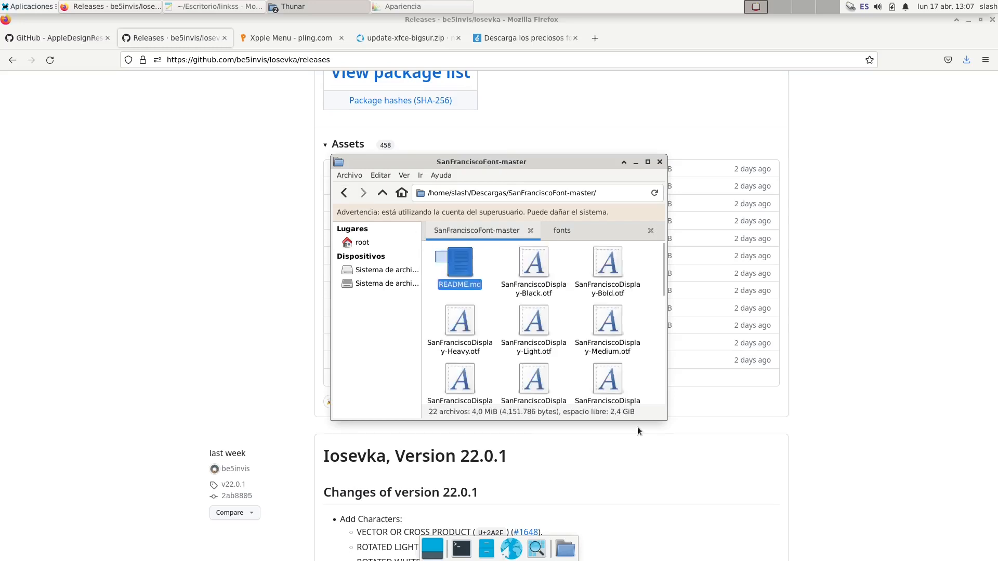
key(ctrl+a)
scroll(489, 336, down, 5)
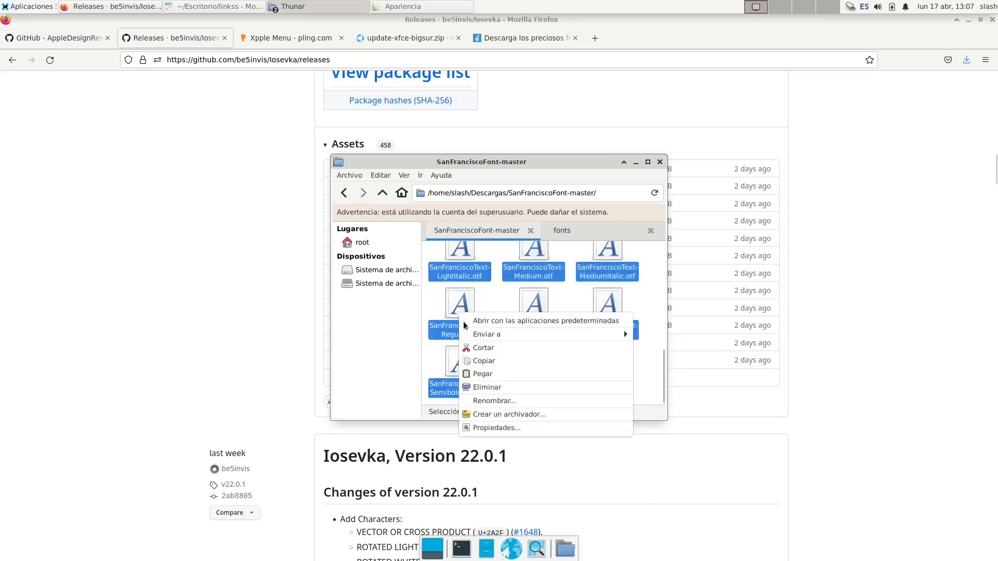
click(481, 359)
click(552, 235)
double_click(498, 270)
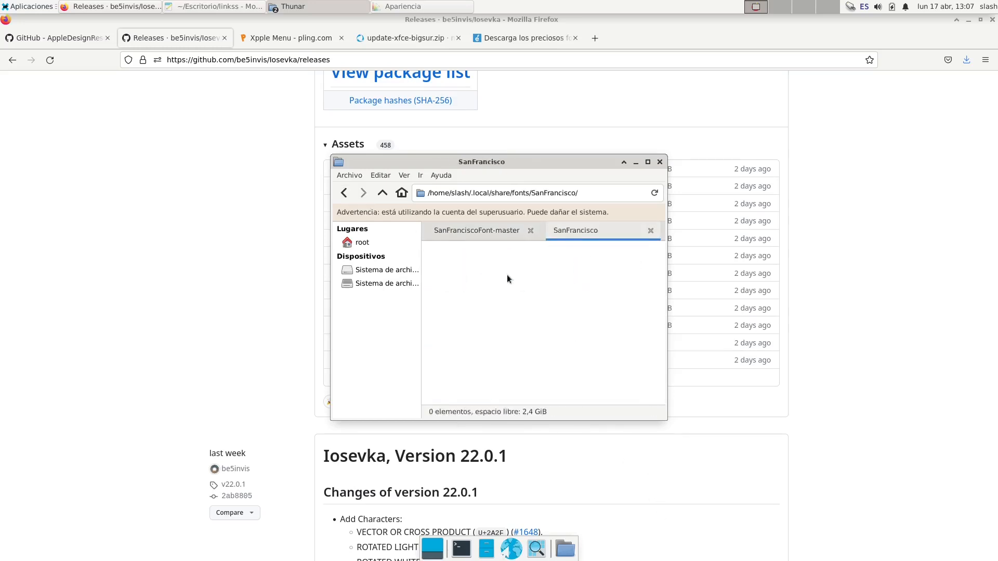
right_click(507, 274)
click(541, 310)
Step: Copy iosevka.ttc from the extracted super-ttc-iosevka-22.0.2 folder and open .local/share/fonts/Iosevka
click(460, 237)
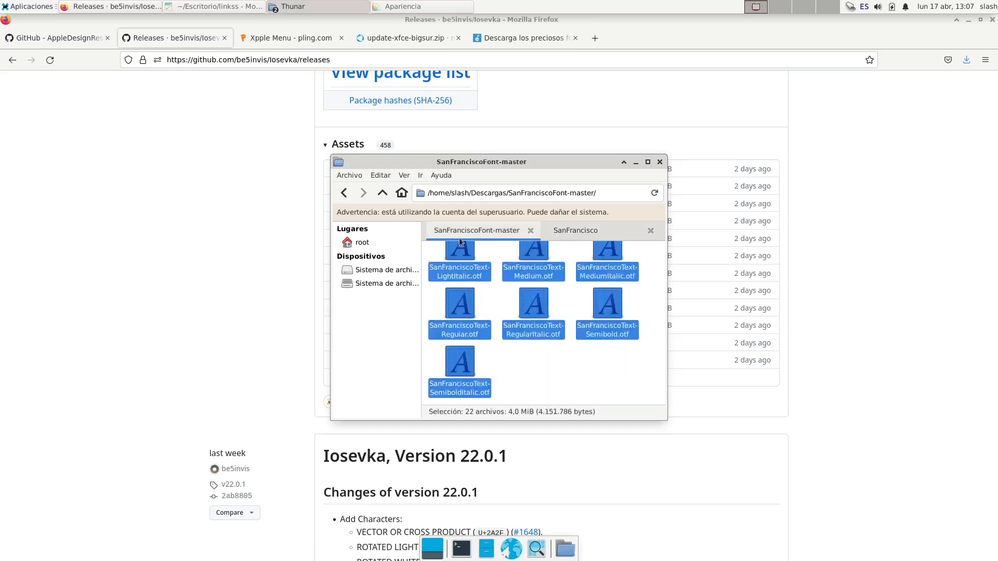
click(346, 197)
double_click(521, 267)
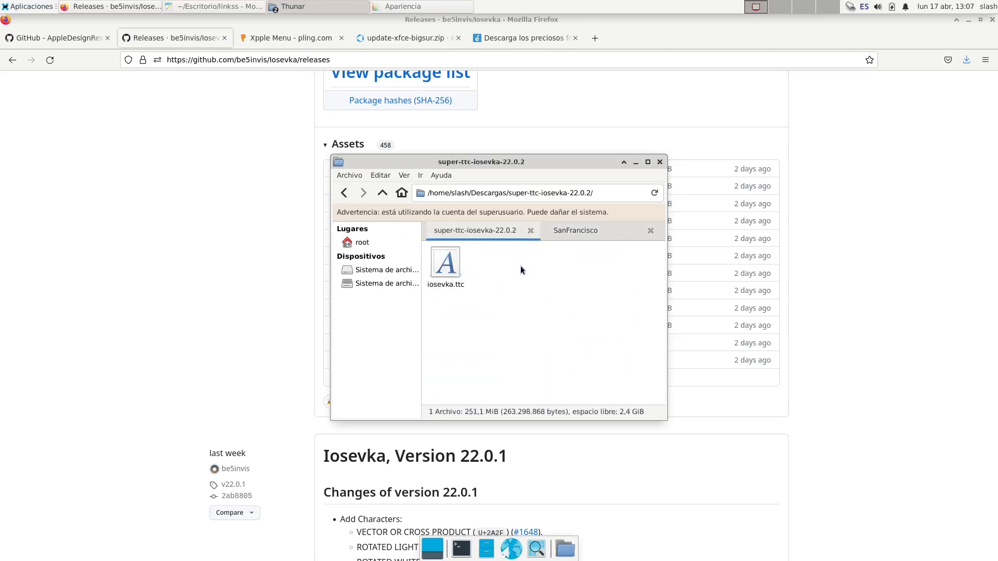
click(451, 270)
right_click(451, 270)
click(496, 332)
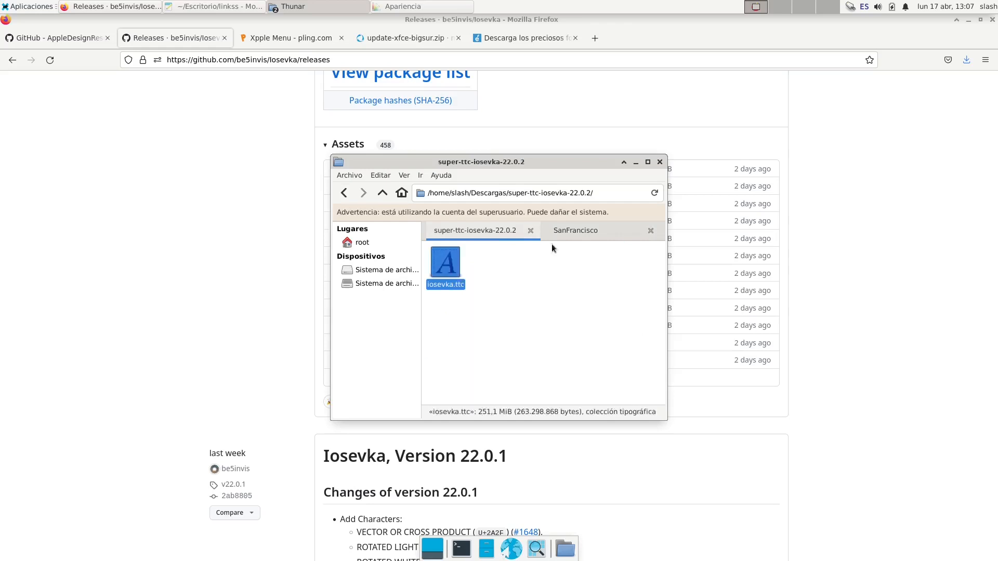
click(574, 230)
click(343, 193)
double_click(450, 263)
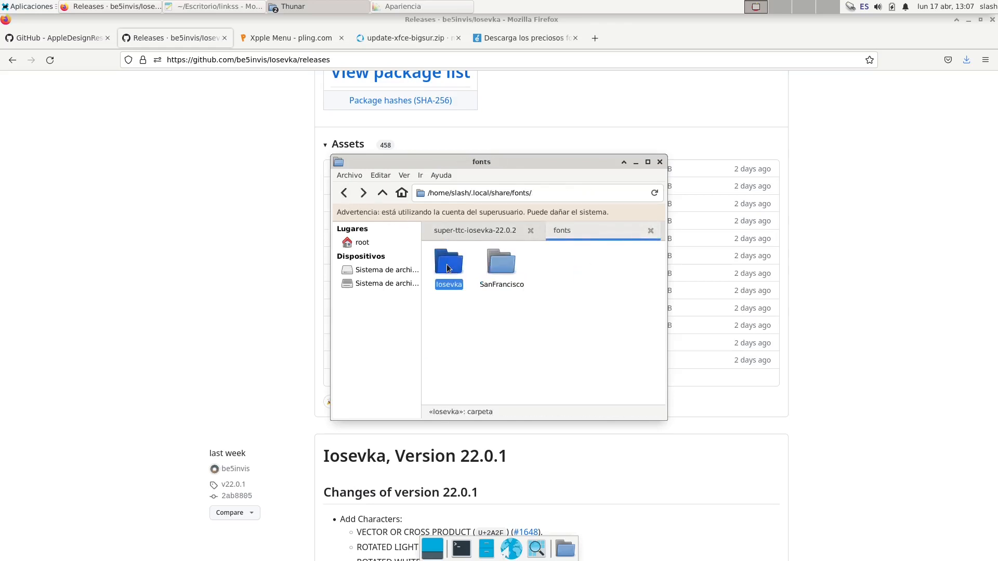
right_click(469, 277)
click(491, 327)
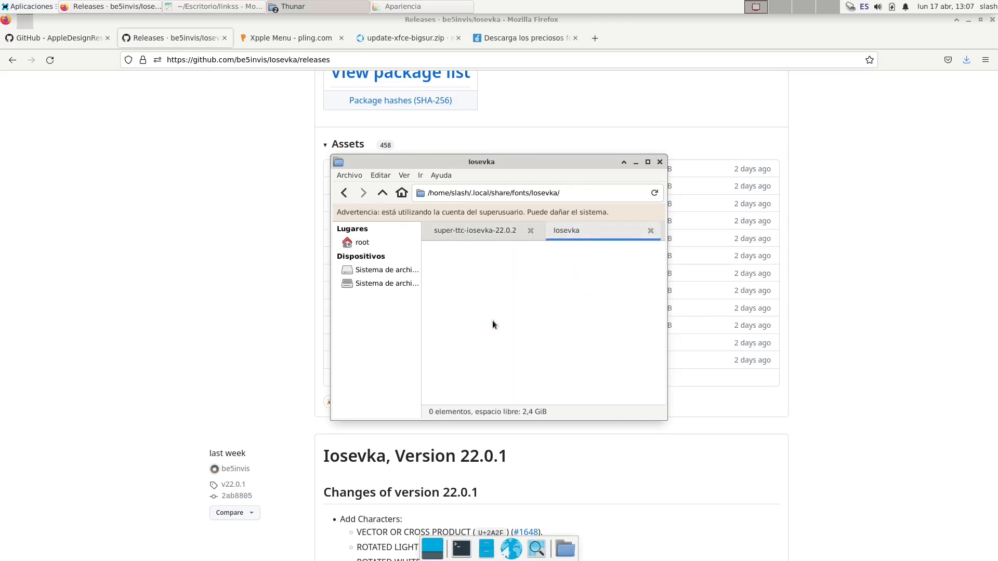
click(408, 22)
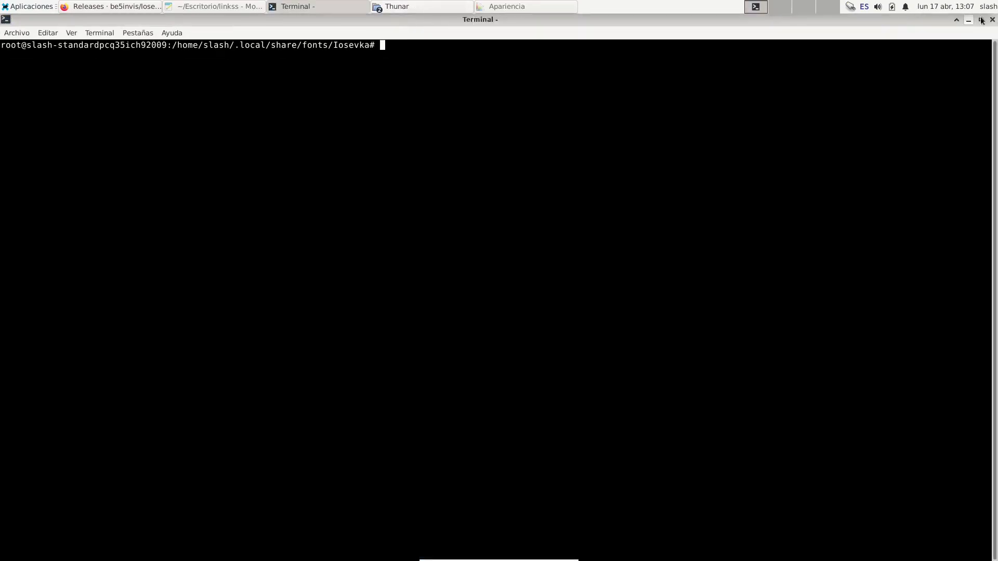
key(ctrl+d)
Step: Paste iosevka.ttc into the Iosevka fonts folder
right_click(544, 267)
click(584, 303)
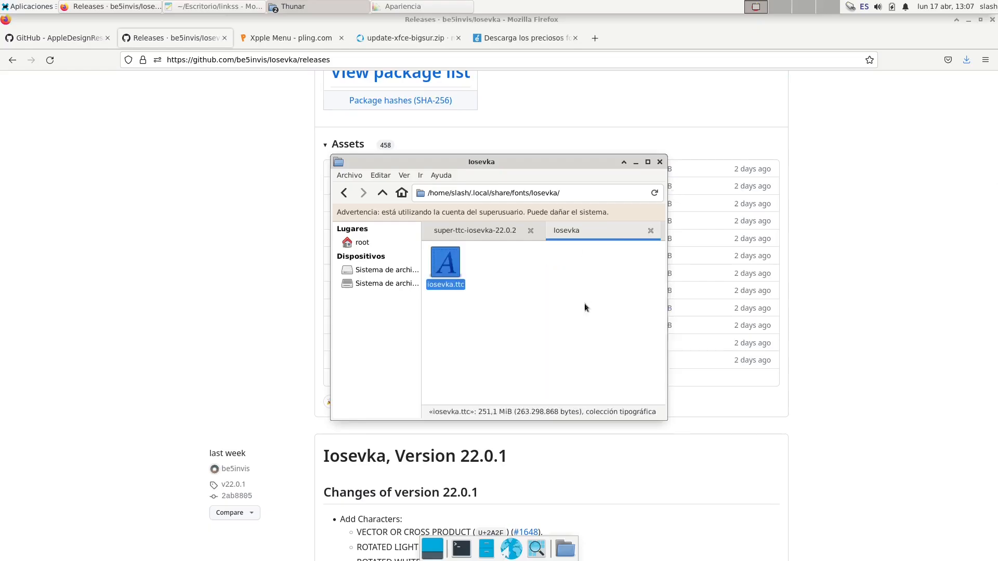
Step: Restore the appearance window, reopen Apariencia from the full settings overview and show its font settings
click(31, 5)
click(358, 21)
click(396, 7)
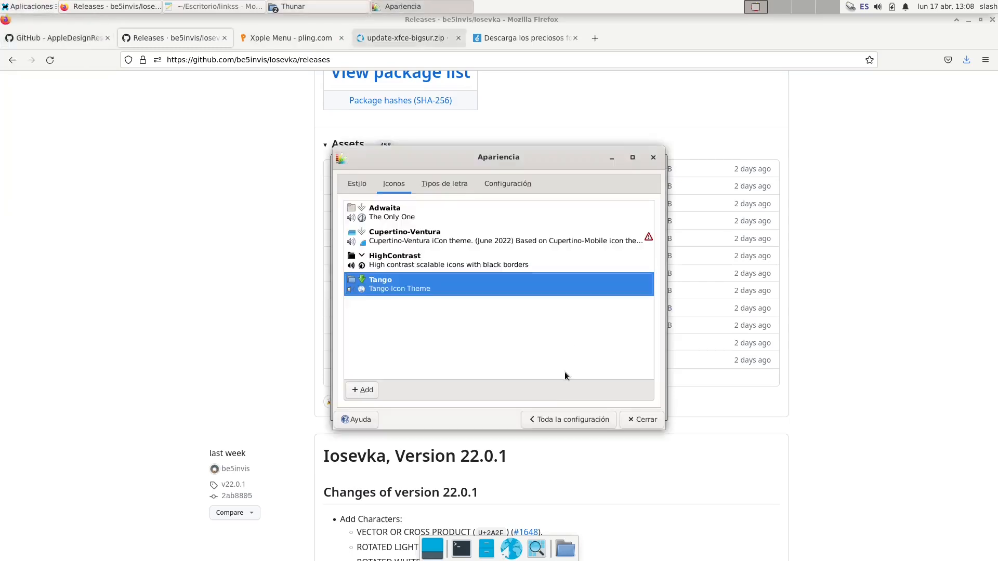
click(565, 418)
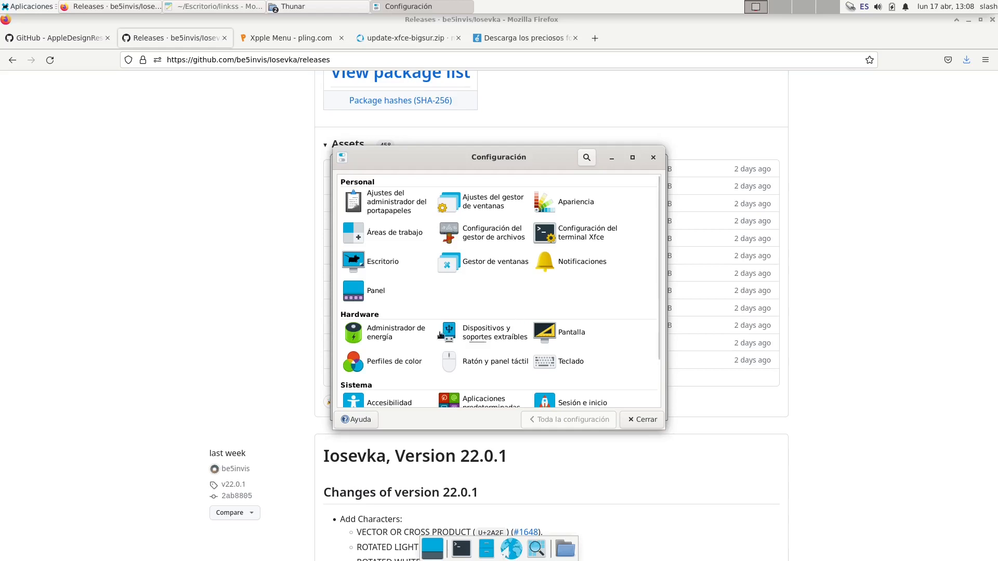
click(572, 203)
click(457, 185)
Step: Set the default font to San Francisco Display Regular by searching for it in the font chooser
click(477, 223)
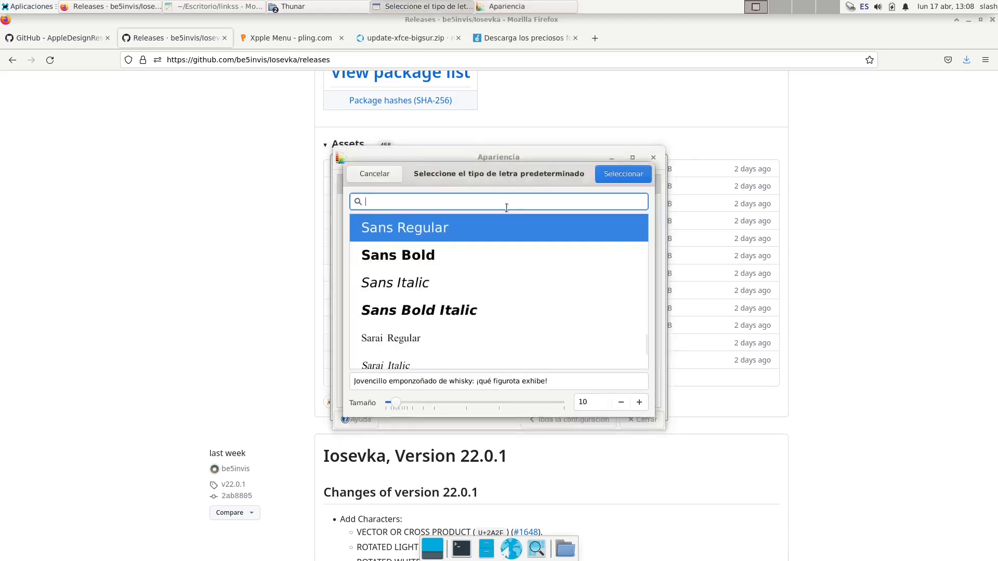
text(San Francisco)
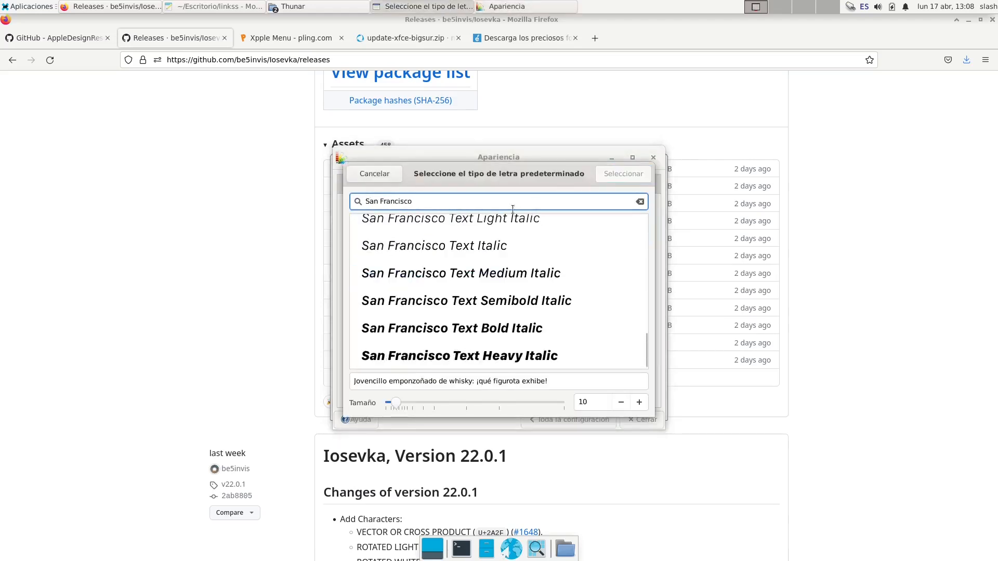
scroll(524, 258, up, 6)
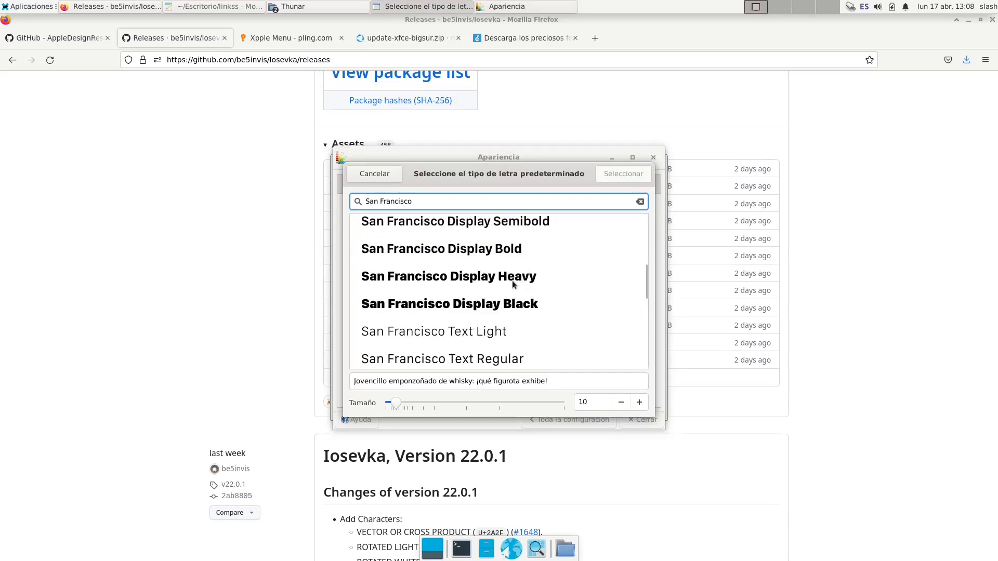
text(cisco)
text( displ)
text(ay regular)
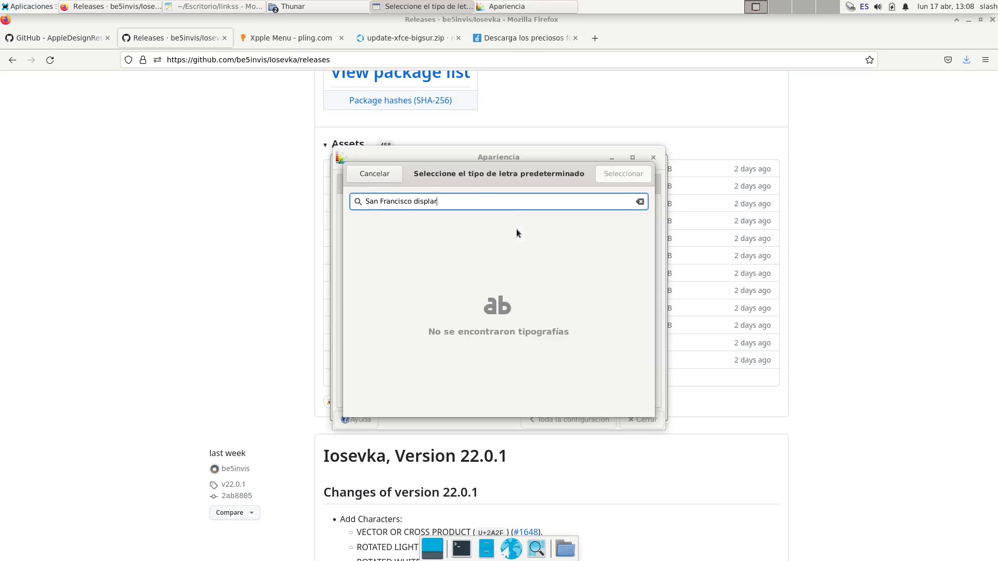
click(516, 229)
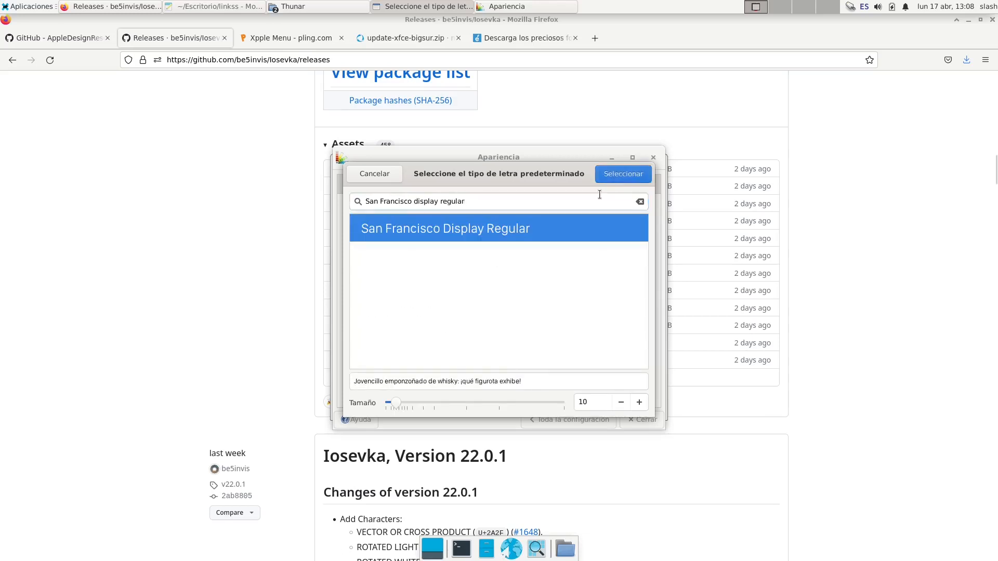
click(622, 179)
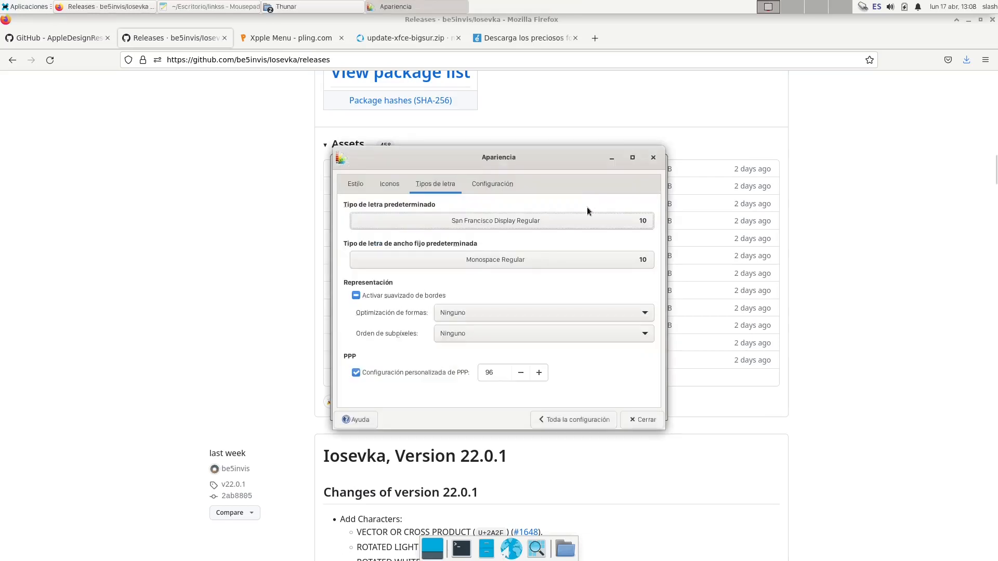
Step: Set the default fixed-width font to Iosevka Term Regular by searching for it in the font chooser
click(531, 261)
text(ios)
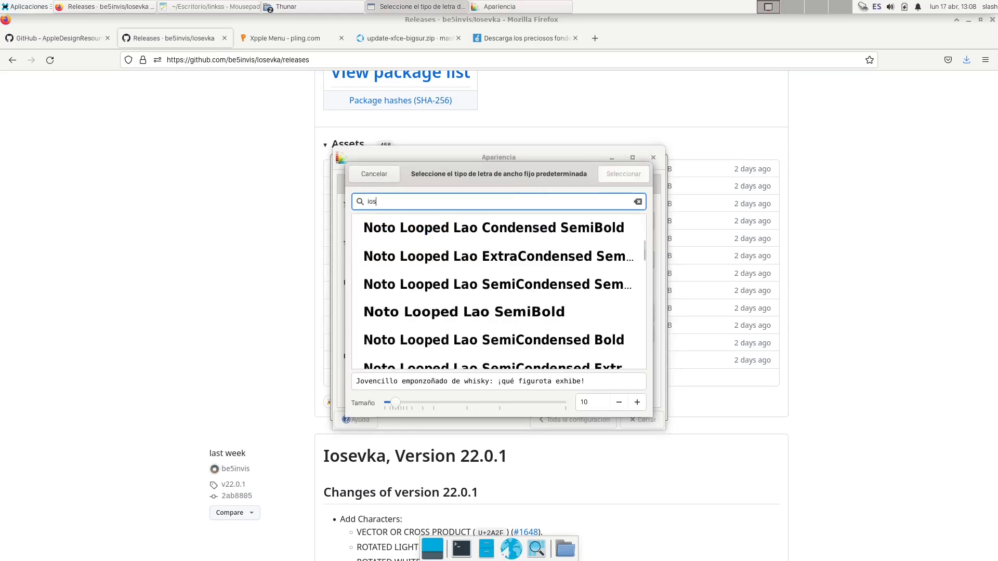
text(evja)
key(BackSpace)
key(BackSpace)
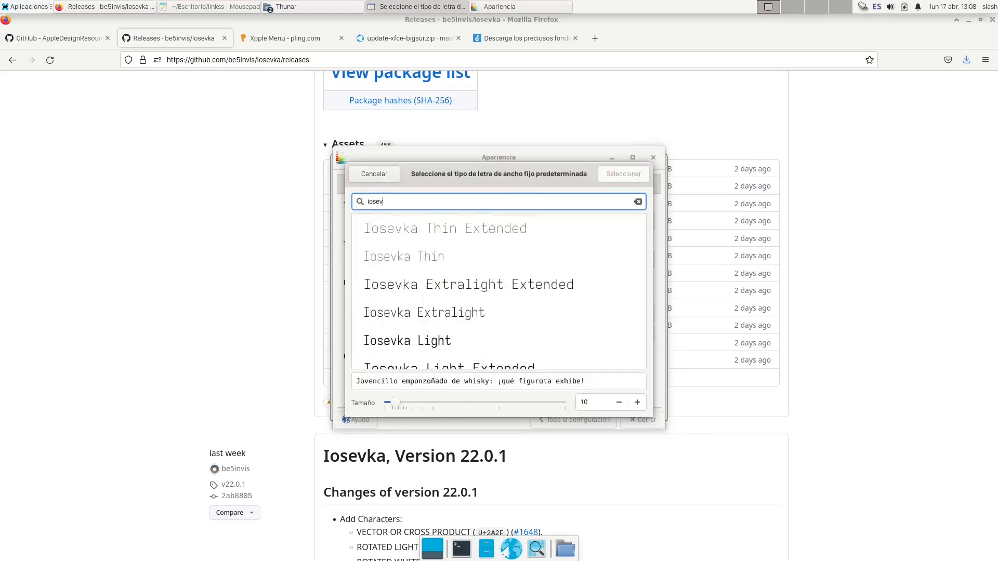
text(ka term regular)
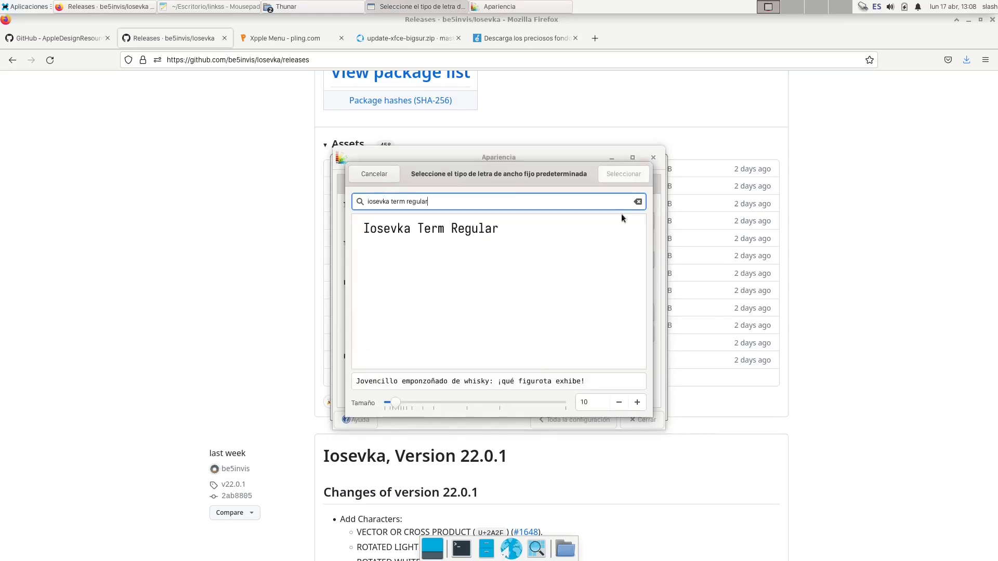
click(499, 239)
click(626, 178)
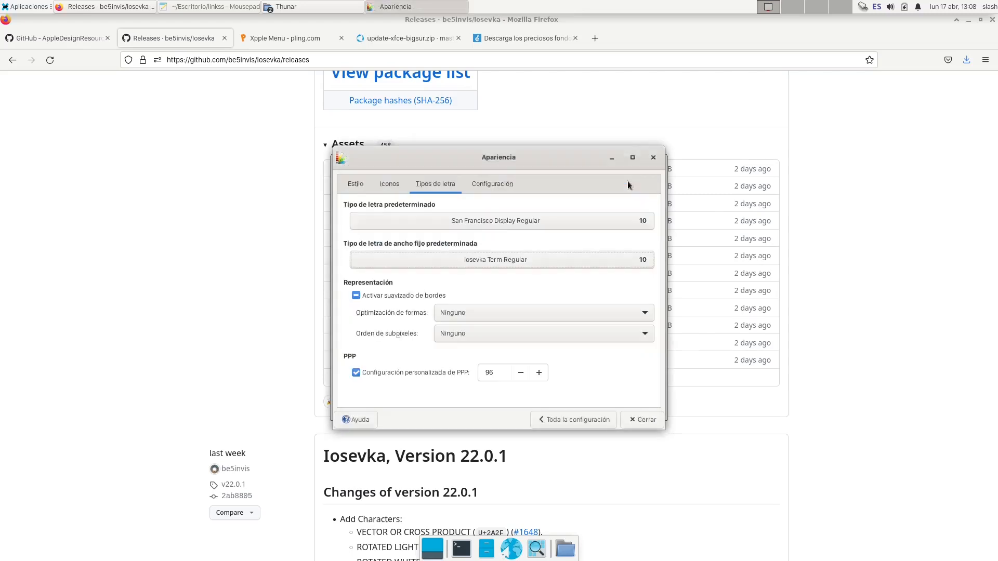
Step: In the Gestor de ventanas settings, try several window themes and apply WhiteSur-Light-xhdpi
click(572, 420)
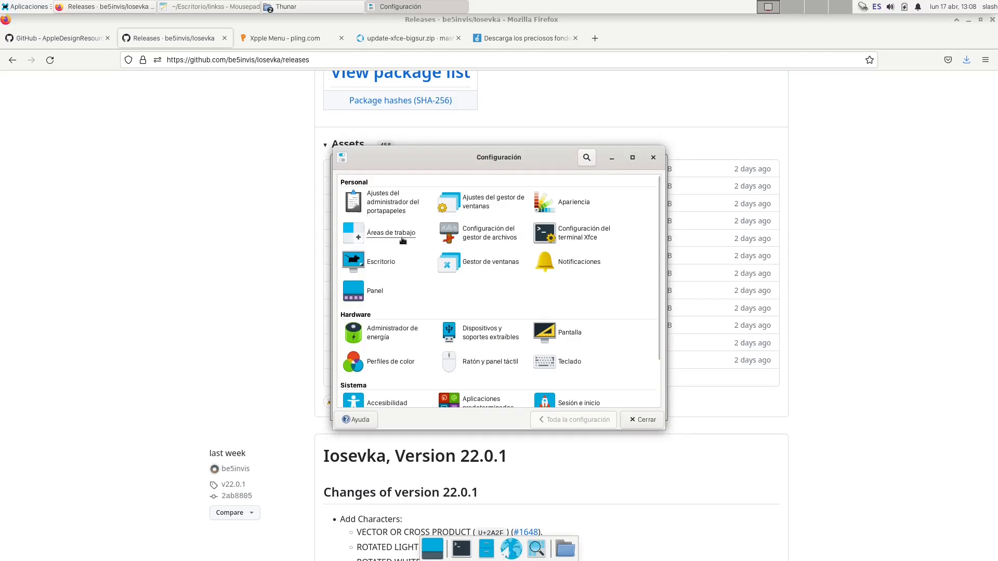
click(481, 204)
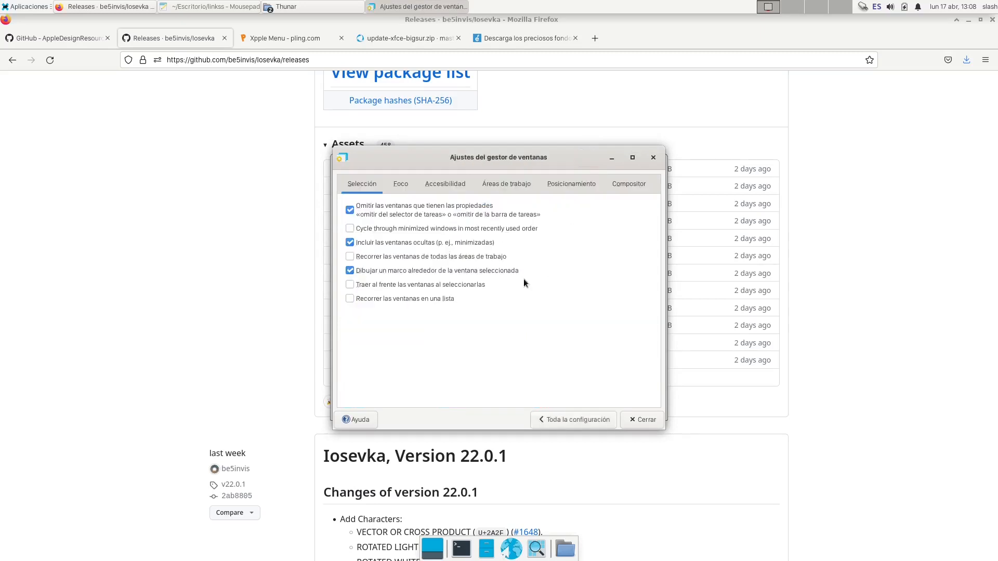
click(590, 426)
click(488, 260)
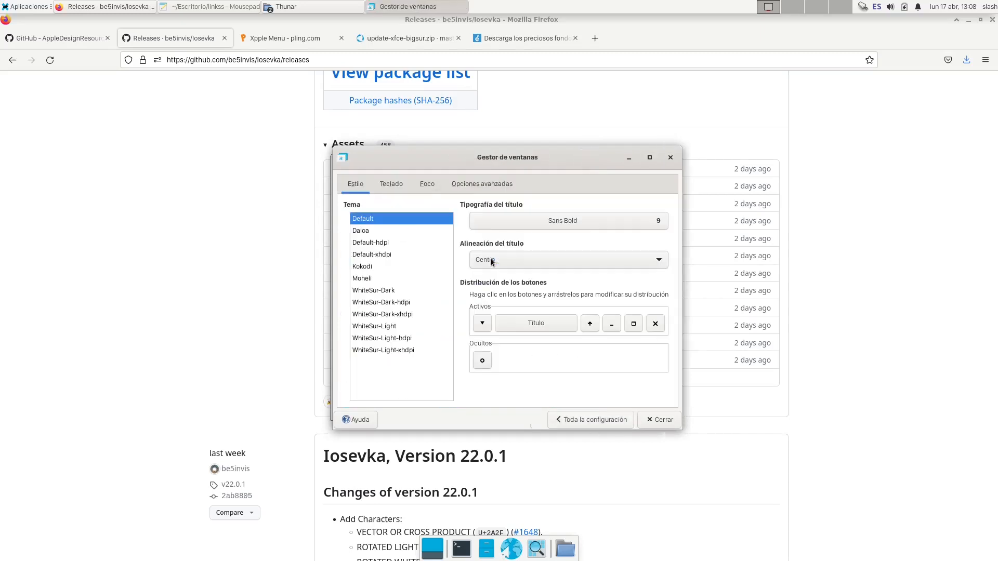
click(376, 289)
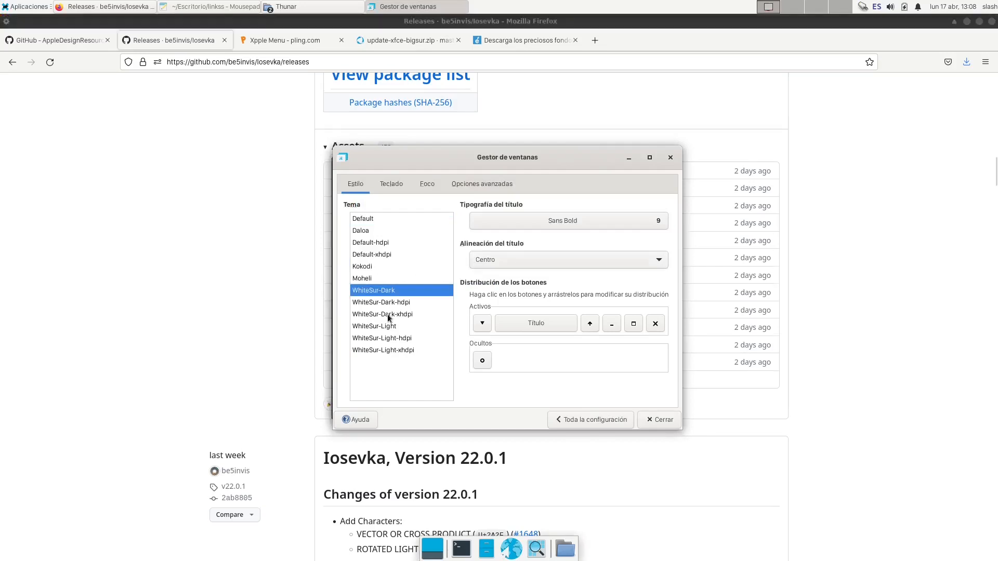
click(388, 315)
click(392, 340)
click(394, 353)
click(395, 315)
click(403, 302)
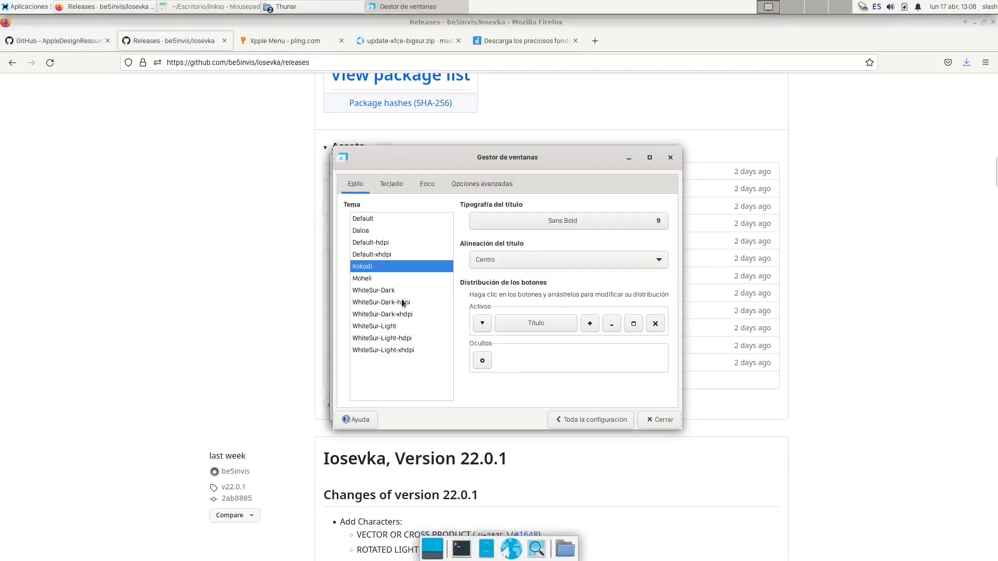
click(406, 328)
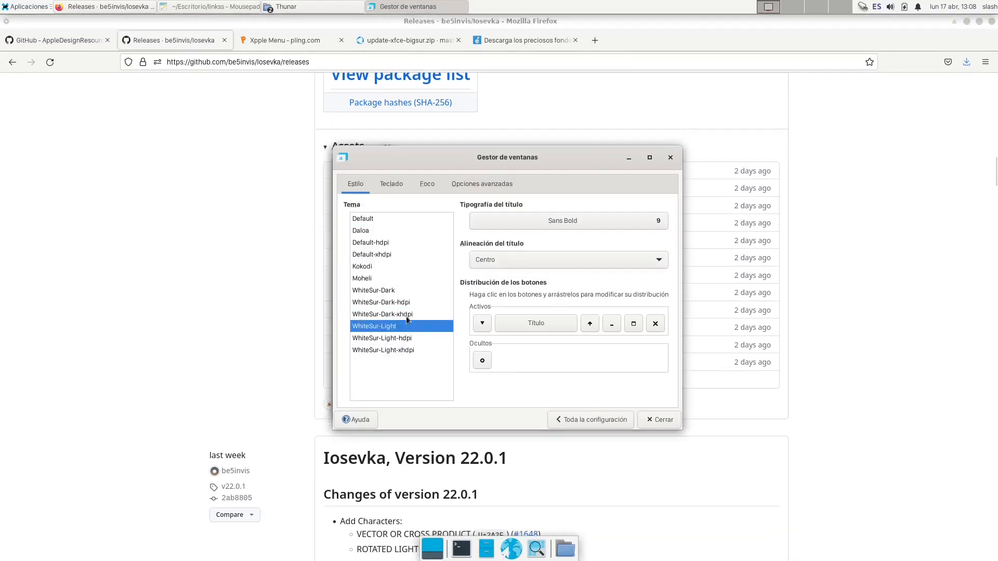
click(407, 348)
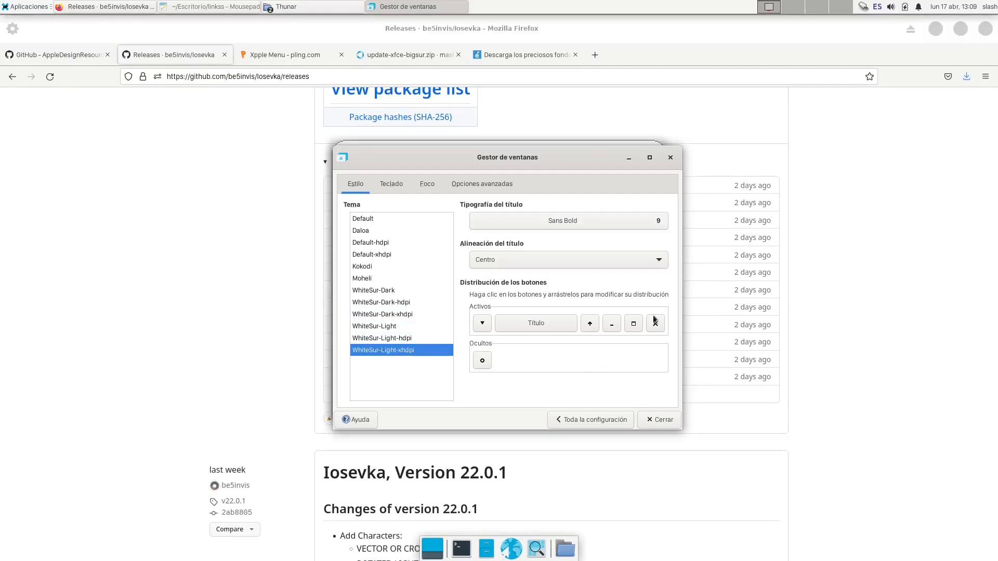
Step: Hide the window menu and shade buttons, and arrange close, maximise and minimise in that order before the title
drag(487, 333, 504, 362)
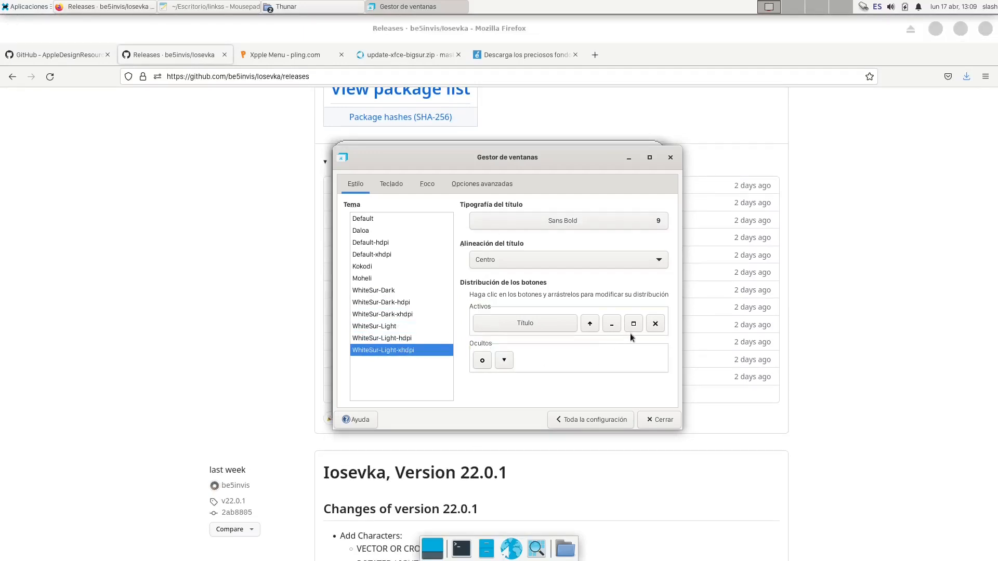
drag(580, 343, 542, 361)
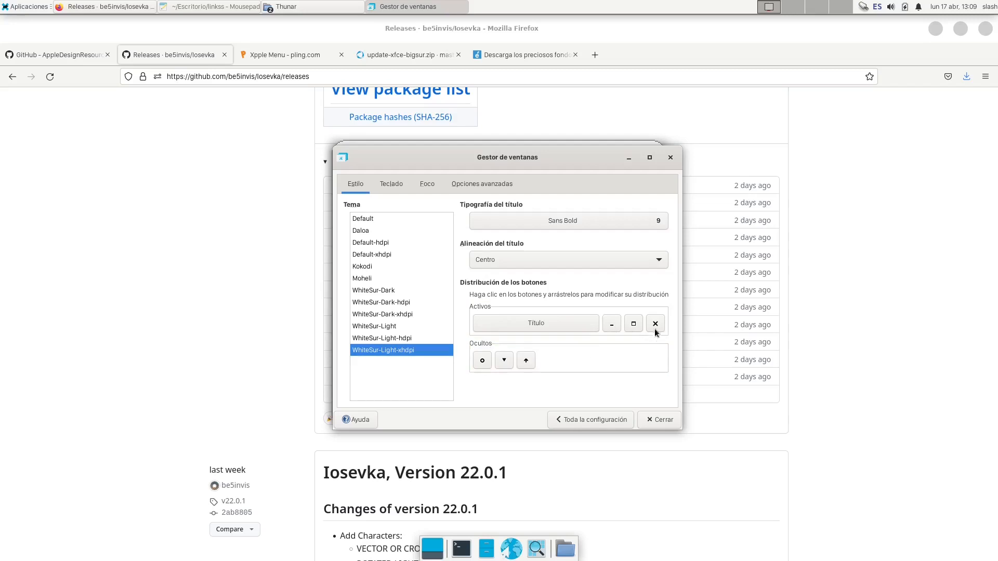
drag(652, 325, 507, 324)
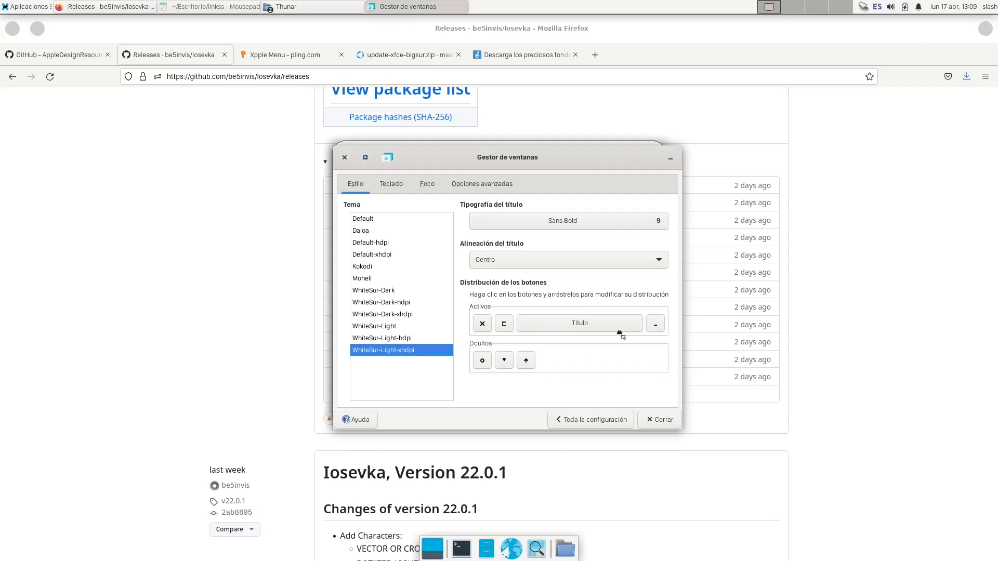
drag(619, 333, 525, 341)
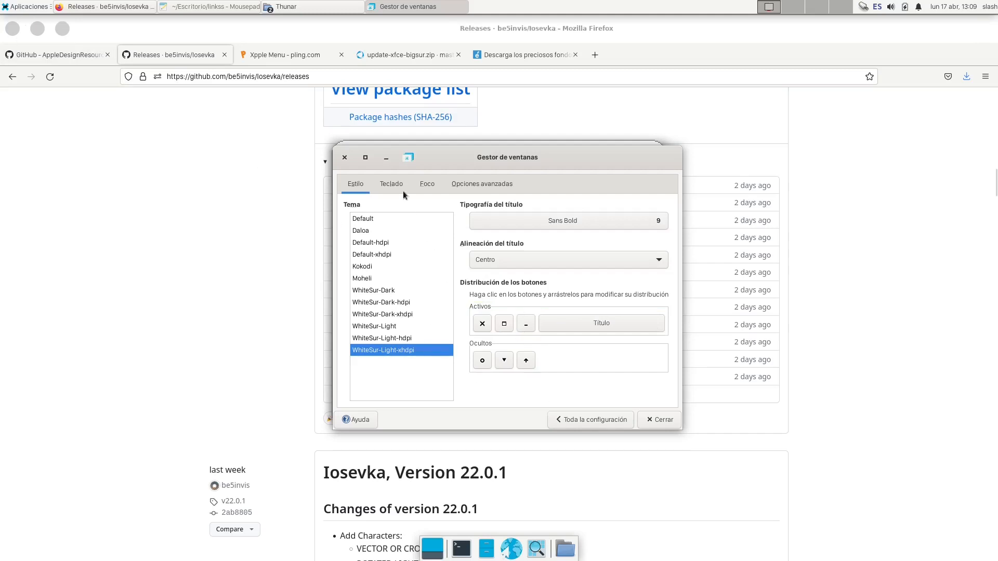
Step: Apply the WhiteSur-Light style and the installed Cupertino icon theme in the Apariencia settings
click(603, 420)
click(571, 201)
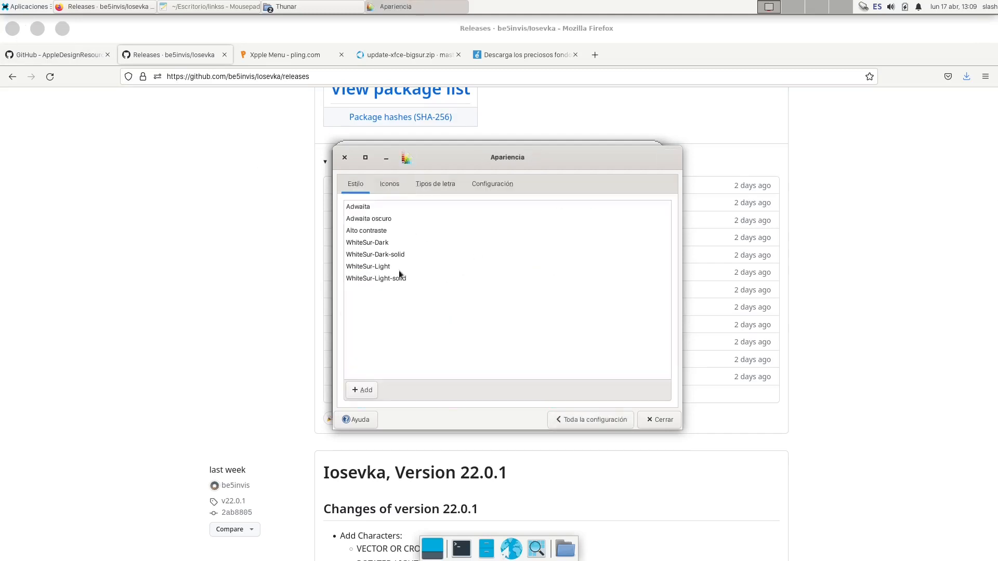
click(389, 265)
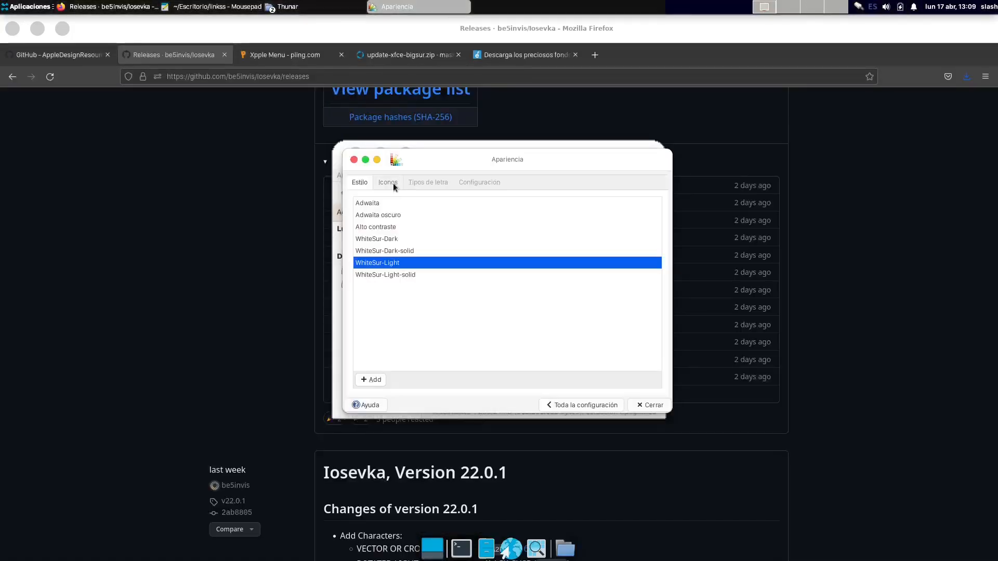
click(390, 183)
click(413, 242)
click(606, 403)
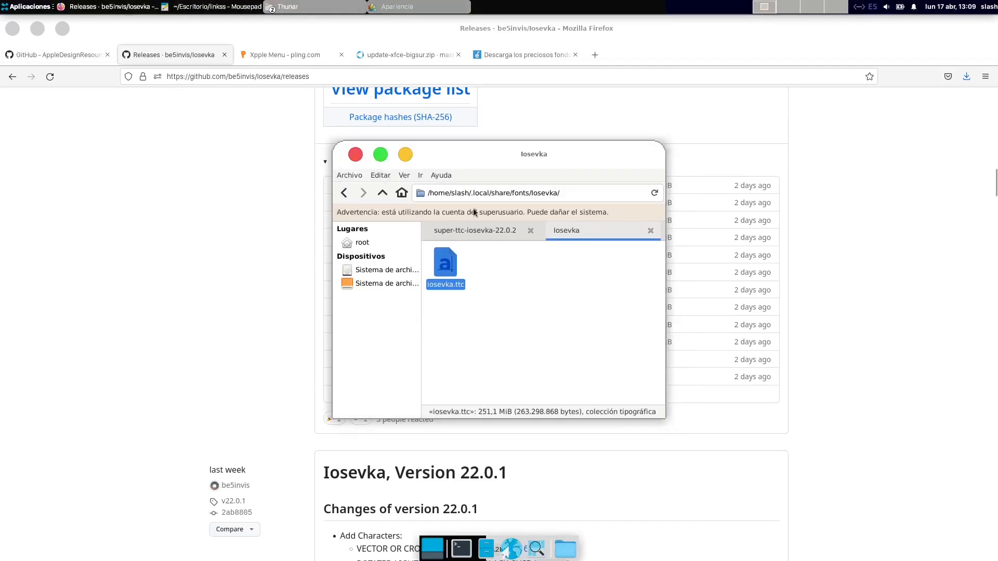
Step: Delete the extracted San Francisco and Iosevka font folders and their zip archives from Descargas
click(492, 231)
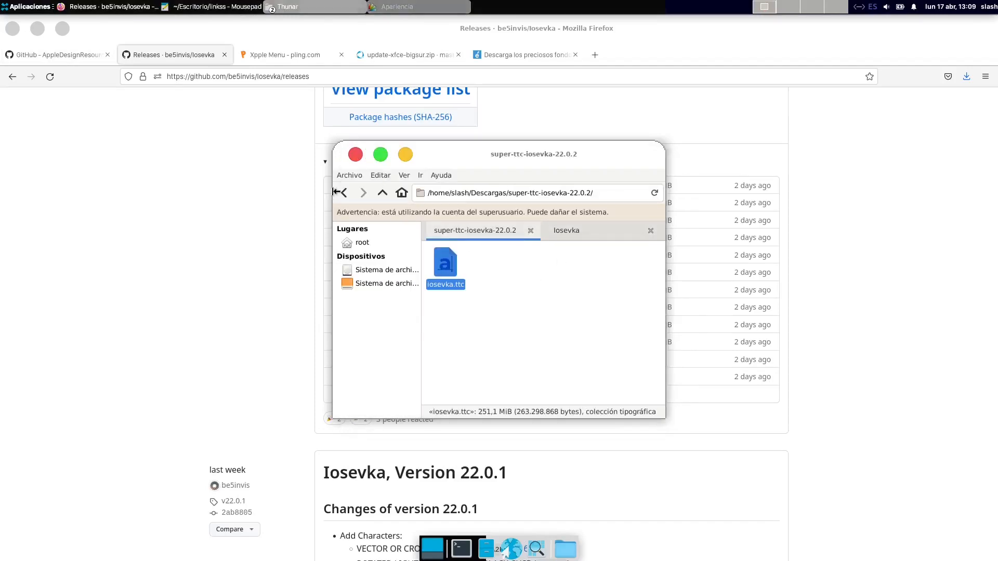
click(343, 196)
click(342, 193)
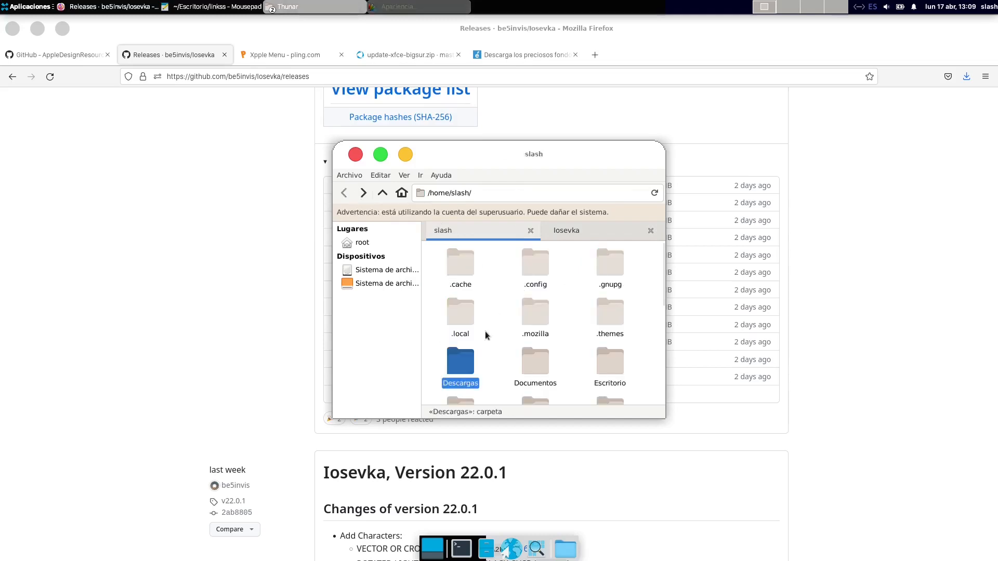
double_click(458, 357)
drag(628, 371, 426, 245)
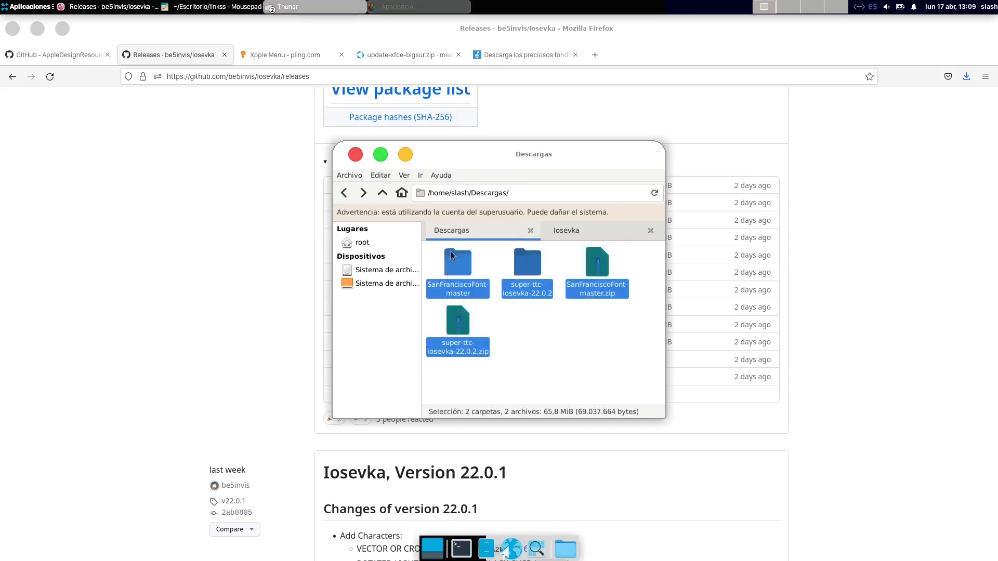
key(Delete)
click(569, 317)
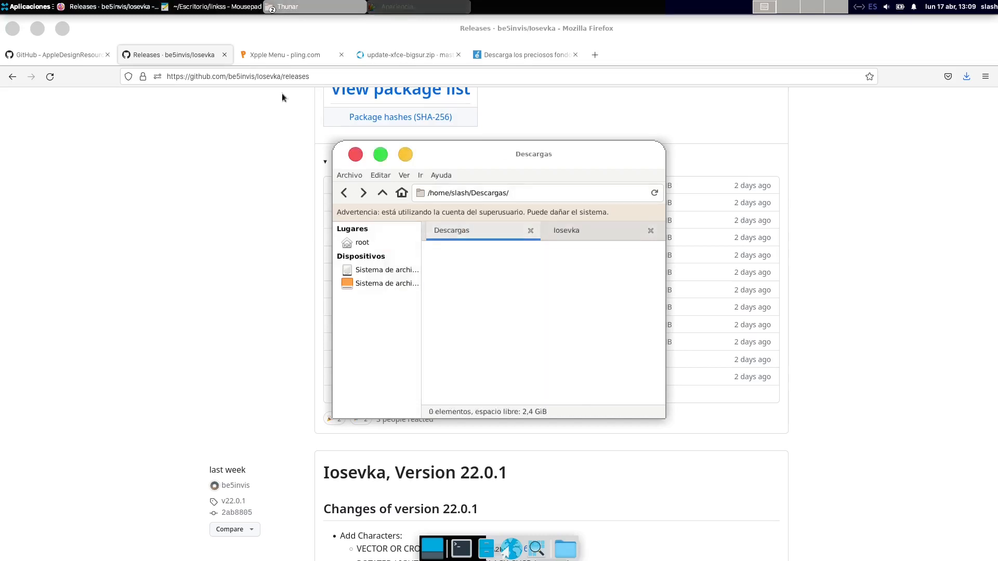
Step: Close the Iosevka and AppleDesignResources GitHub pages, and minimise the browser and file manager windows
click(224, 55)
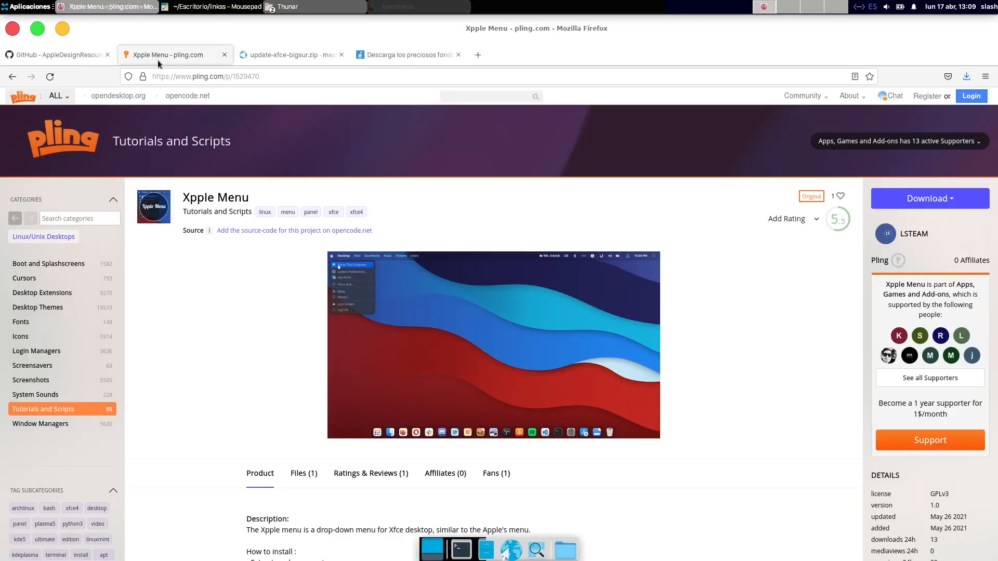
click(108, 54)
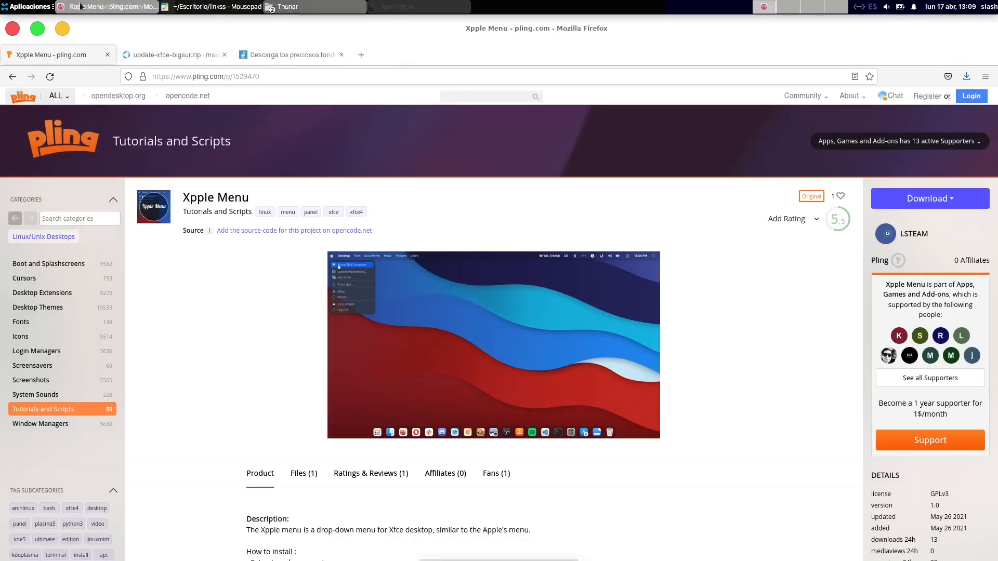
click(62, 28)
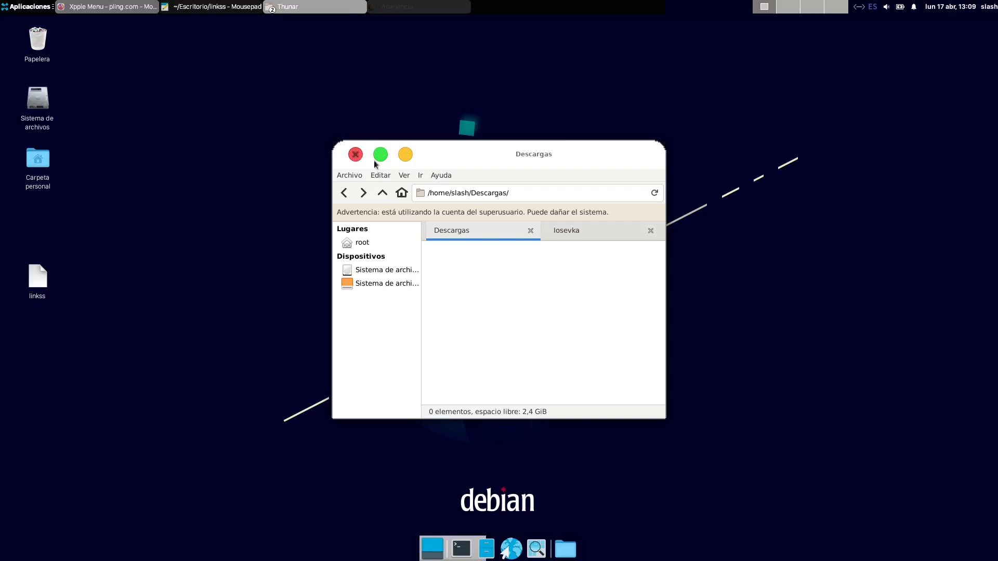
click(405, 155)
click(406, 155)
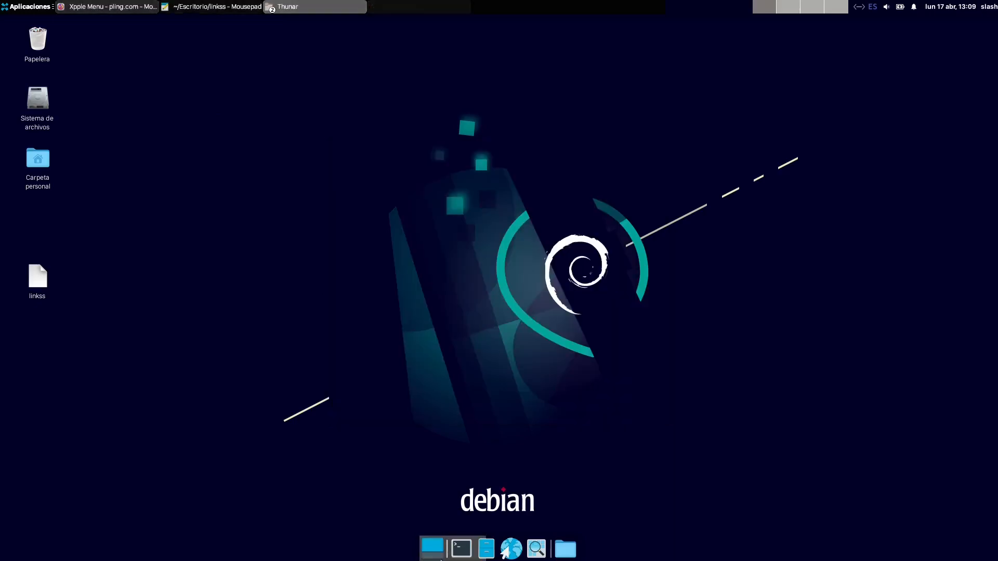
Step: Switch to a terminal and start a root shell with sudo su, entering the account password
click(457, 555)
text(sudo su)
key(Return)
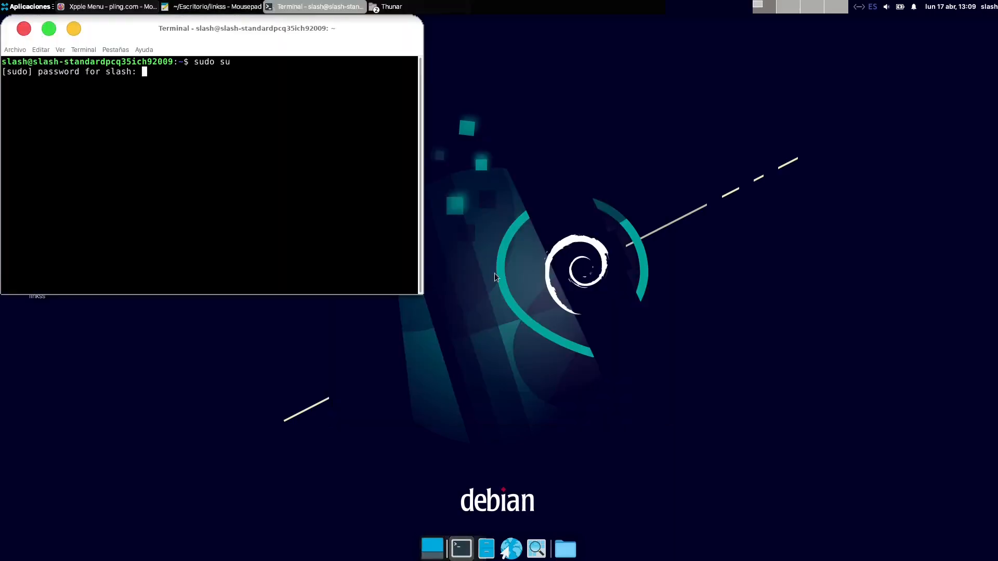
key(Return)
Step: Install the dock with apt install plank and clear the terminal
text(apt install plankl)
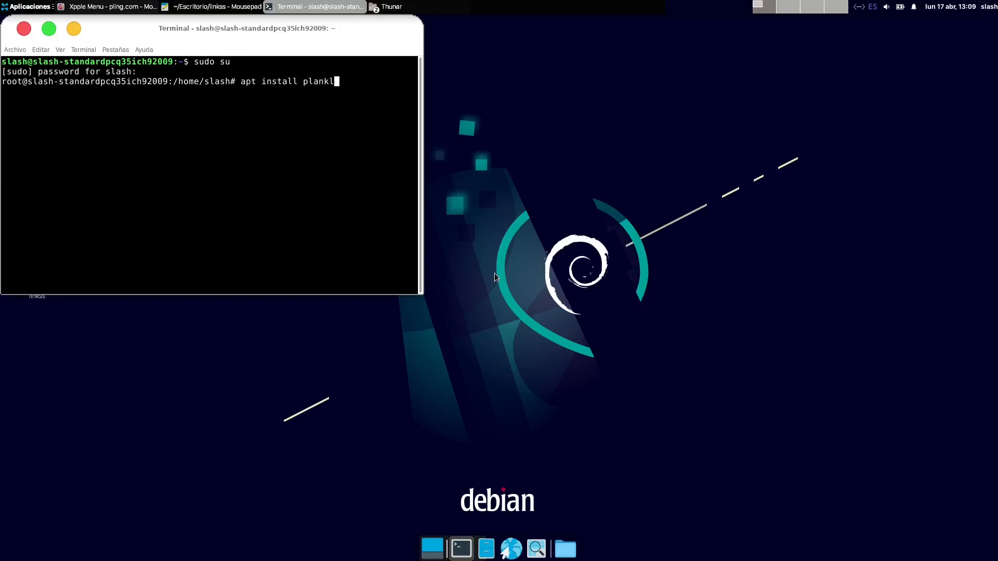
key(Return)
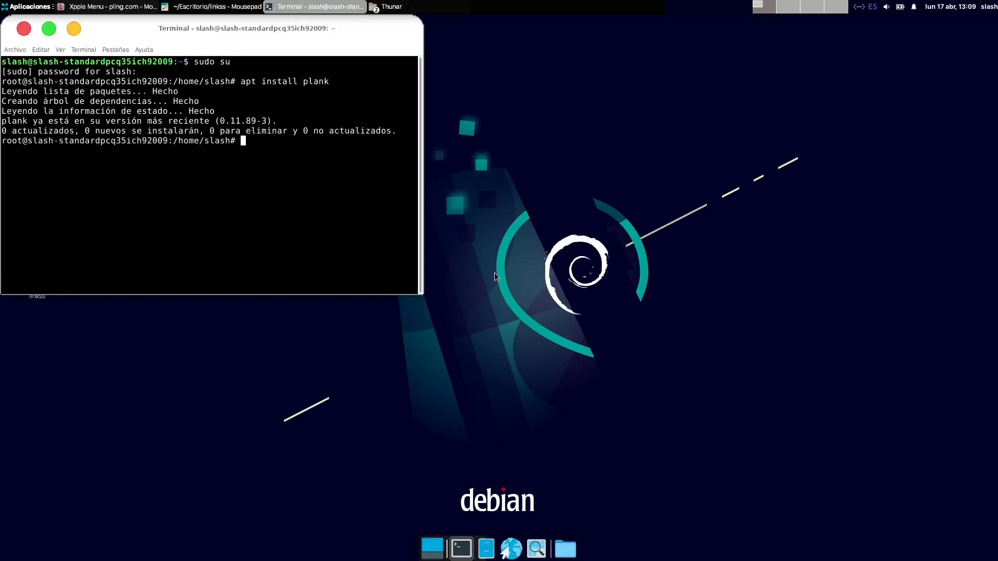
text(clear)
key(Return)
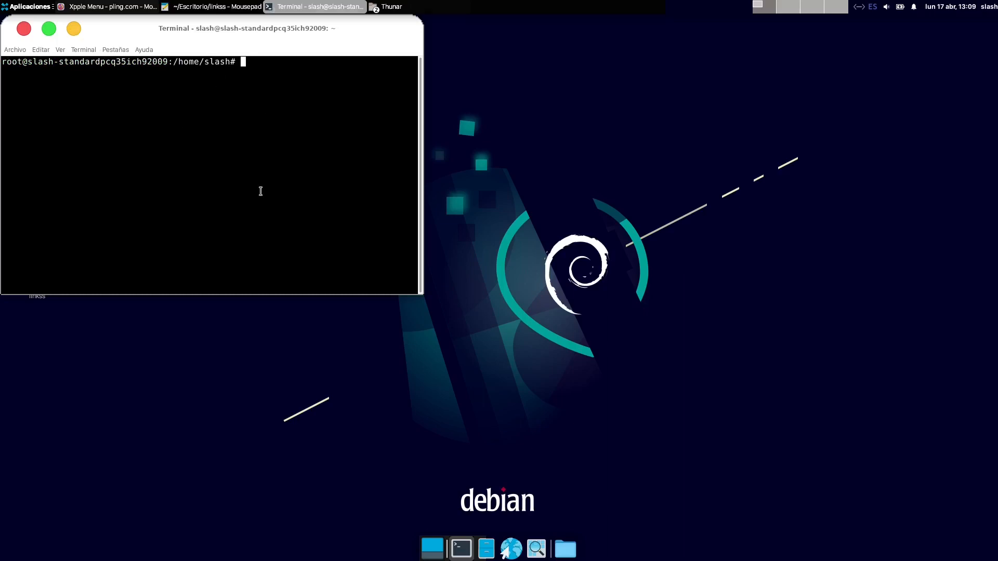
Step: Remove Panel 2, the launcher bar along the desktop's lower edge, and close the panel preferences
text(p)
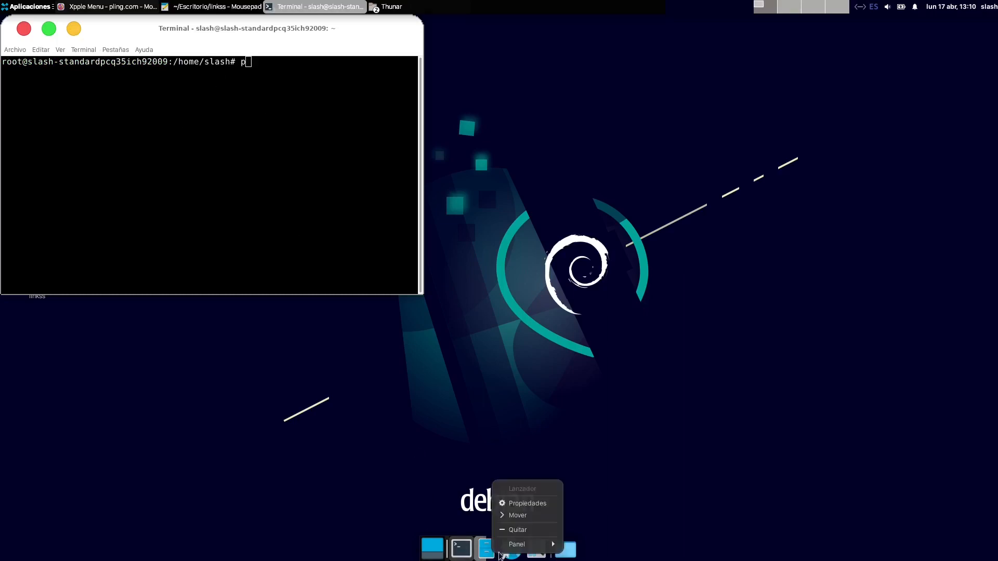
right_click(486, 548)
mouse_move(525, 544)
click(613, 511)
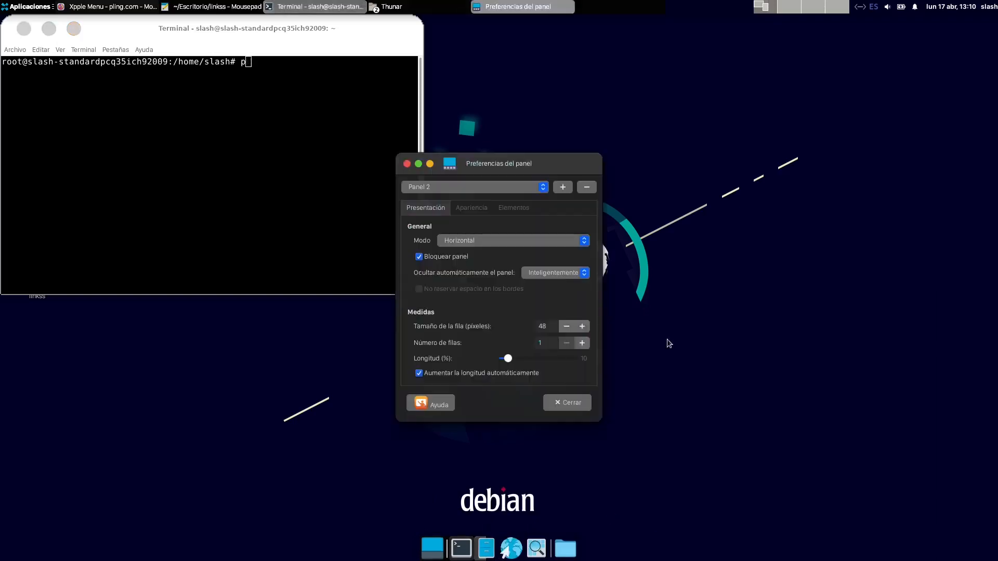
click(587, 188)
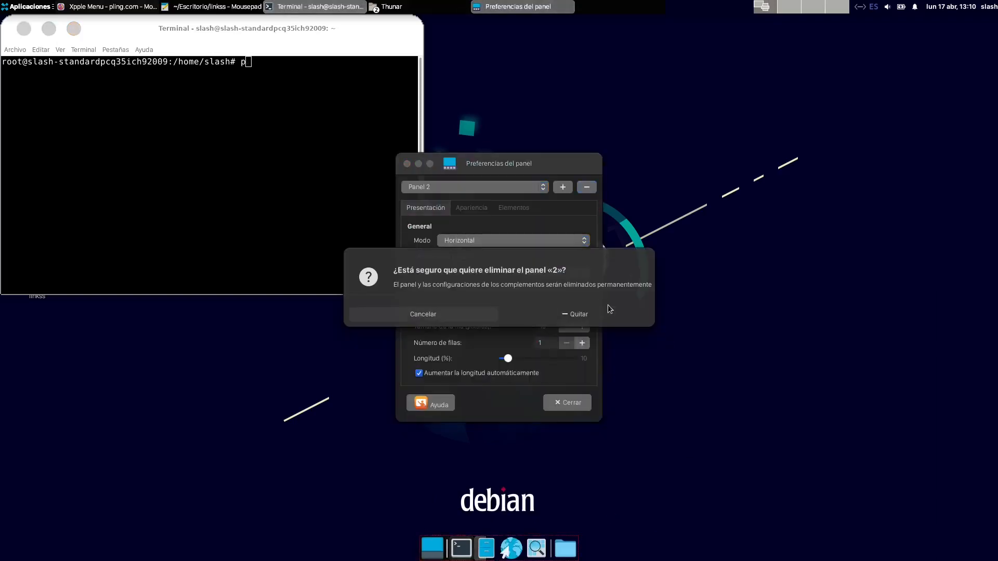
click(607, 310)
click(407, 164)
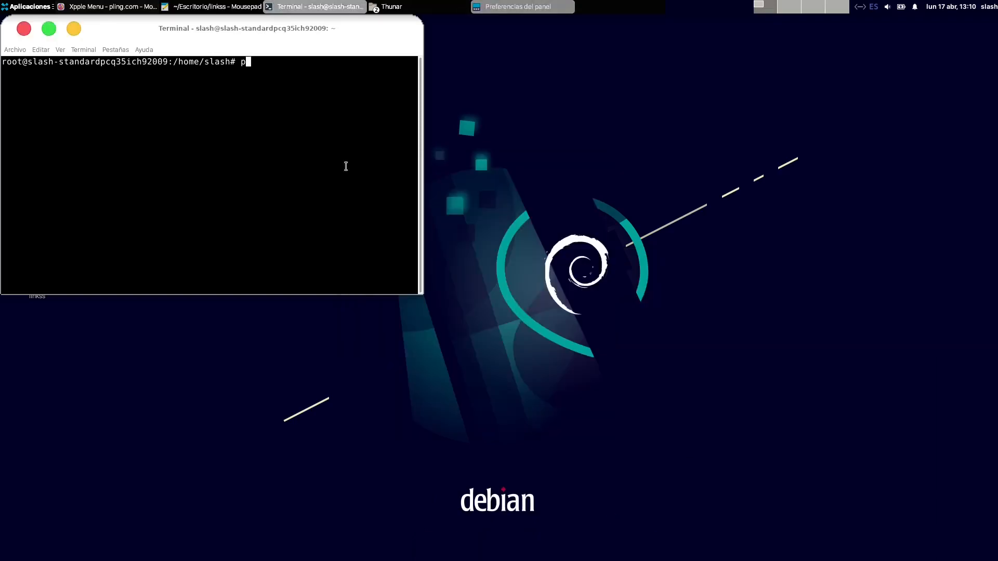
Step: Launch the dock from the root terminal by running plank
text(plank)
key(Return)
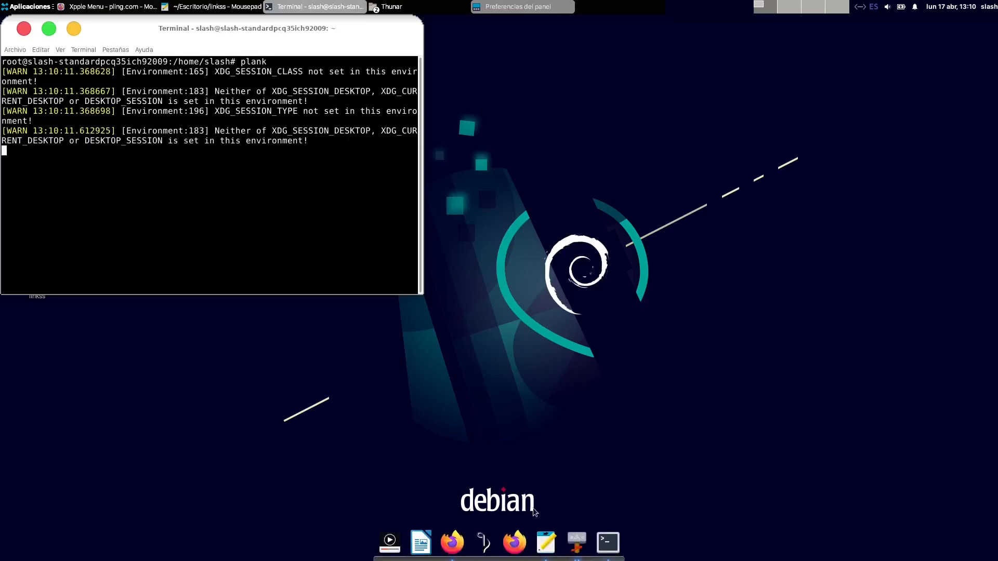
Step: Open the dock's preferences, try the Gtk+ theme, and set the theme back to Default
right_click(500, 559)
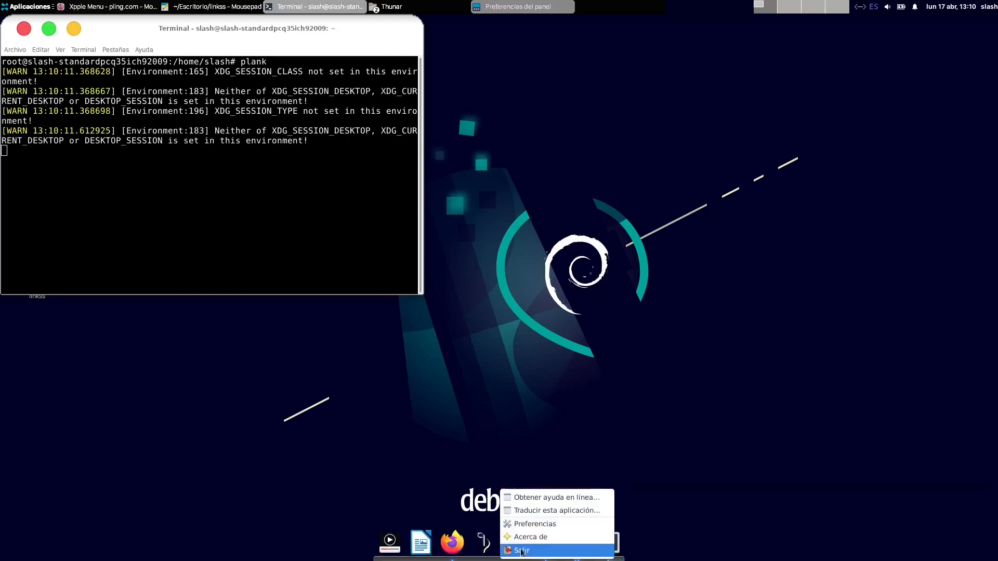
click(544, 525)
click(462, 235)
click(453, 243)
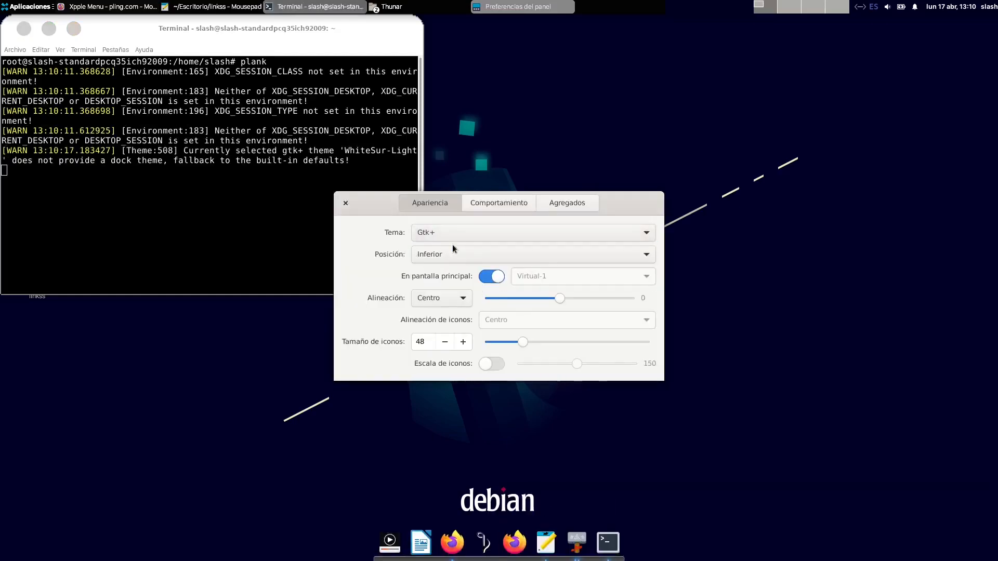
click(448, 238)
click(457, 220)
drag(476, 237, 575, 243)
Step: Minimize the terminal, show the user's home folder in a maximized root Thunar window, and close the dock preferences
click(76, 31)
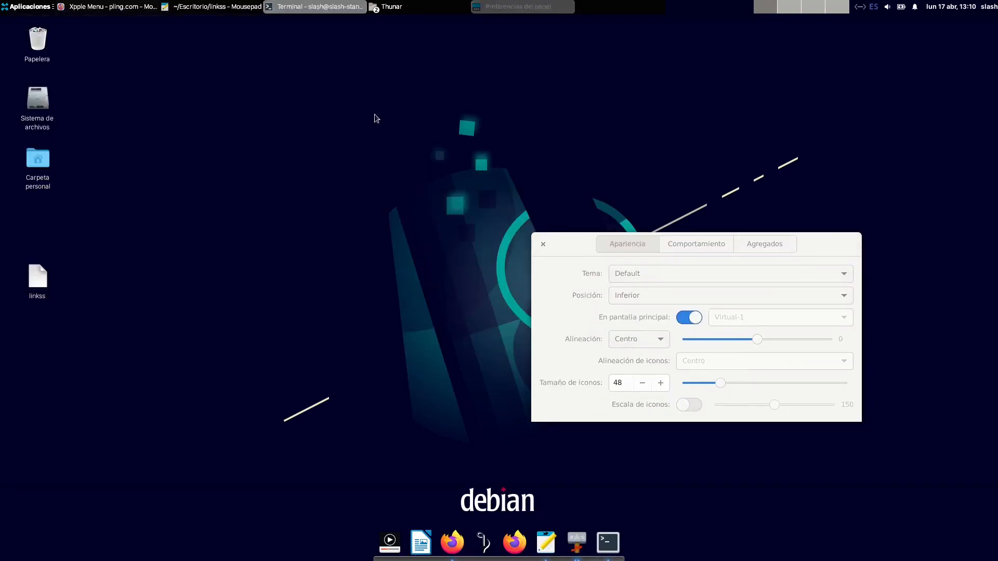
click(405, 9)
click(404, 12)
click(404, 12)
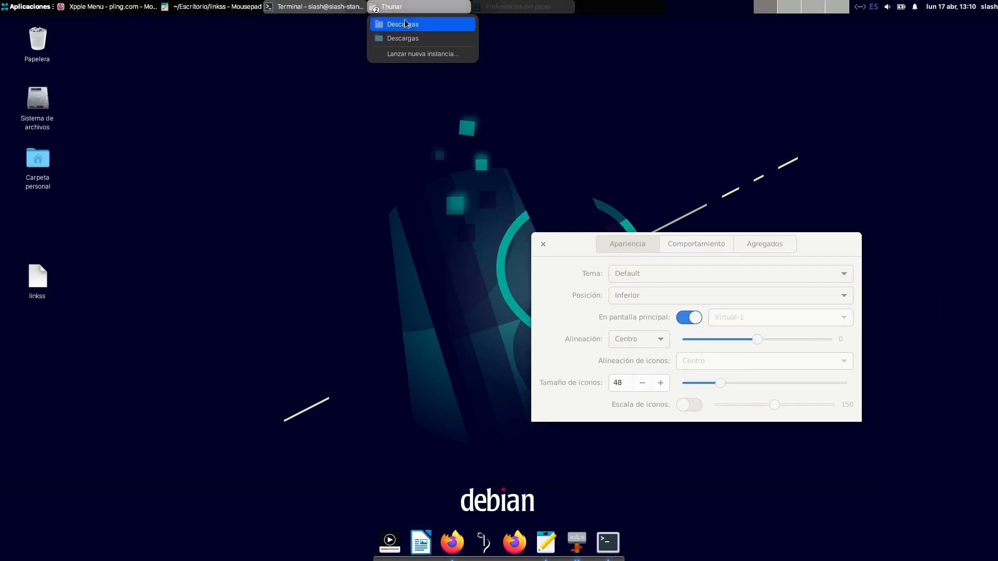
click(410, 22)
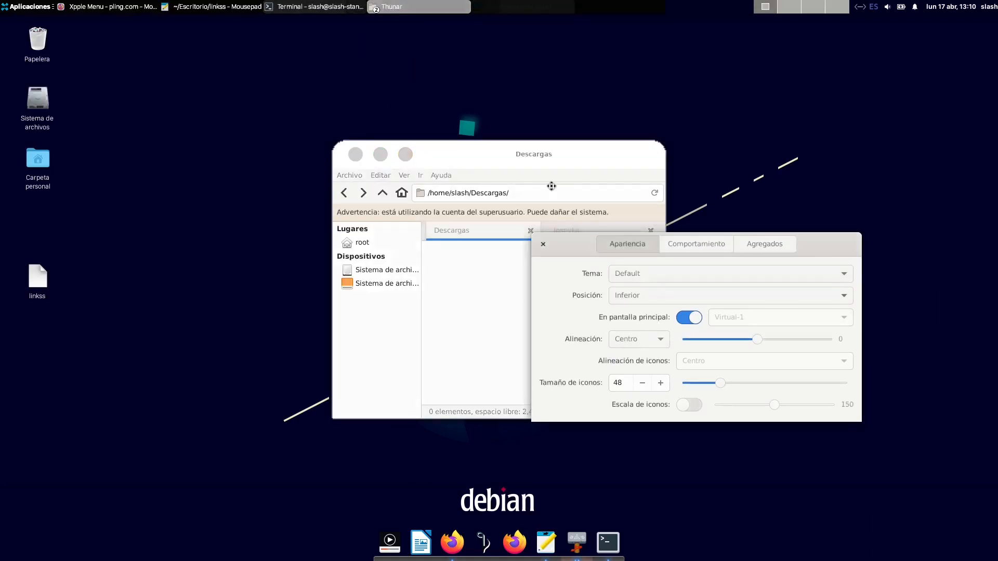
drag(480, 154, 348, 149)
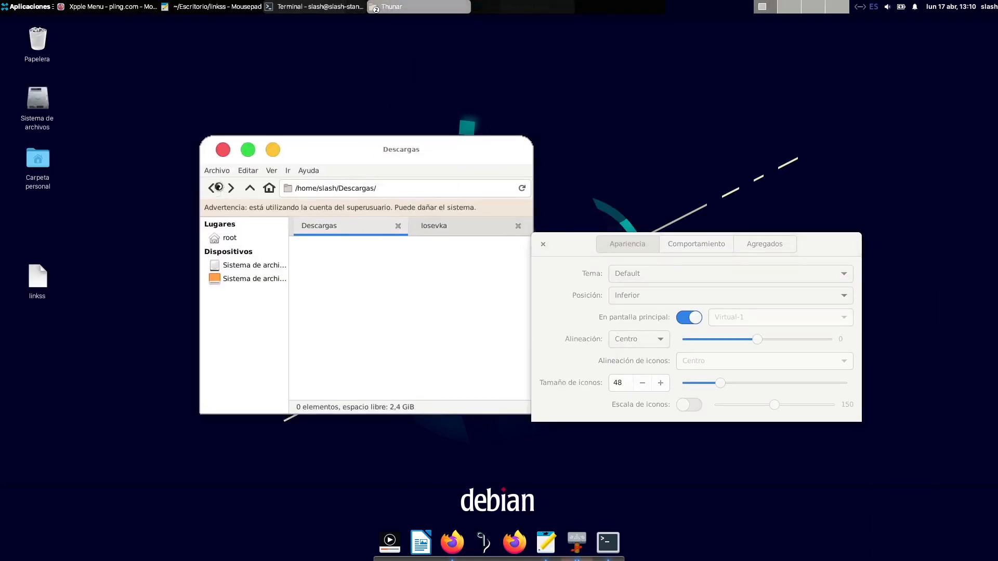
click(218, 187)
scroll(443, 316, down, 4)
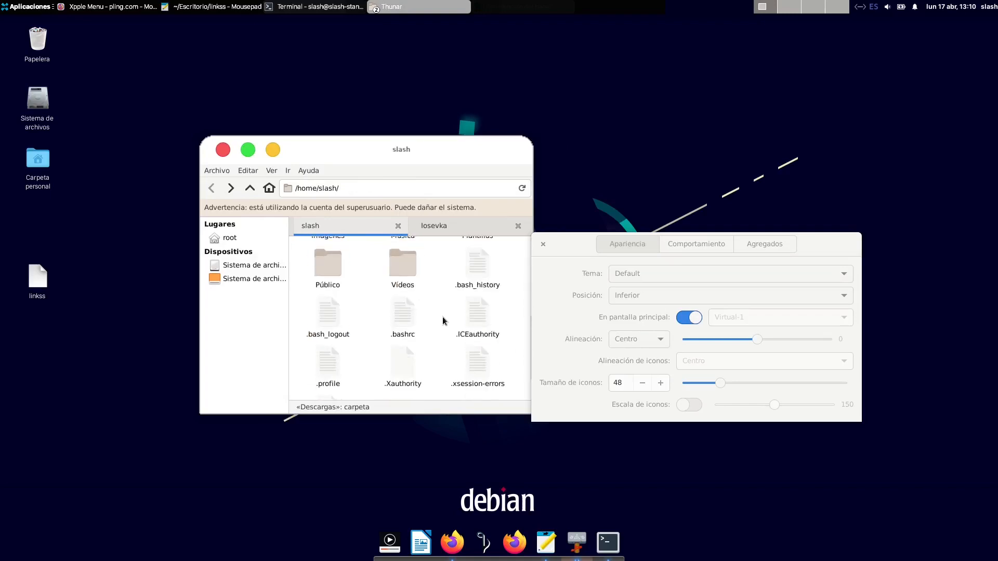
scroll(443, 319, up, 3)
double_click(450, 149)
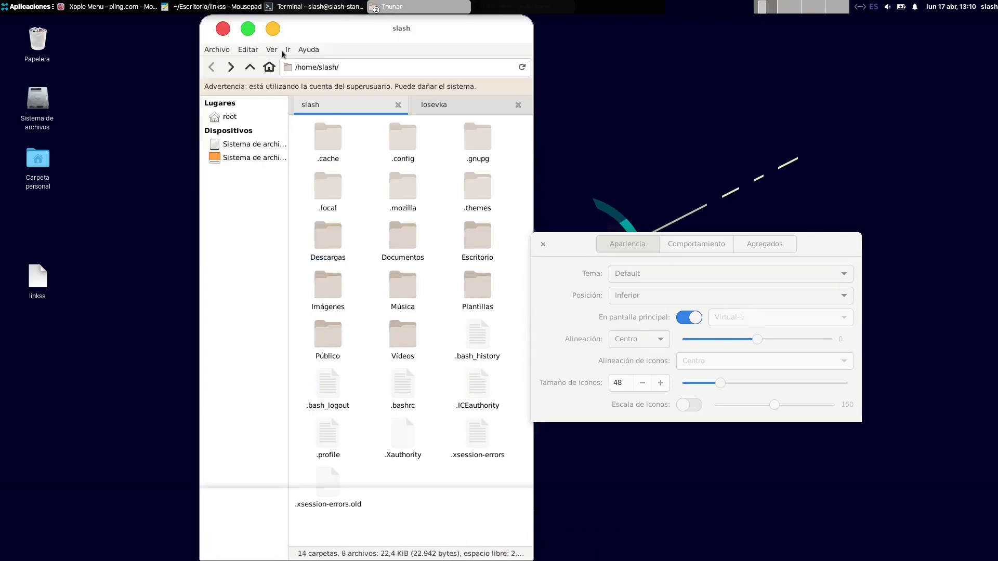
click(248, 31)
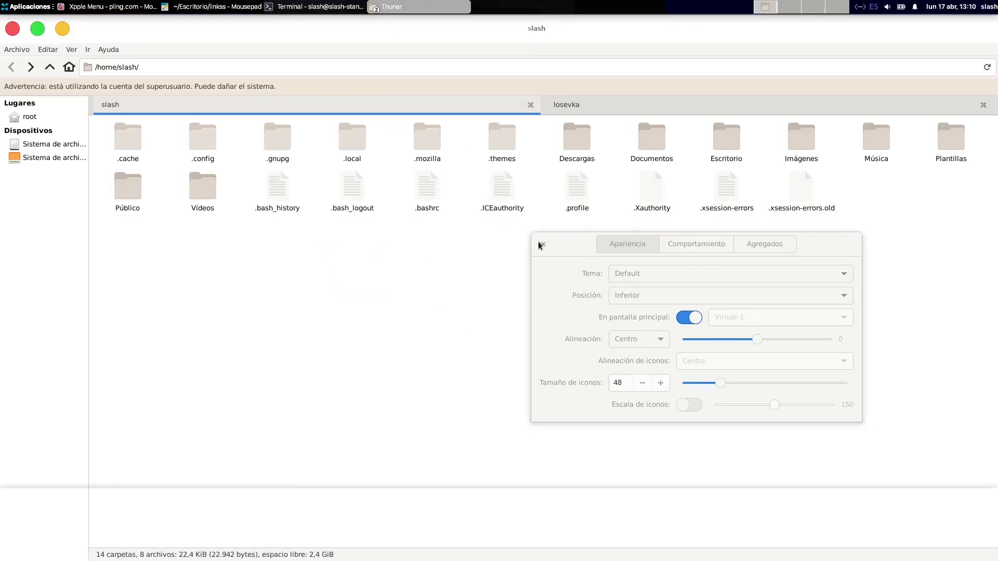
click(541, 243)
double_click(341, 138)
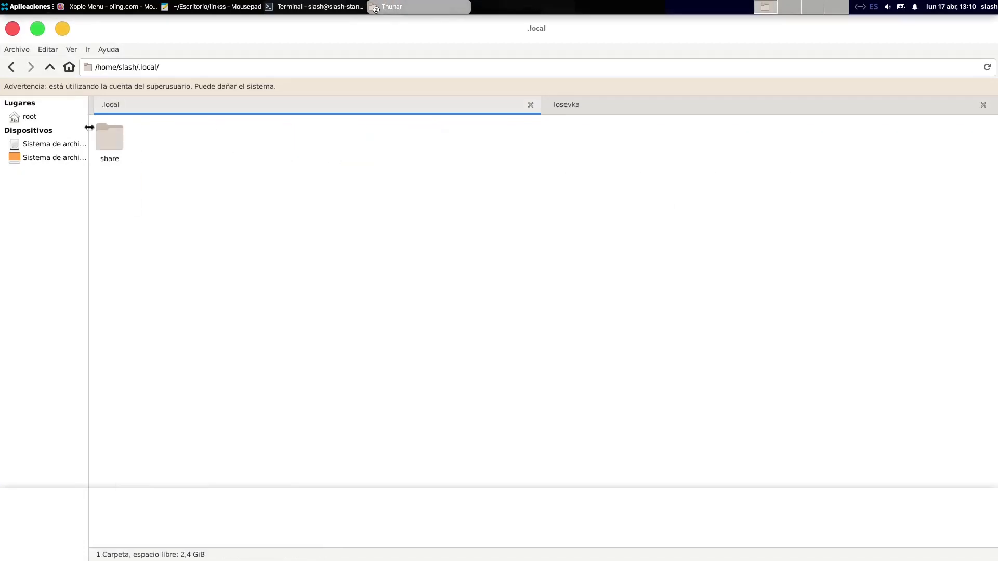
double_click(120, 137)
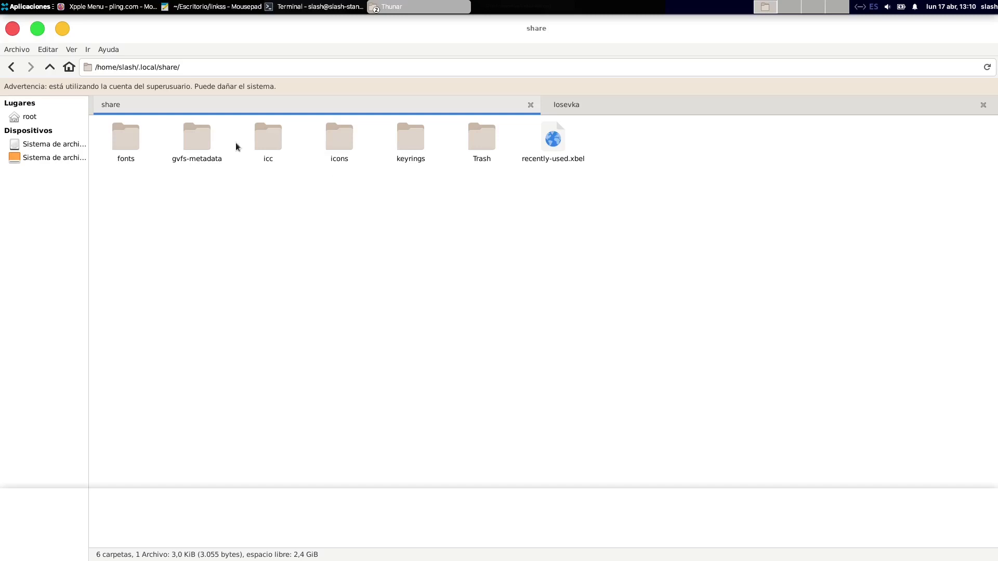
click(12, 67)
click(12, 67)
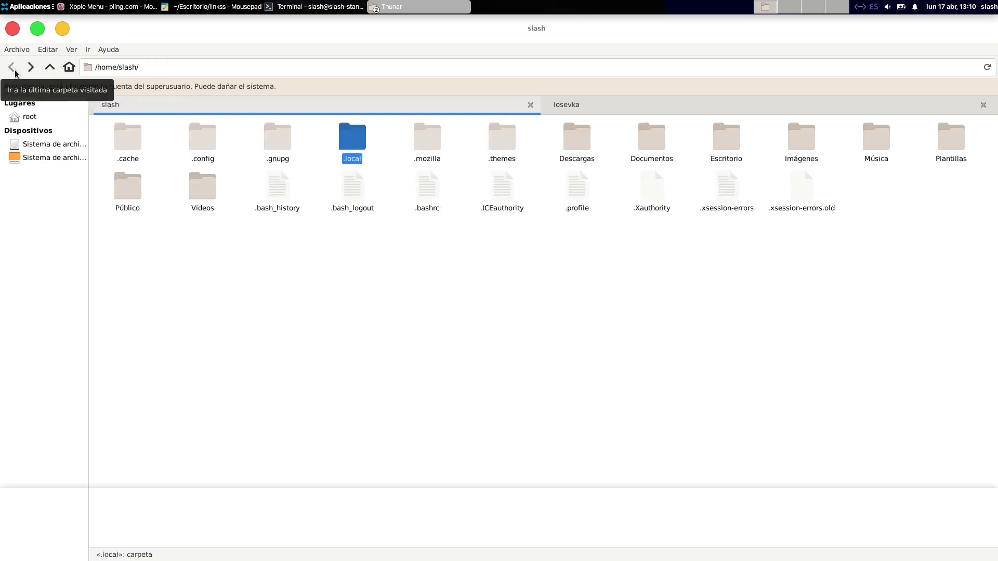
Step: Open the .themes folder inside the user's home folder and select the WhiteSur-Light folder
double_click(504, 148)
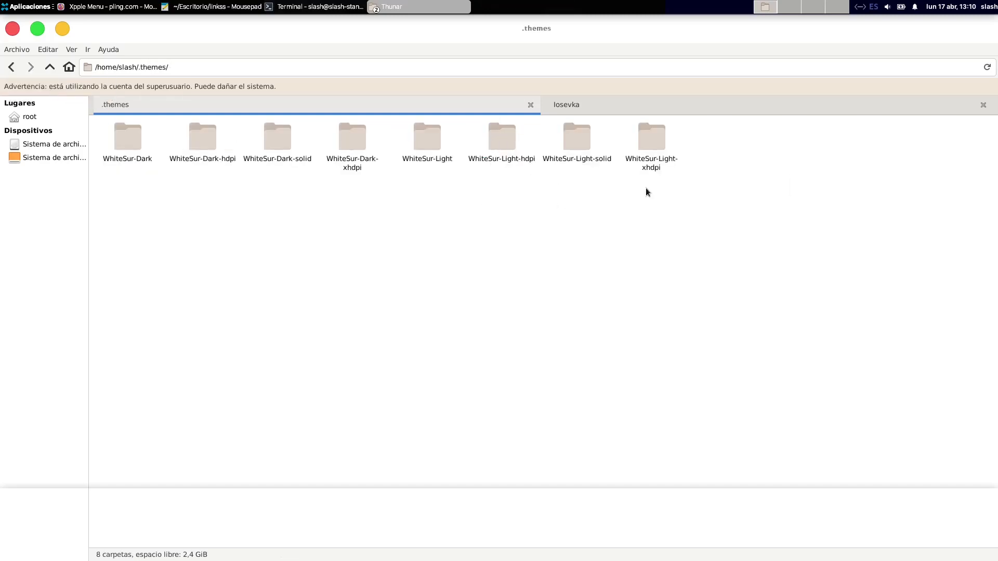
click(450, 148)
Step: In the tab showing the Iosevka font folder, navigate to /usr/share/plank/themes
click(620, 105)
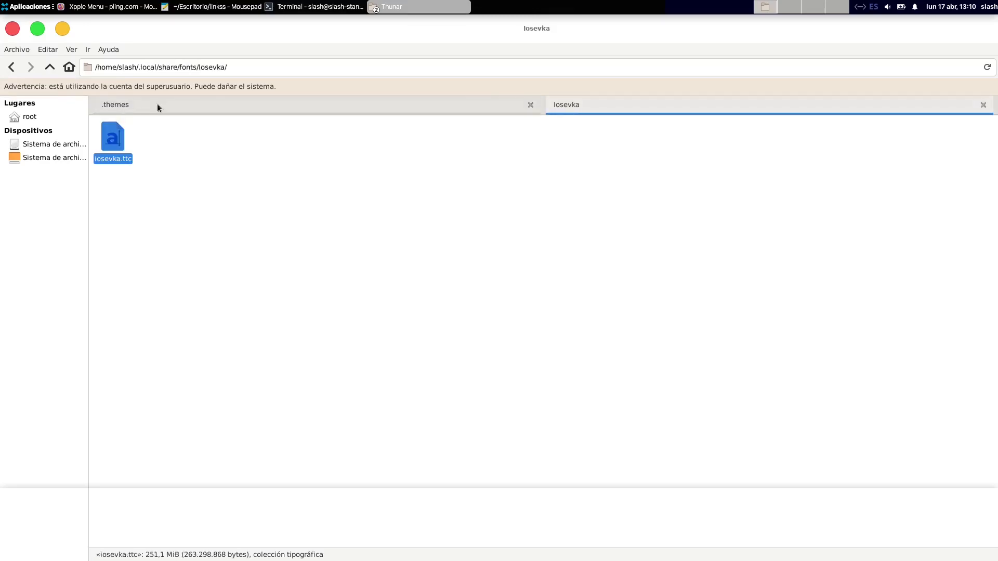
click(13, 68)
click(14, 69)
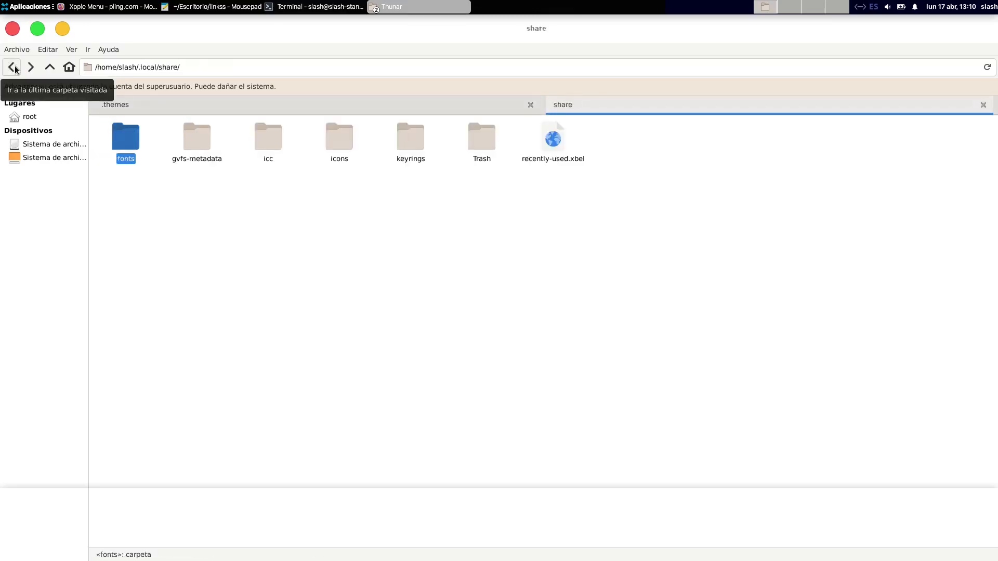
click(14, 69)
click(14, 69)
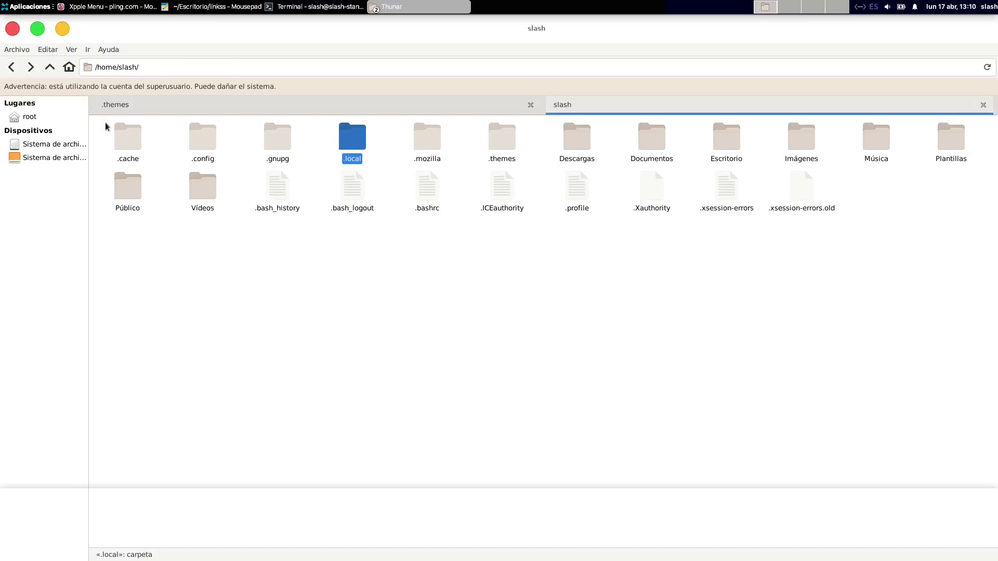
click(52, 145)
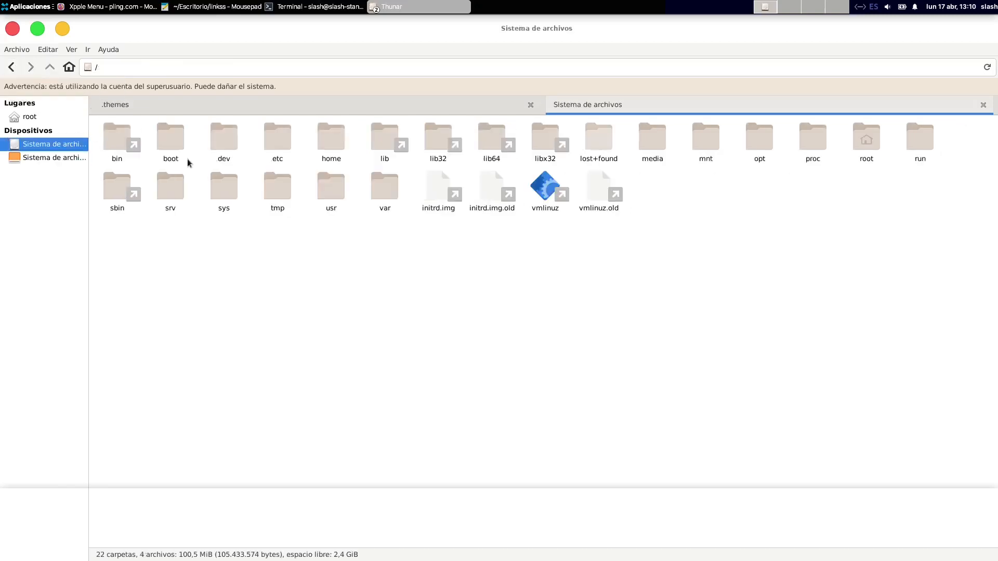
double_click(322, 192)
double_click(492, 138)
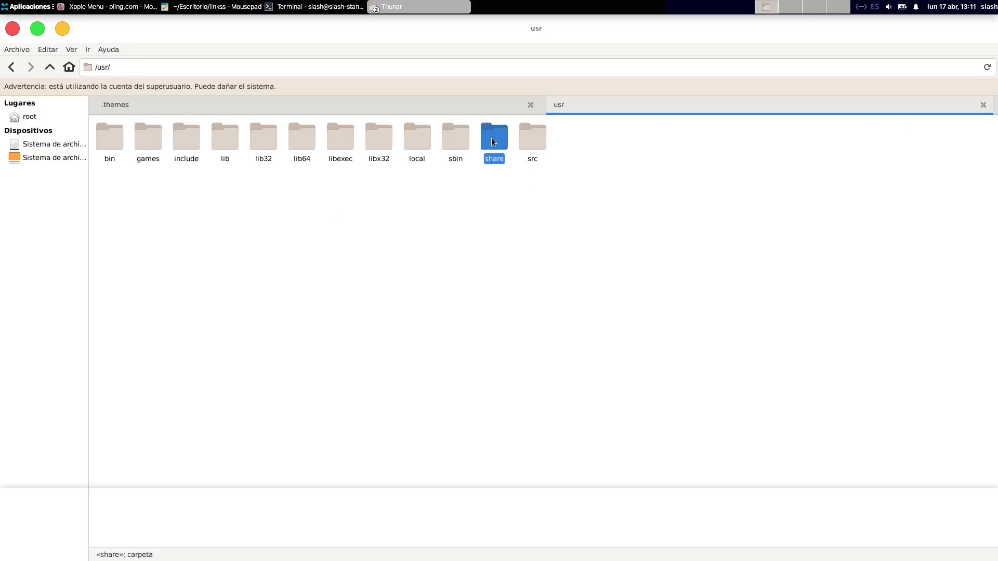
click(140, 63)
text(pl)
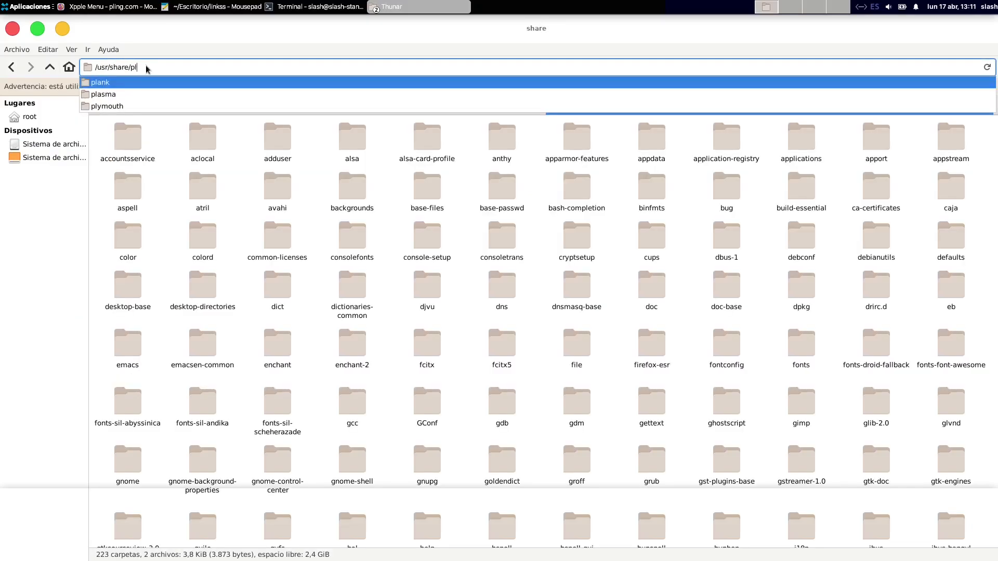
click(117, 82)
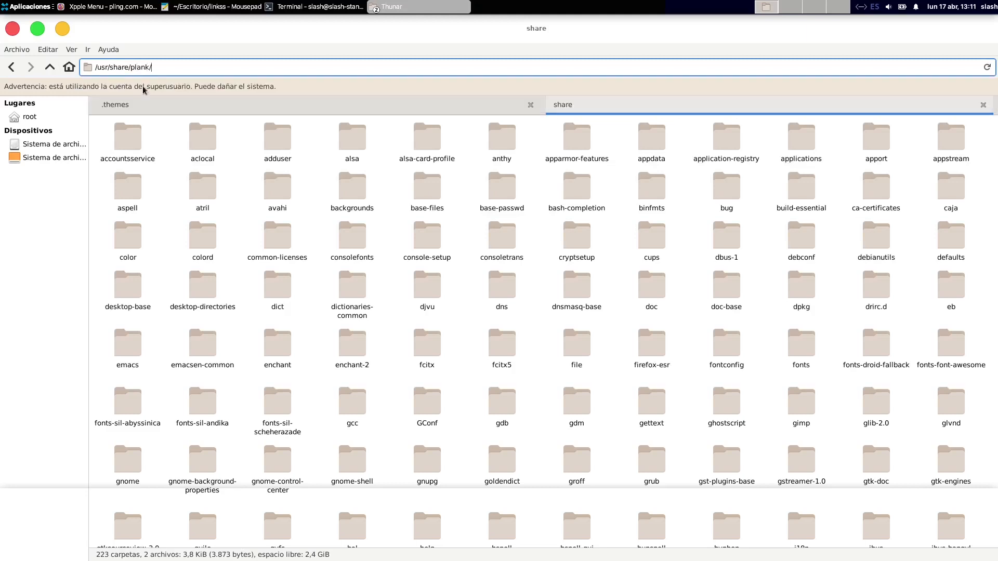
key(Return)
double_click(110, 139)
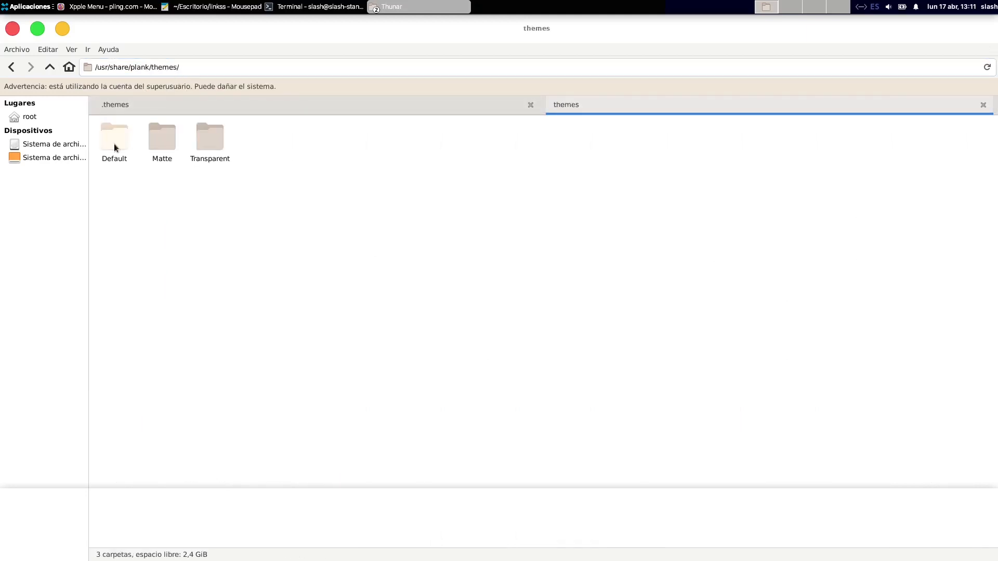
Step: Copy the name of the WhiteSur-Light folder in .themes to the clipboard without renaming the folder
click(133, 105)
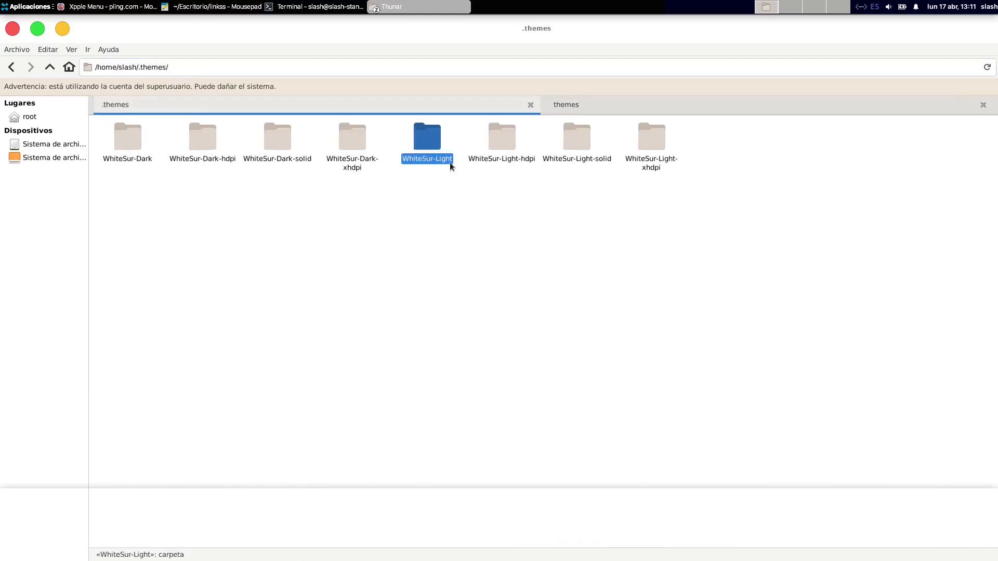
right_click(429, 143)
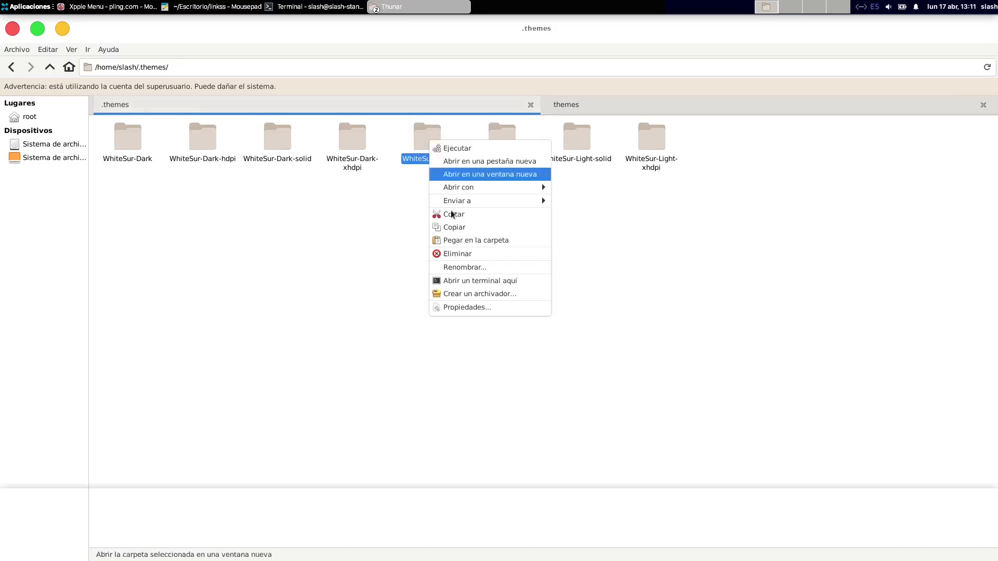
click(439, 228)
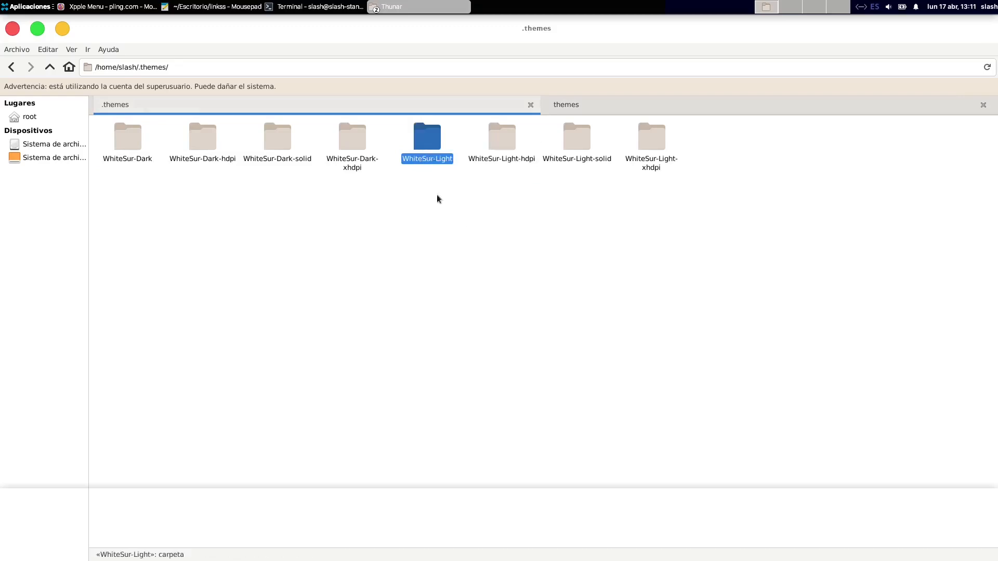
right_click(430, 150)
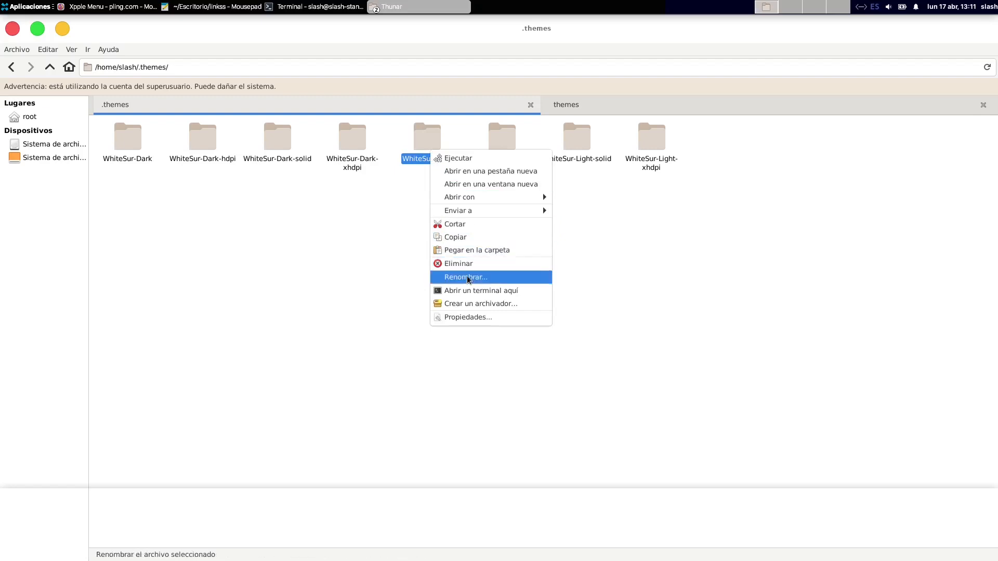
click(466, 277)
key(ctrl+c)
right_click(484, 318)
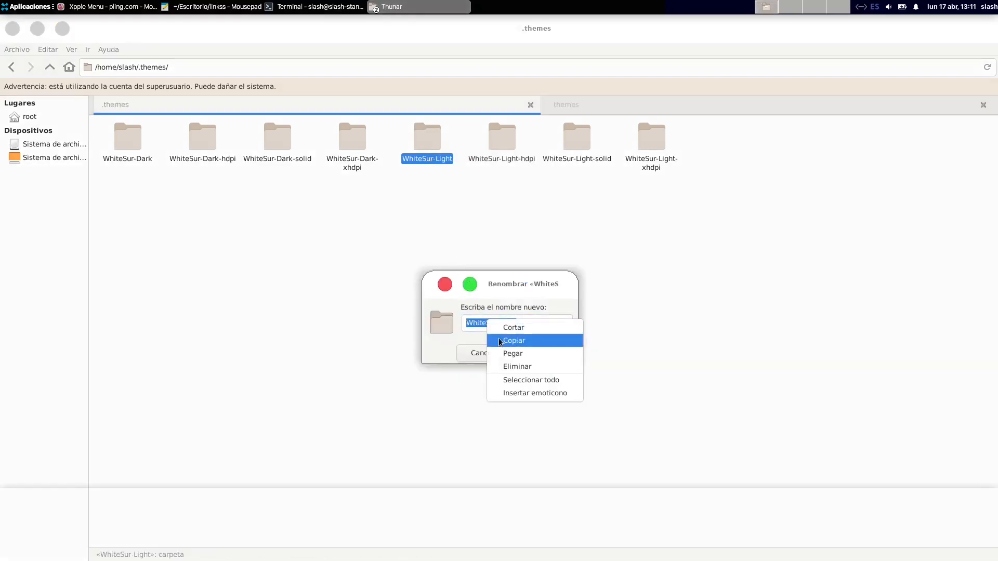
click(493, 340)
click(485, 353)
Step: Create a new folder named WhiteSur-Light inside /usr/share/plank/themes
click(571, 107)
right_click(337, 204)
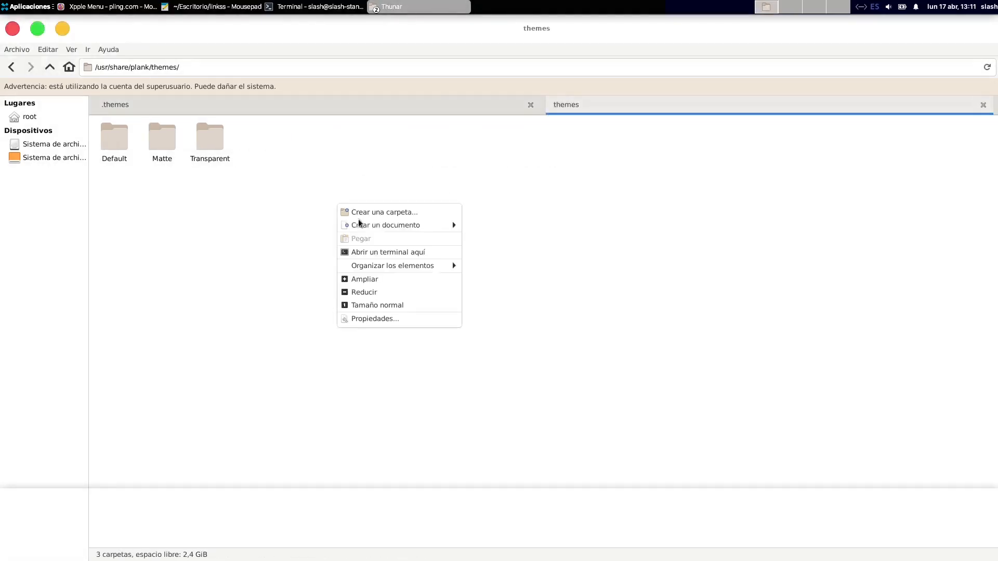
click(367, 213)
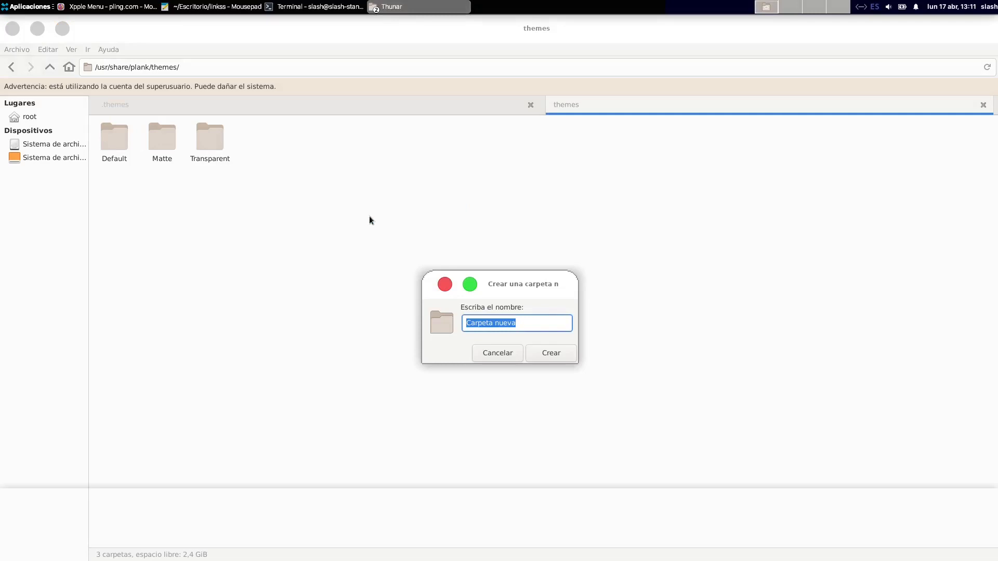
right_click(480, 319)
click(495, 352)
click(550, 352)
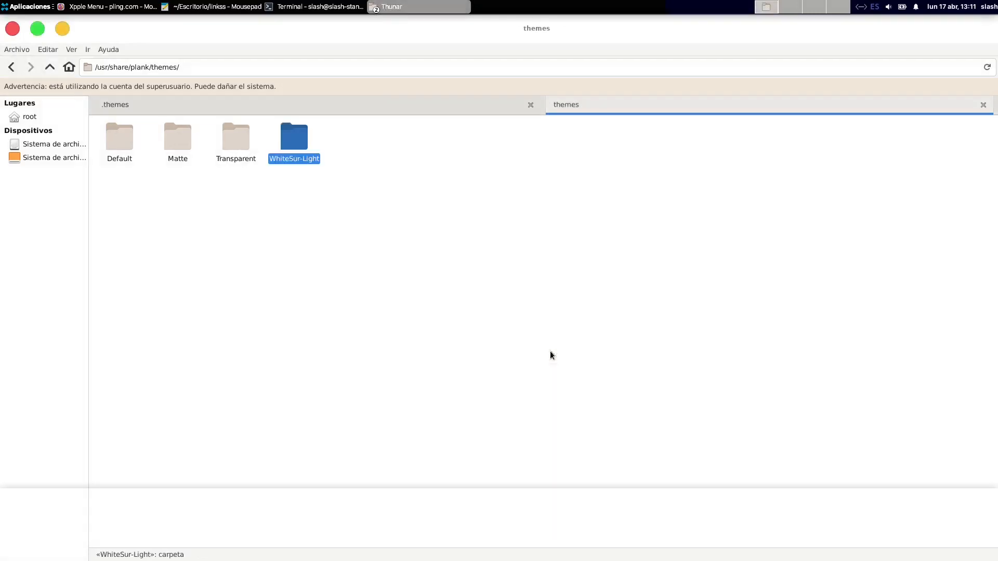
Step: Copy the dock.theme file from the plank subfolder of .themes/WhiteSur-Light
click(238, 110)
double_click(433, 140)
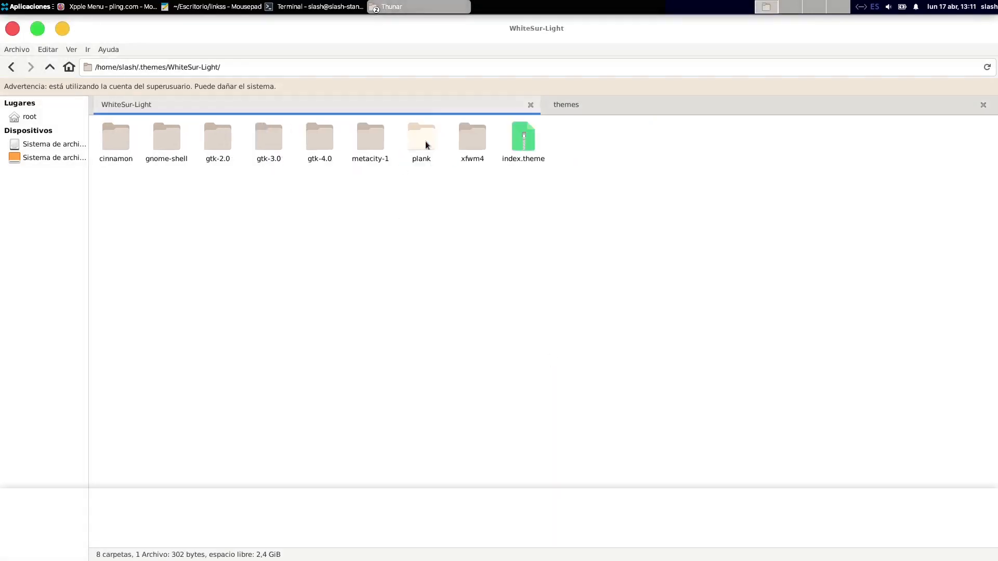
double_click(416, 139)
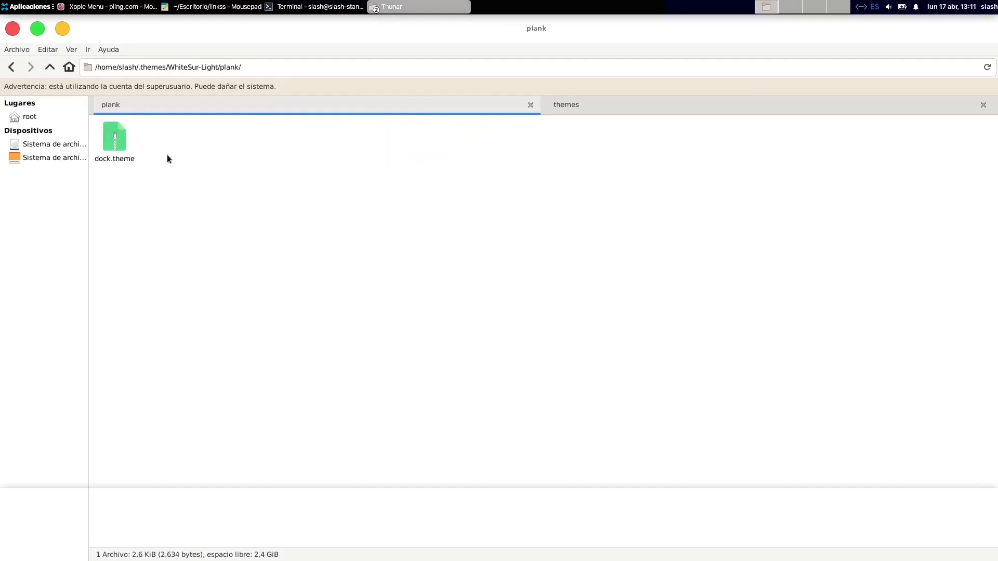
click(119, 139)
right_click(118, 138)
click(145, 199)
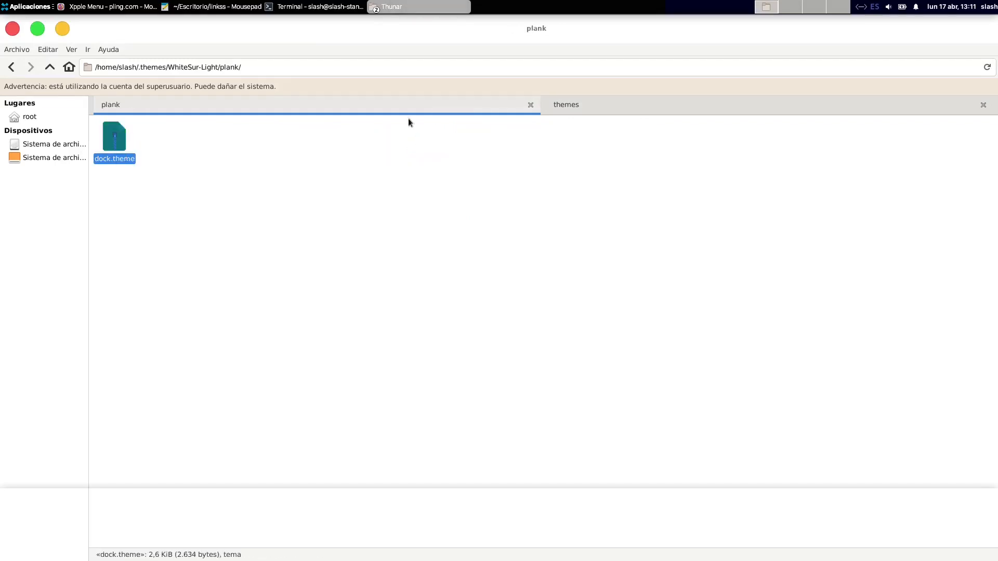
Step: Paste dock.theme into /usr/share/plank/themes/WhiteSur-Light and minimize the file manager window
click(588, 104)
double_click(294, 138)
right_click(299, 167)
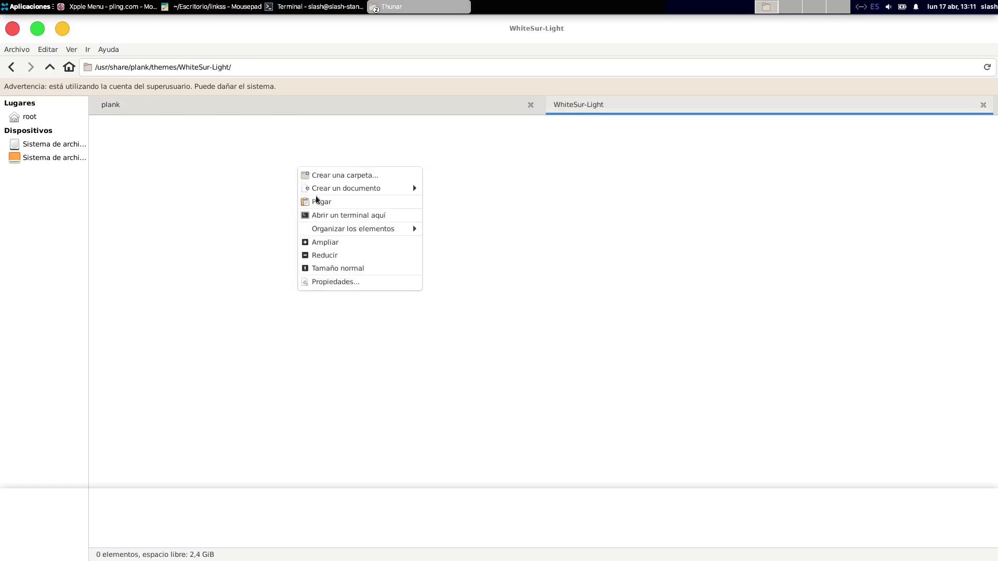
click(317, 199)
click(316, 200)
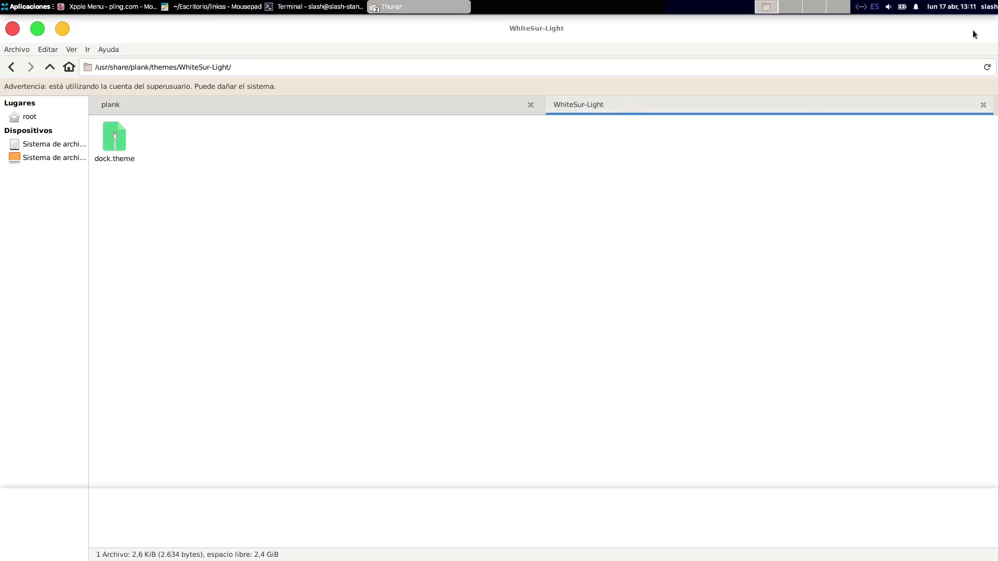
click(62, 31)
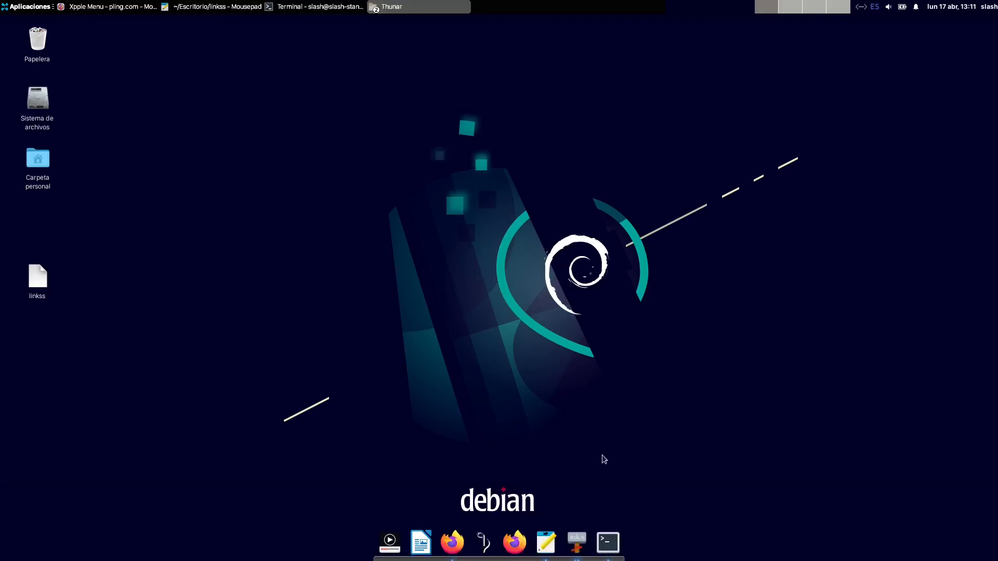
Step: Set the Plank dock's theme to WhiteSur-Light in its preferences
right_click(525, 556)
click(575, 525)
click(444, 234)
click(445, 249)
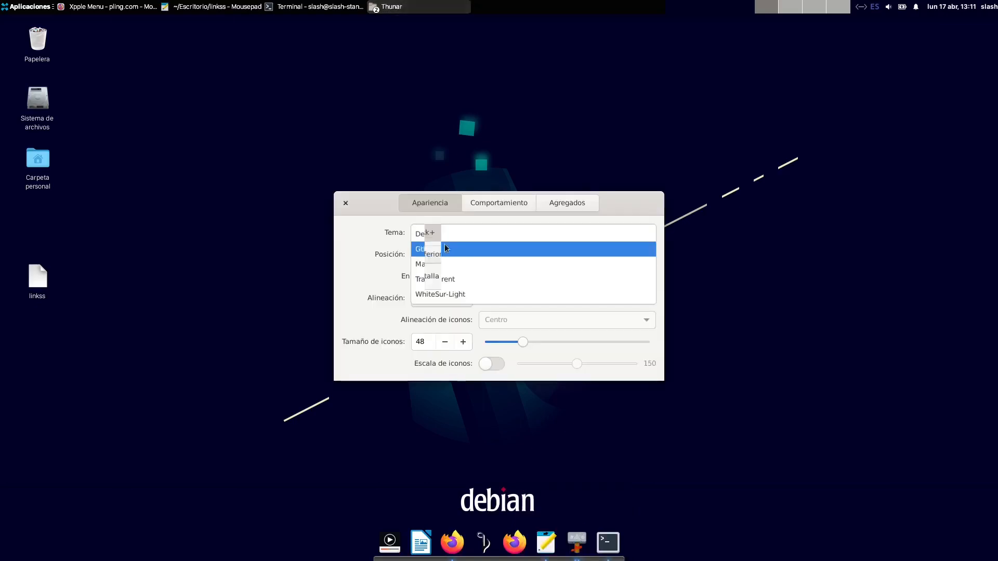
drag(367, 204, 332, 144)
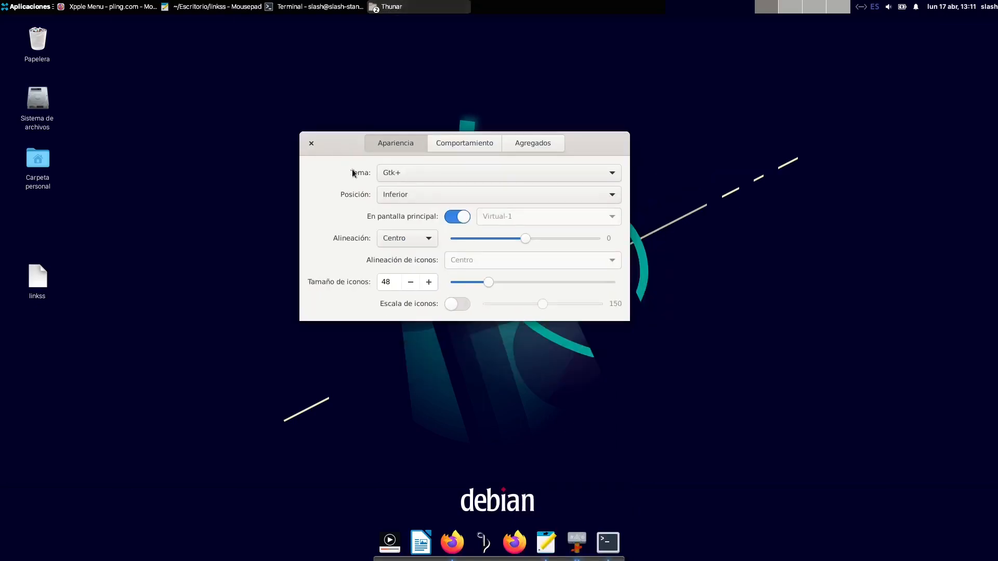
click(391, 177)
click(395, 202)
click(397, 174)
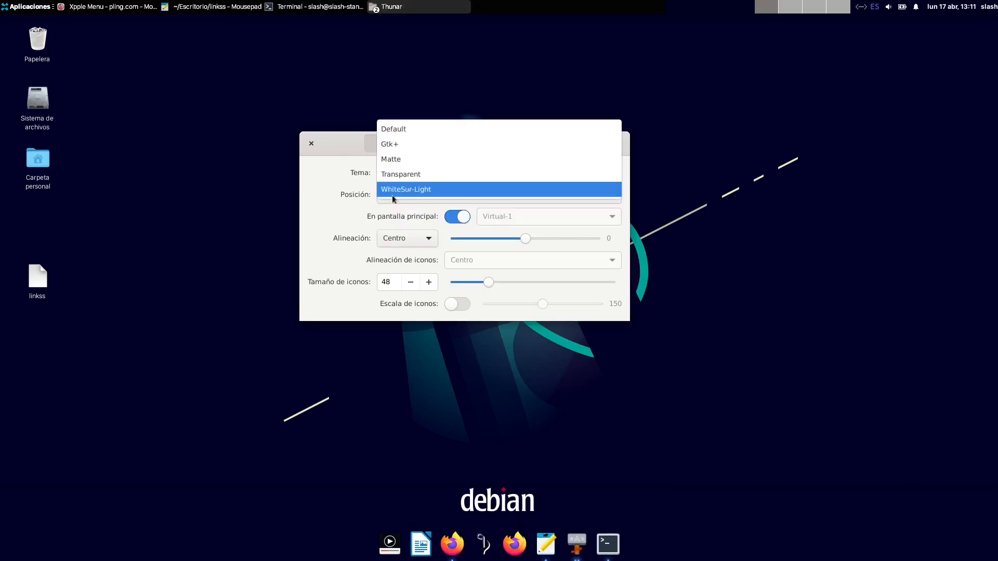
click(398, 190)
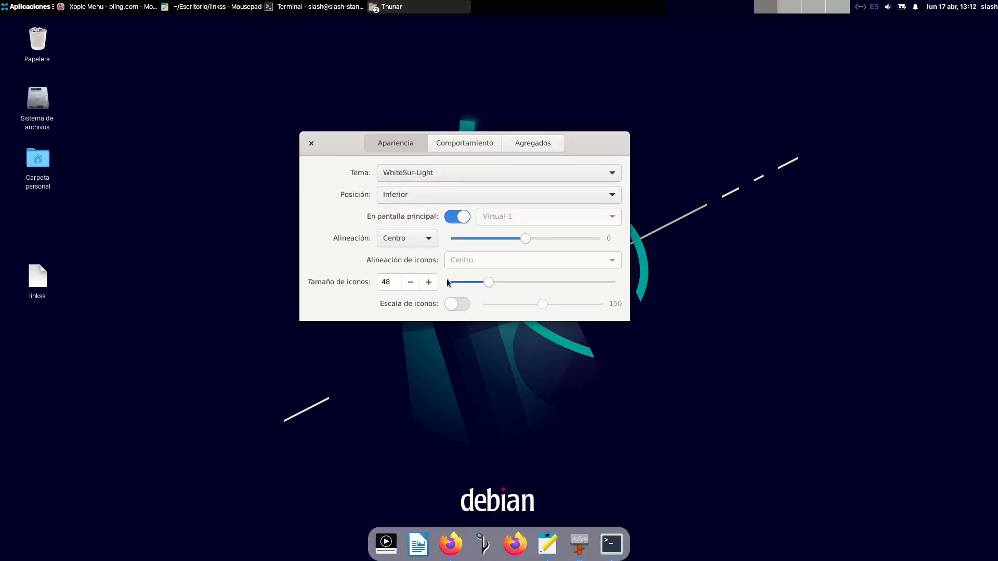
Step: Enable icon zoom for the dock and set the zoom to 131
click(457, 304)
drag(541, 309, 501, 308)
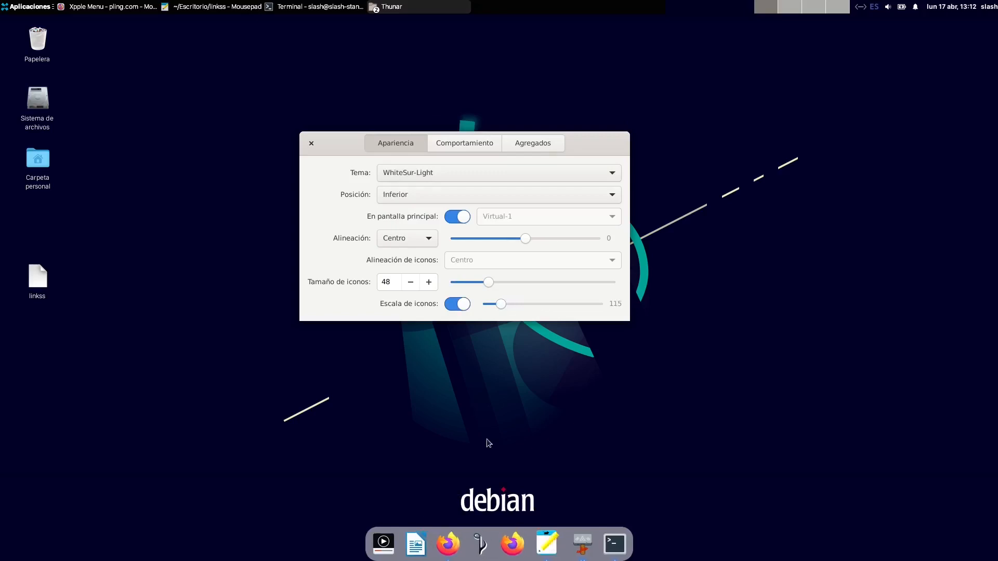
click(509, 306)
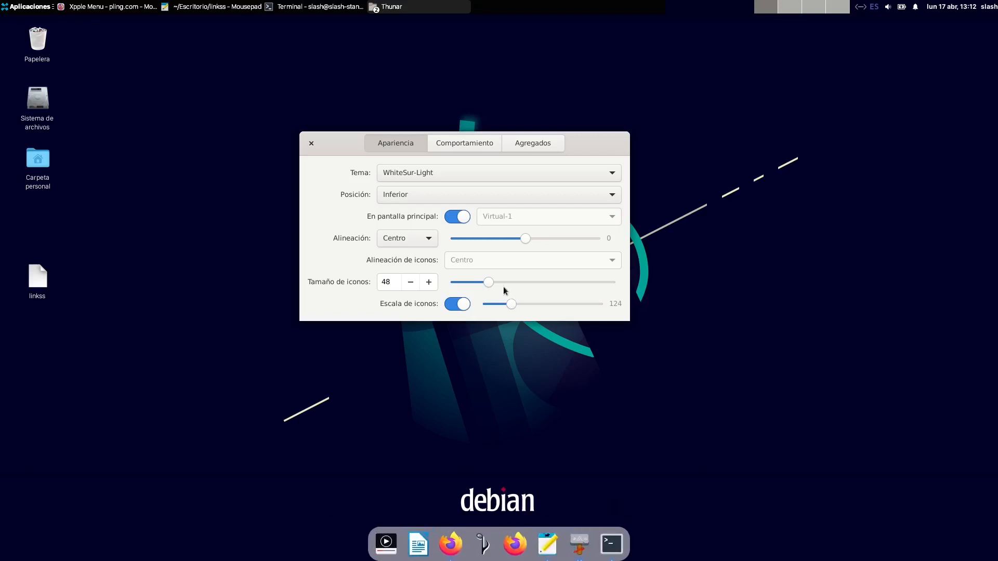
click(520, 305)
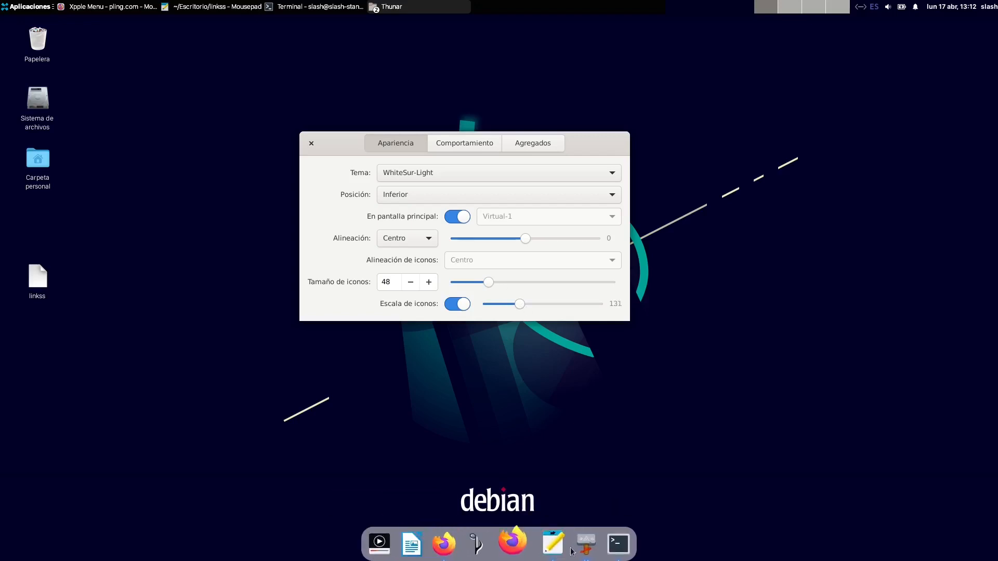
Step: Add the Trash docklet to the dock and close the dock preferences
click(533, 143)
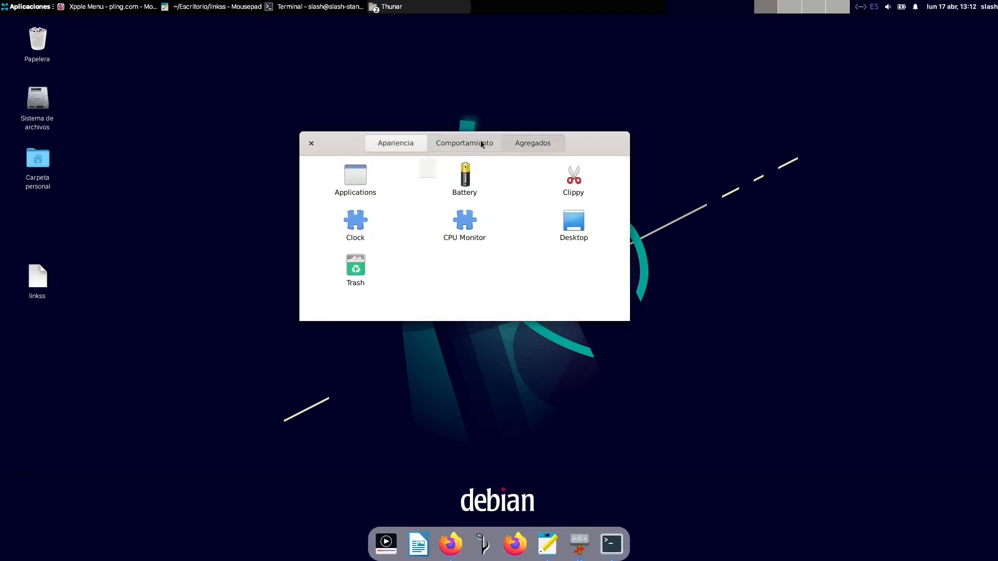
click(480, 141)
click(536, 145)
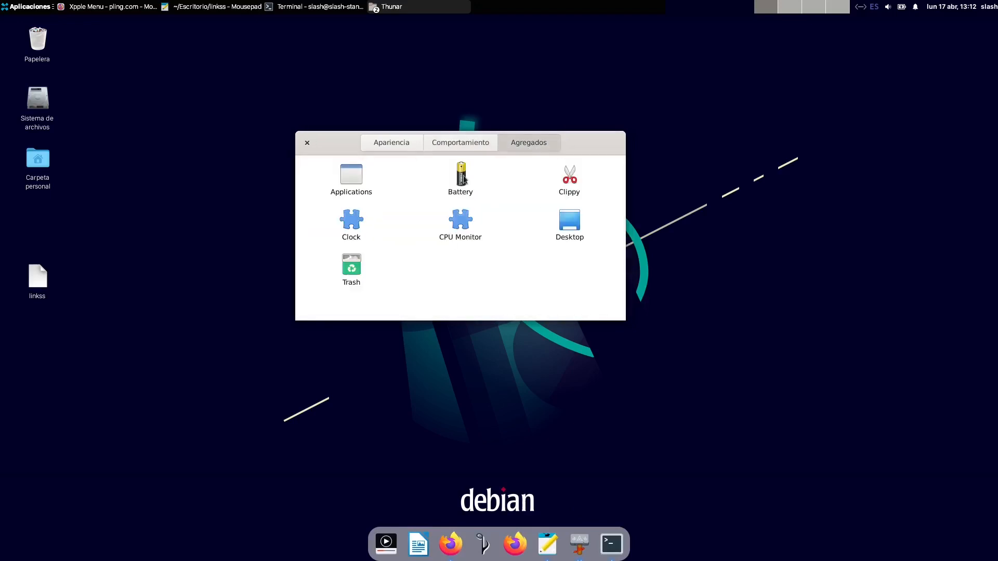
double_click(356, 272)
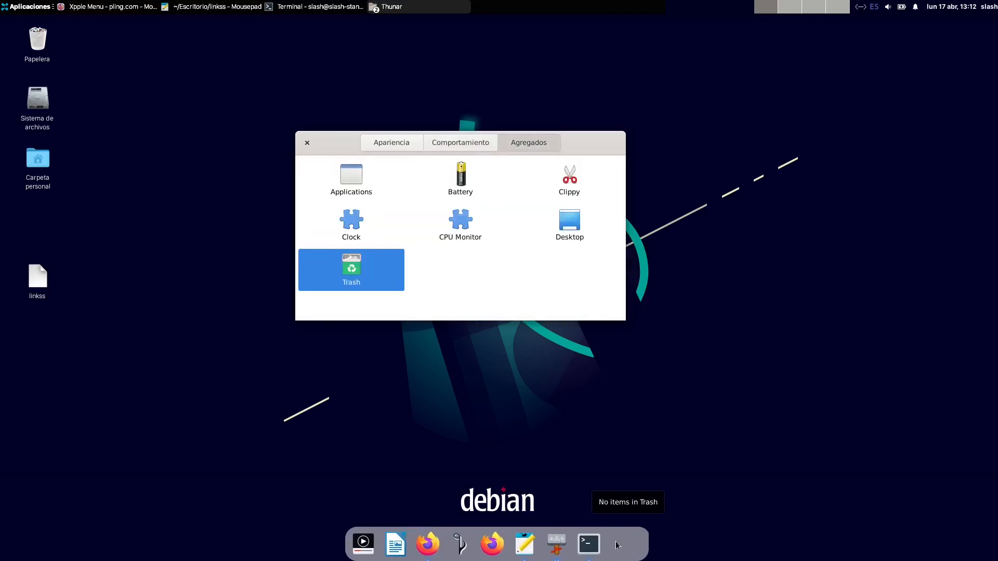
click(314, 142)
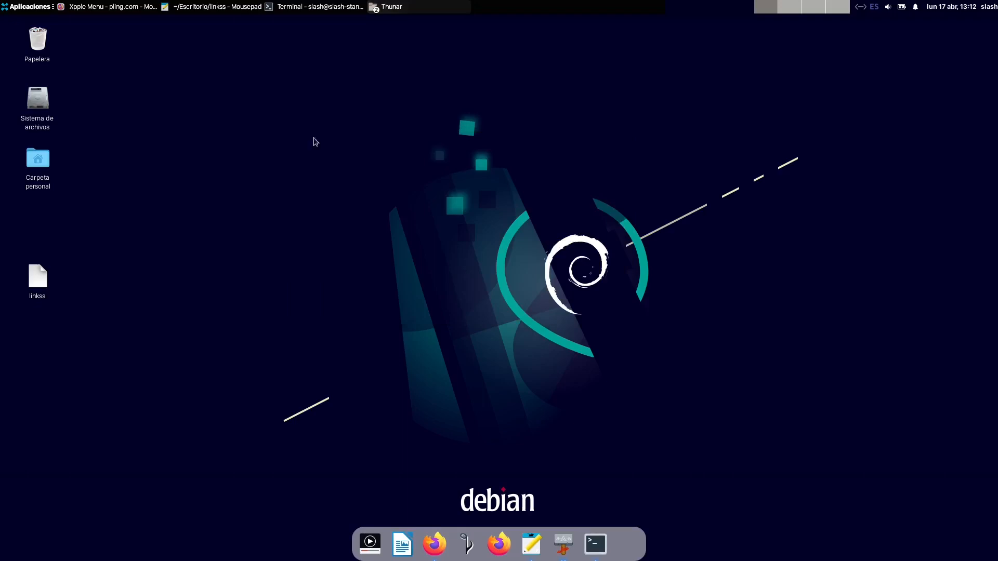
Step: Restart the computer from the session logout dialog and boot the Debian GNU/Linux entry
click(18, 6)
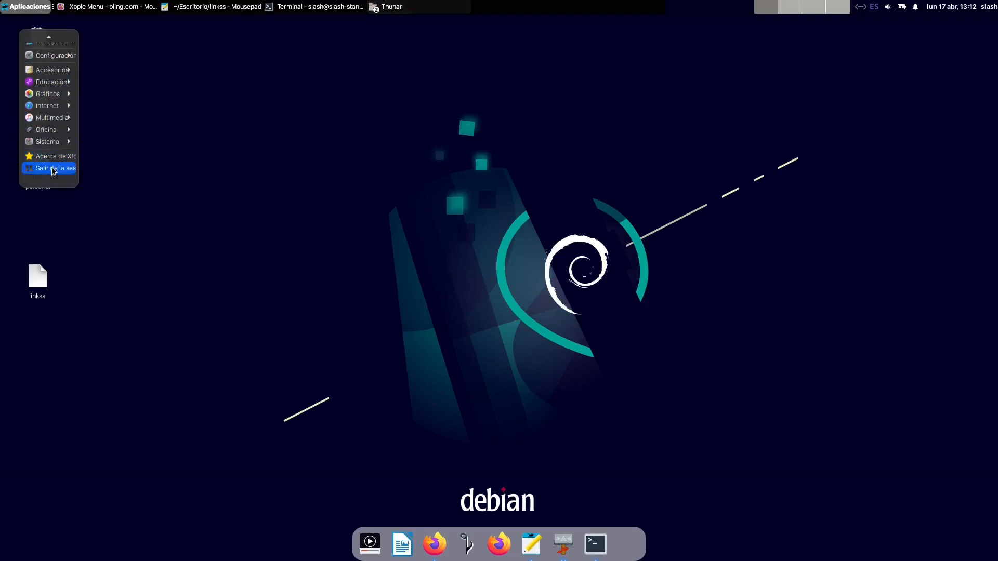
click(53, 168)
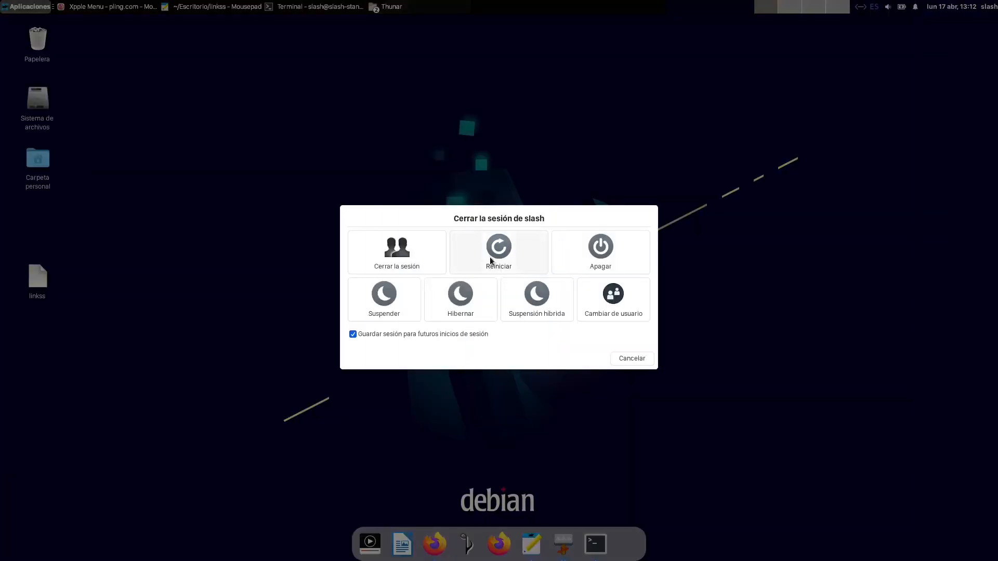
click(490, 259)
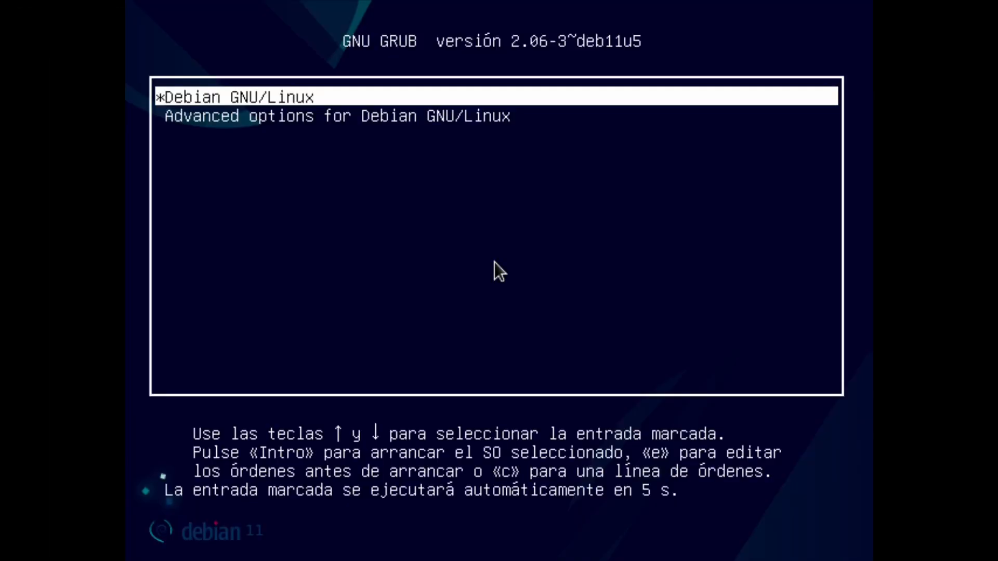
key(Return)
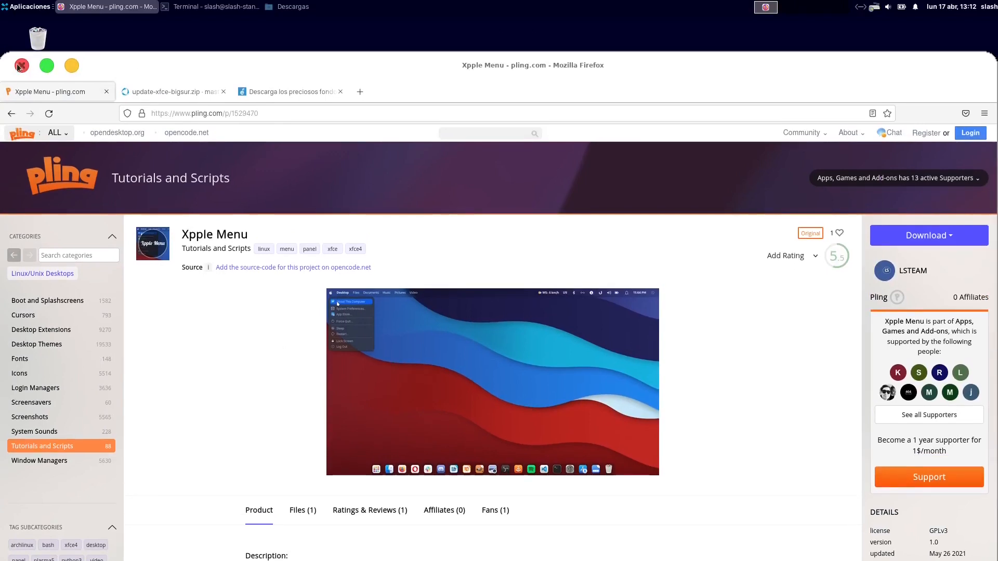
Step: Close the Firefox window and run the plank program to start the dock
click(21, 65)
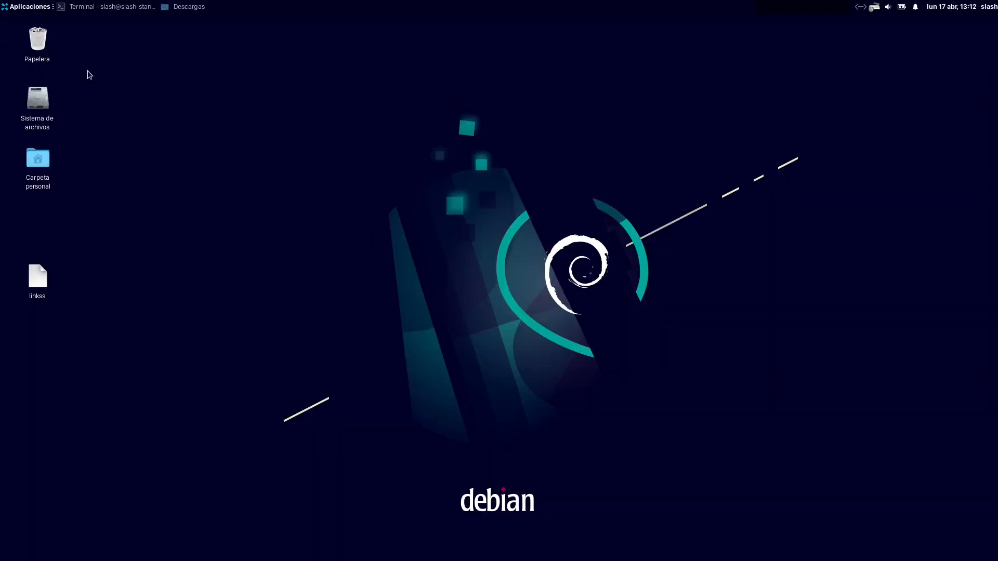
click(29, 6)
click(28, 23)
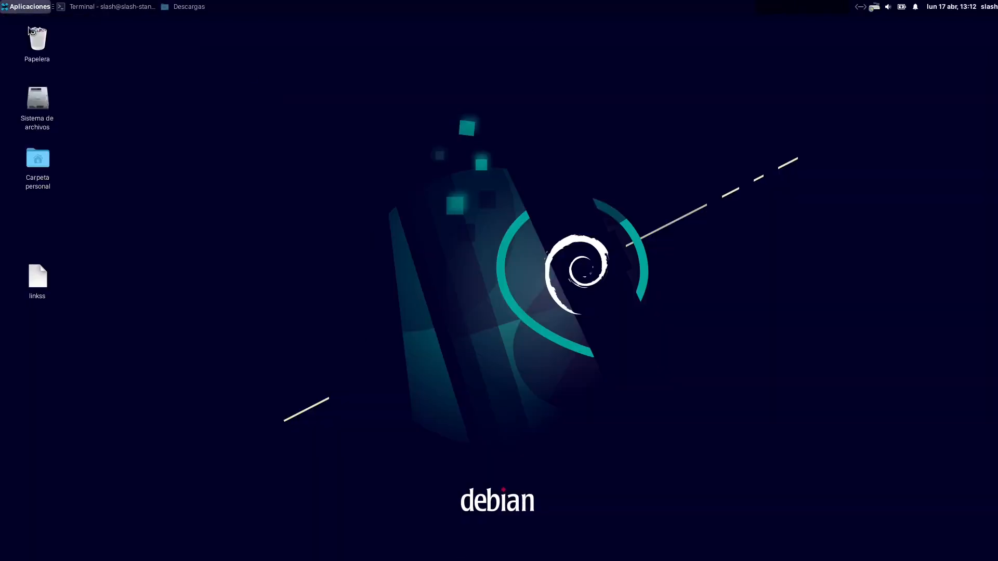
text(plank)
key(Return)
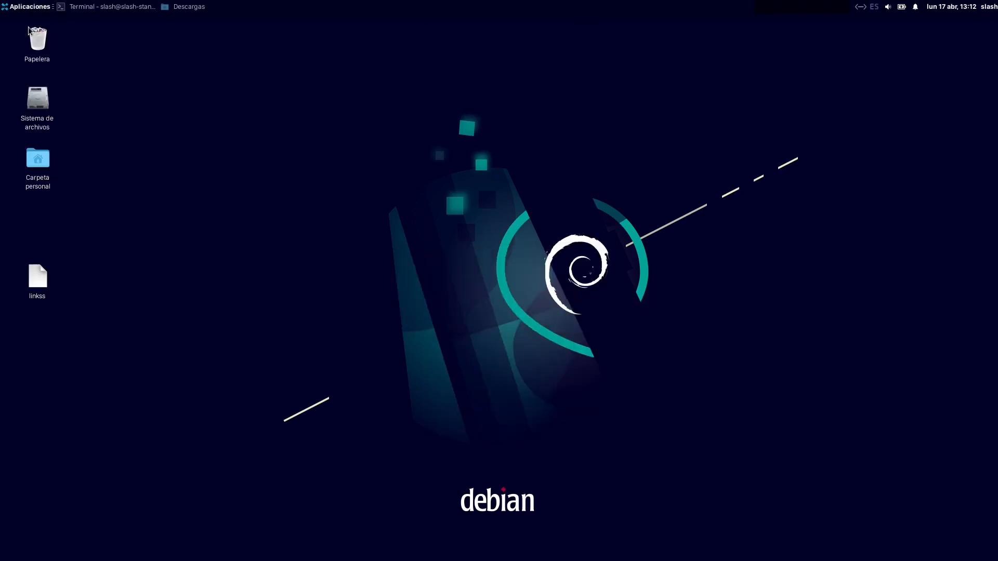
Step: Set the restarted dock's theme to WhiteSur-Light and close its preferences
right_click(496, 544)
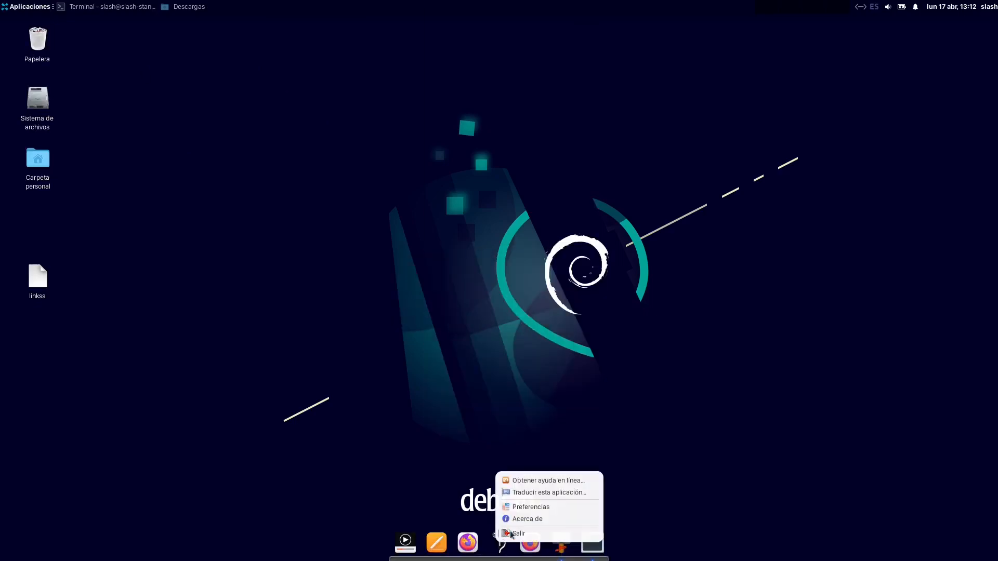
click(540, 507)
click(504, 237)
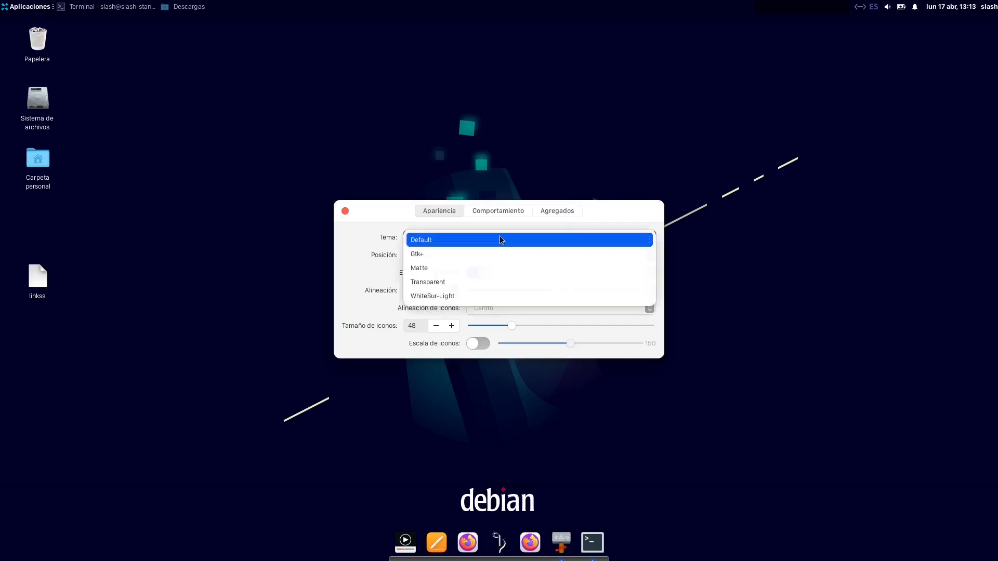
click(466, 289)
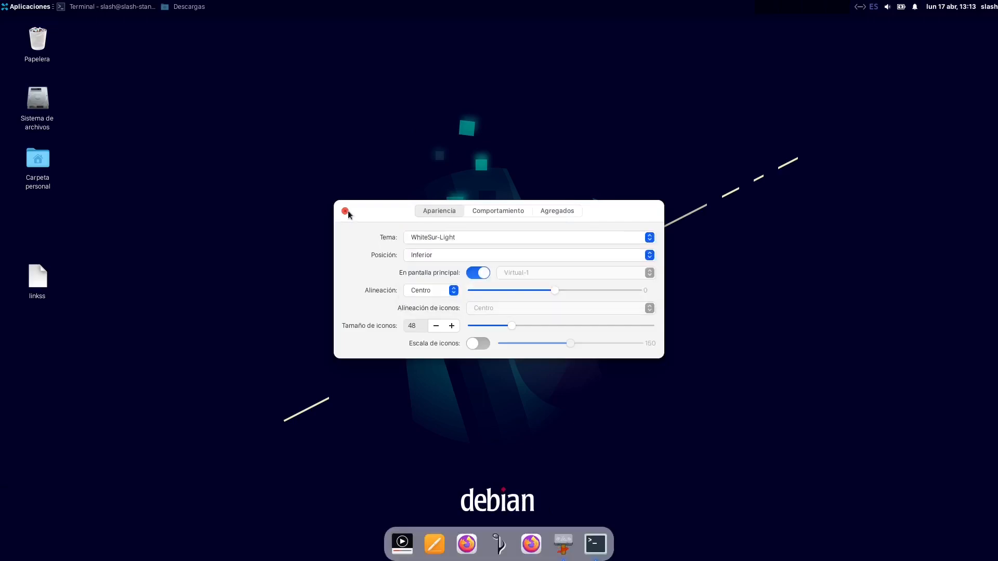
click(345, 210)
Step: Enable the dock's icon zoom at 144, add the Trash docklet and close the preferences
right_click(498, 544)
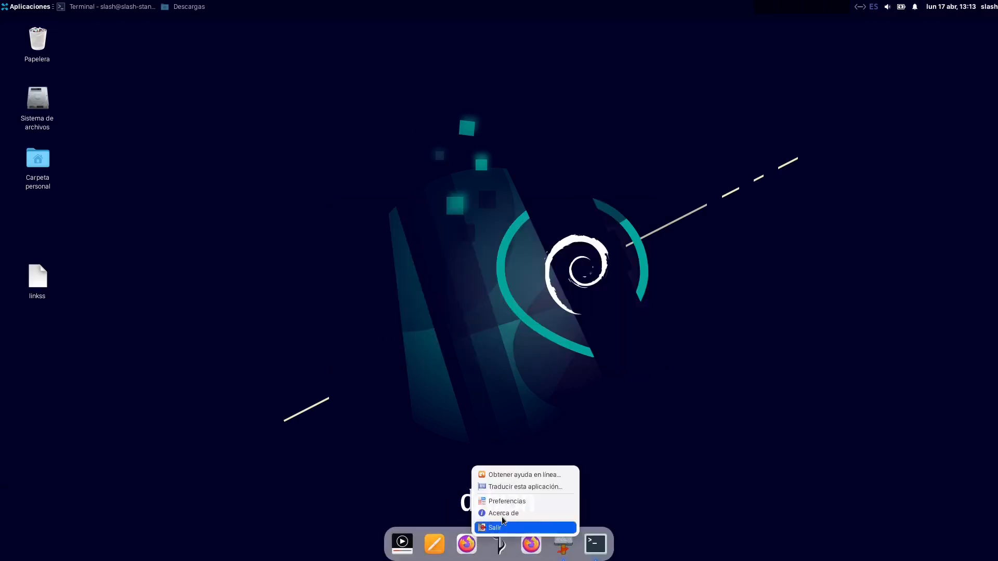
click(511, 500)
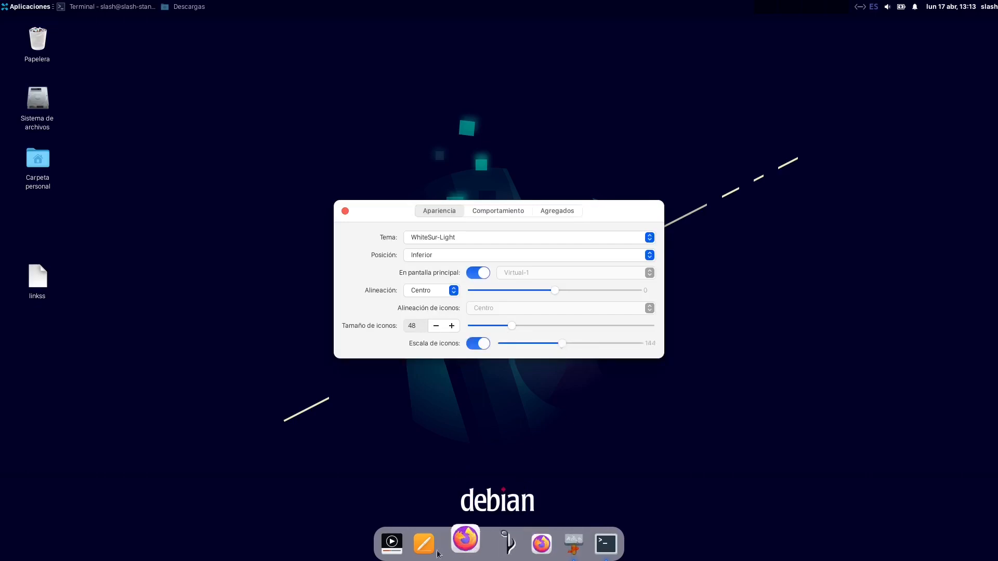
click(552, 212)
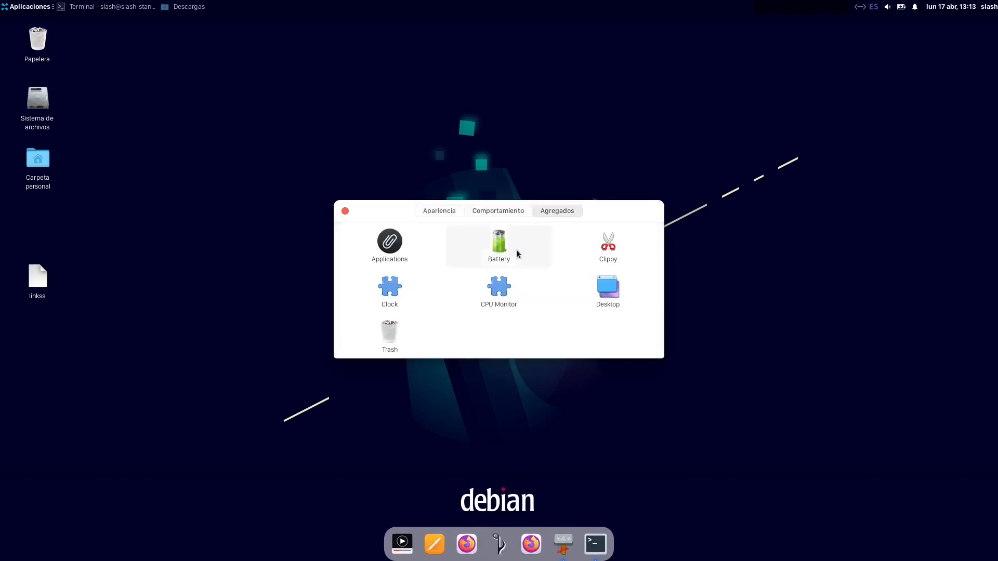
double_click(399, 335)
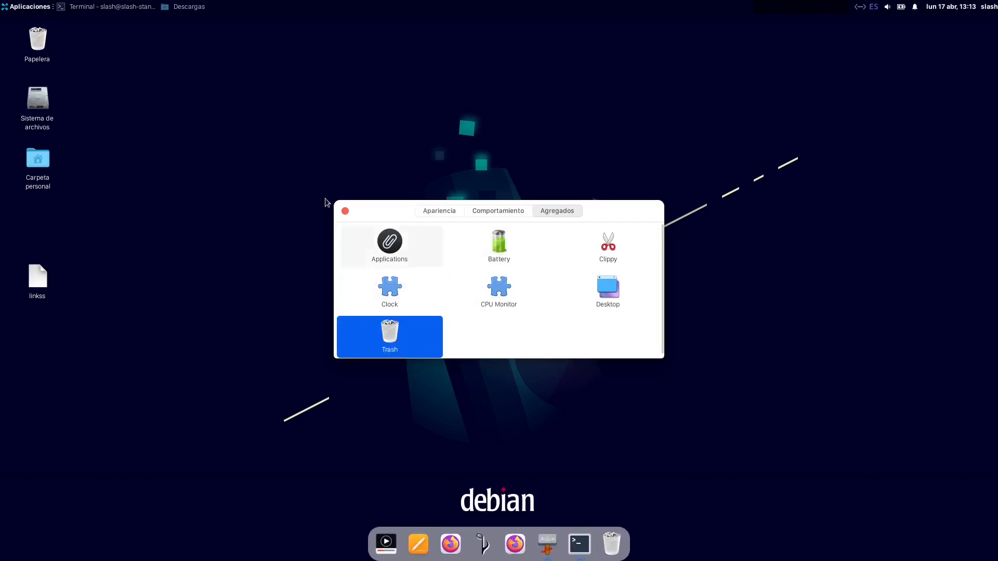
click(344, 210)
Step: Add an on-login autostart entry named plank with the command plank in the Sesión e inicio settings, and close the settings
click(14, 6)
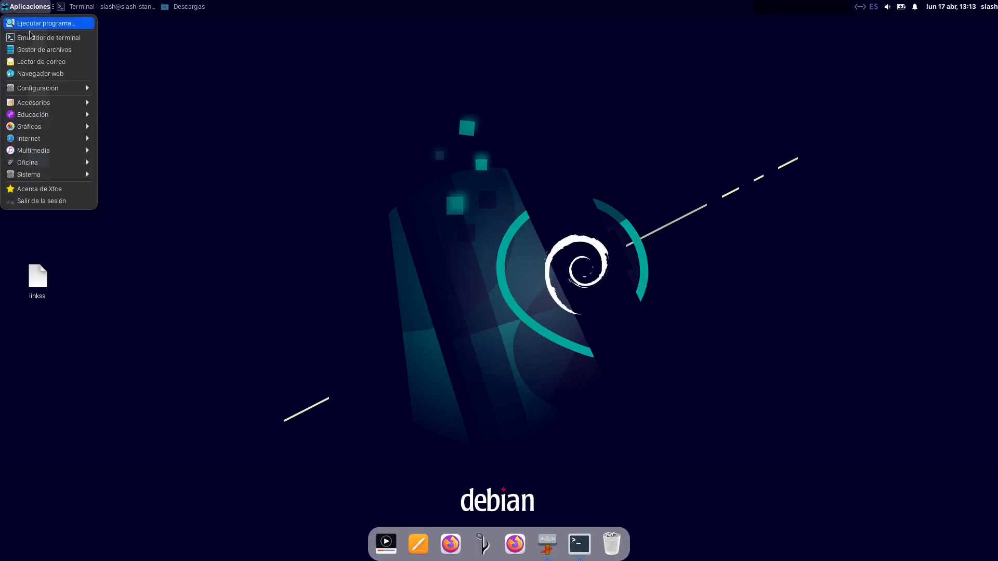
mouse_move(32, 93)
click(161, 93)
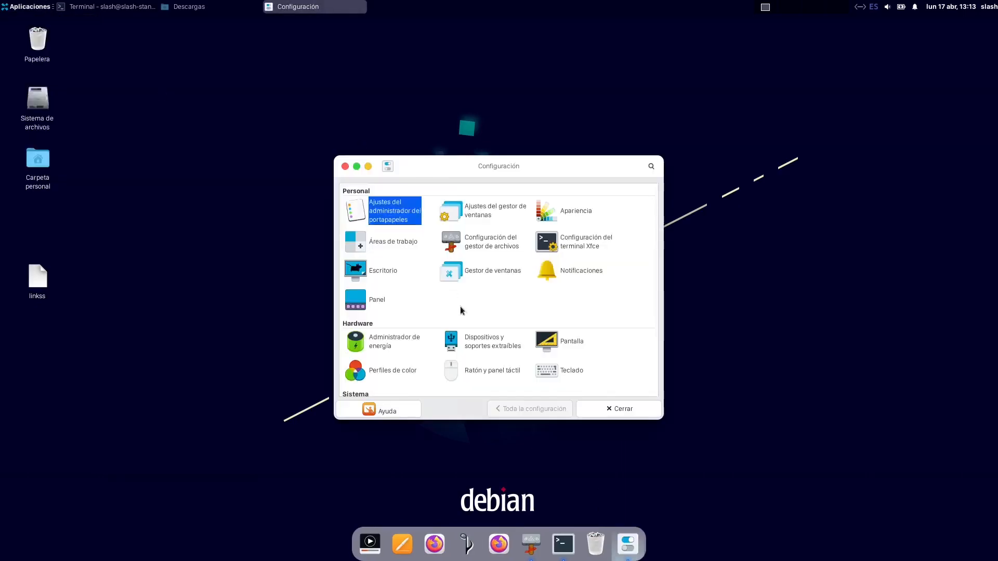
scroll(460, 307, down, 3)
click(569, 341)
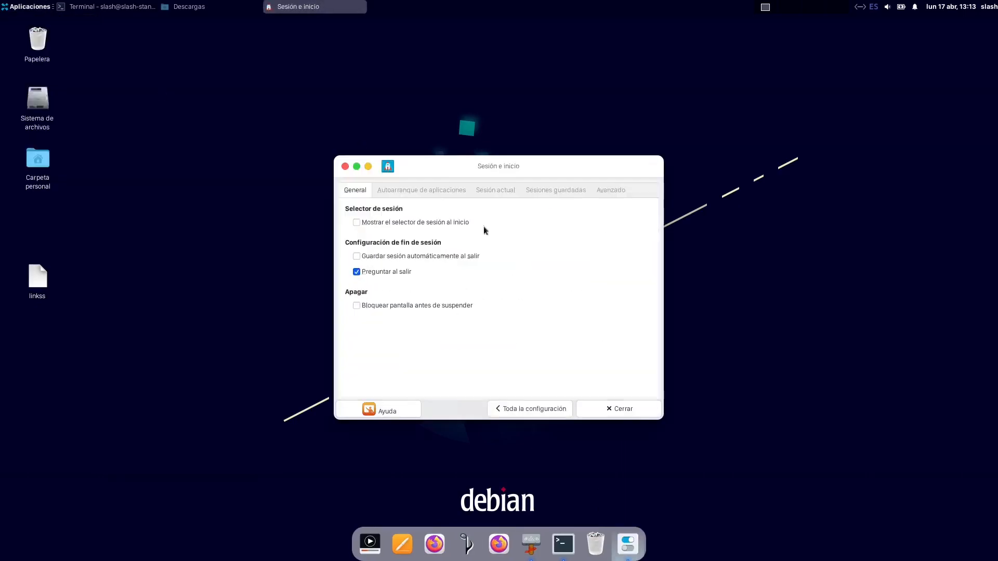
click(410, 191)
click(356, 382)
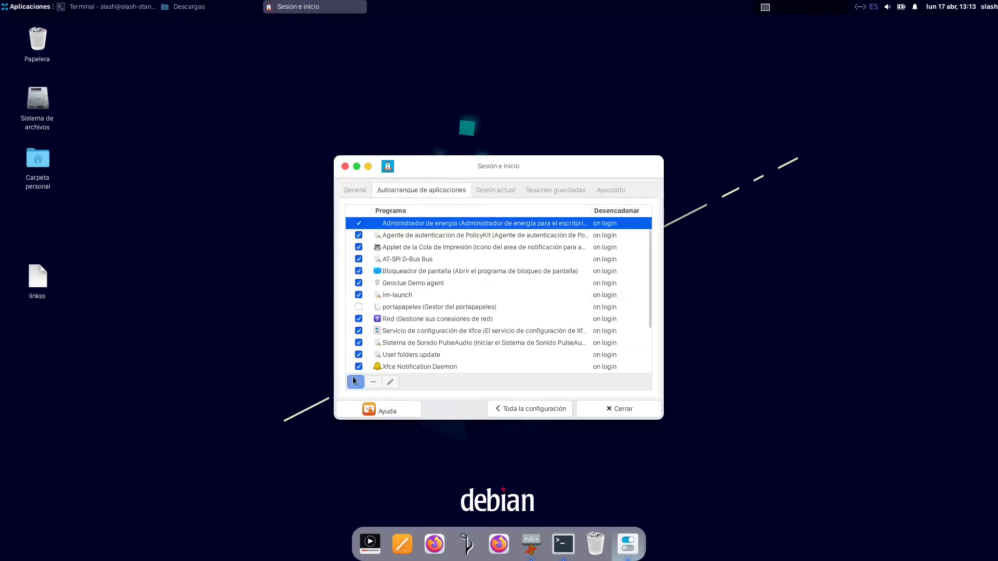
text(plank)
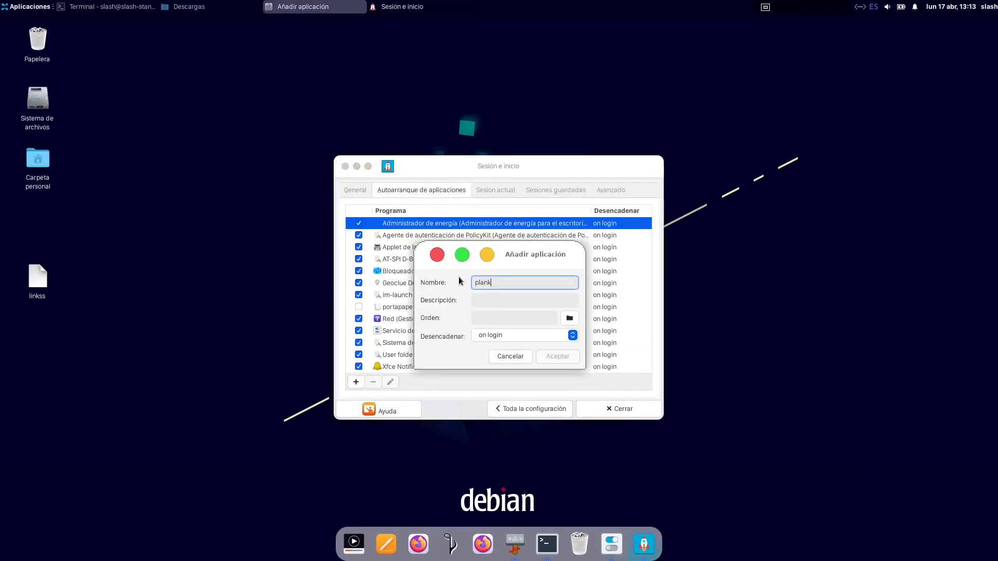
click(500, 319)
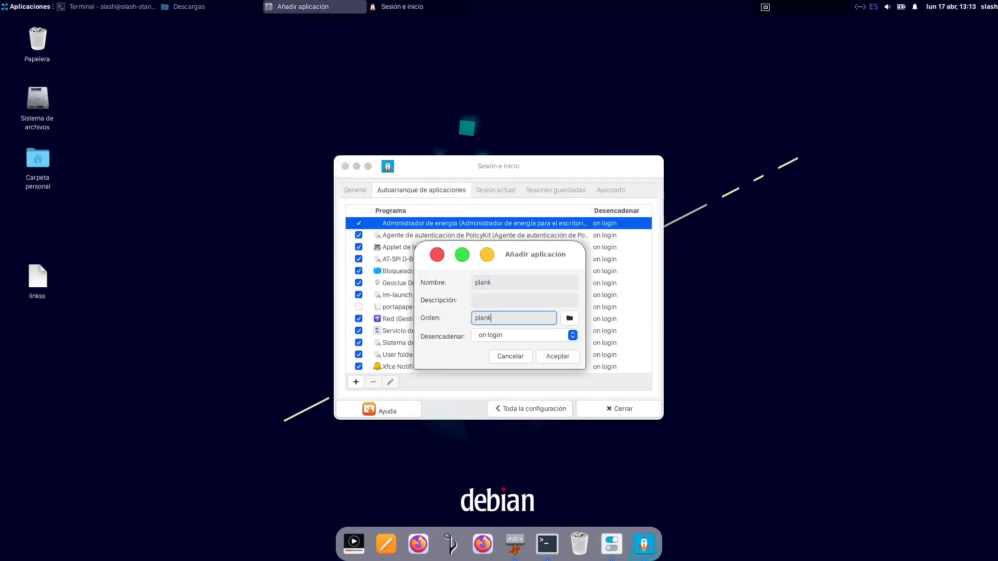
click(557, 357)
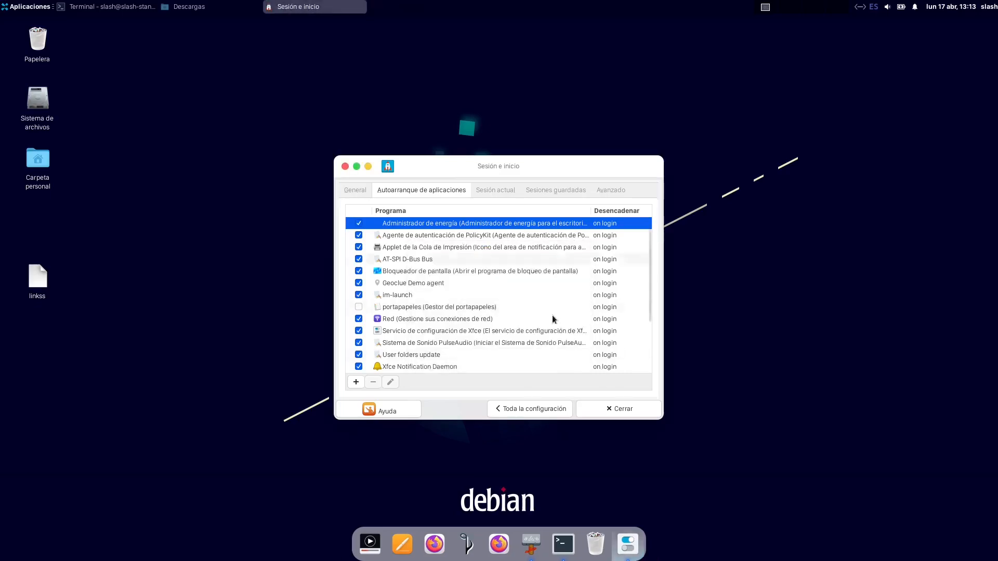
click(619, 409)
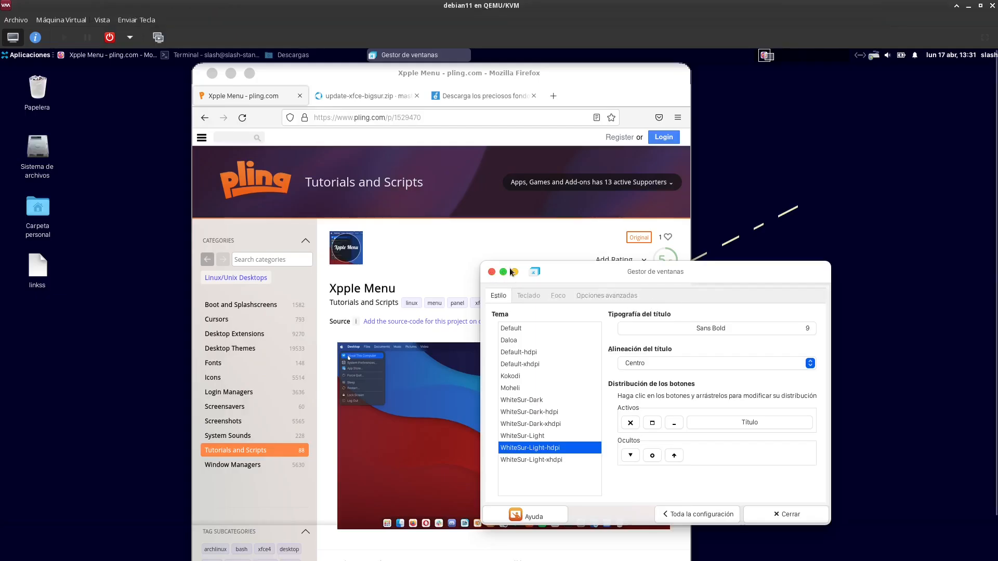
Step: Reopen the Gestor de ventanas settings, set the window theme to WhiteSur-Light and close the settings window
click(491, 274)
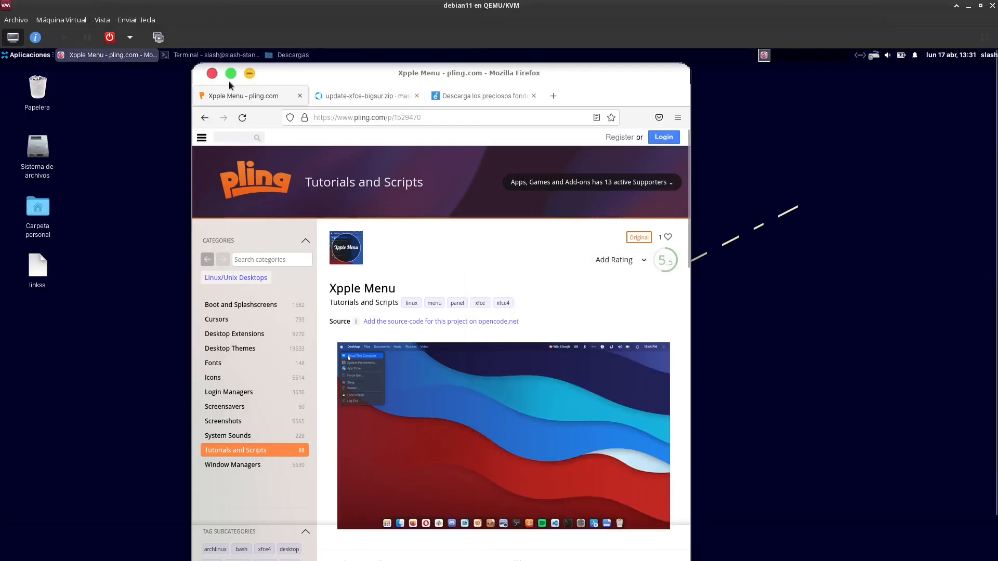
click(17, 58)
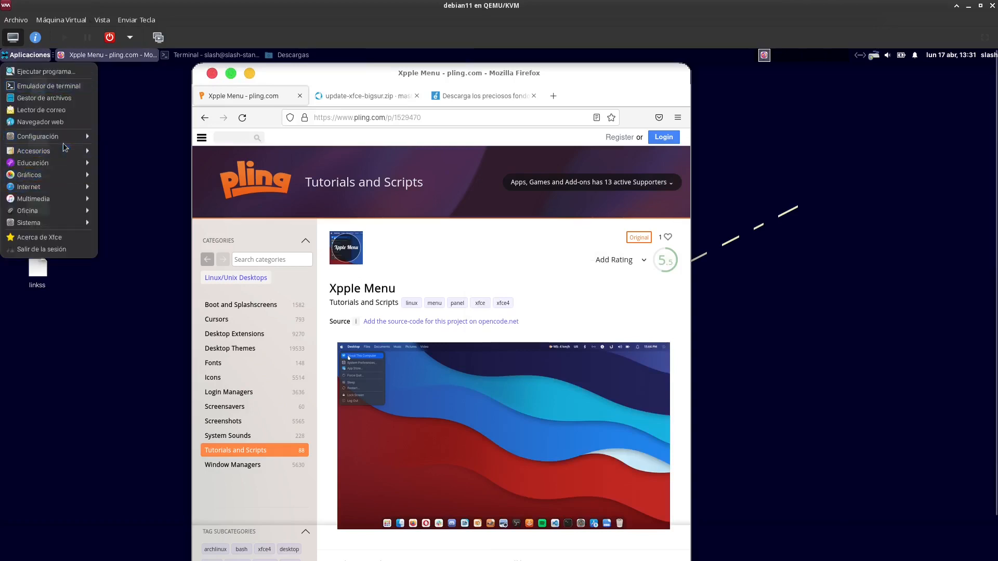
mouse_move(78, 136)
click(156, 137)
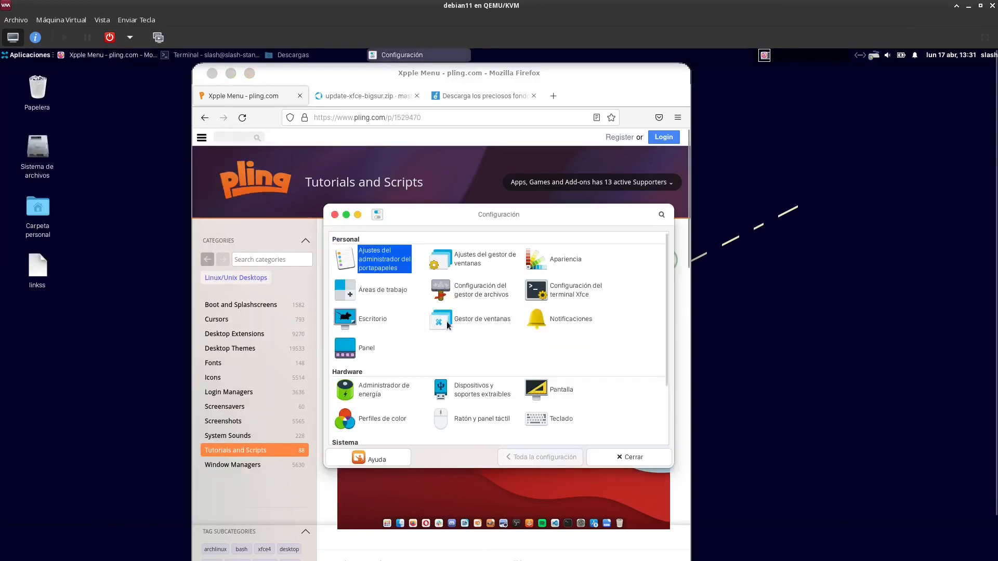
click(430, 314)
click(379, 379)
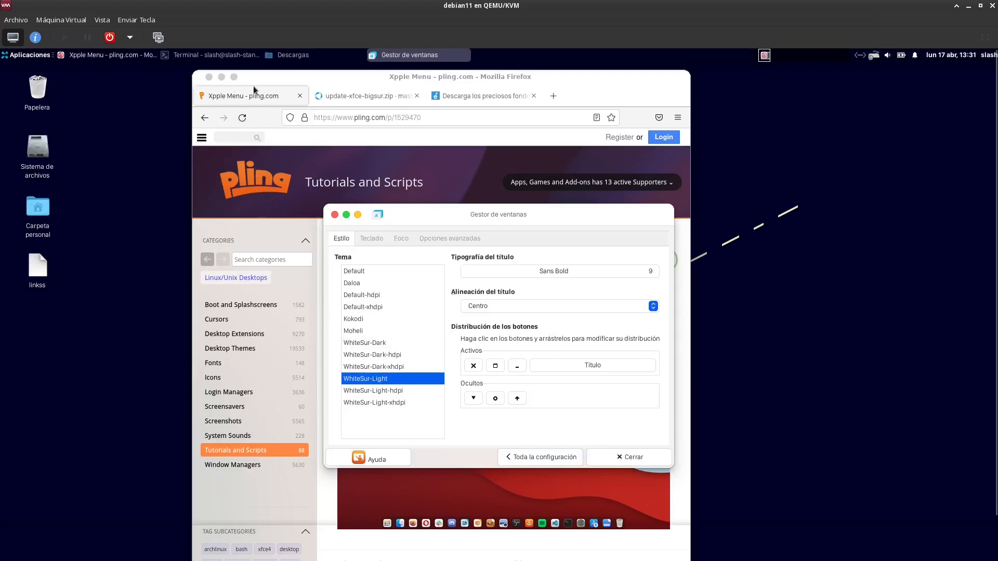
click(335, 215)
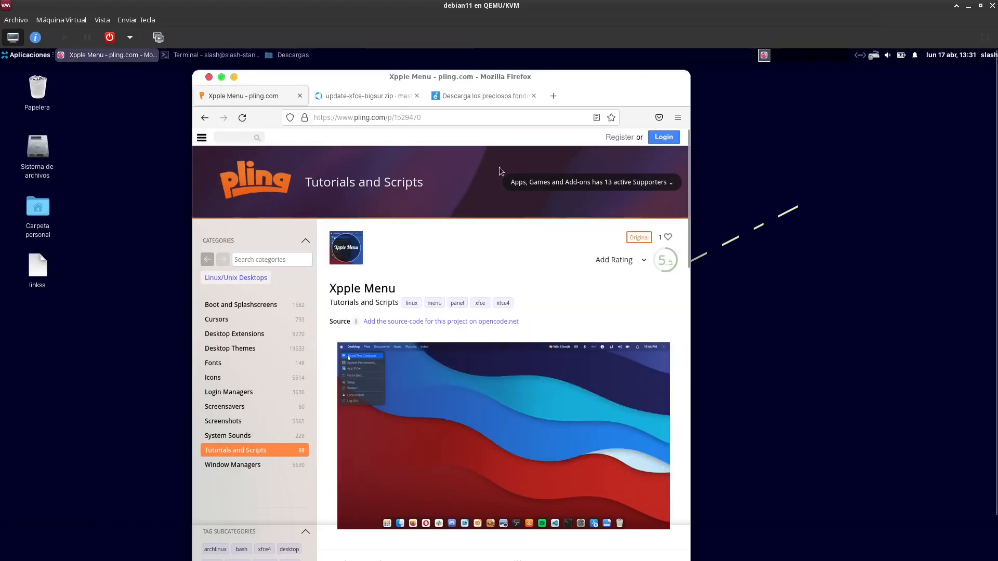
Step: Minimize Firefox, bring up the terminal, switch to root with sudo su using the account password, and clear the screen
click(224, 79)
click(209, 56)
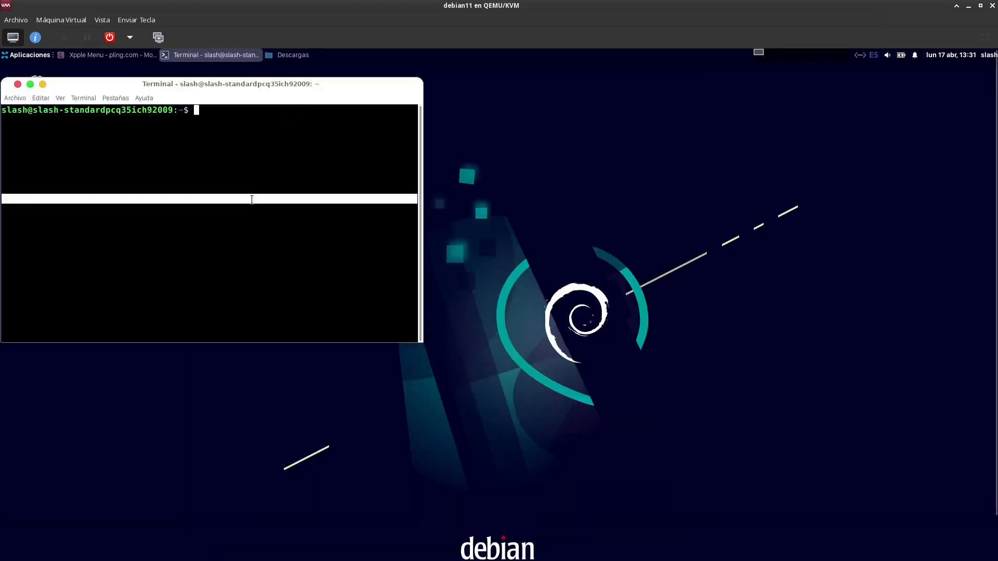
text(sudo su)
key(Return)
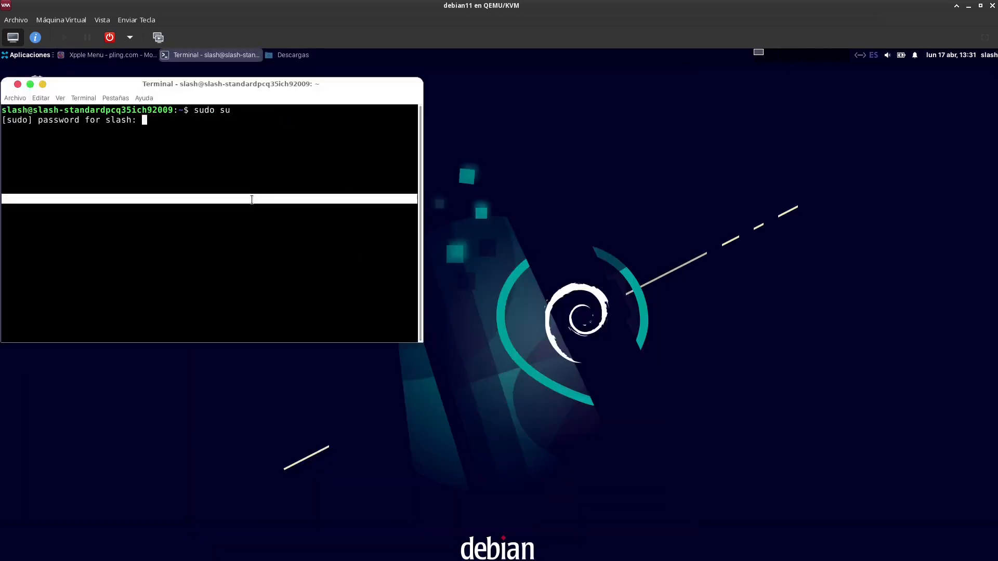
key(Return)
text(clear)
key(Return)
Step: Install the xfce4-appmenu-plugin package with apt, accept the installation and clear the terminal
text(ap)
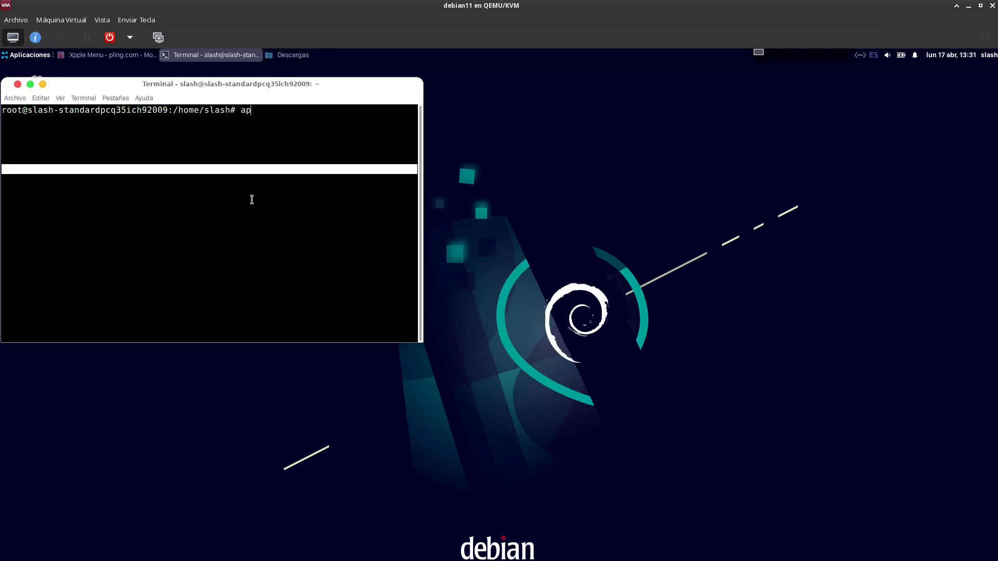
text(t instalkl xfce4-appmenu-p)
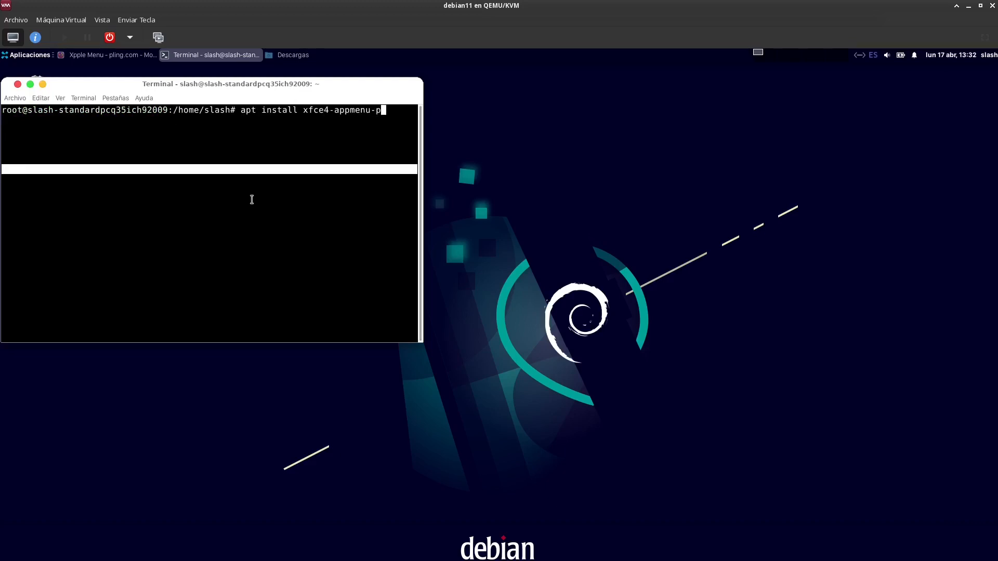
text(in)
key(Return)
text(s)
key(Return)
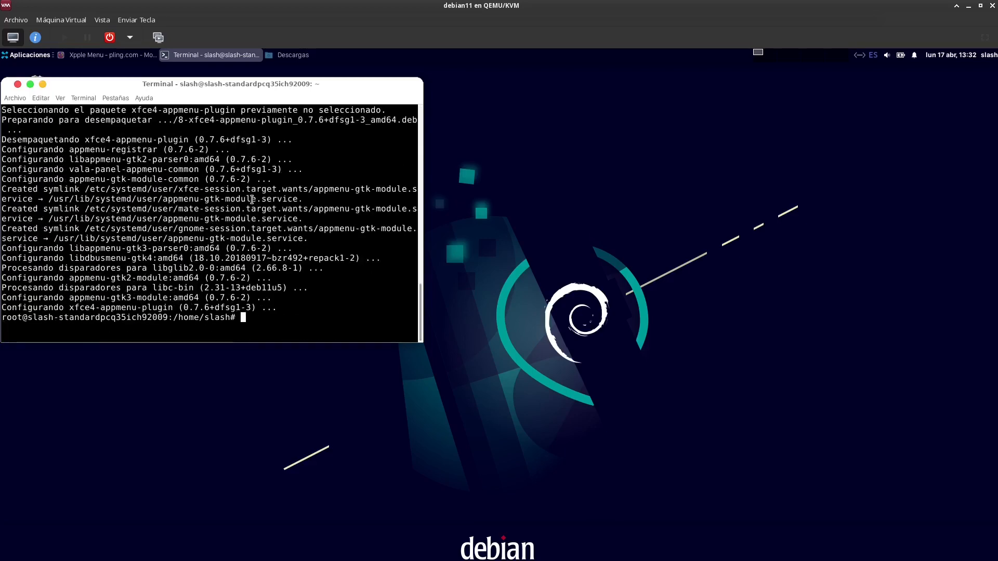
text(clear)
key(Return)
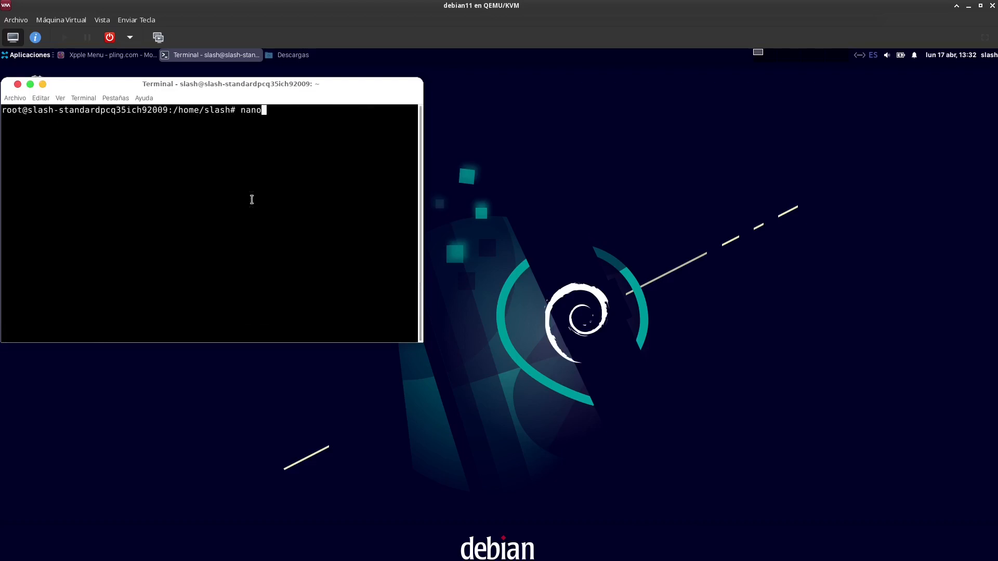
Step: Open /etc/environment in nano and enter the line "GTK_MODULES="appmenu-gtk-module", including the leading quotation mark
text(nano /etc/environment)
key(Return)
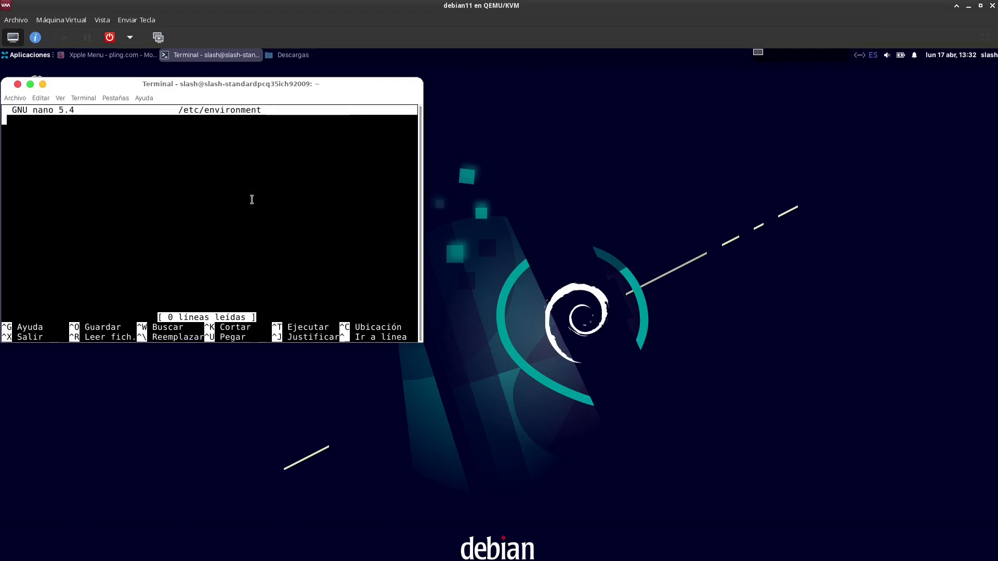
text("GTK_MODULES)
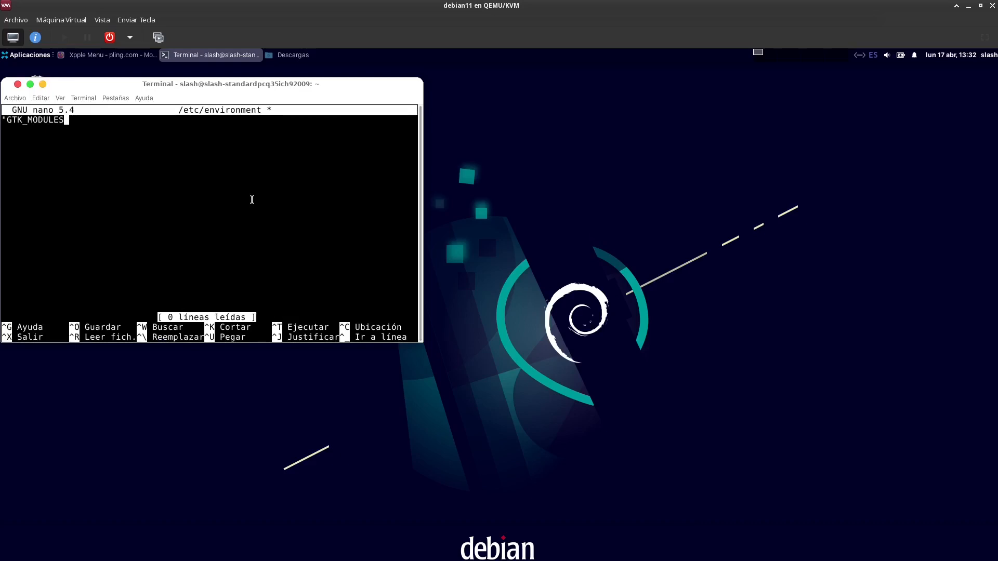
text(="appmenu)
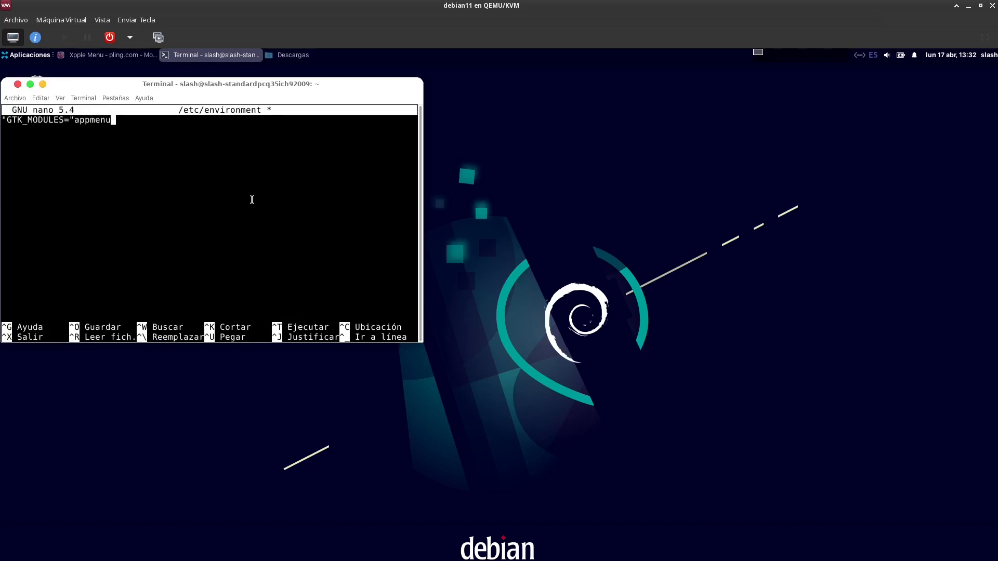
text(-gtk-)
key(BackSpace)
key(BackSpace)
text(odule")
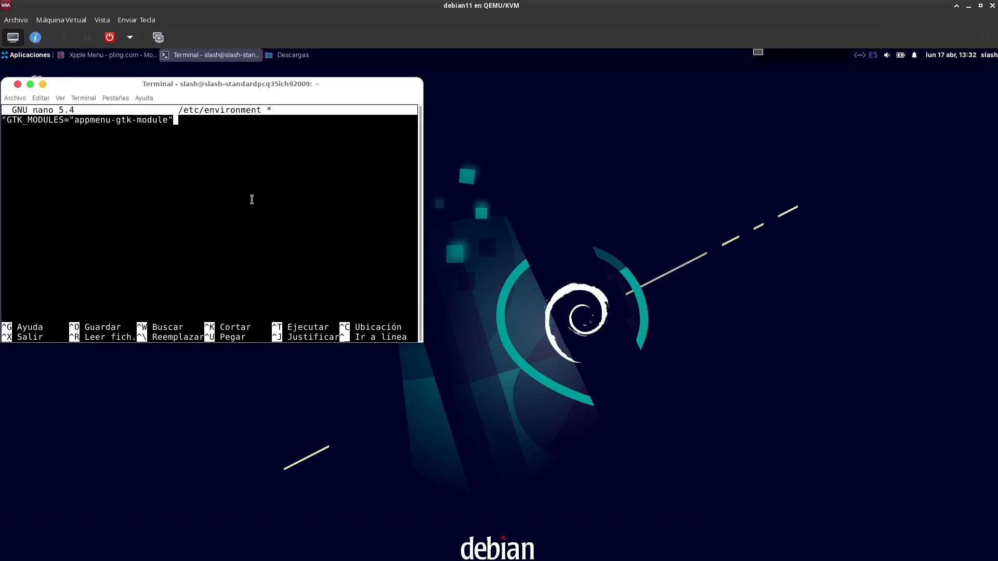
Step: Save the modified /etc/environment file, exit nano and clear the terminal
key(ctrl+x)
key(s)
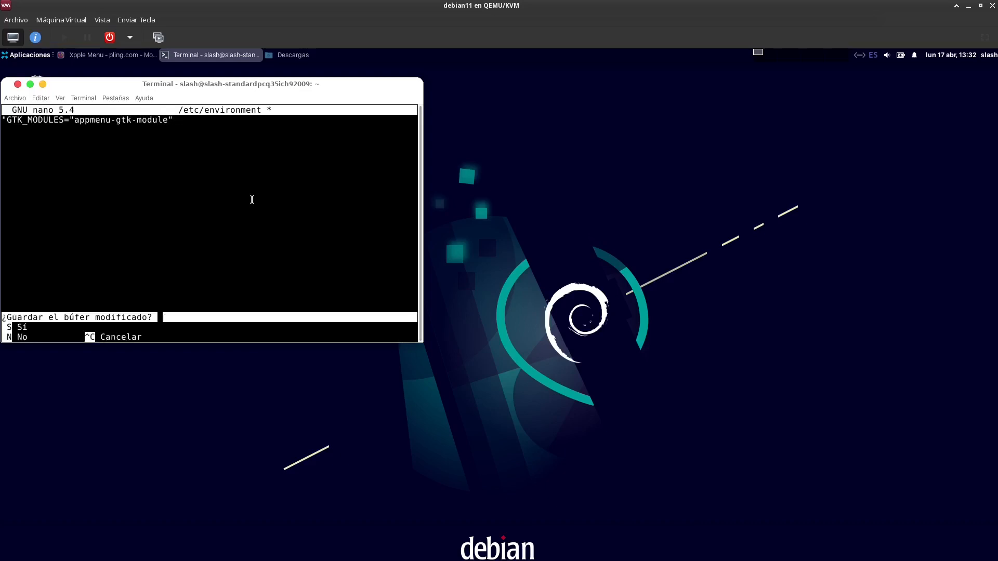
key(Return)
text(c)
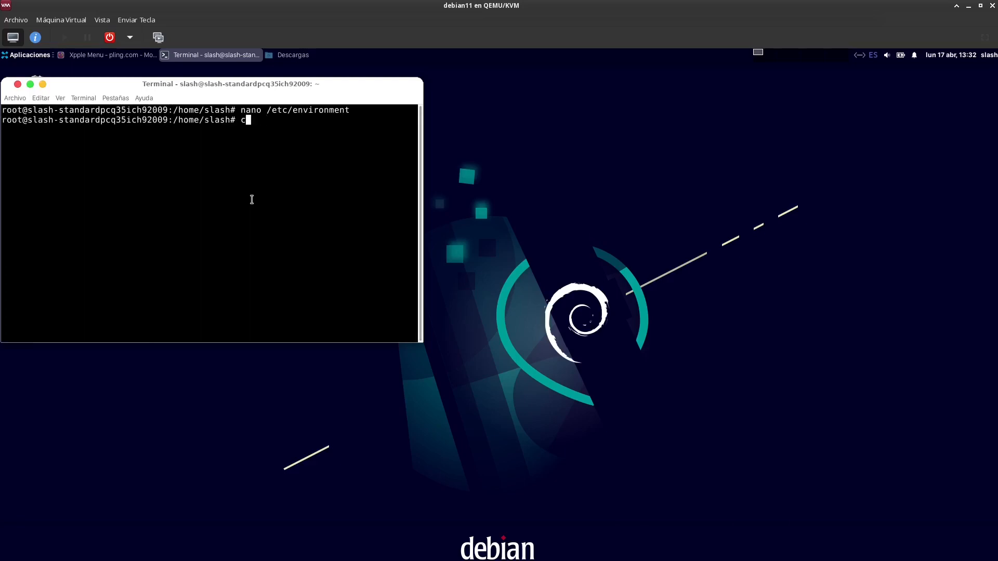
text(,leaear)
key(Return)
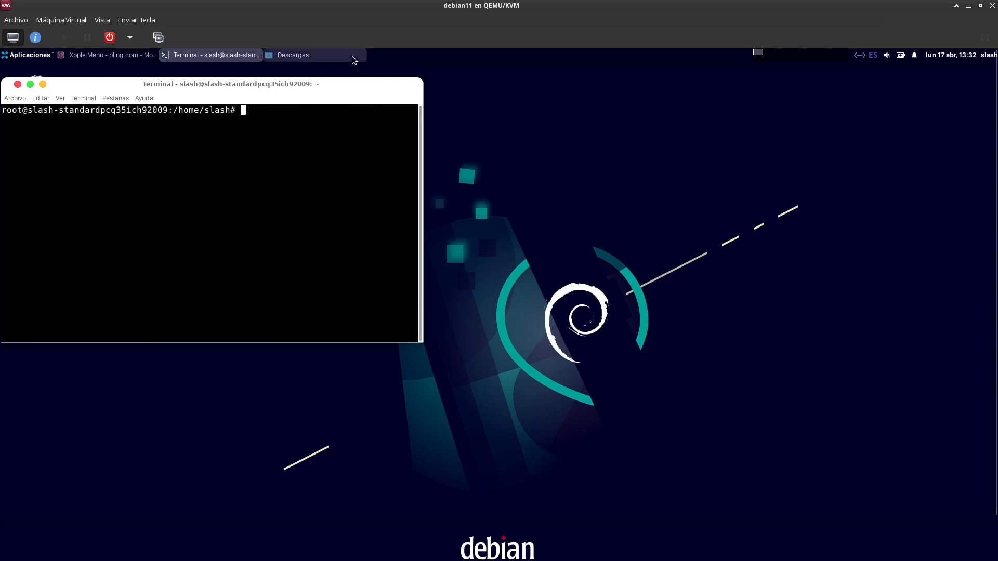
Step: Add the Módulo AppMenu element to Panel 1 through the panel preferences, finding it with the search term app
right_click(91, 58)
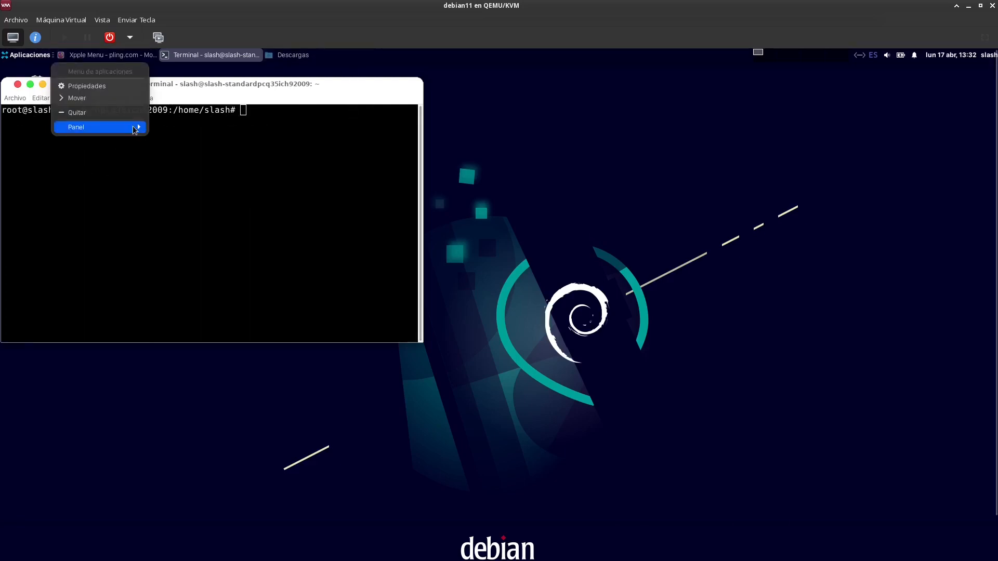
mouse_move(137, 127)
click(185, 142)
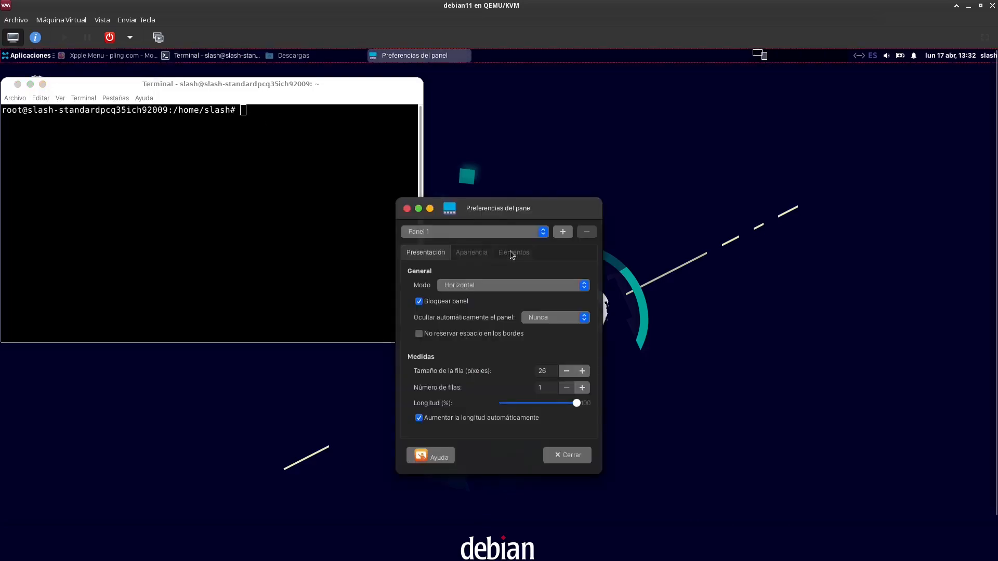
click(513, 252)
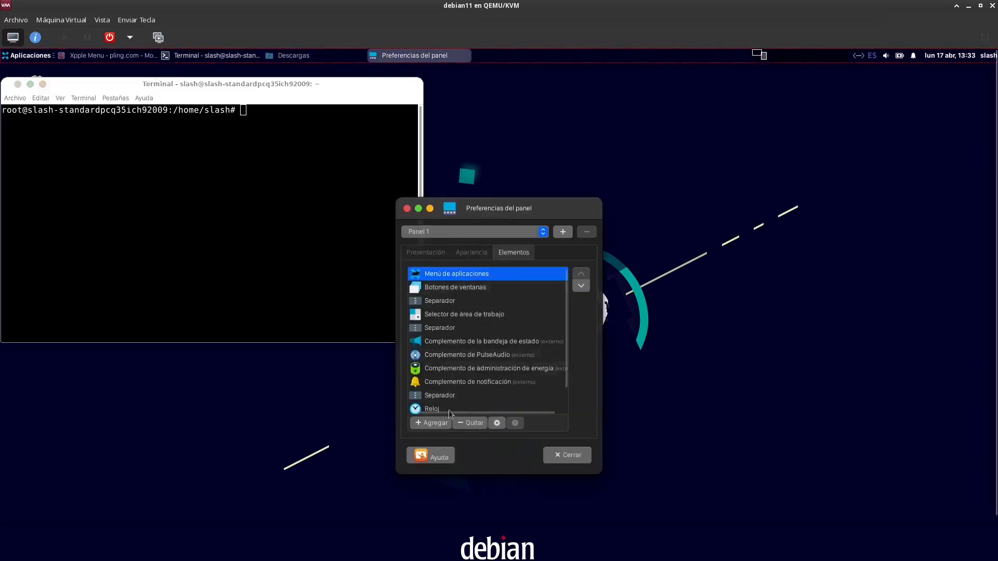
click(435, 422)
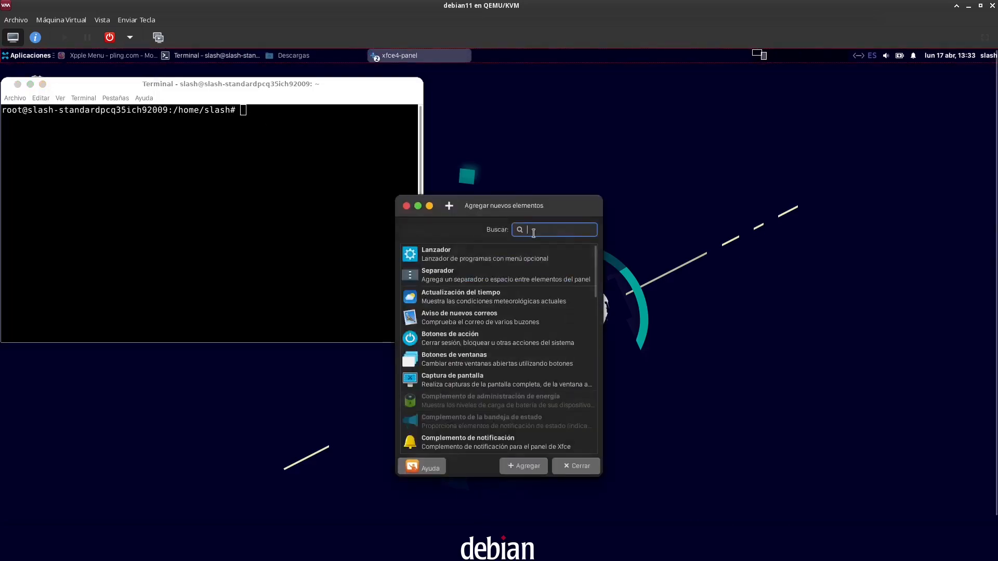
text(app)
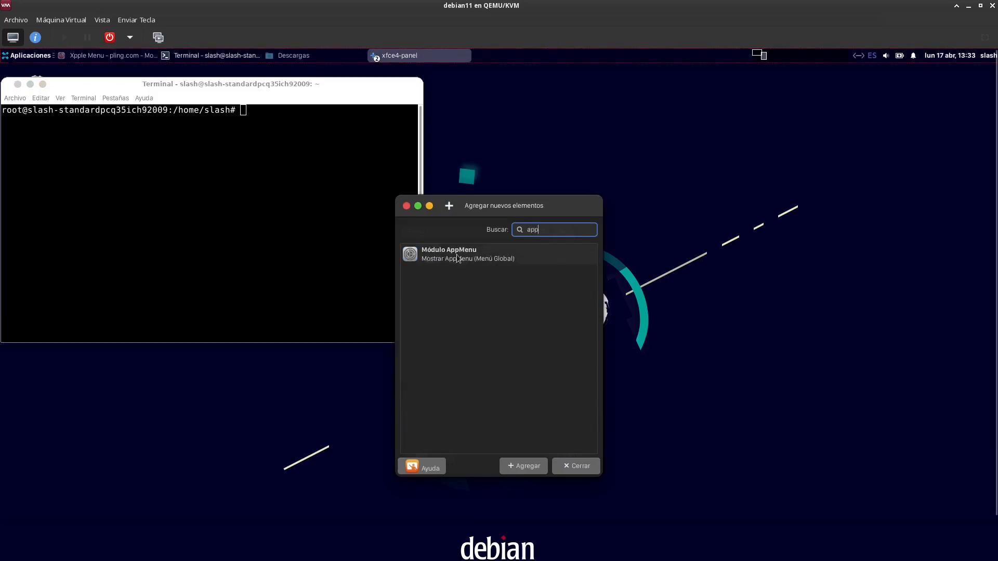
click(462, 260)
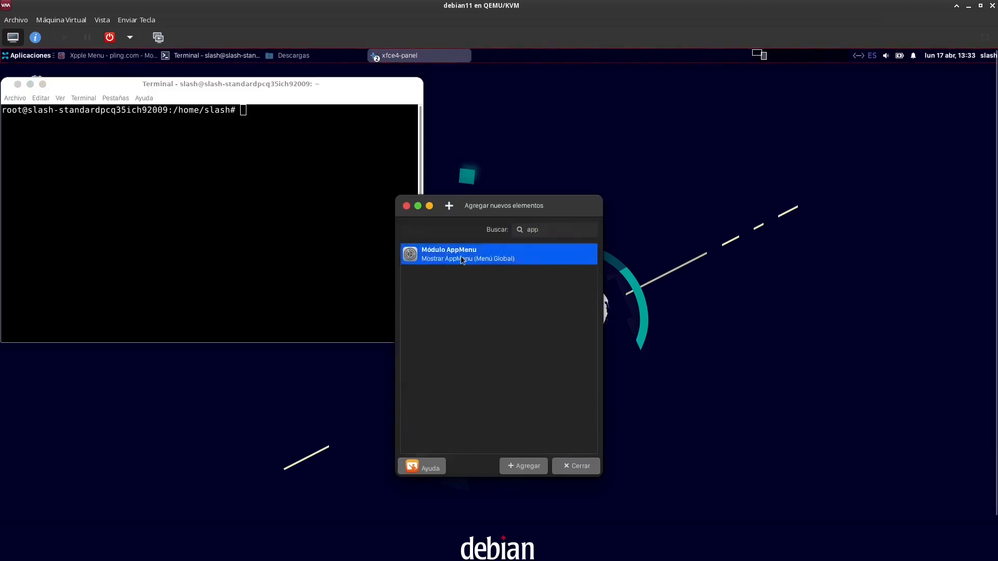
click(534, 468)
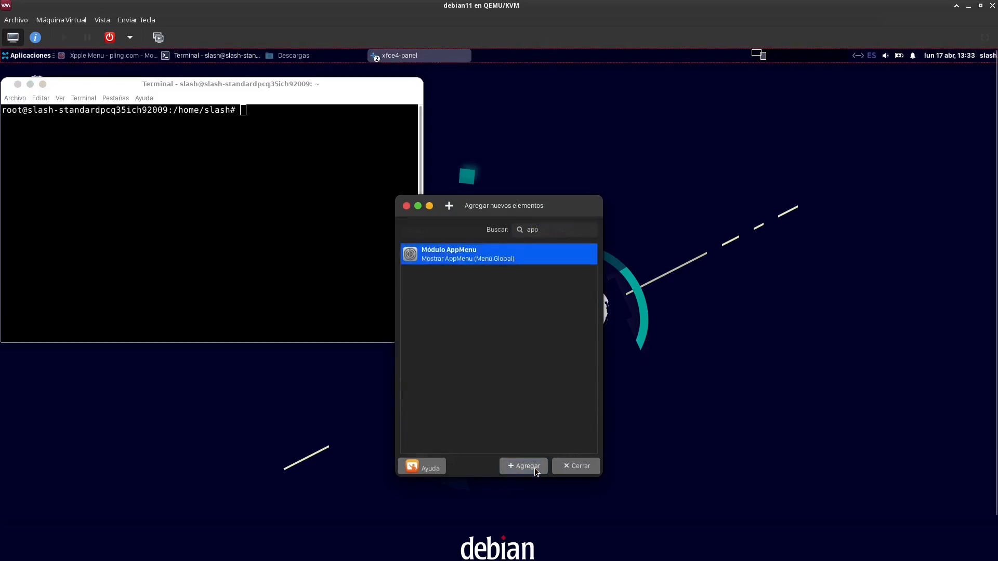
click(578, 465)
Step: Move the Módulo AppMenu element up the panel's element list to directly below Menú de aplicaciones
scroll(467, 363, down, 5)
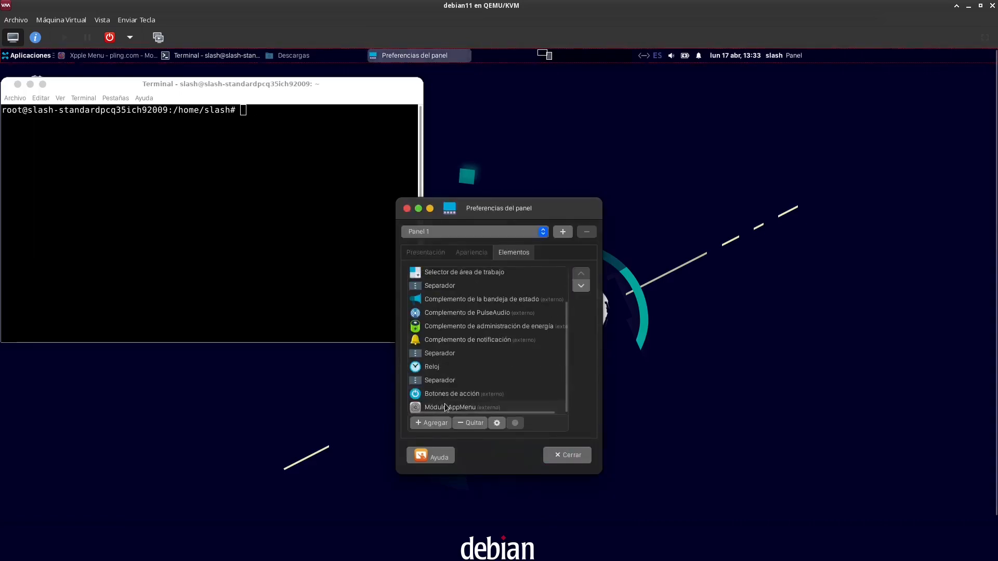
click(445, 407)
click(581, 275)
double_click(581, 275)
double_click(581, 275)
click(580, 276)
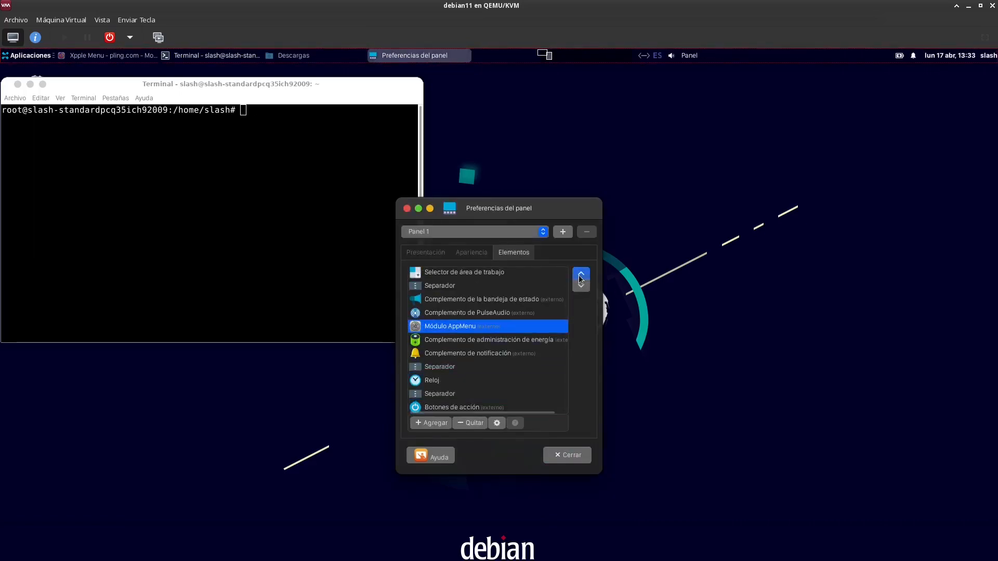
double_click(580, 276)
click(580, 275)
double_click(581, 275)
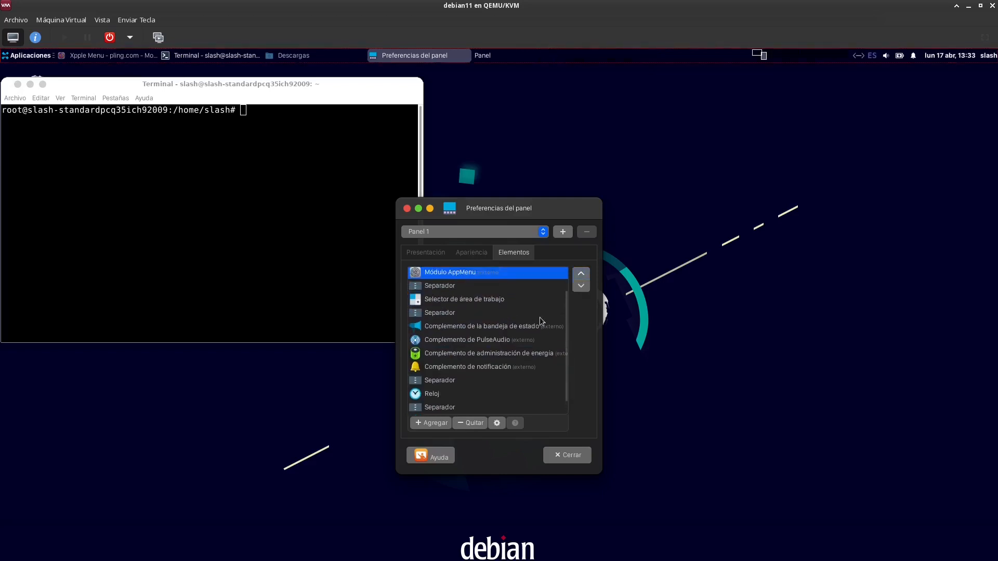
scroll(565, 311, up, 2)
click(581, 275)
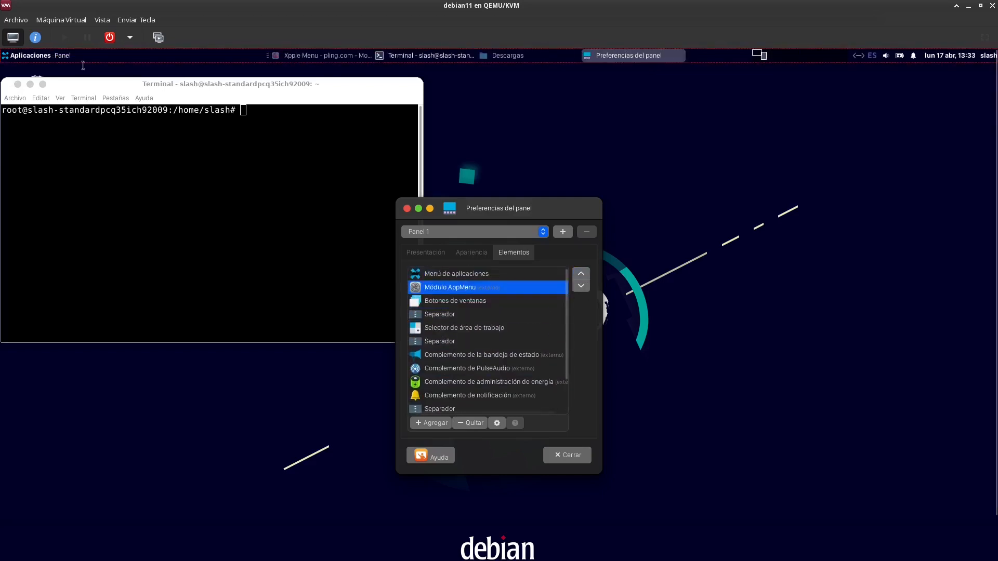
Step: Enable compact mode and Expand plugin on panel for the AppMenu element, leave the bold application name off, and close the panel preferences
click(497, 423)
click(78, 87)
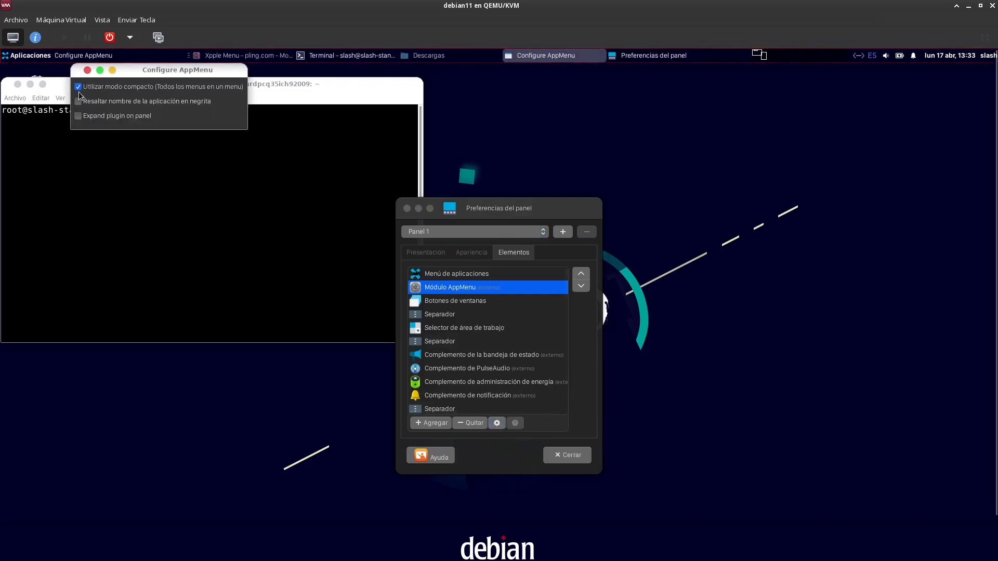
click(79, 102)
click(79, 102)
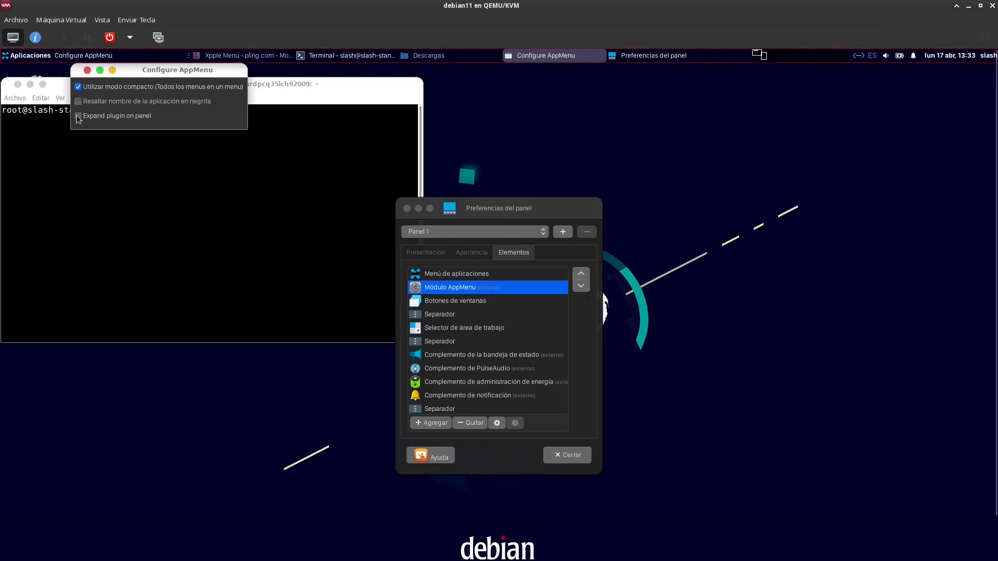
click(78, 117)
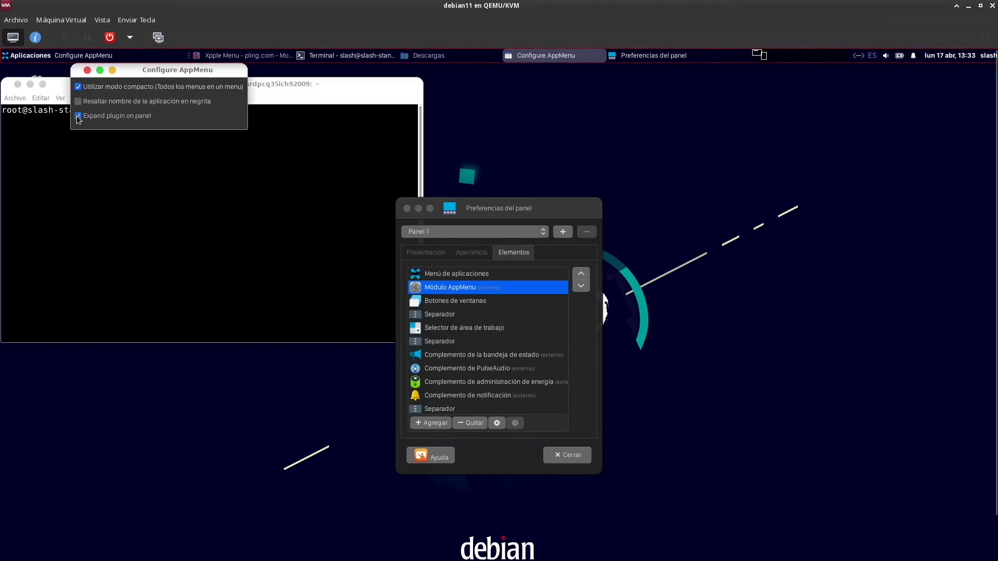
click(88, 72)
click(577, 455)
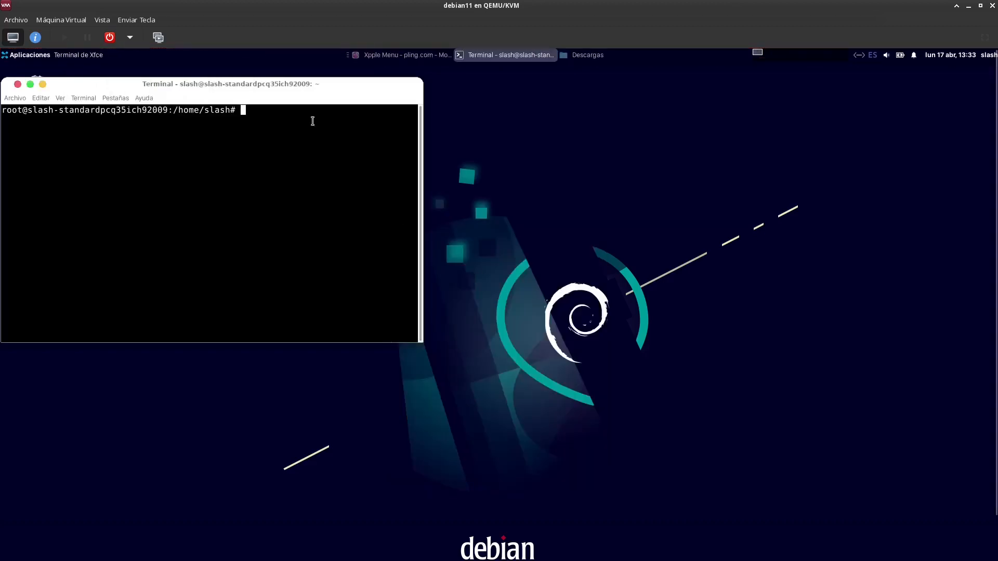
Step: Move the terminal window toward the middle of the desktop and open the Sistema de archivos root folder to look at its window
drag(223, 85, 417, 150)
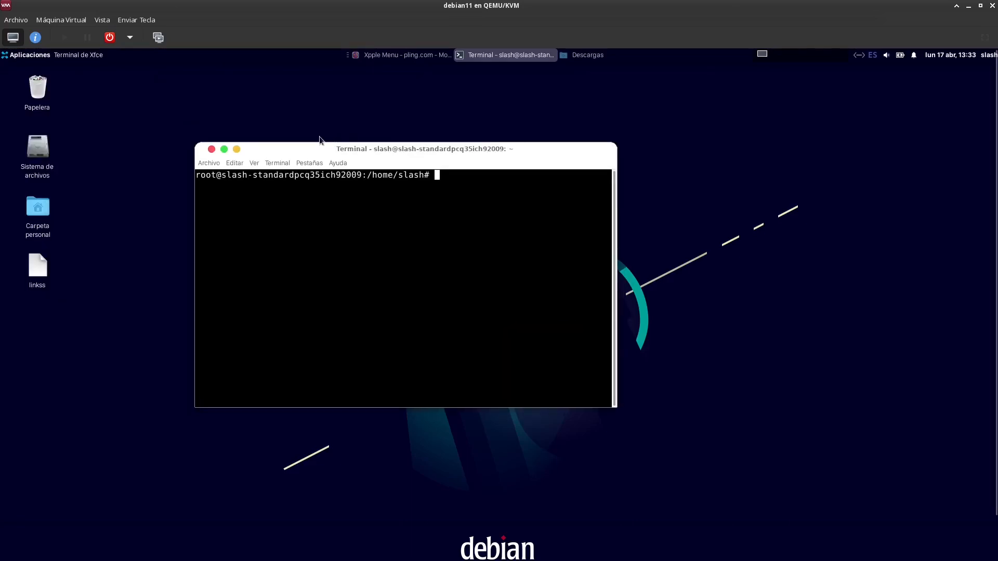
double_click(40, 159)
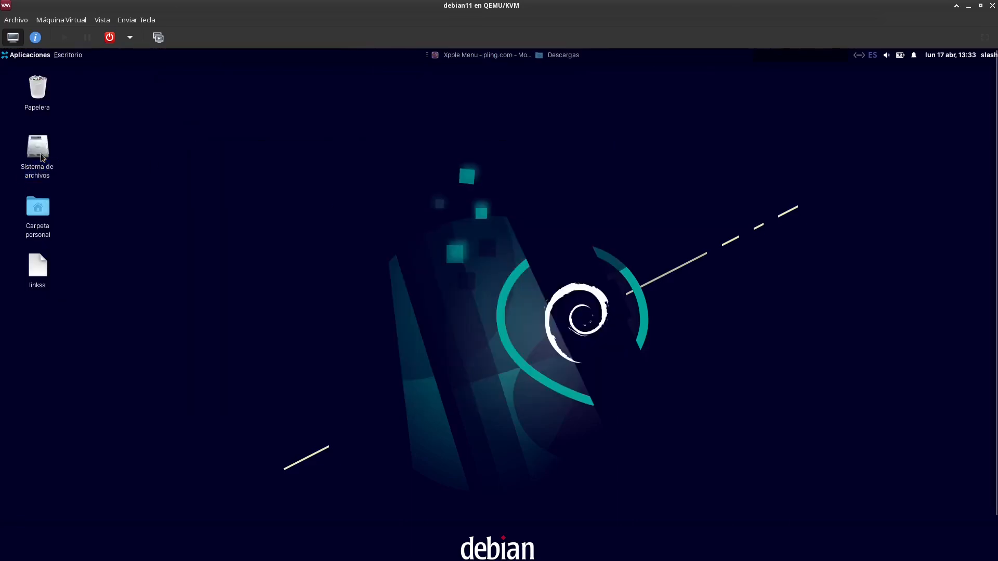
drag(446, 211, 401, 186)
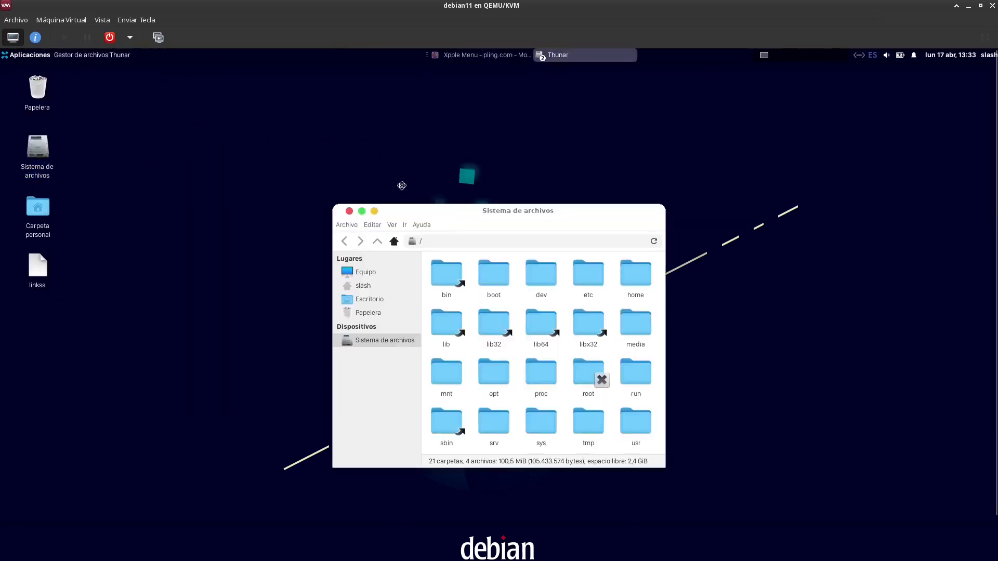
double_click(445, 255)
click(304, 185)
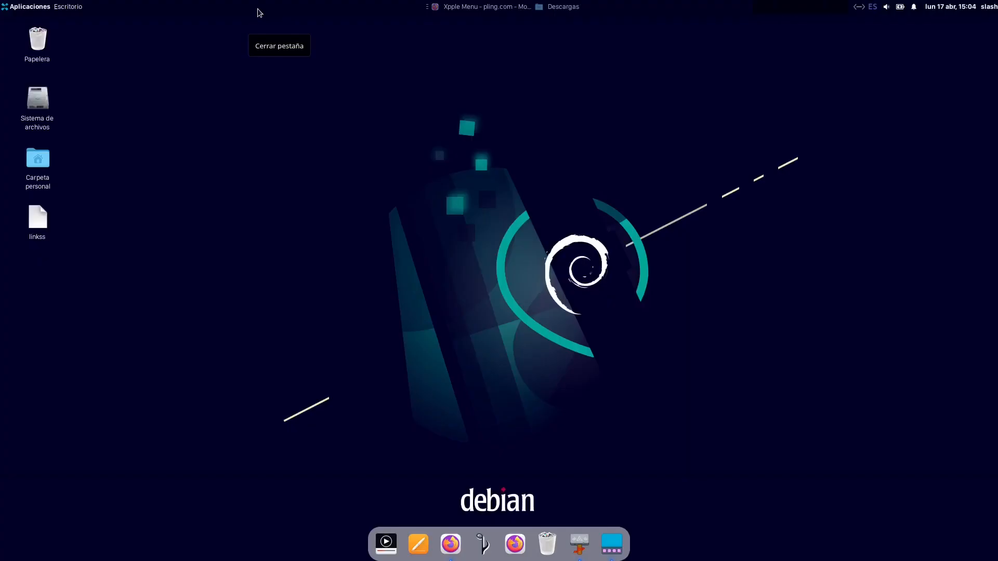
Step: Open the settings of the Menú de aplicaciones element from the element list in the preferences of Panel 1
right_click(258, 11)
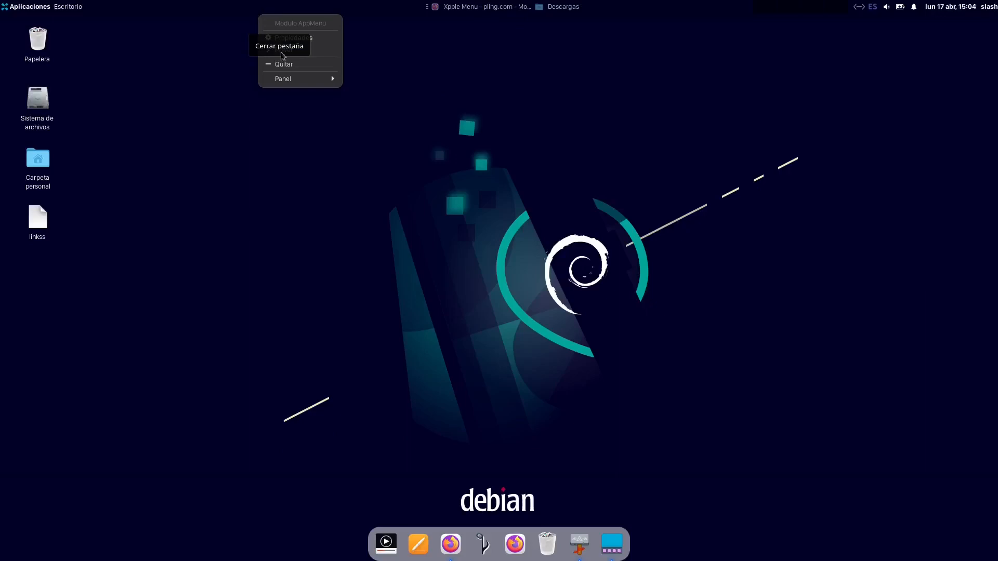
mouse_move(321, 81)
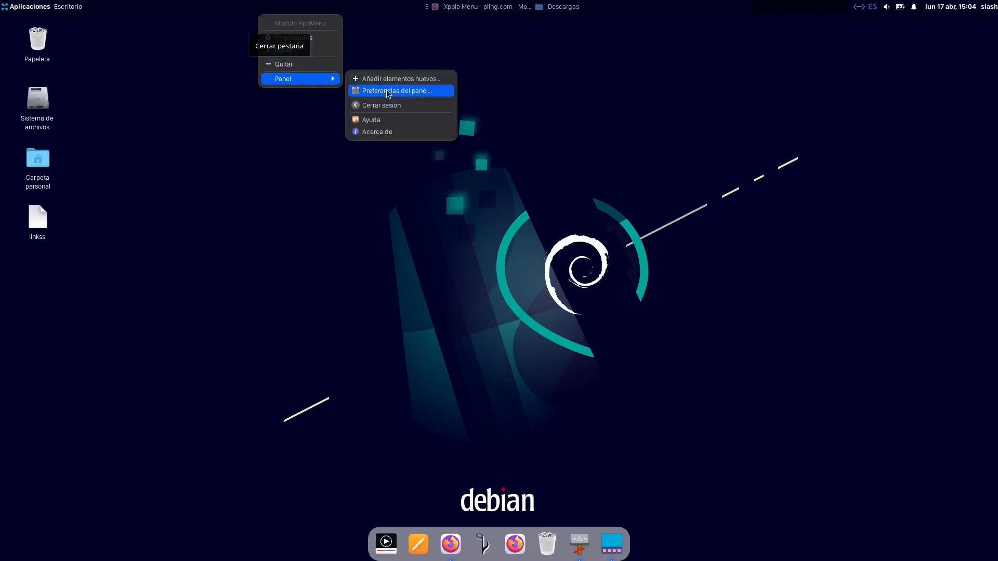
click(387, 92)
click(520, 205)
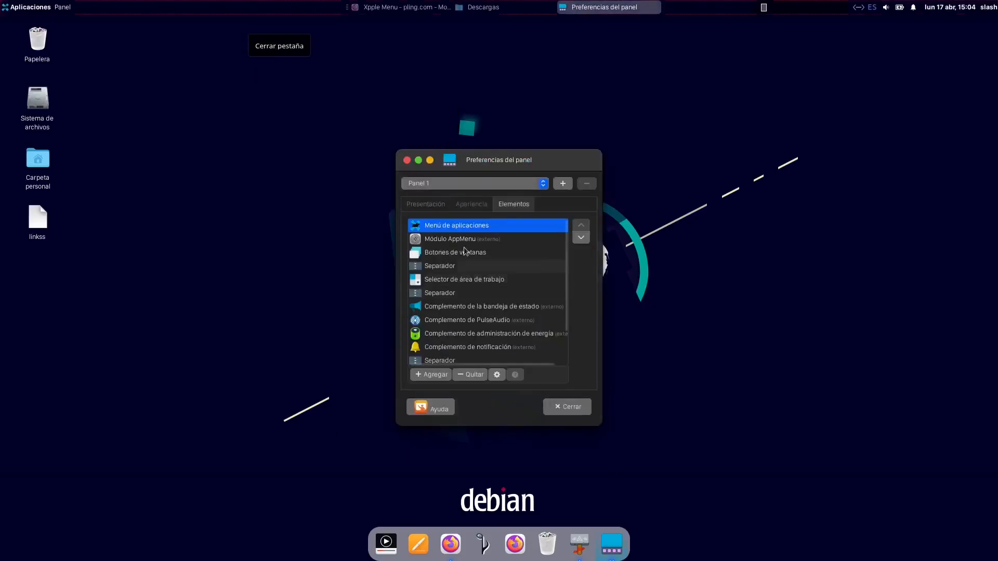
click(496, 374)
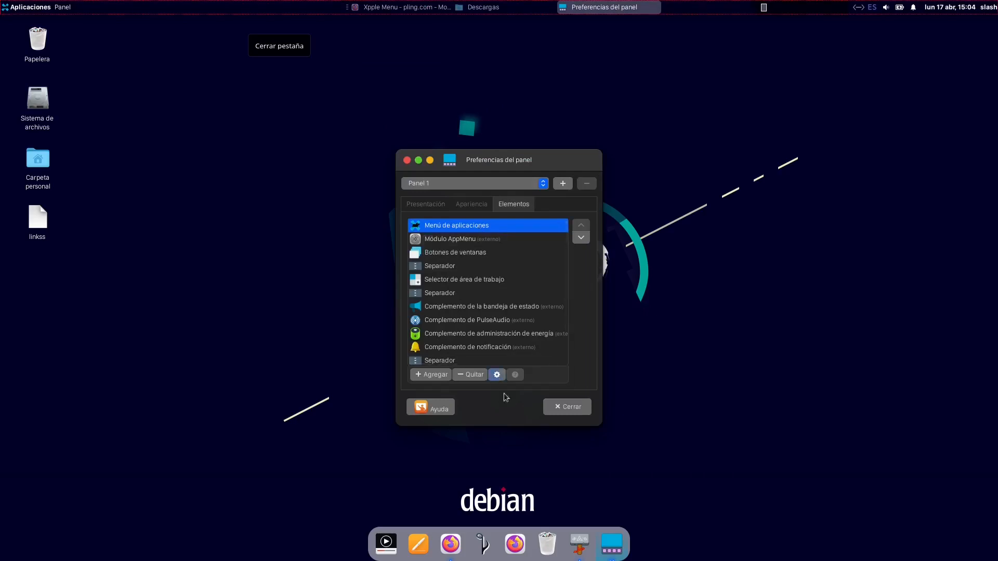
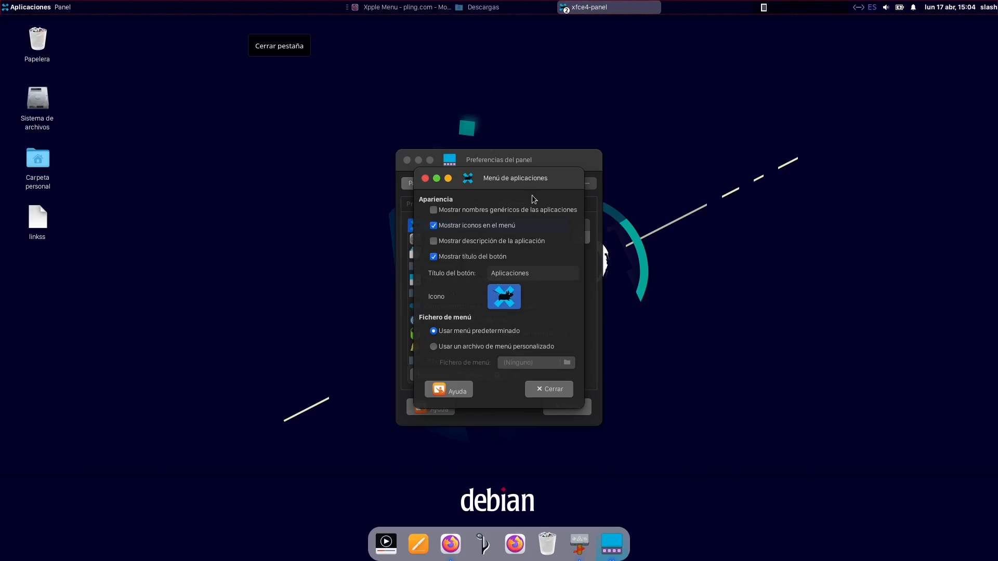
Step: Set the applications menu's icon to the Apple-shaped distributor-logo, searching all icons for distr
click(507, 159)
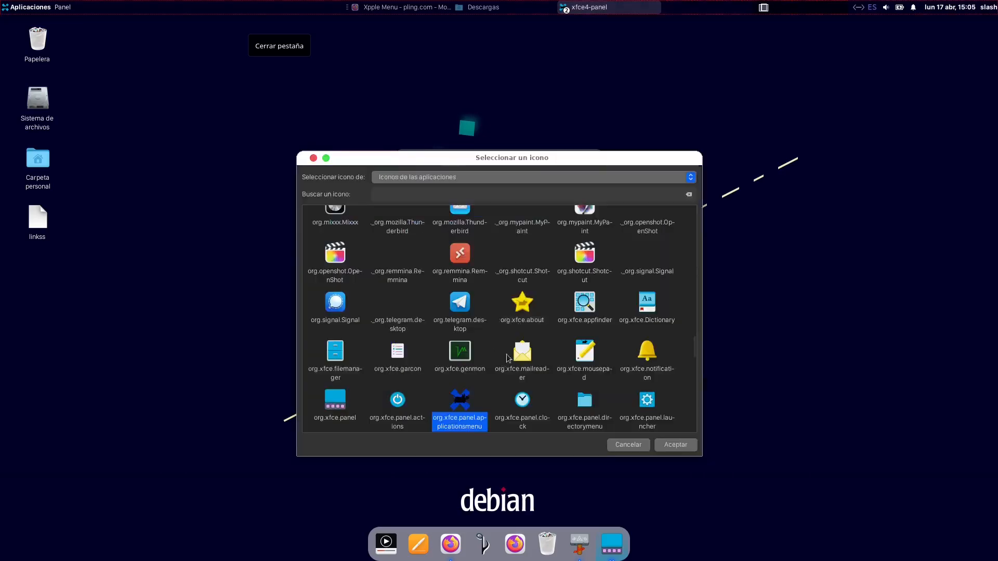
scroll(444, 213, up, 3)
click(435, 179)
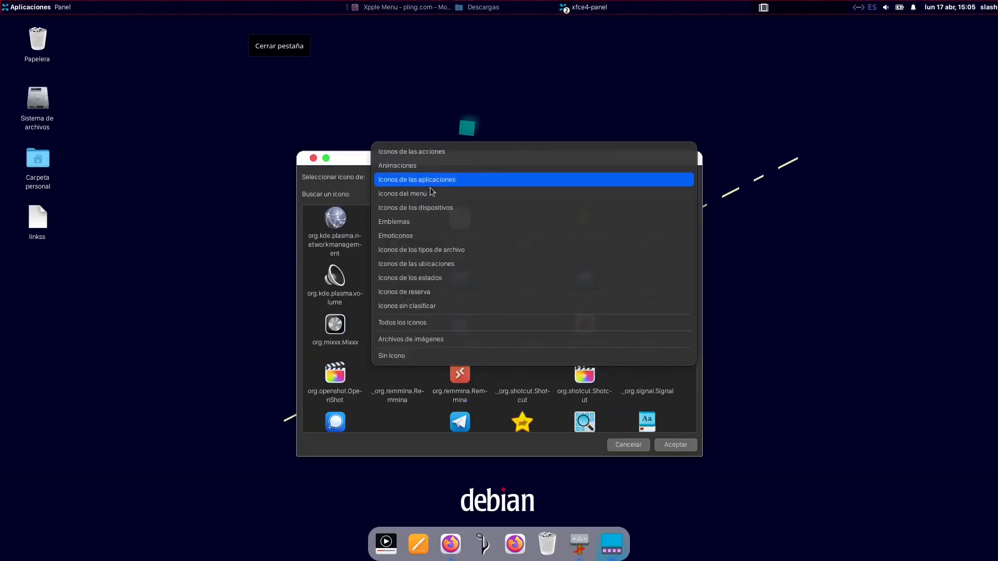
click(421, 322)
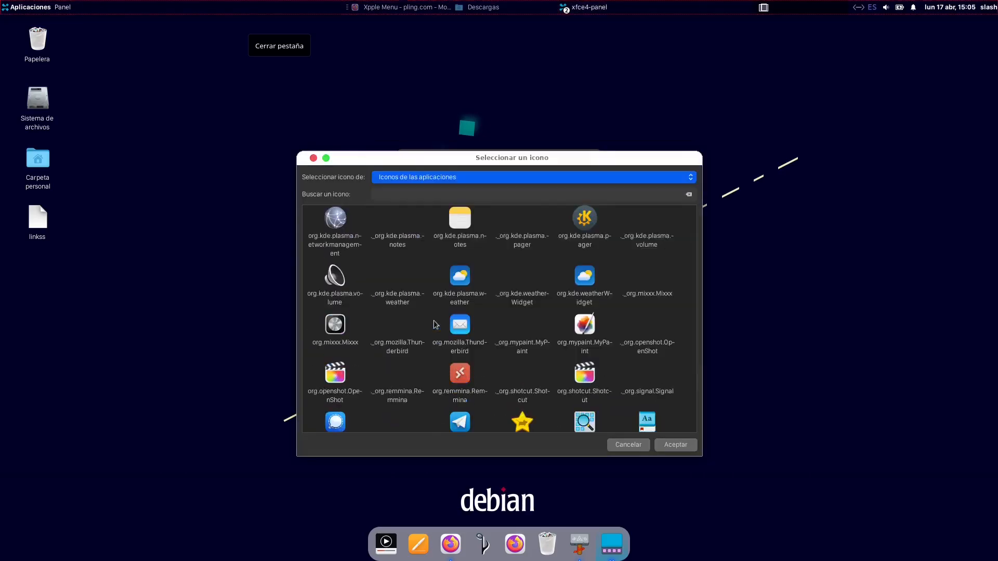
click(412, 193)
text(dis)
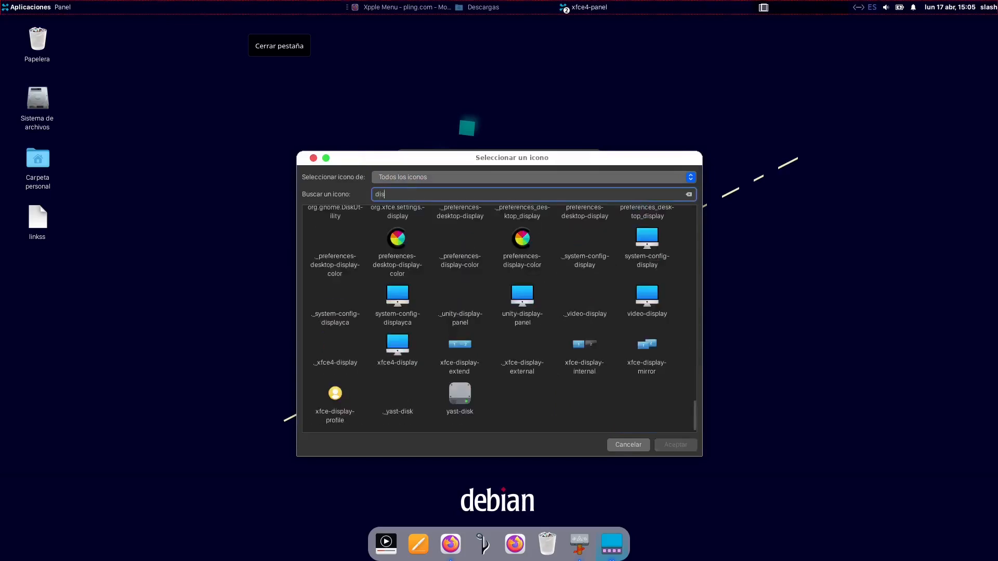
text(tr)
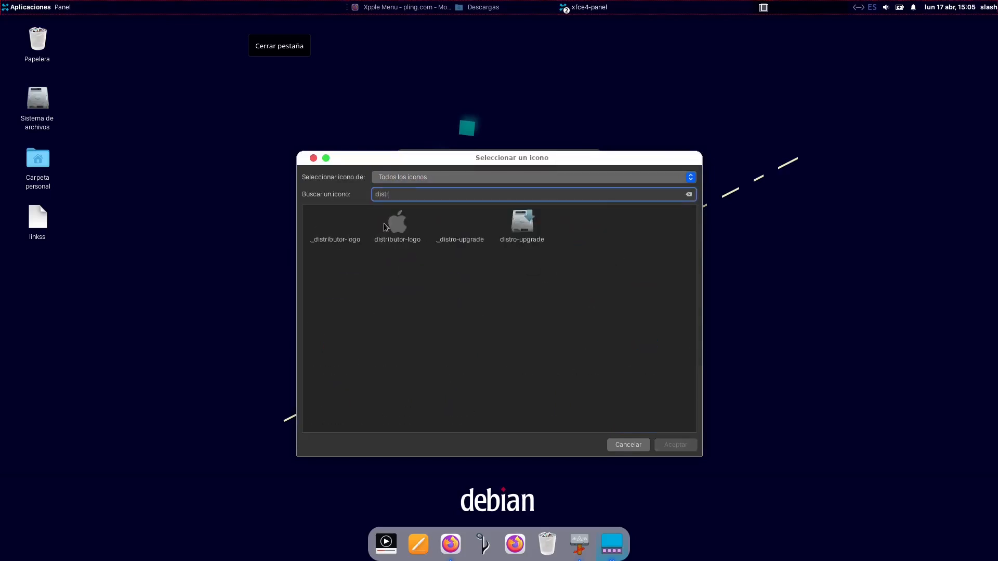
click(390, 225)
click(674, 444)
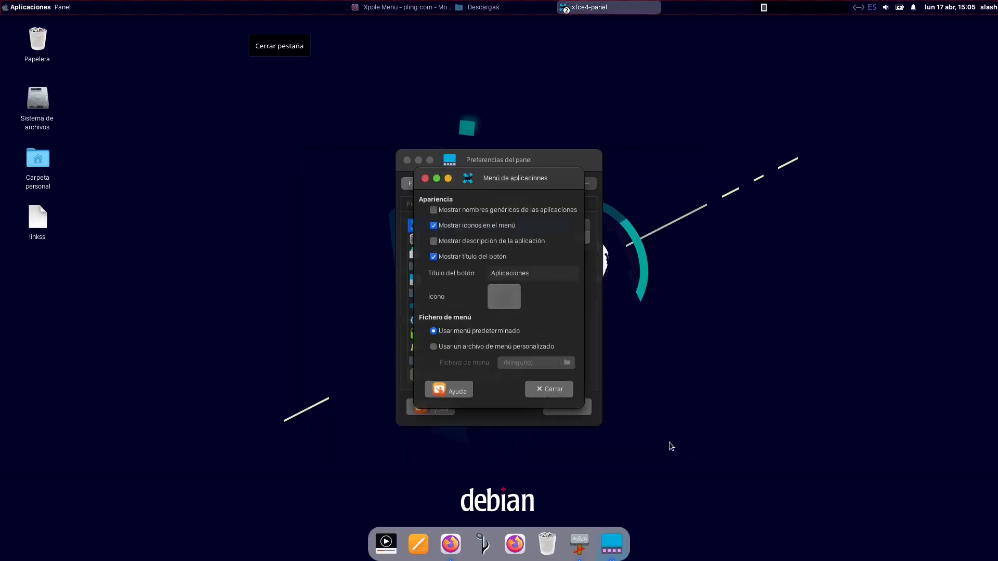
Step: Keep the applications menu's button title shown and set the menu to use a custom menu file
click(434, 257)
click(434, 258)
click(433, 258)
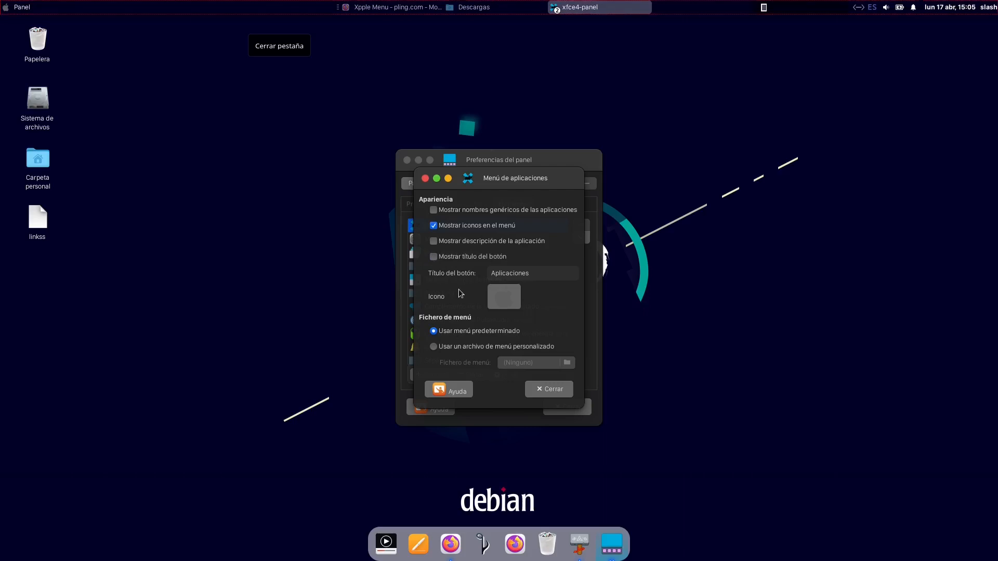
click(438, 260)
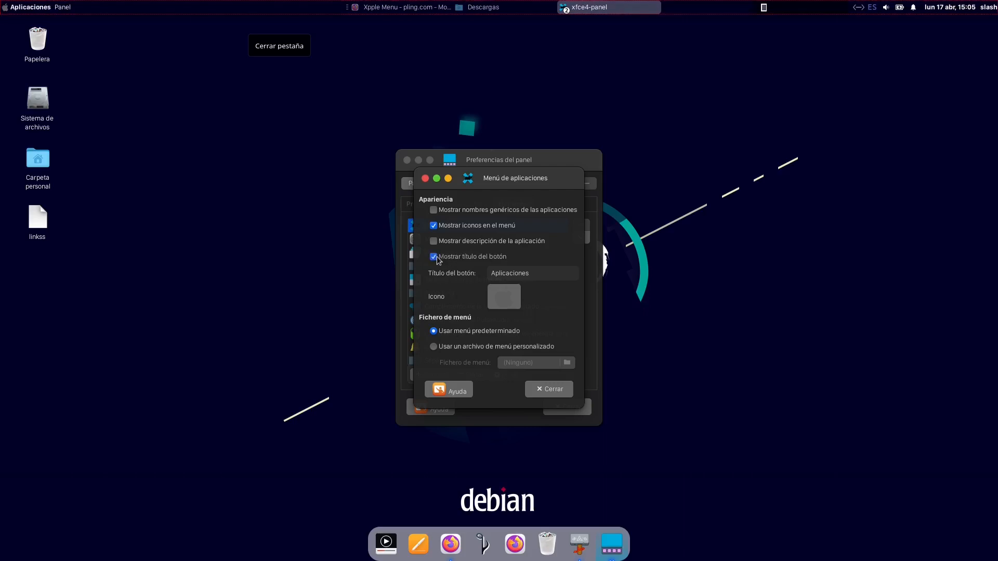
click(465, 347)
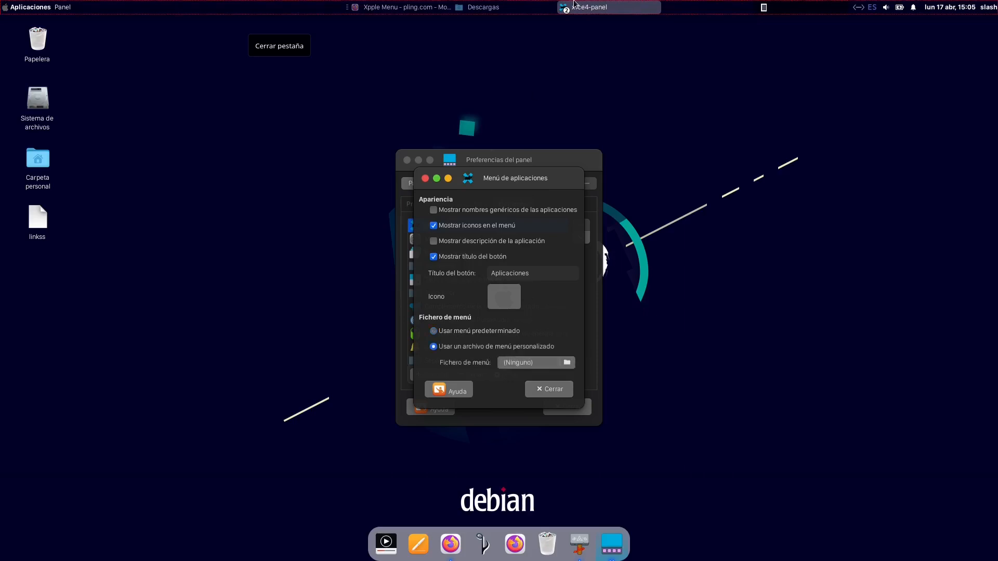
click(488, 12)
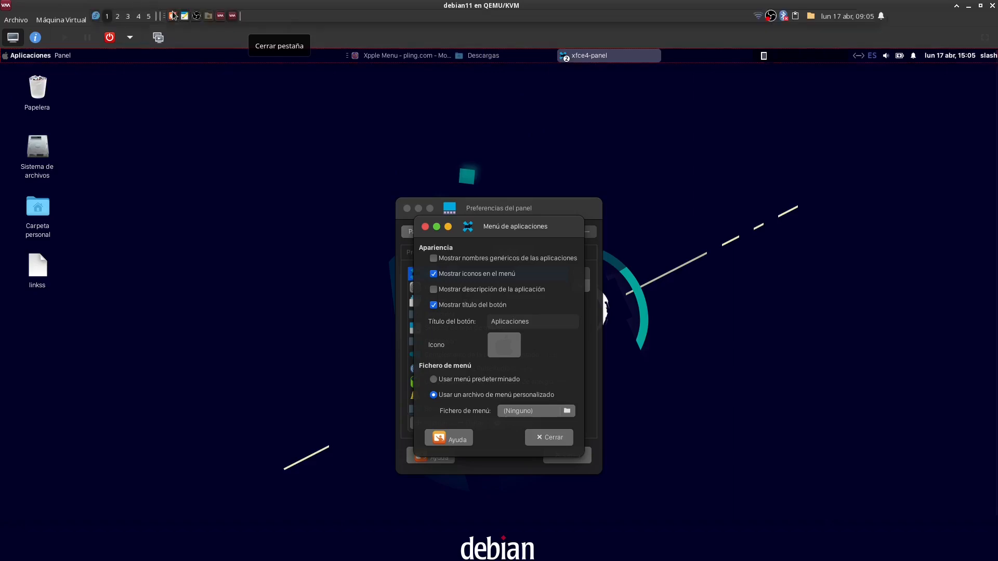
click(97, 15)
click(197, 15)
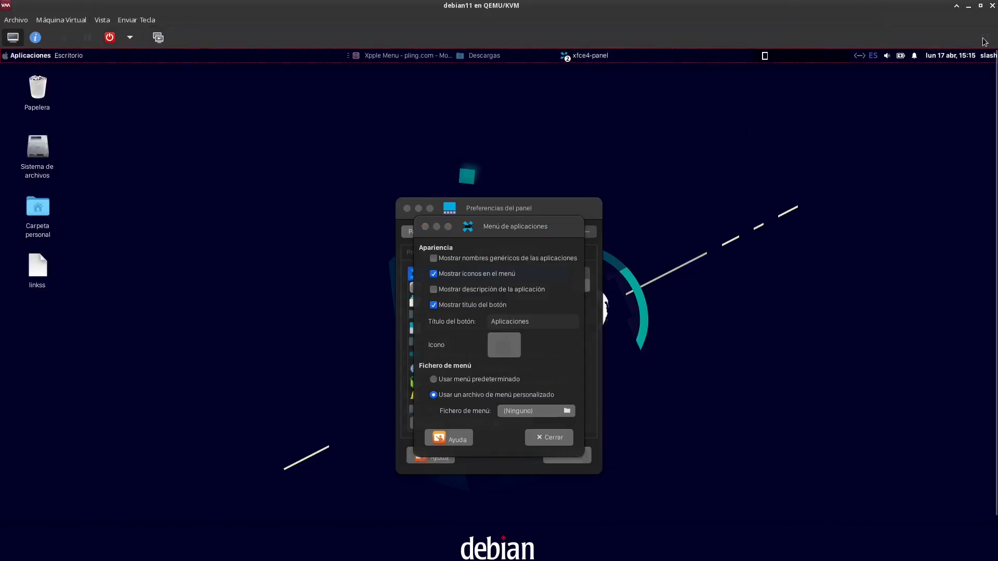
key(F11)
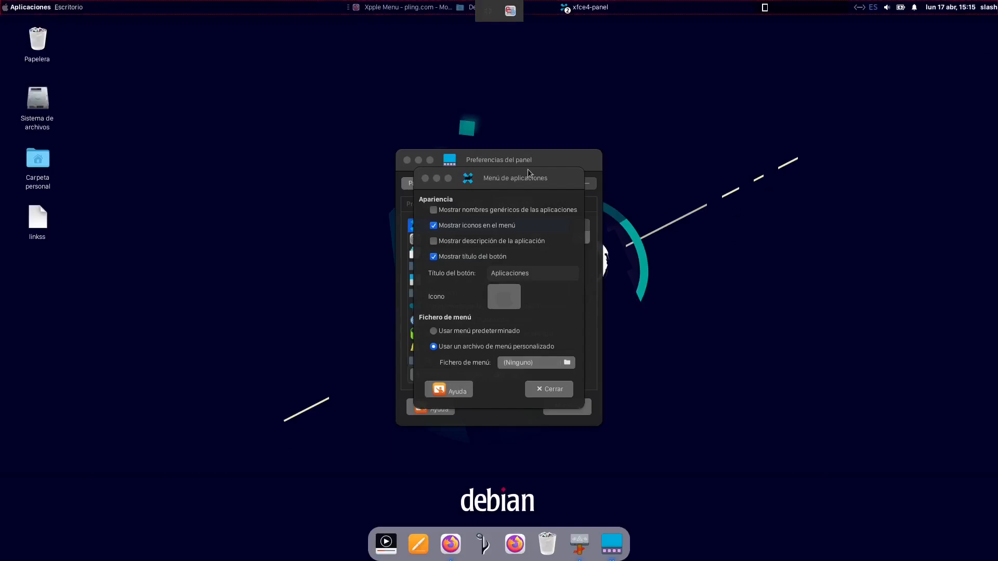
drag(529, 173, 599, 119)
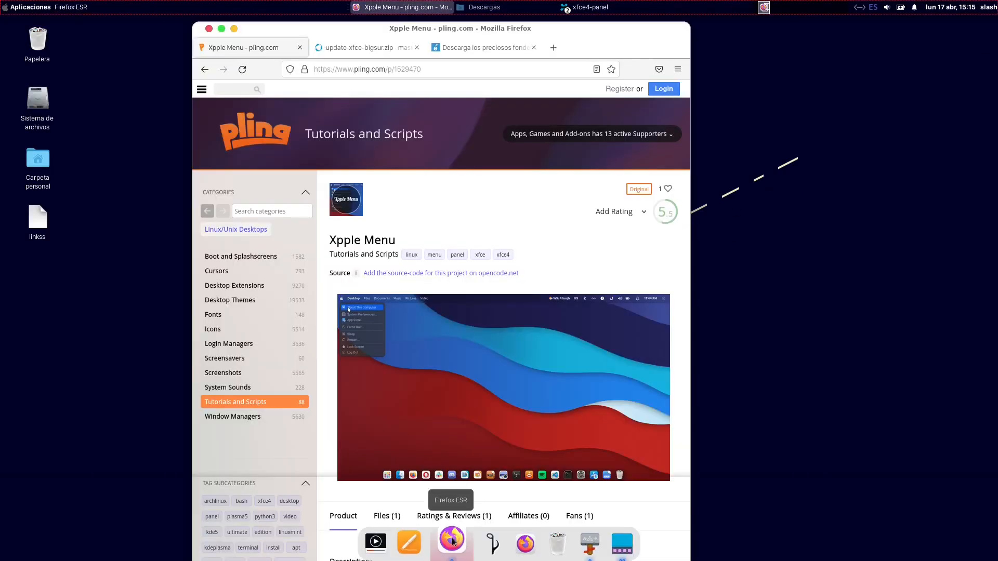
Step: Switch to Firefox and download xpple_menu.zip from the files of the Xpple Menu page on pling.com
click(446, 543)
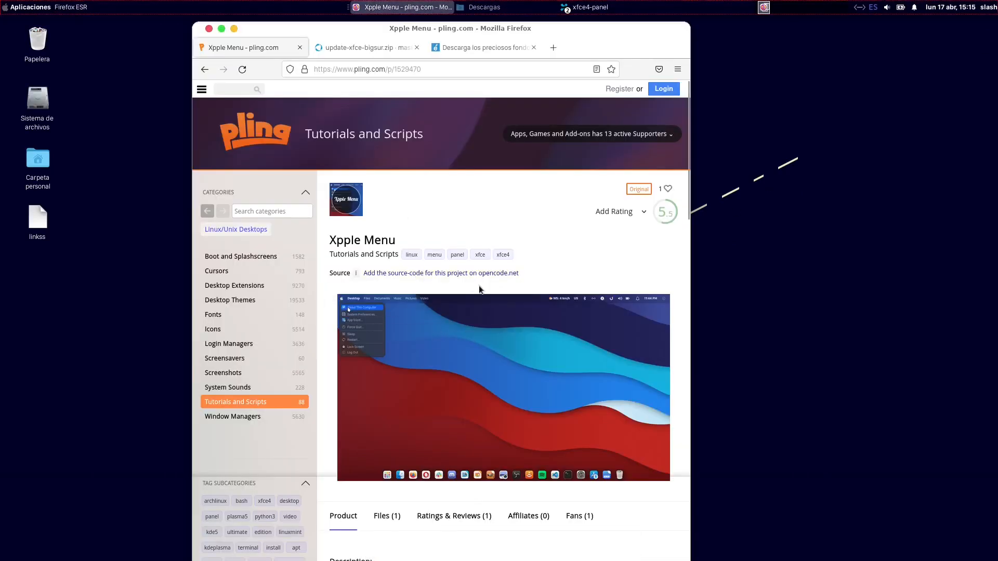
scroll(479, 286, down, 2)
click(388, 398)
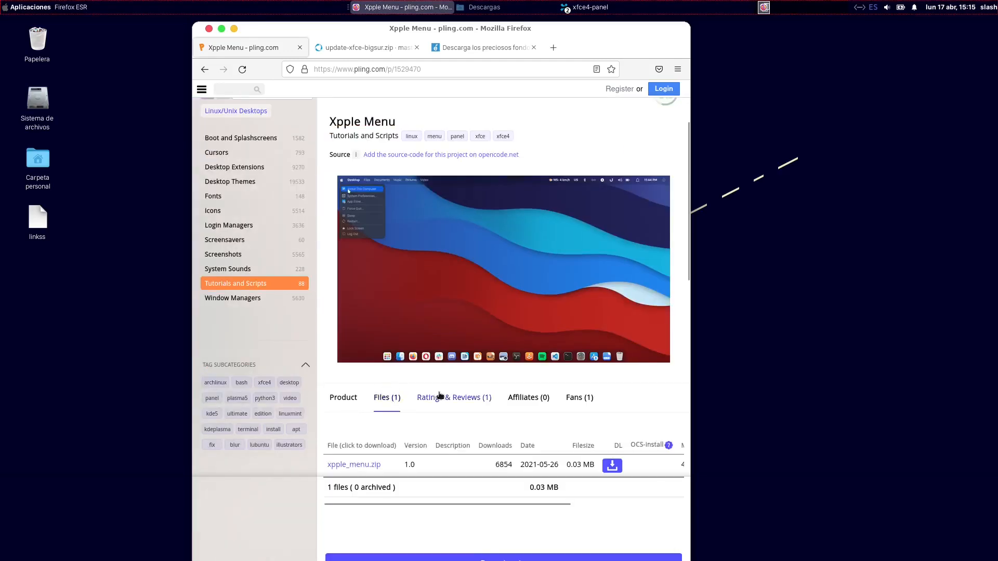
scroll(439, 396, down, 3)
click(343, 287)
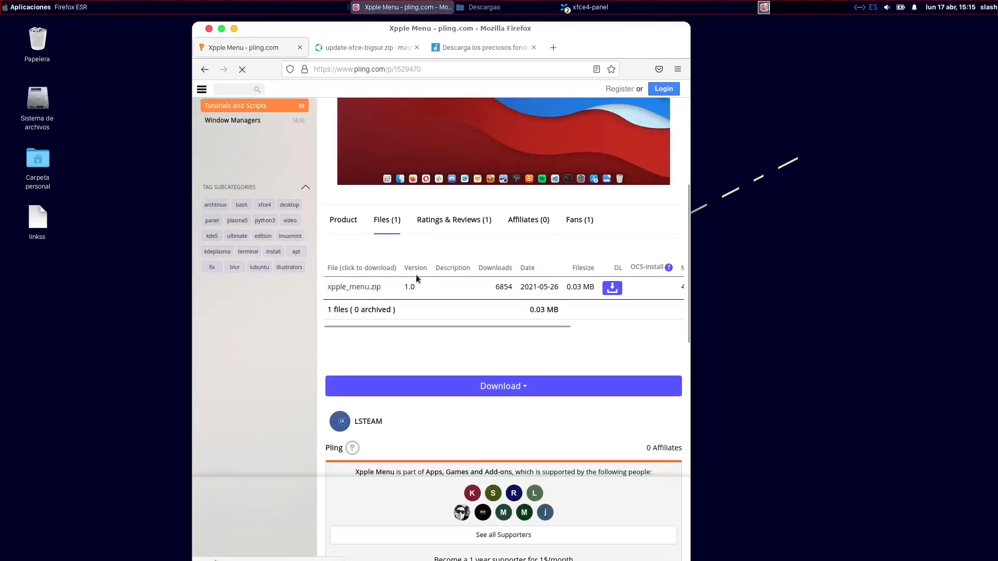
click(438, 301)
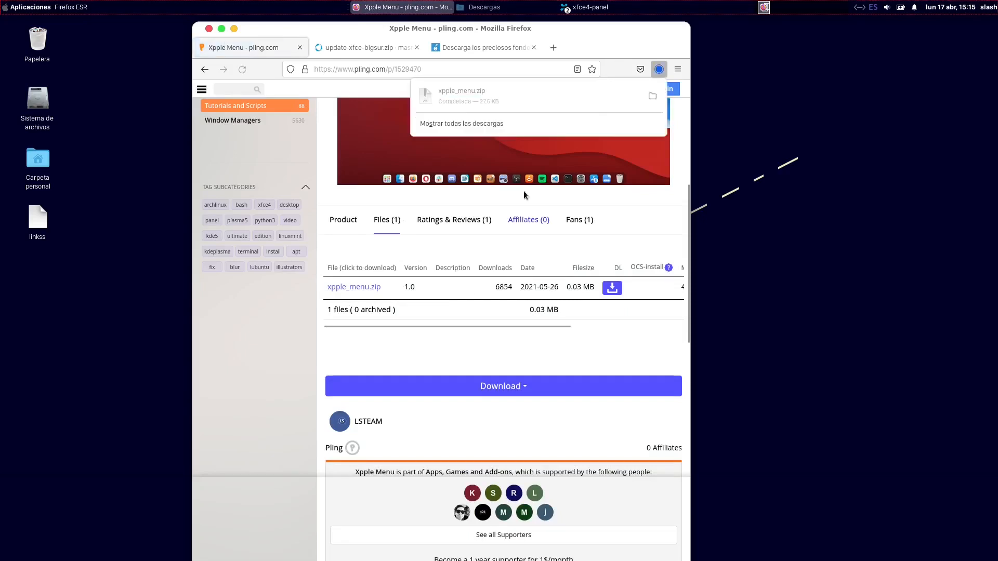
Step: Switch to the Descargas folder in the file manager and extract xpple_menu.zip there
click(523, 12)
right_click(458, 237)
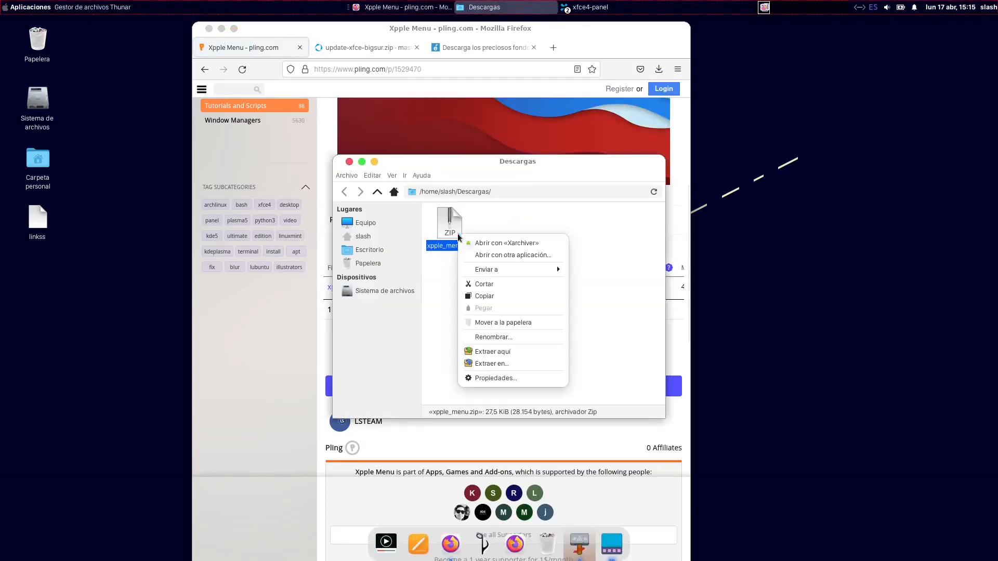
click(494, 352)
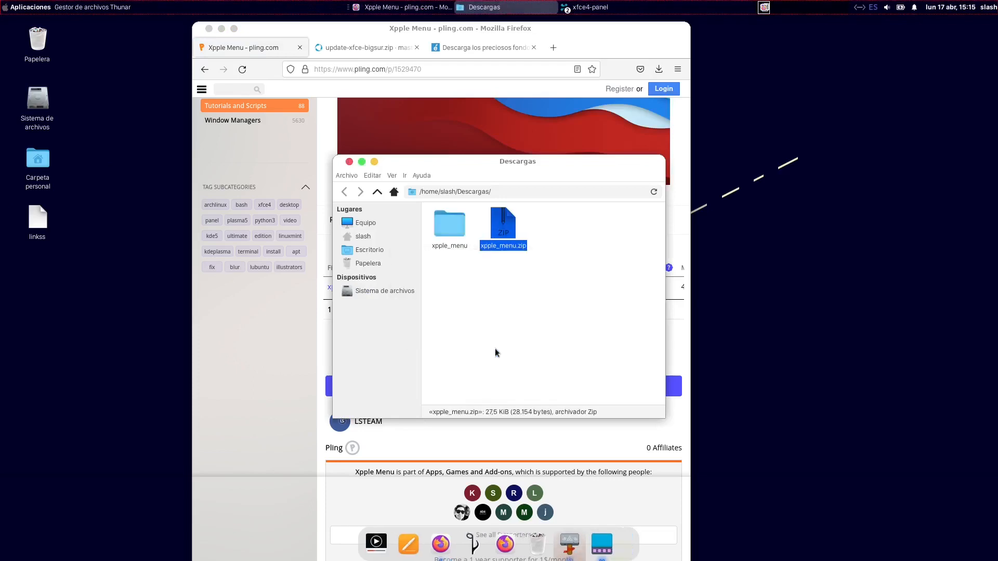
Step: Copy the applications folder from inside the extracted xpple_menu folder
double_click(464, 230)
click(442, 236)
right_click(442, 236)
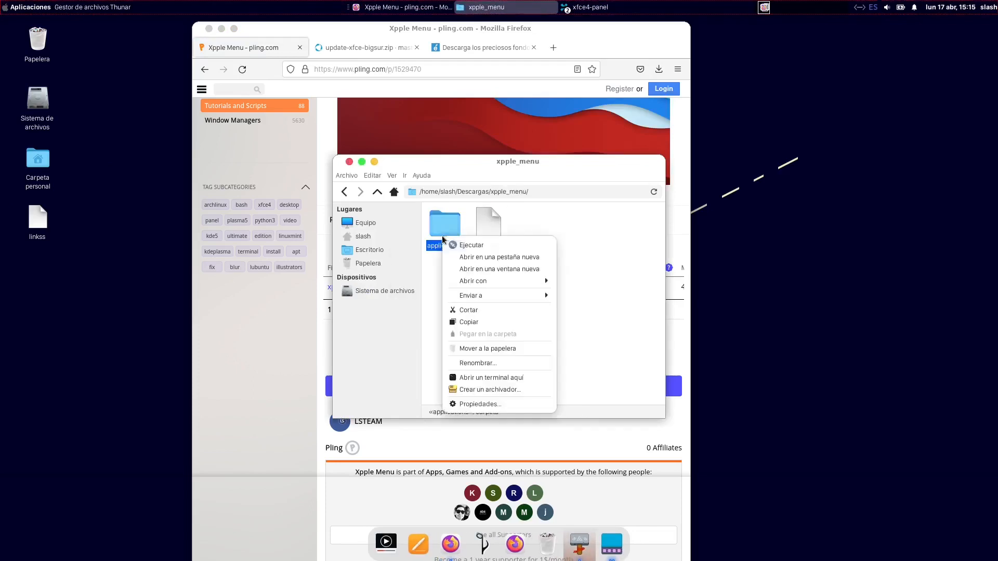
click(475, 321)
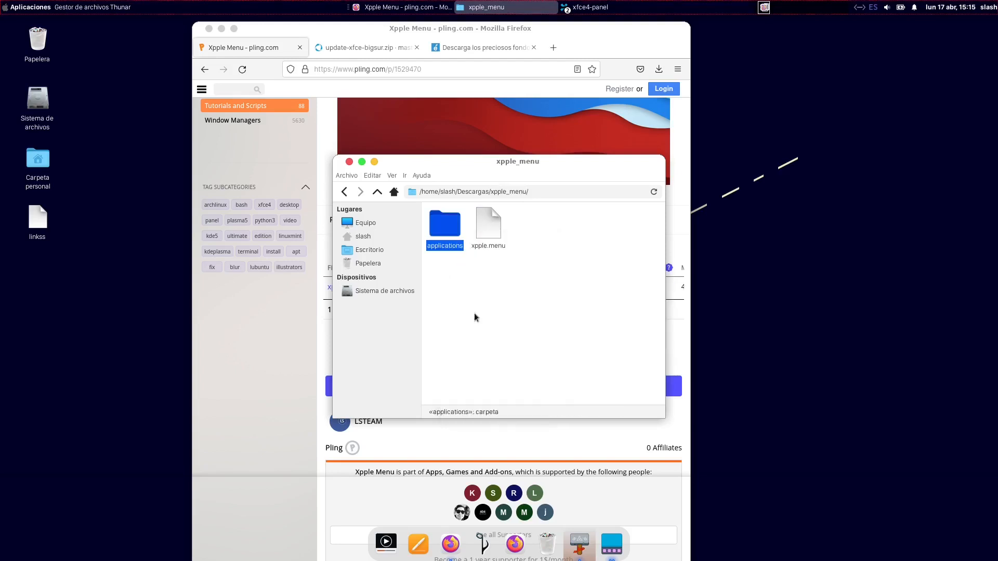
Step: Go from the computer's file system to the personal folder inside home and show its hidden files
click(394, 225)
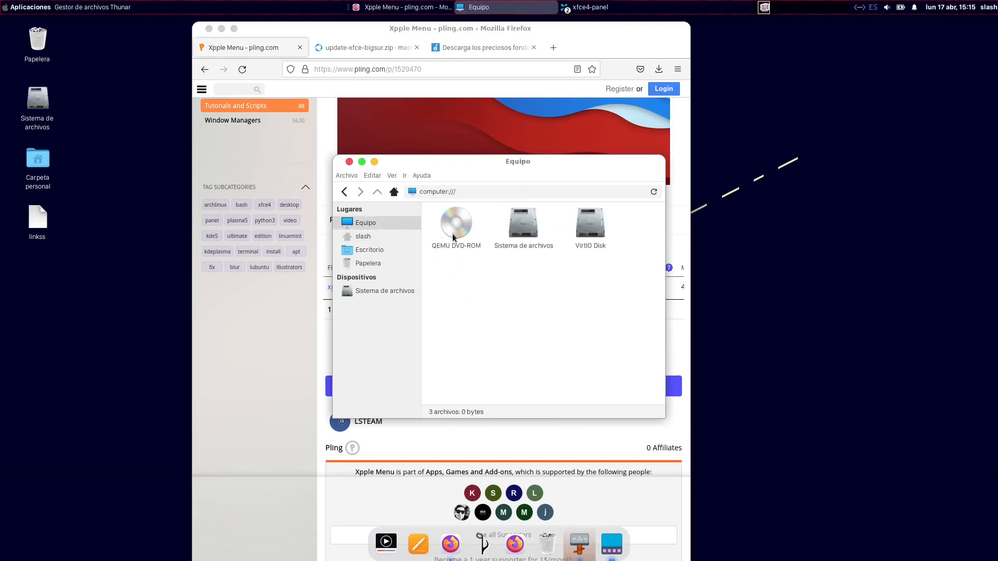
click(448, 227)
double_click(523, 229)
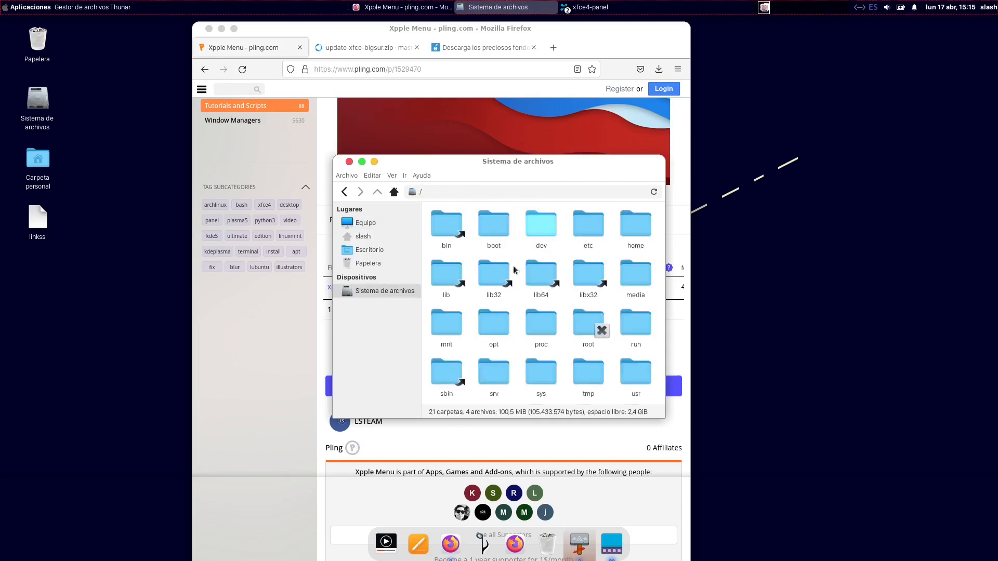
double_click(628, 242)
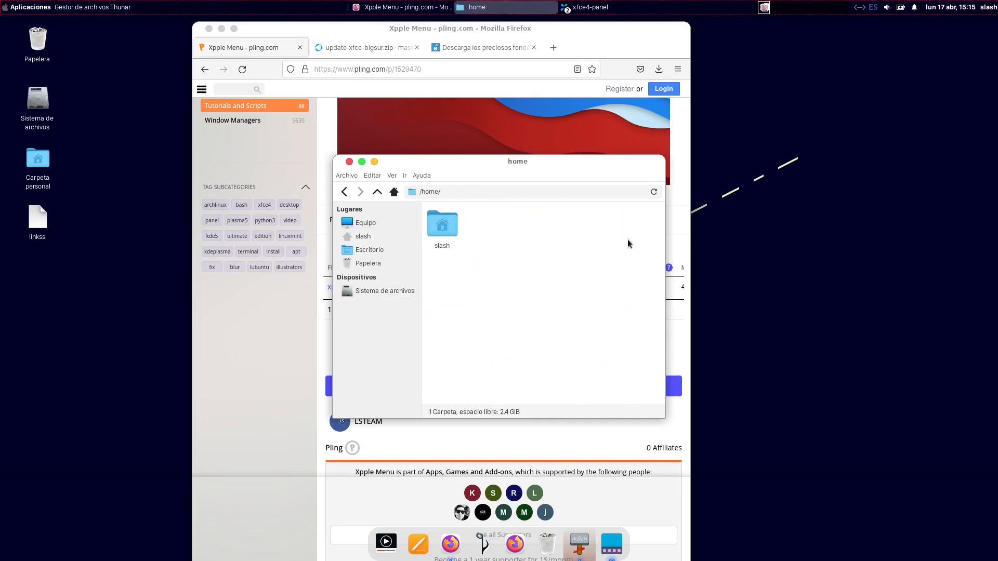
click(444, 235)
double_click(445, 235)
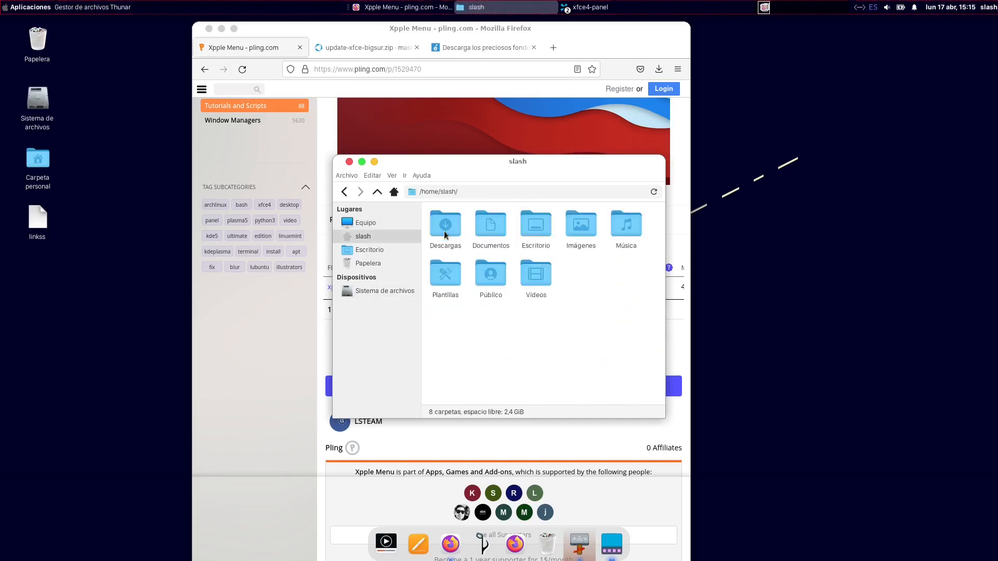
click(392, 176)
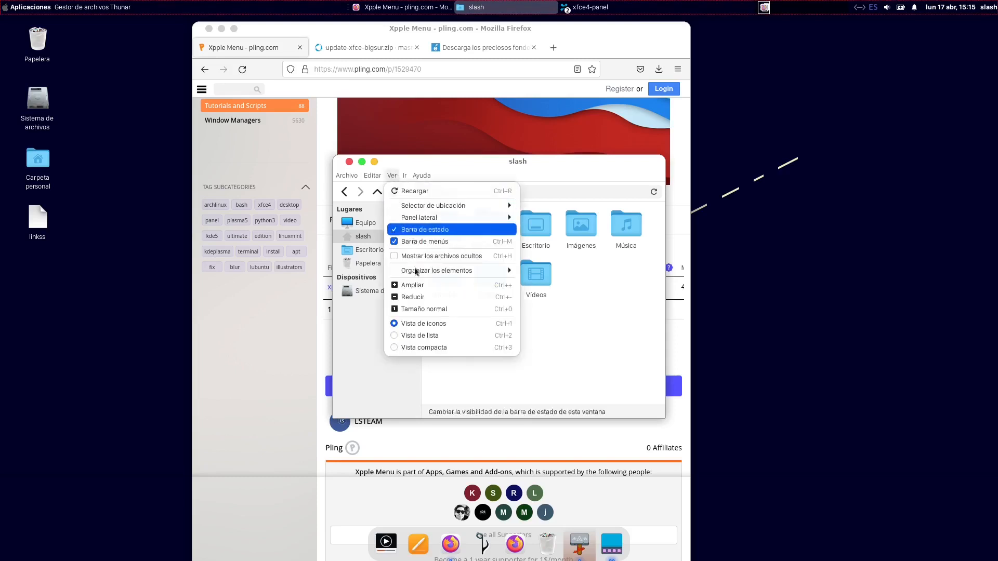
click(429, 257)
Step: Paste the copied applications folder into the .local/share folder of the home directory
double_click(458, 271)
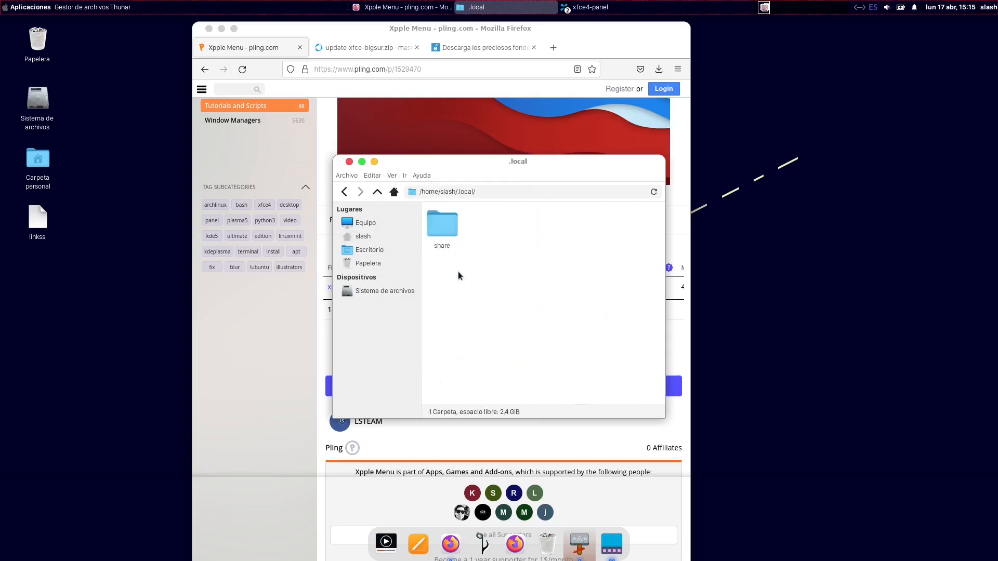
double_click(439, 231)
right_click(632, 333)
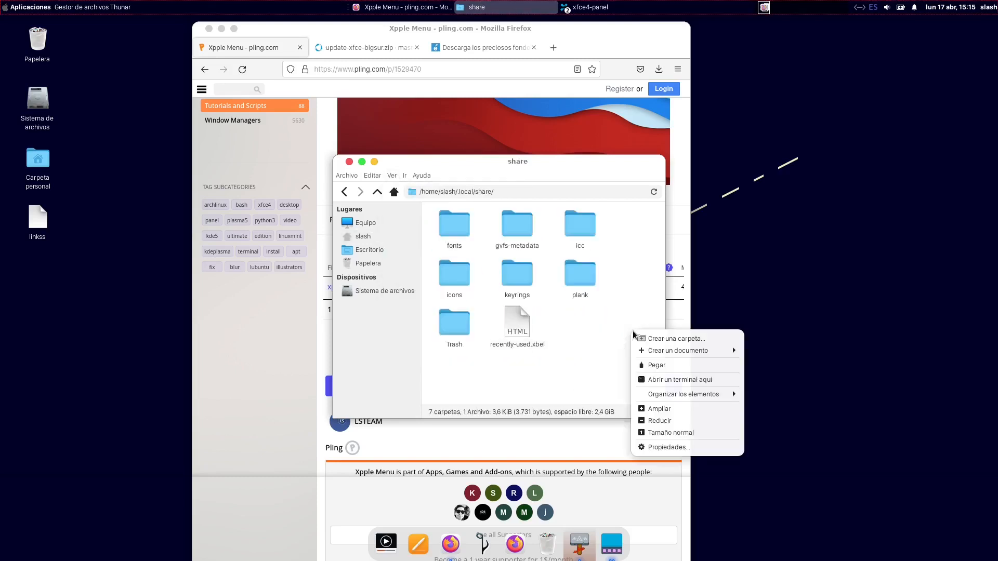
click(653, 367)
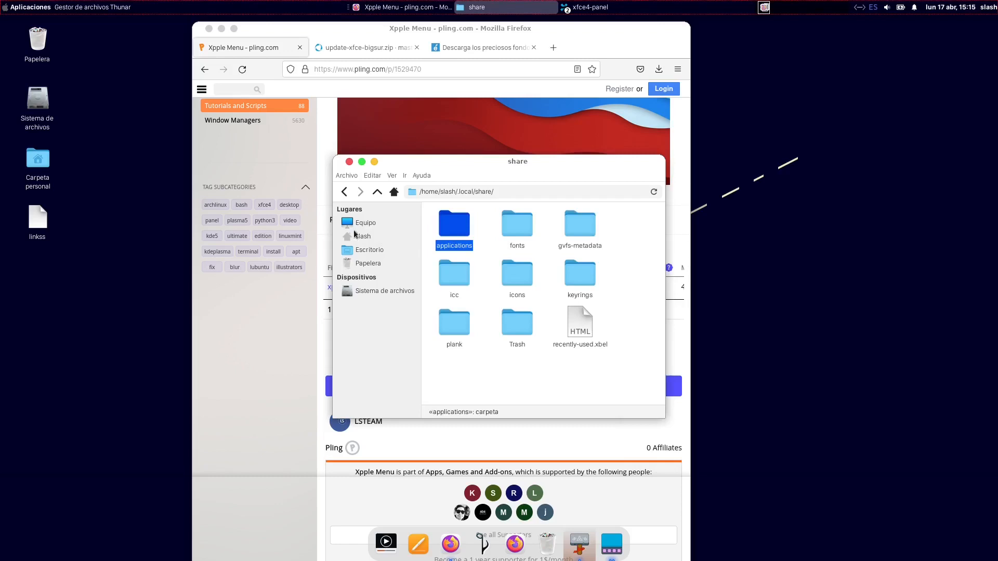
Step: Return to the home directory and create a new folder named menu inside .config
click(344, 192)
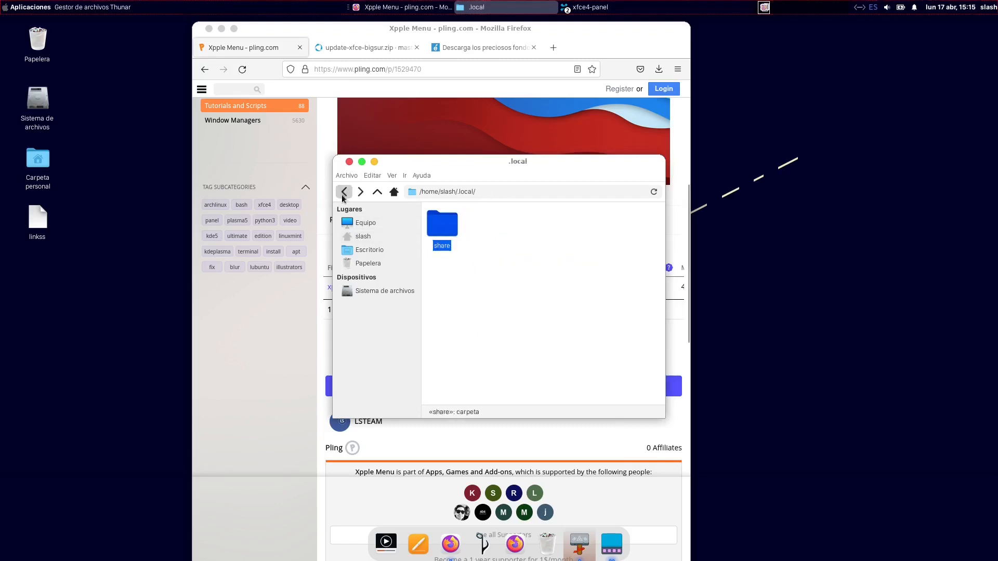
click(343, 192)
double_click(521, 236)
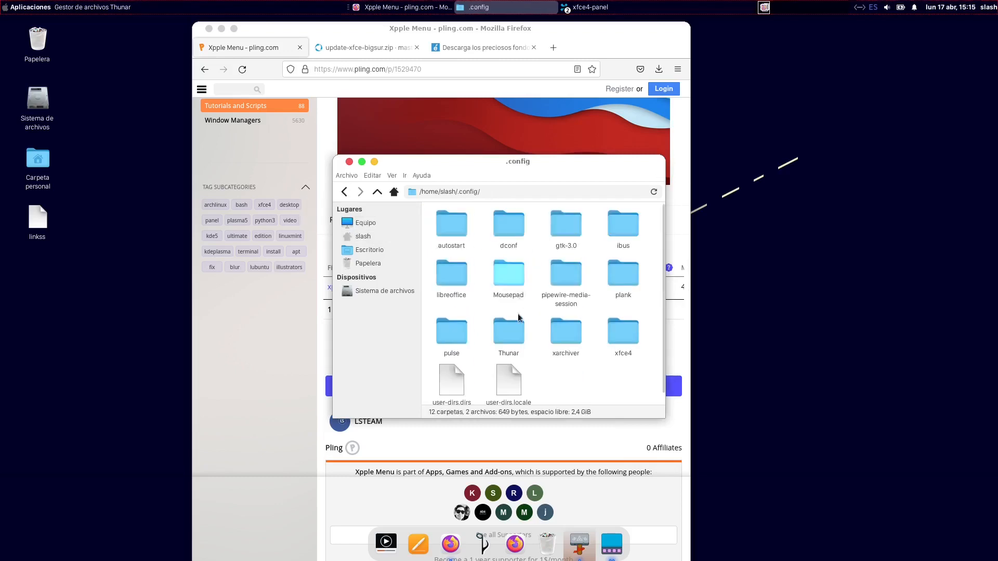
right_click(541, 371)
click(556, 385)
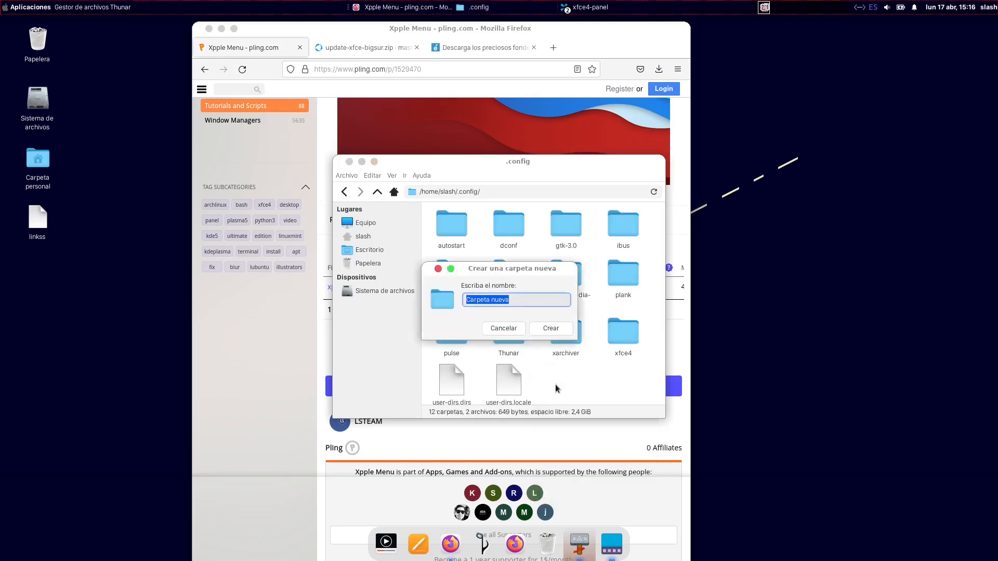
text(menu)
key(Return)
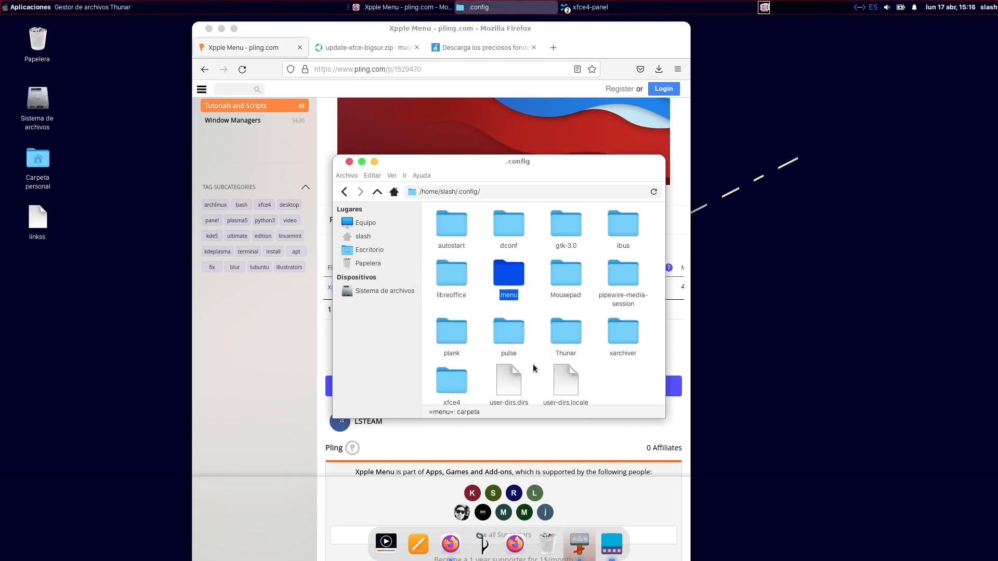
Step: Open the home directory in a second tab and copy xpple.menu from Descargas/xpple_menu
right_click(373, 238)
click(452, 270)
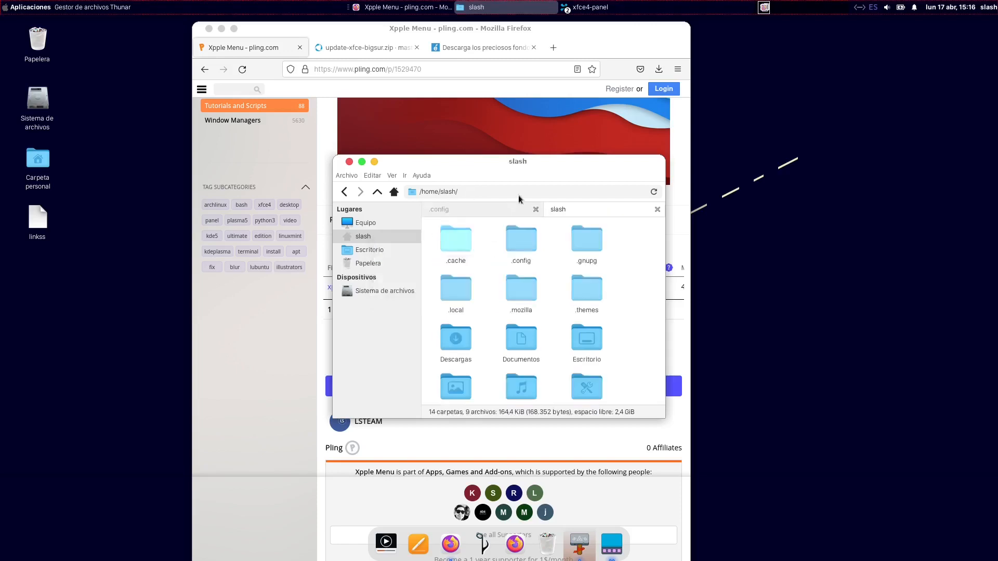
double_click(455, 340)
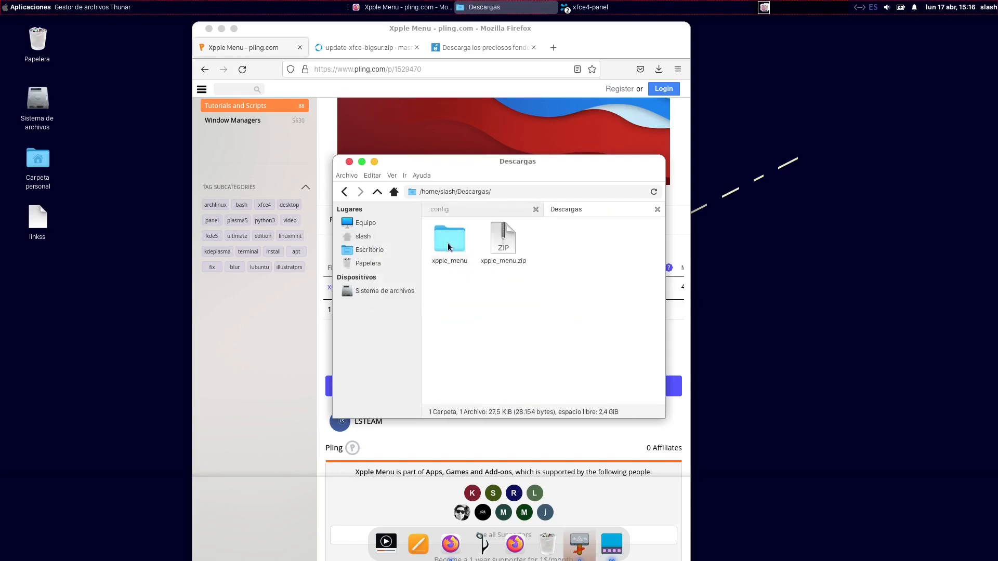
double_click(448, 242)
click(483, 246)
right_click(482, 251)
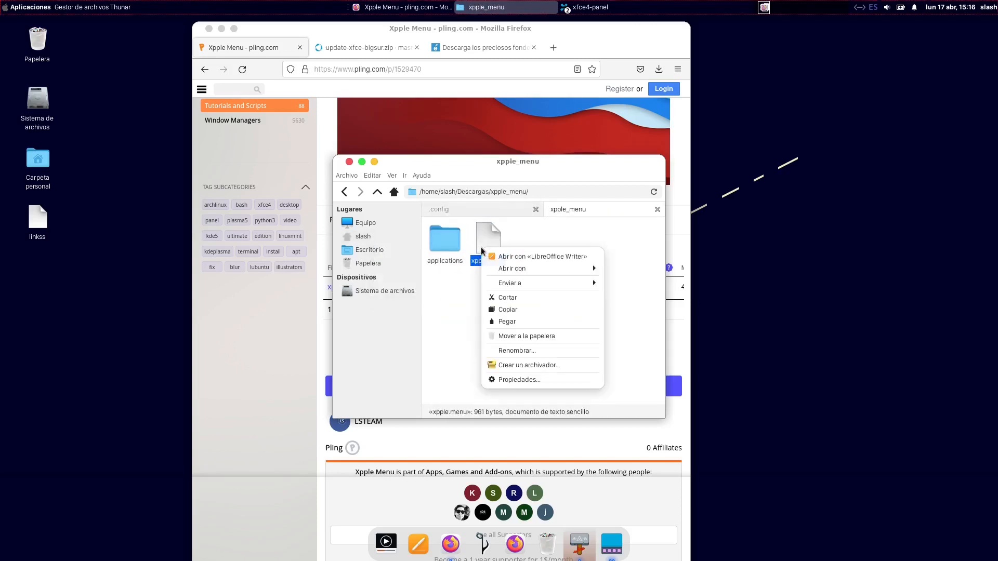
click(508, 309)
Step: Return to the .config tab and paste xpple.menu into the new menu folder
click(468, 211)
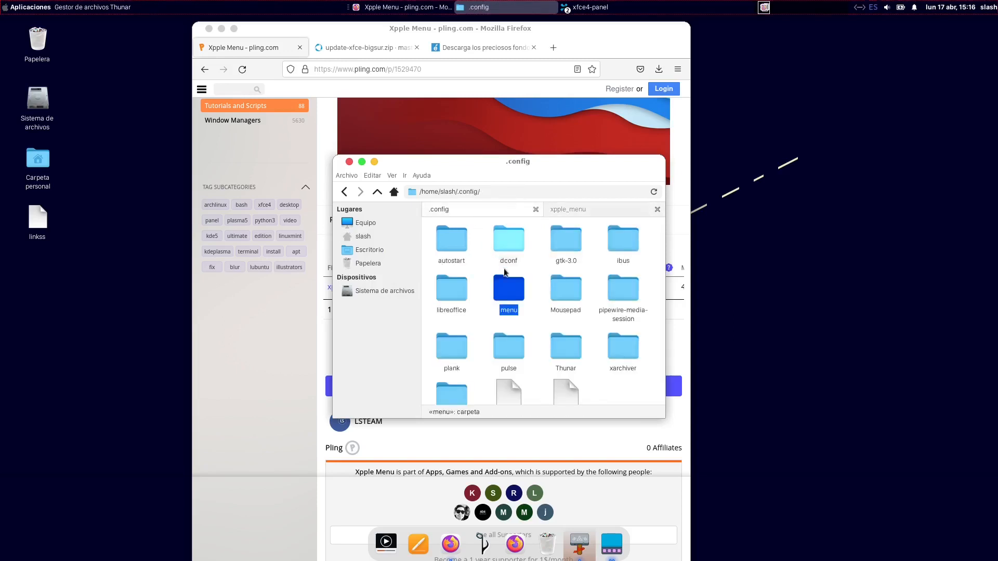
right_click(529, 287)
click(507, 292)
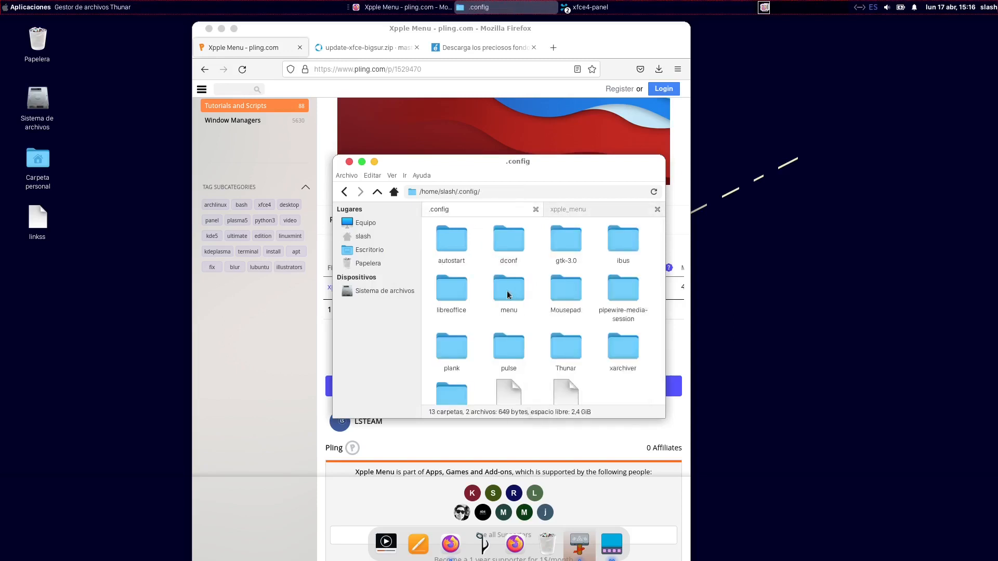
double_click(507, 292)
right_click(509, 289)
click(538, 330)
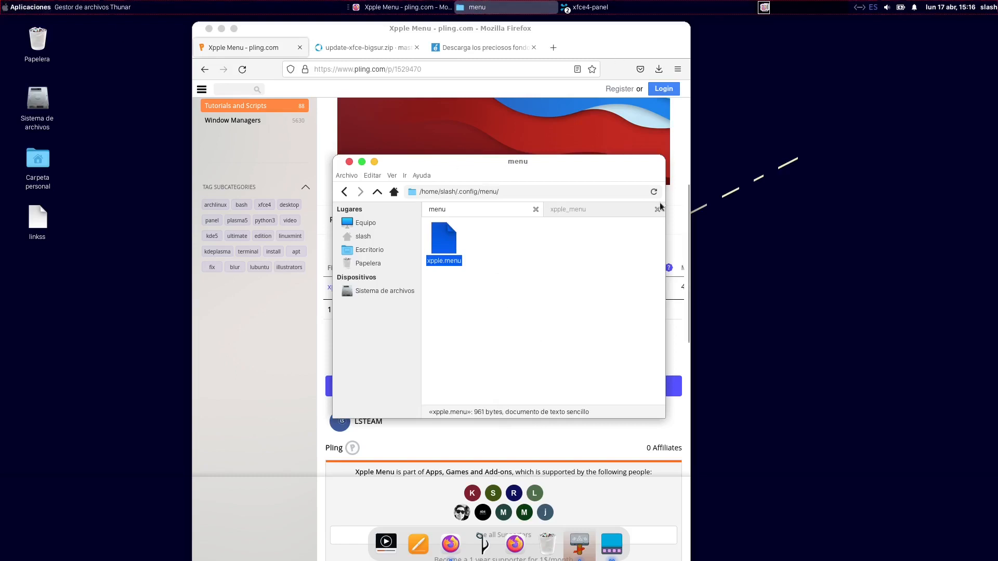
Step: Bring back the settings window of the panel's applications menu and move it slightly aside
right_click(689, 8)
mouse_move(741, 80)
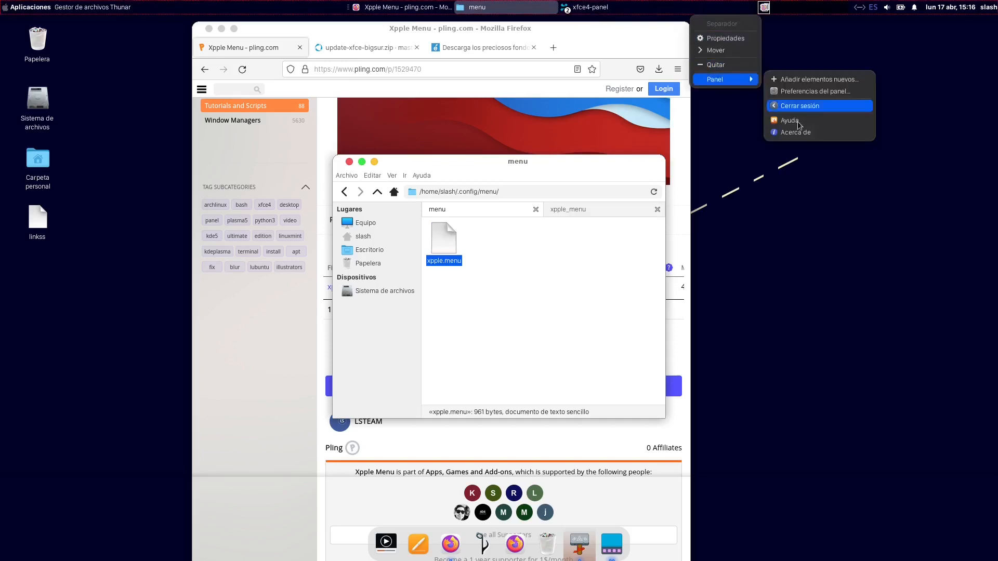
click(807, 94)
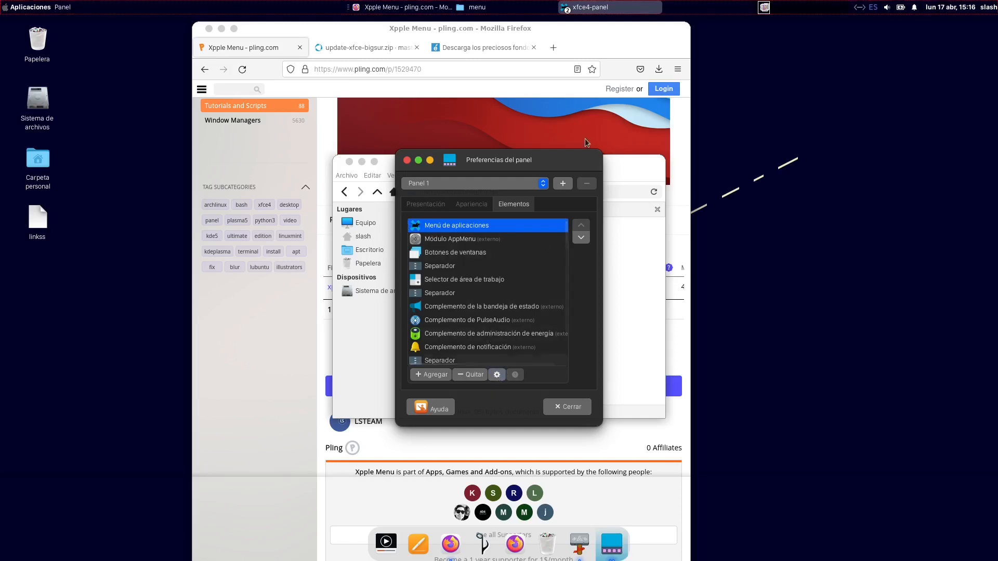
click(584, 7)
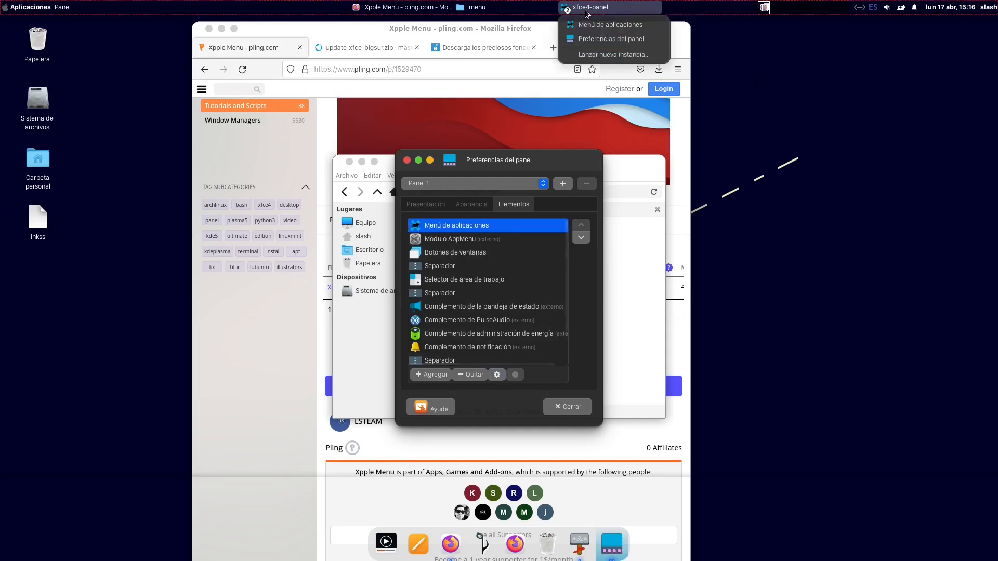
click(586, 41)
click(592, 12)
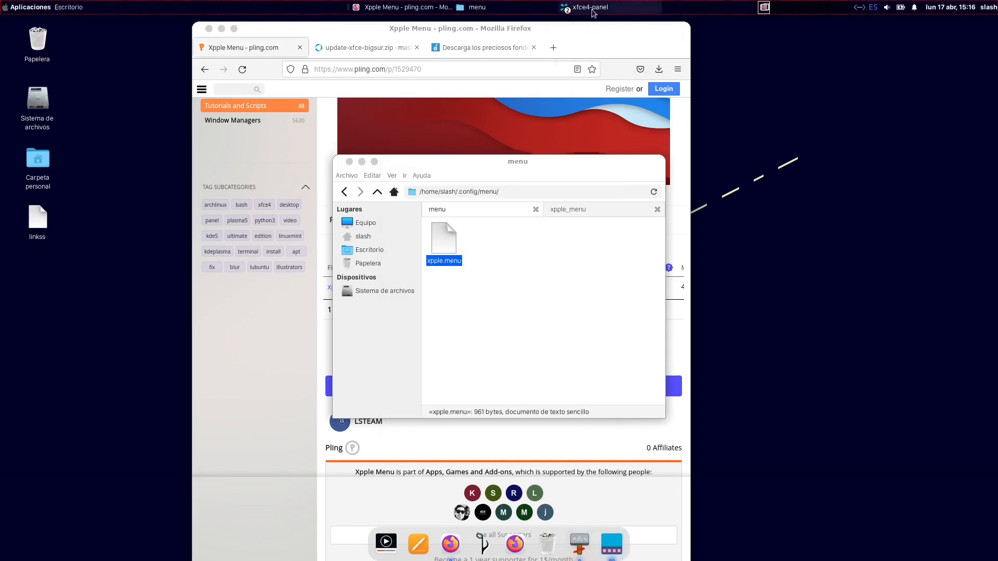
click(591, 26)
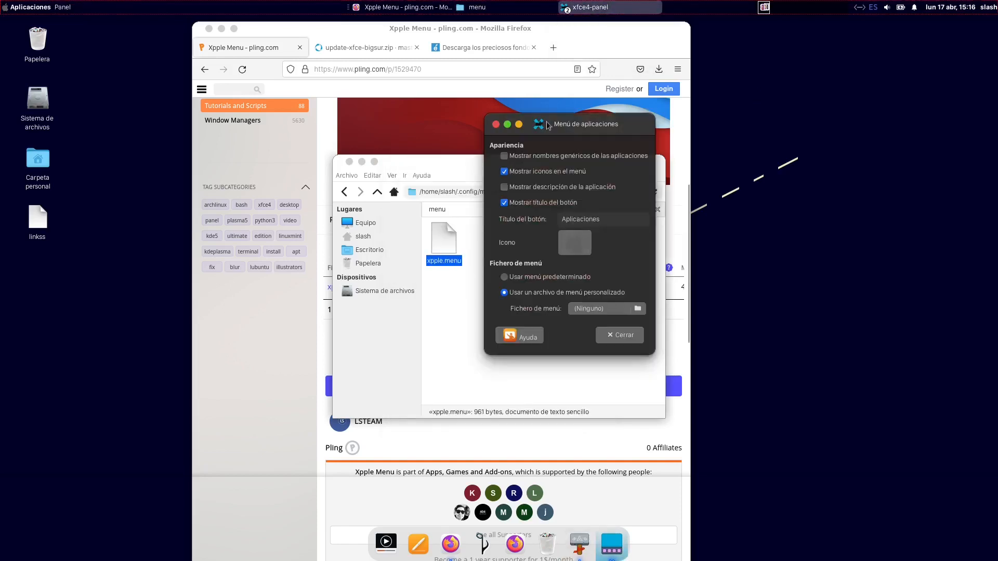
drag(538, 125, 492, 127)
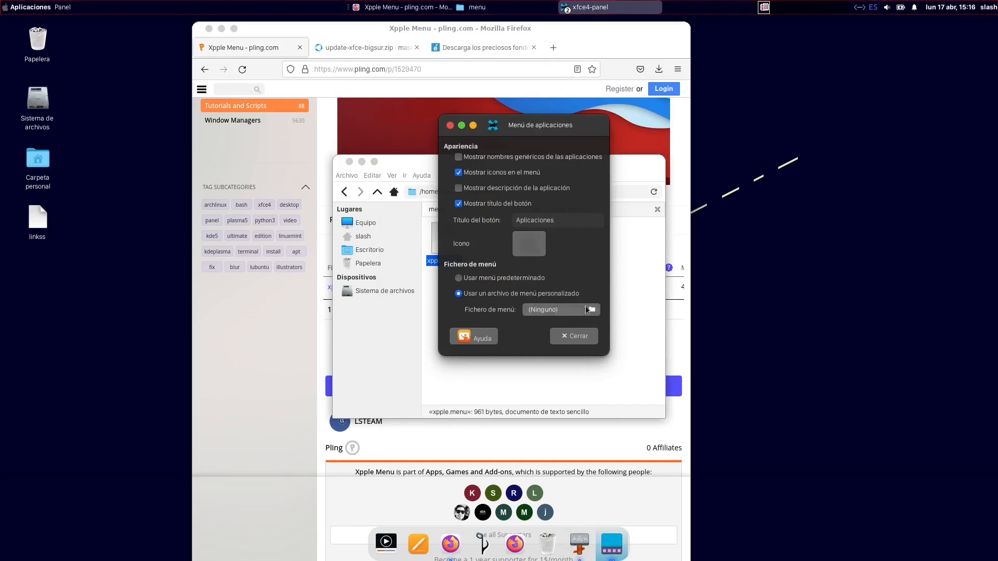
Step: Browse for the custom menu file through the computer's home directory to the personal folder, showing hidden files
click(591, 311)
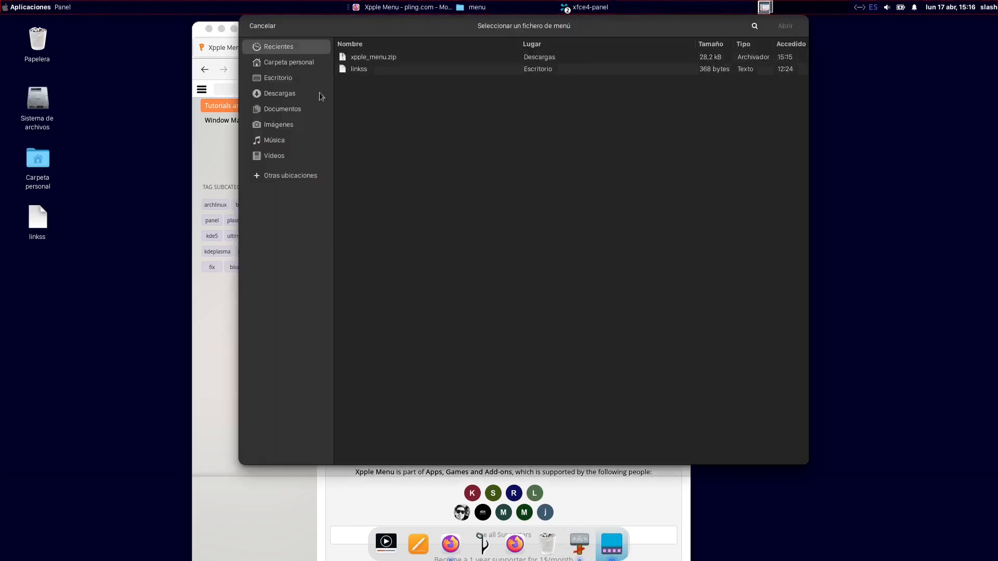
click(288, 176)
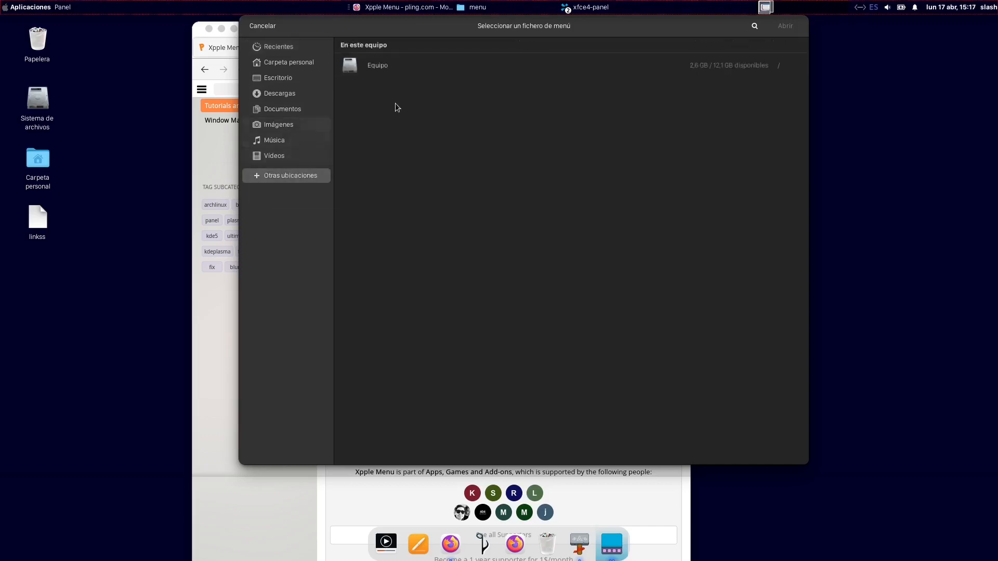
click(391, 76)
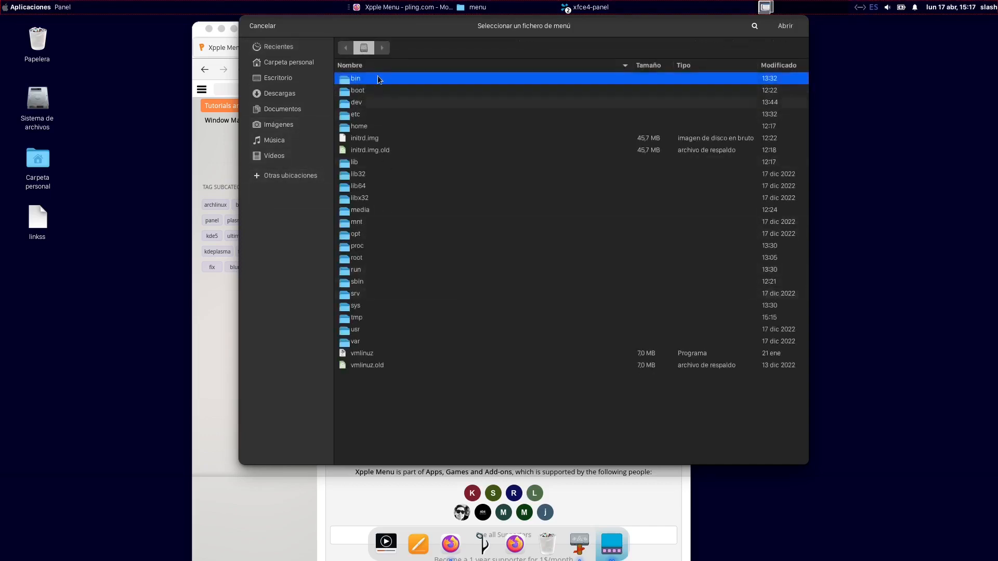
double_click(365, 126)
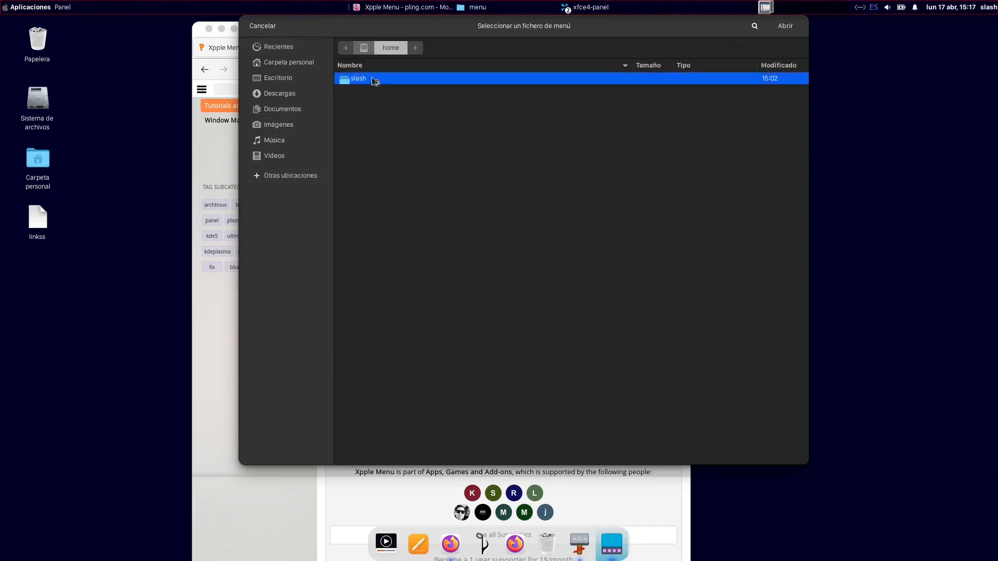
double_click(373, 79)
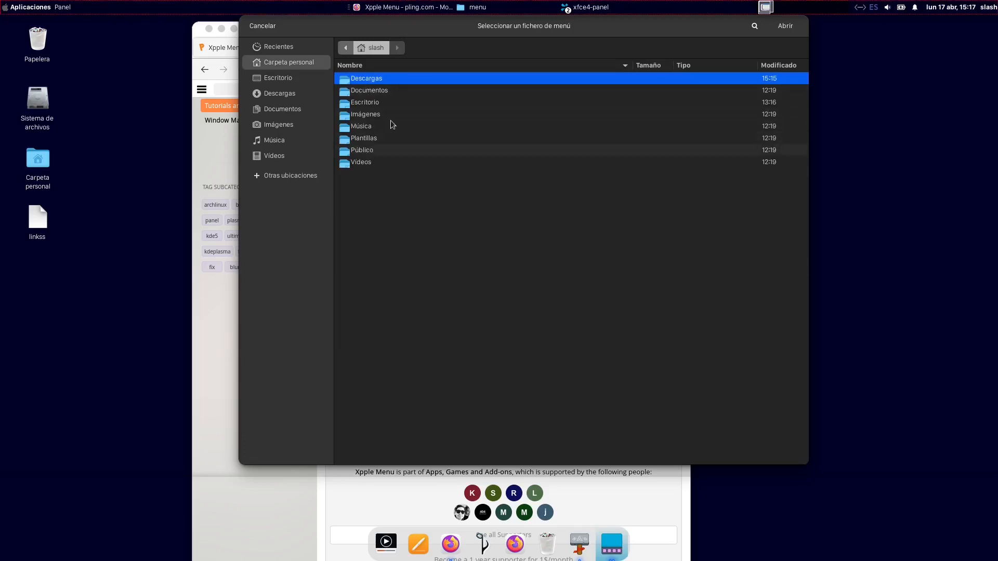
key(ctrl+h)
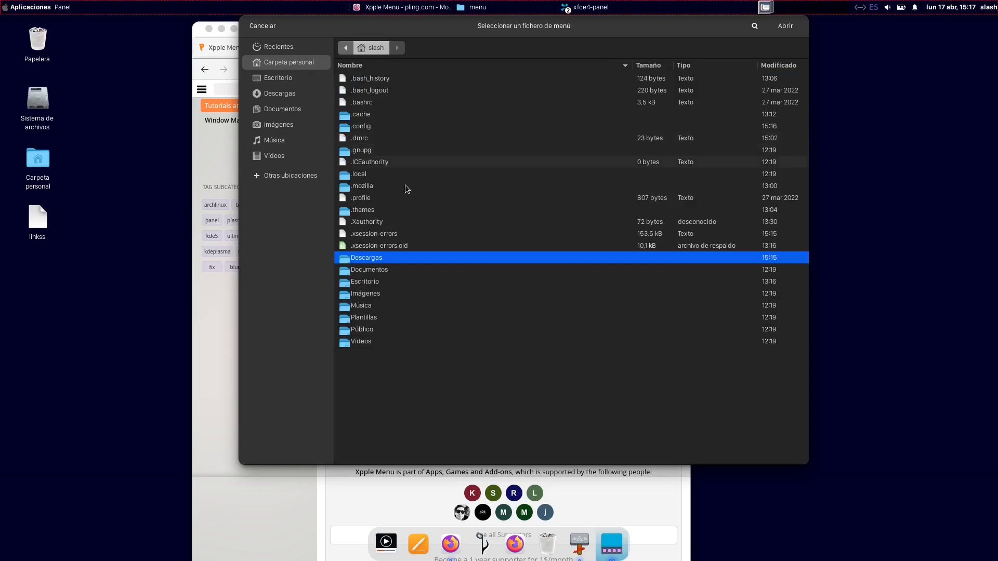
Step: Choose xpple.menu from .config/menu as the custom menu file and check the applications menu in the panel
double_click(371, 130)
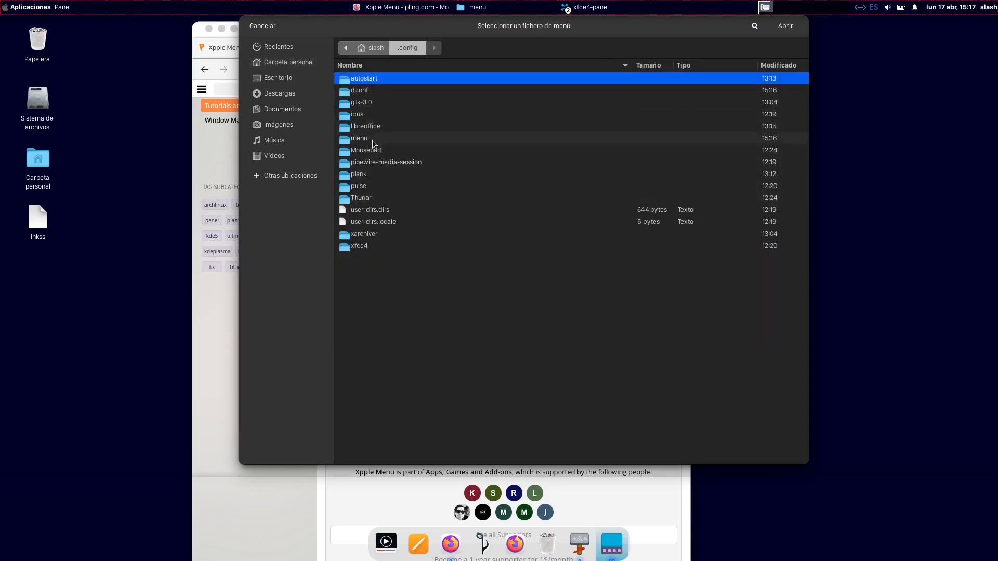
double_click(372, 139)
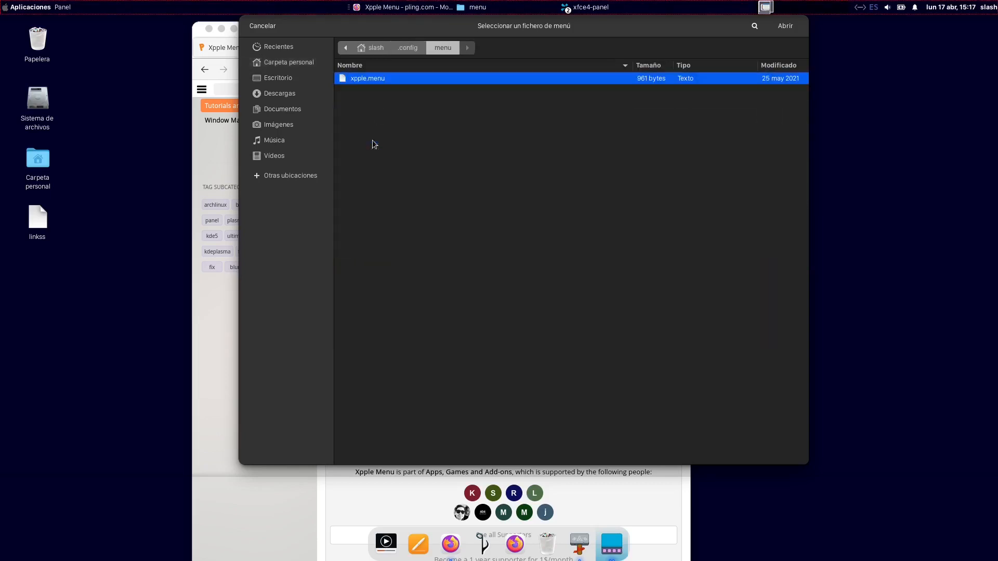
double_click(374, 79)
click(567, 336)
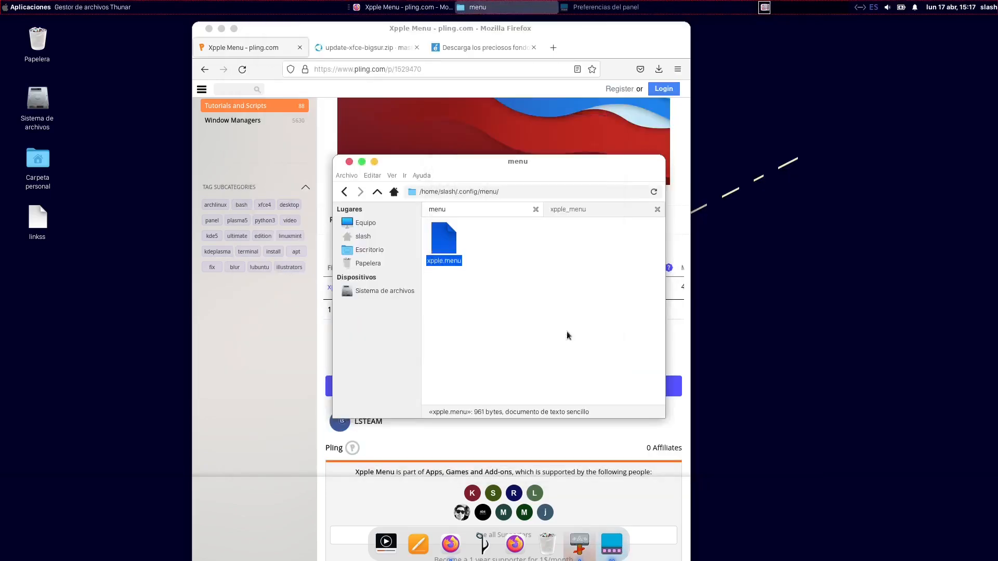
click(7, 7)
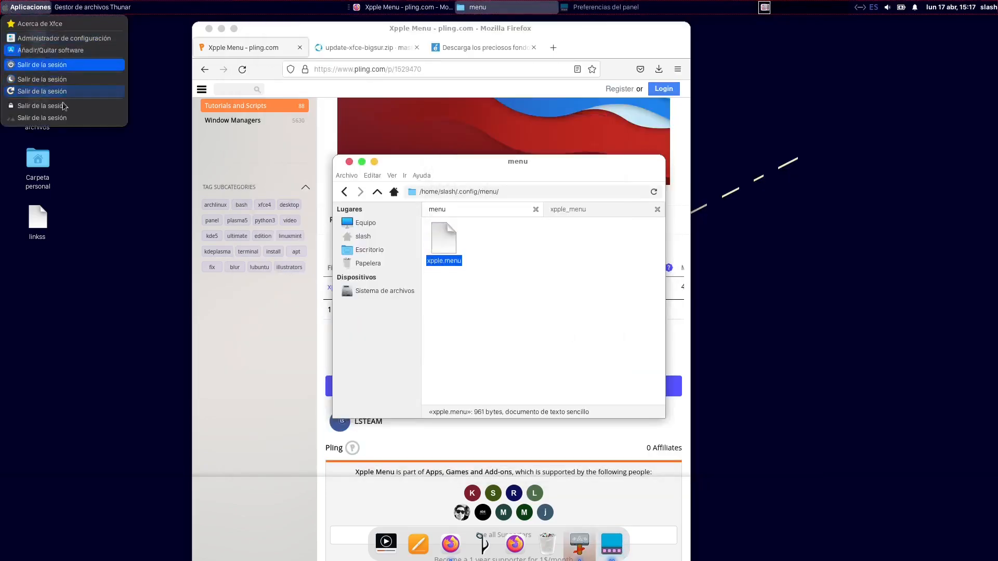
click(124, 244)
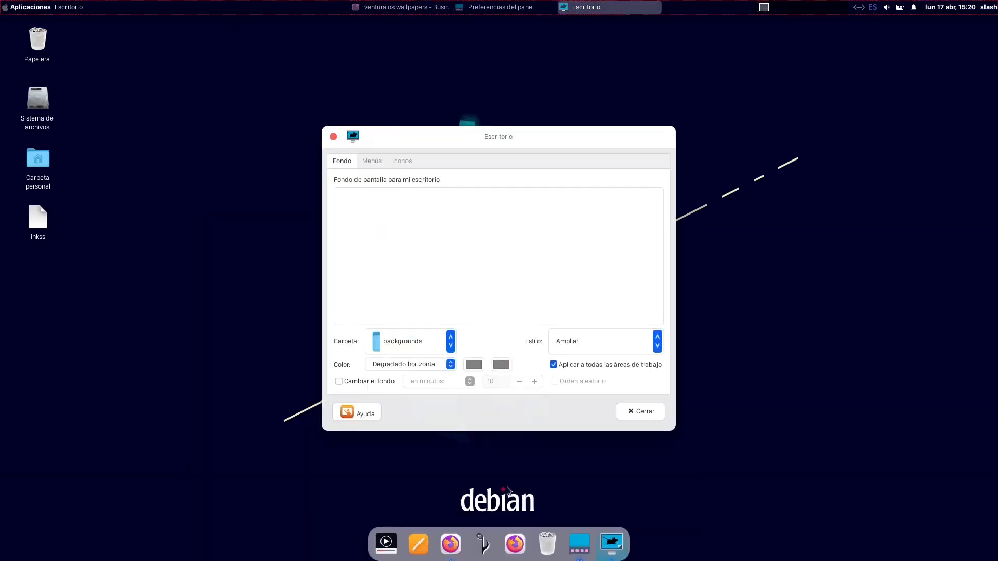
Step: Switch to Firefox, maximize its window and open the iGeeksBlog macOS Ventura 4K wallpapers result in a new tab
click(450, 543)
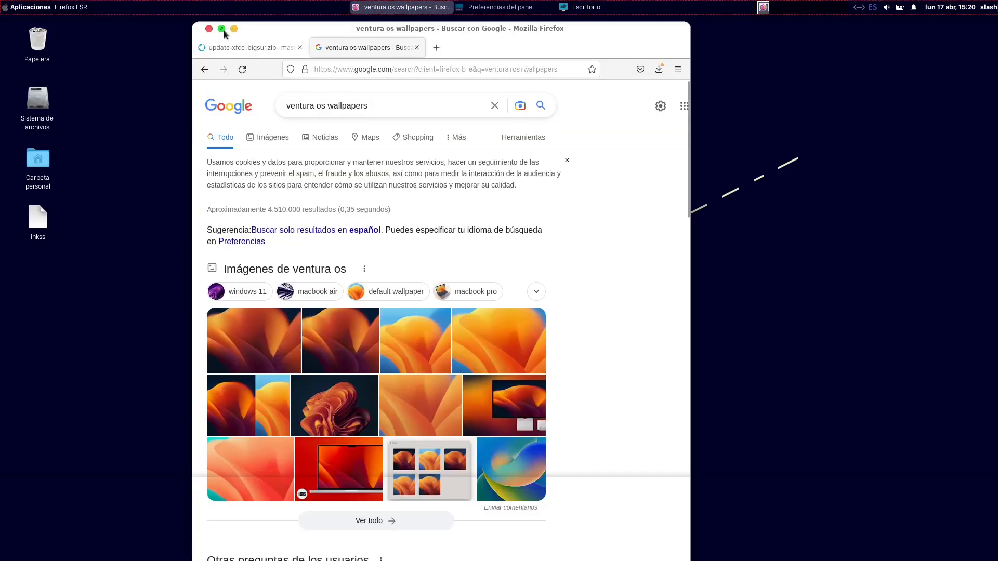
click(222, 30)
scroll(512, 259, down, 6)
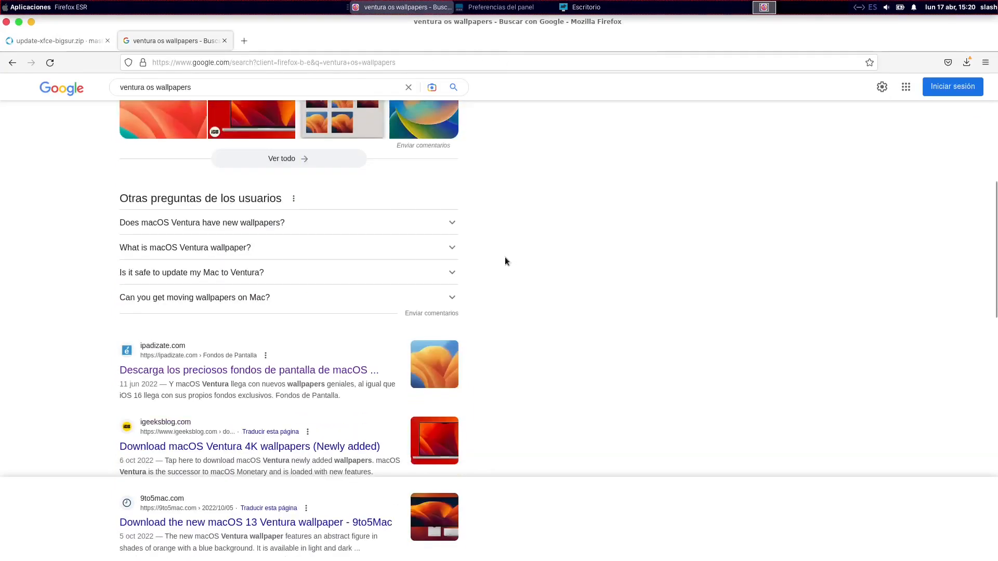
scroll(468, 258, down, 3)
right_click(272, 270)
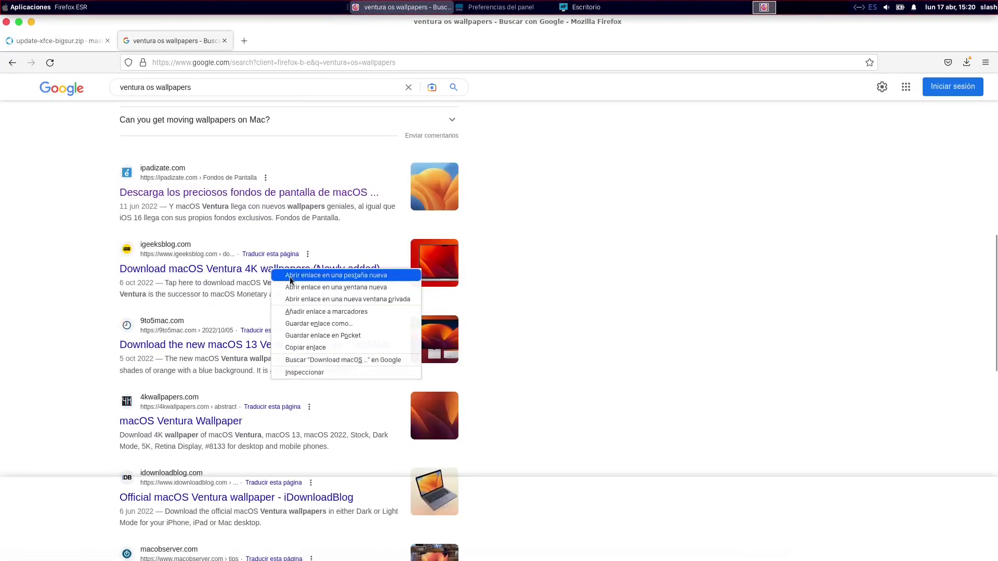
click(290, 278)
click(265, 42)
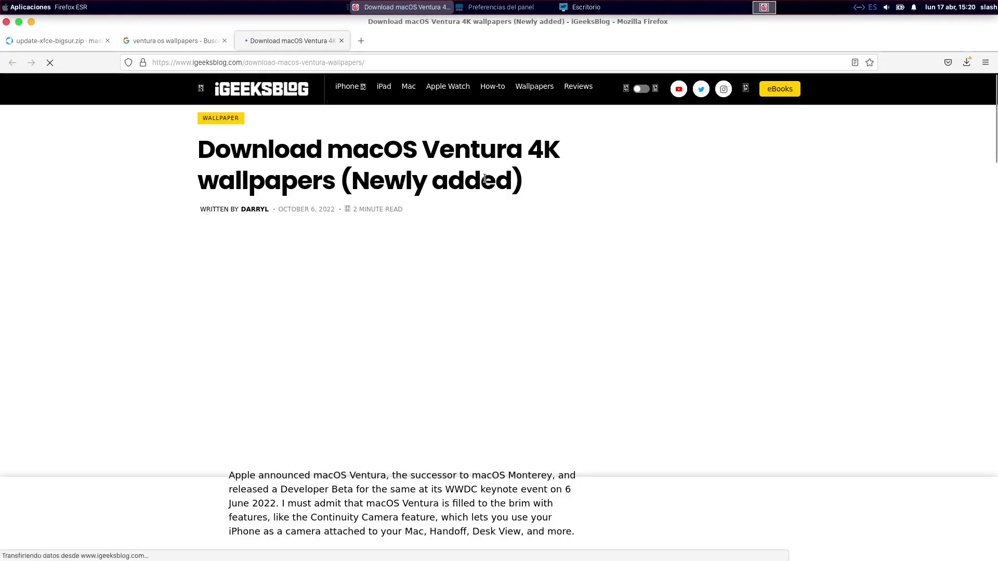
Step: Accept the iGeeksBlog consent request, decline the subscription prompt and look through the offered Ventura wallpapers
scroll(752, 339, down, 10)
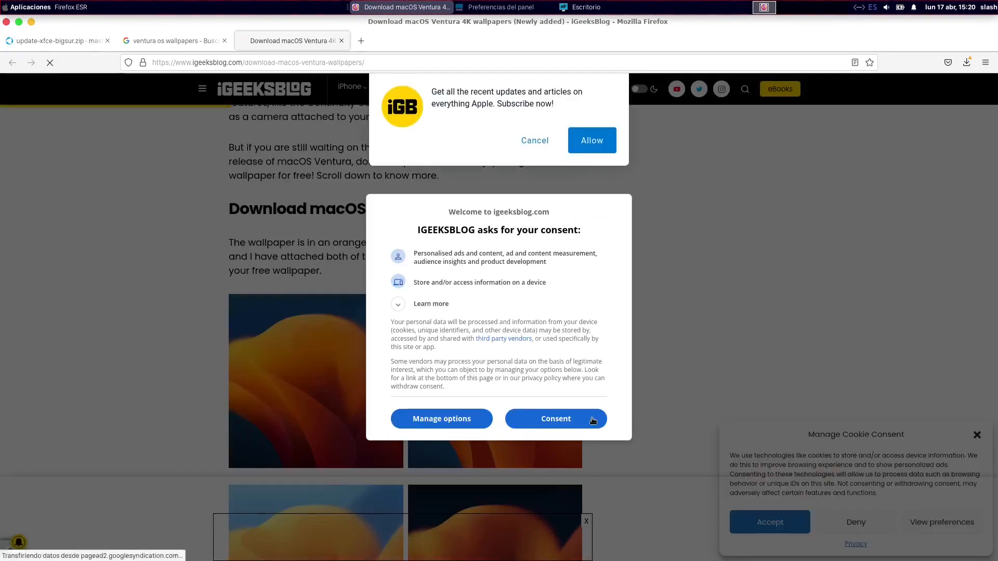
click(593, 421)
scroll(639, 313, down, 8)
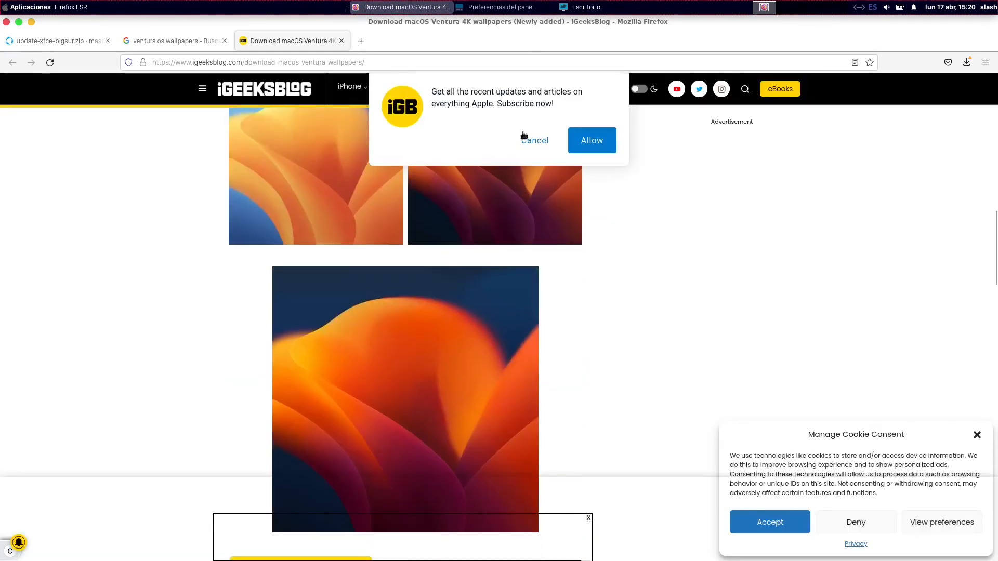
click(523, 136)
scroll(487, 203, down, 5)
scroll(533, 222, up, 5)
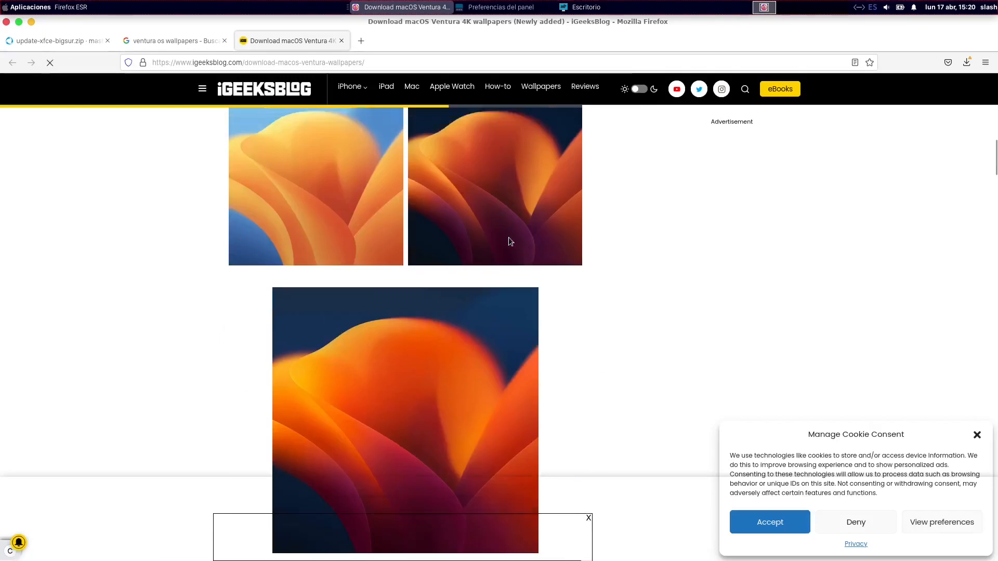
Step: View the light orange Ventura wallpaper in its own tab, and close both the image and the iGeeksBlog page
right_click(310, 270)
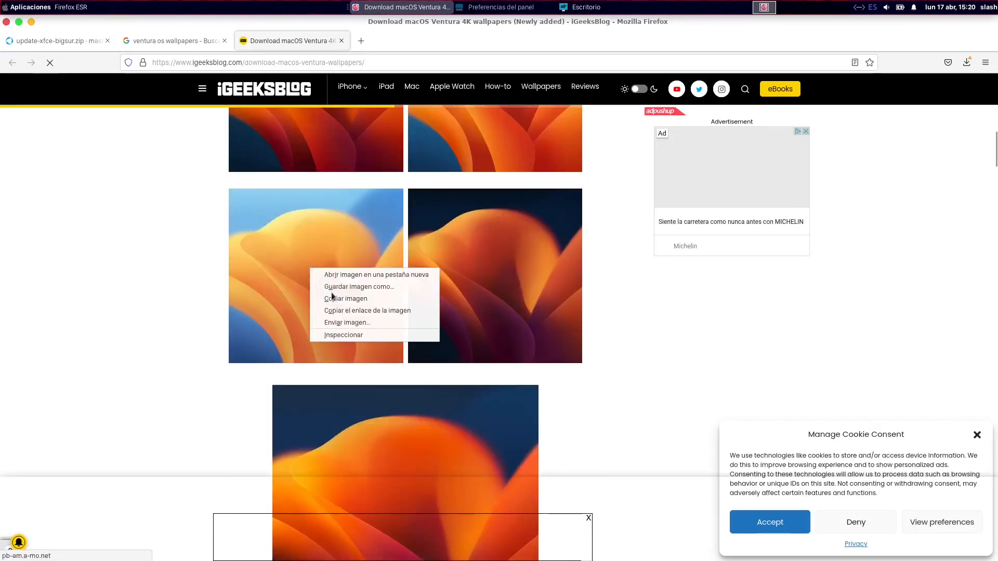
click(364, 275)
click(401, 39)
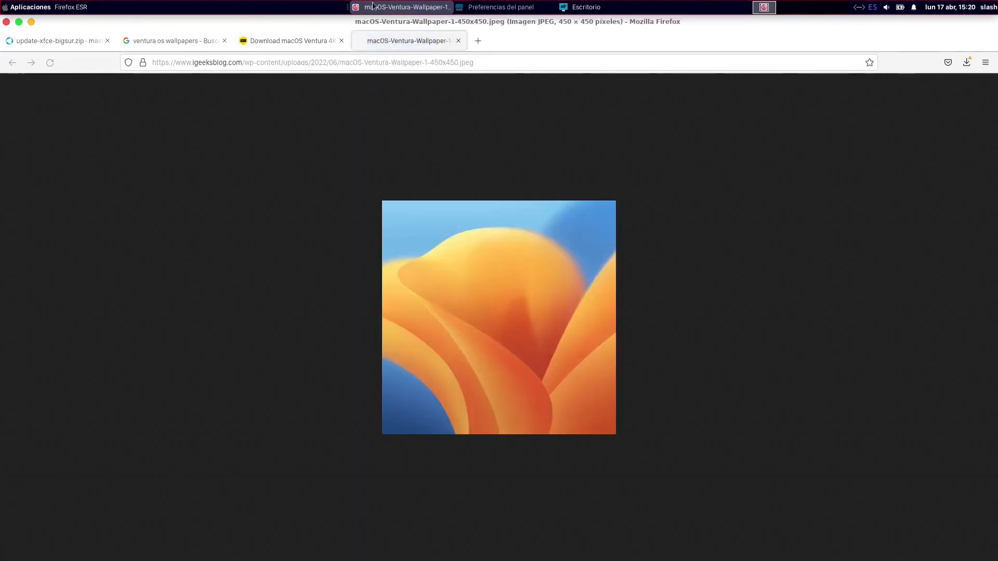
click(457, 40)
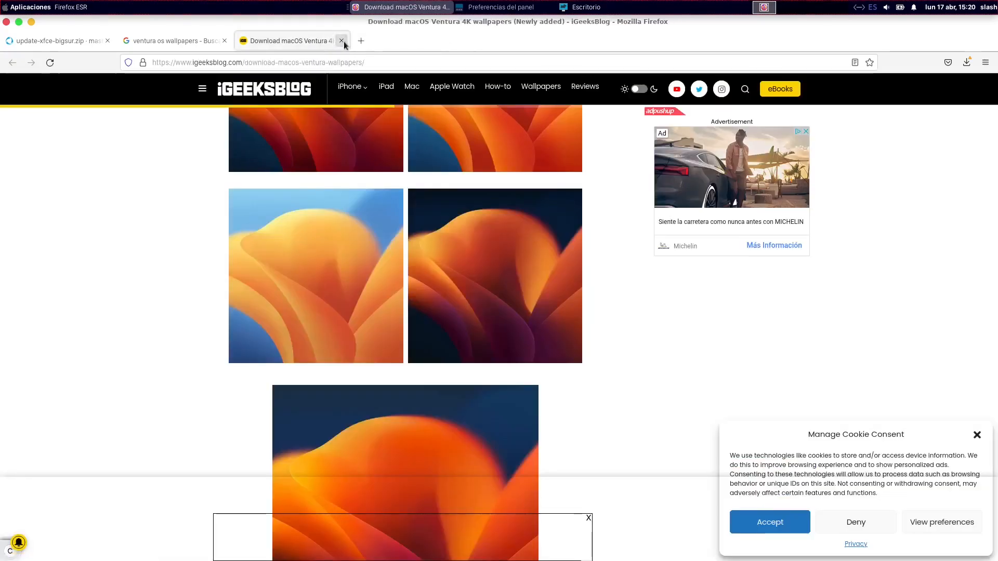
click(342, 41)
Step: Open the 9to5Mac macOS 13 Ventura wallpaper result in a new tab, look through the article's images and close it
scroll(303, 237, down, 3)
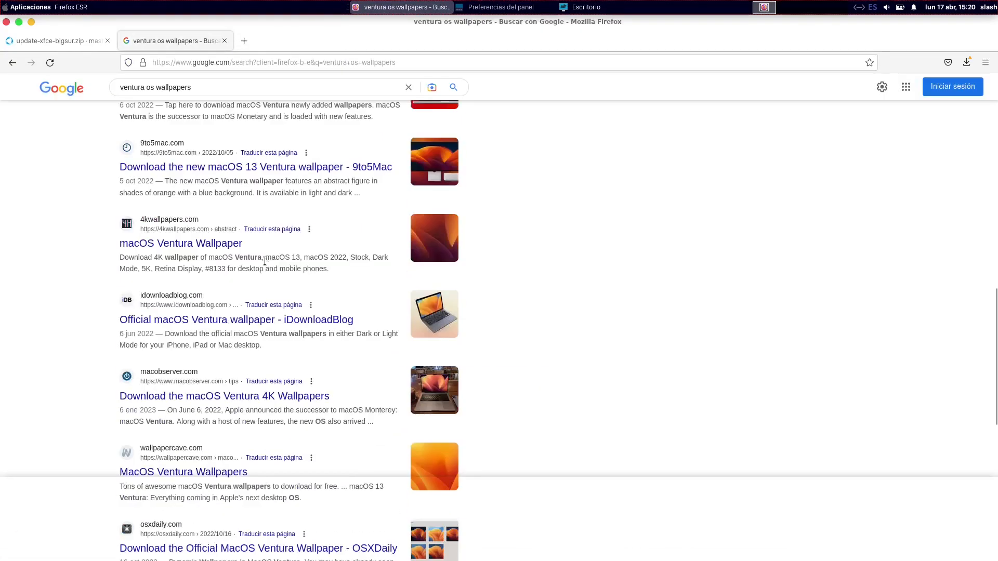
right_click(235, 173)
click(245, 179)
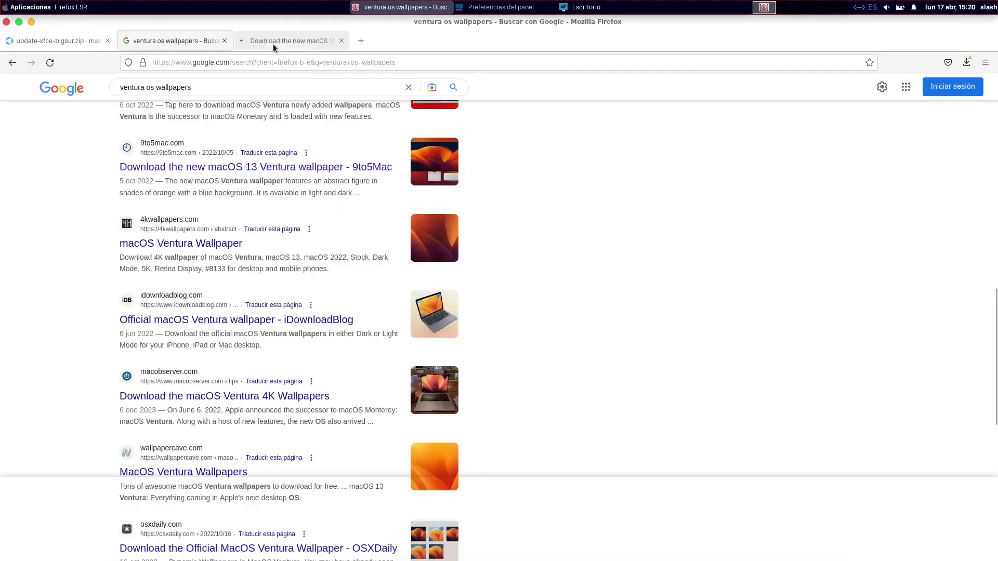
click(273, 44)
scroll(659, 281, down, 5)
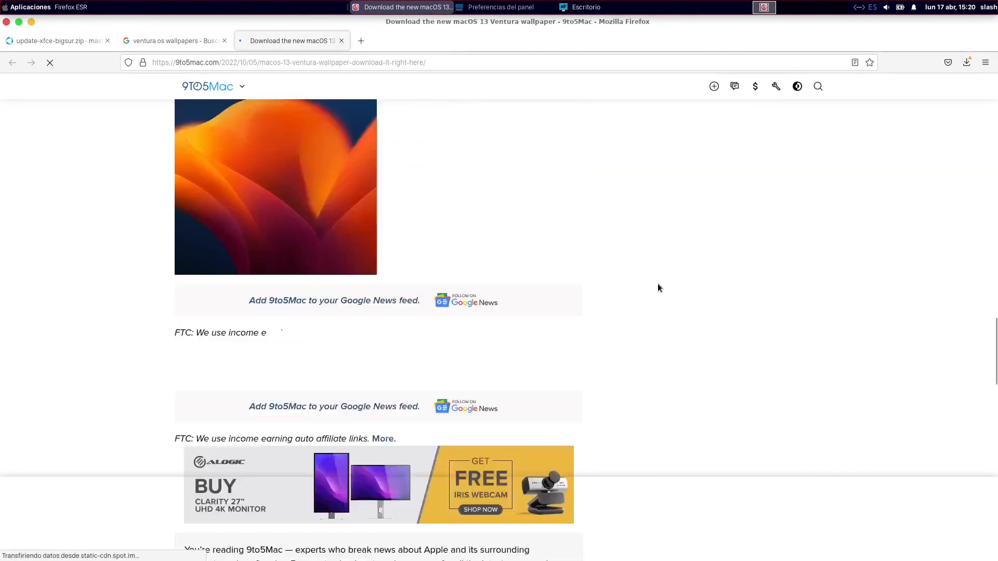
scroll(656, 285, down, 10)
scroll(656, 289, up, 20)
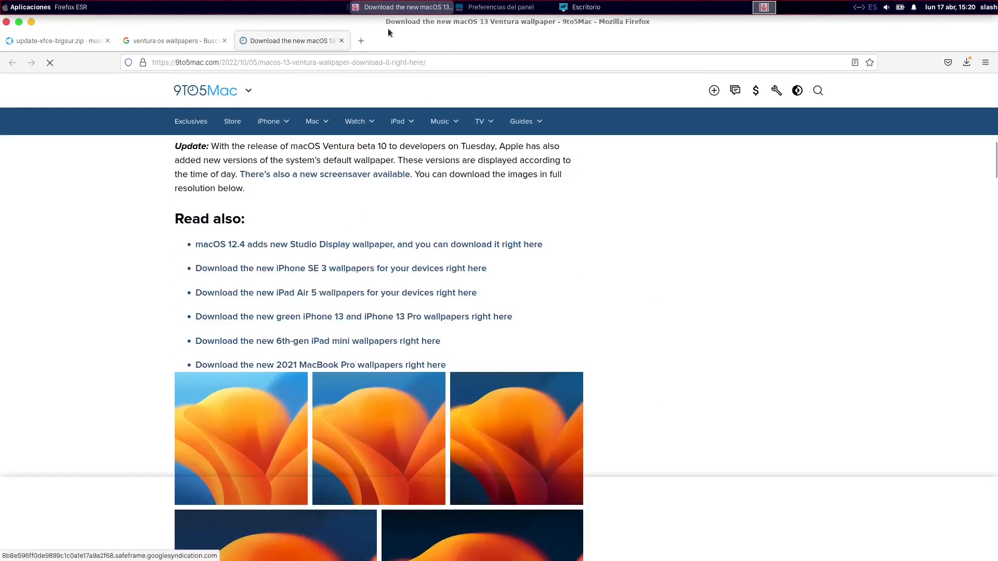
click(342, 43)
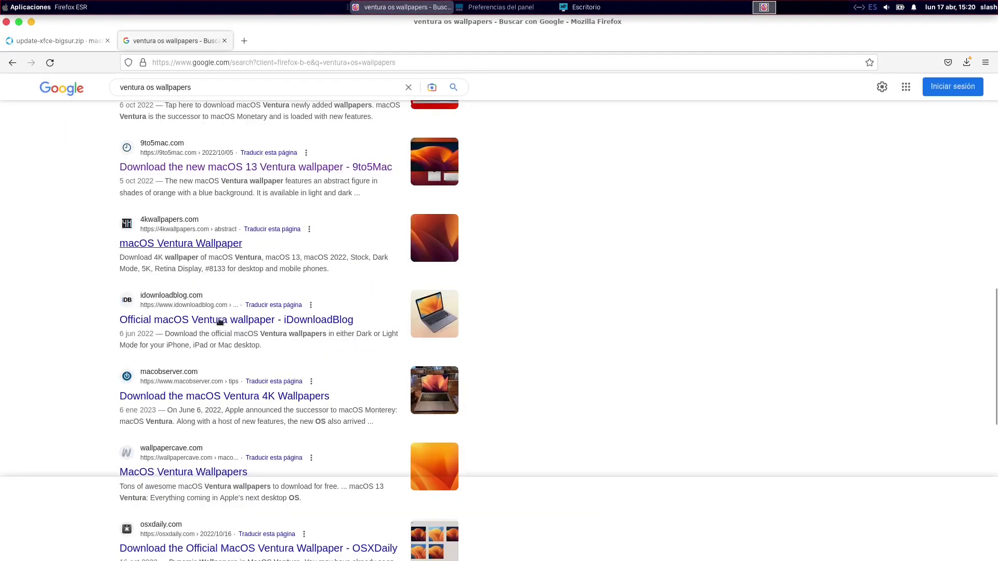
Step: Download the original 6016x6016 macOS Ventura Wallpaper from the 4kwallpapers.com search result, accepting the site's consent request
right_click(243, 243)
click(272, 251)
click(285, 43)
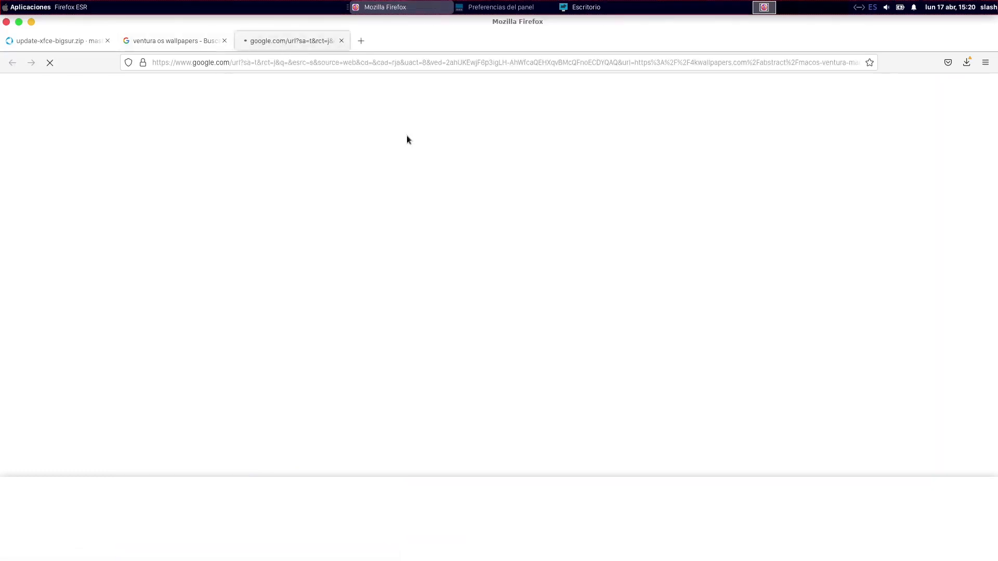
scroll(545, 299, down, 5)
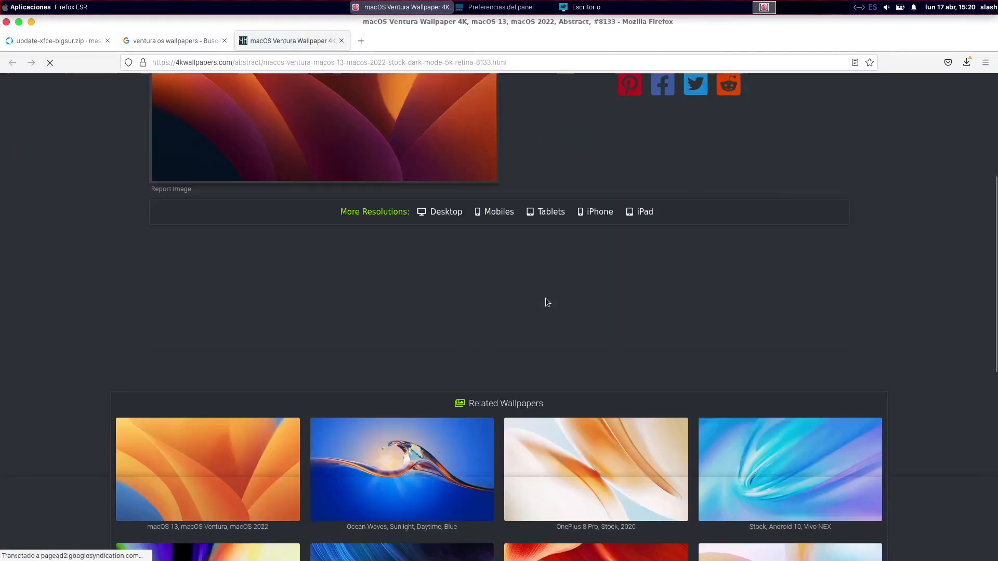
scroll(555, 303, down, 3)
scroll(557, 303, up, 7)
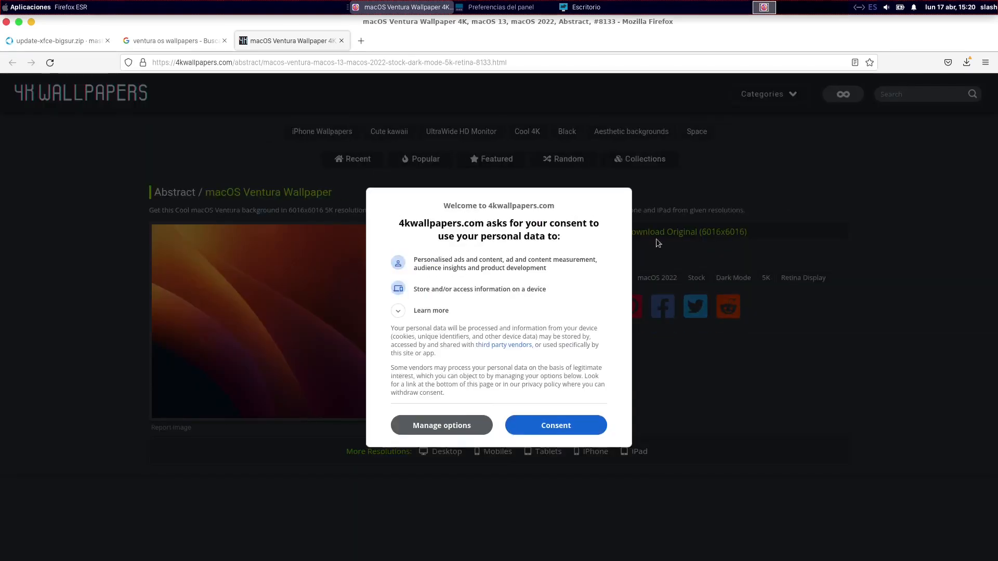
click(572, 425)
click(644, 232)
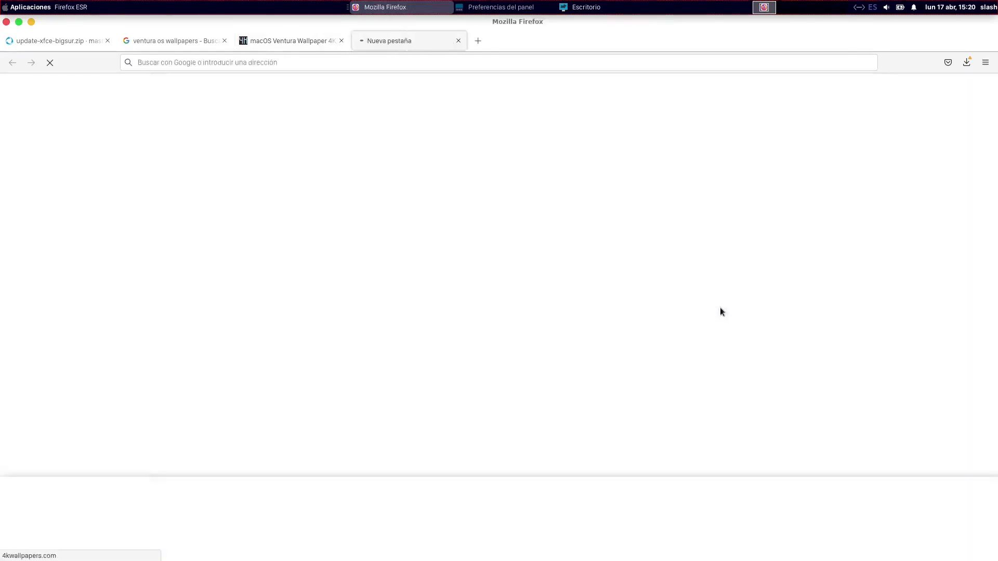
Step: Open the related light macOS 13 wallpaper and download its original 6016x6016 image
scroll(588, 265, down, 5)
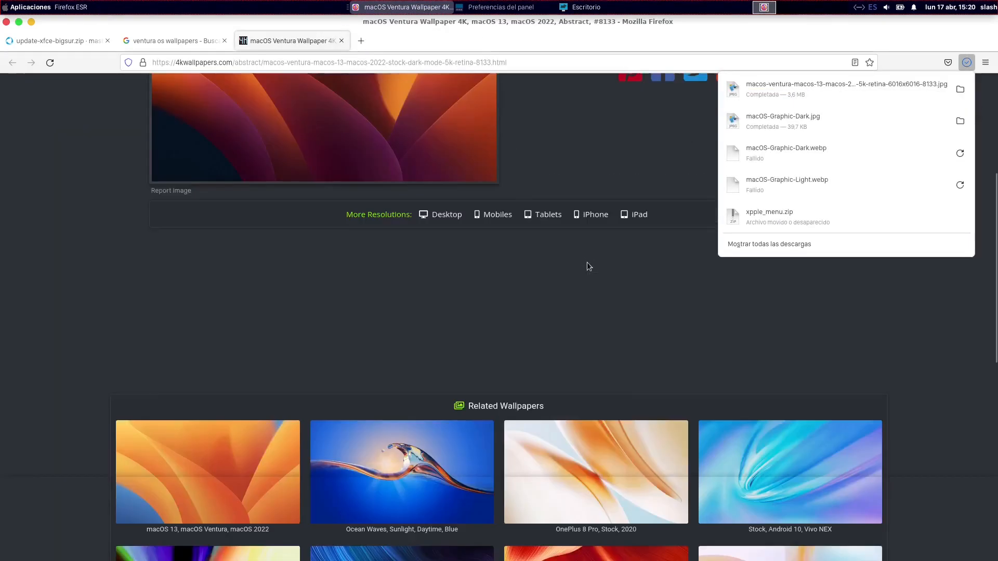
scroll(587, 262, down, 3)
click(227, 355)
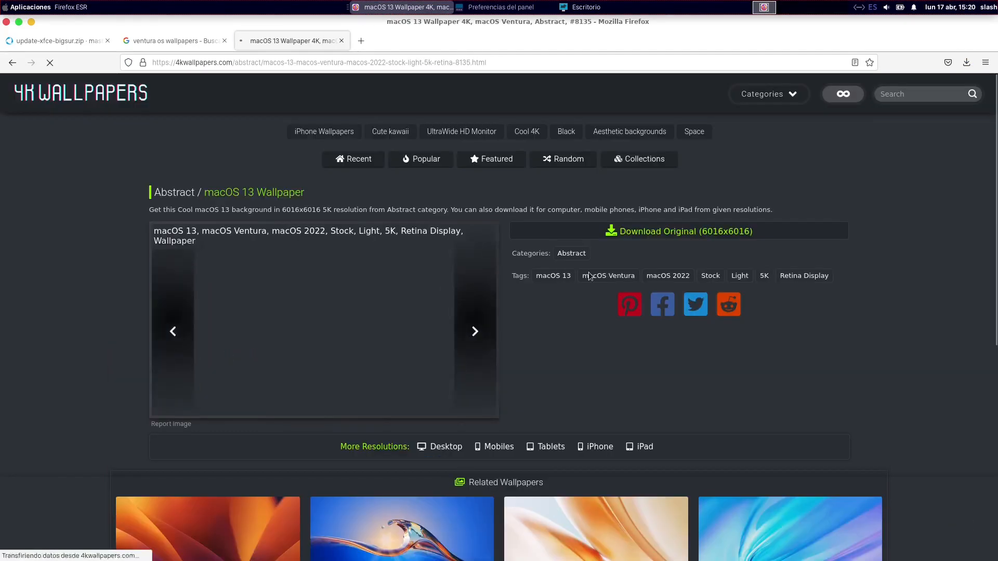
click(662, 231)
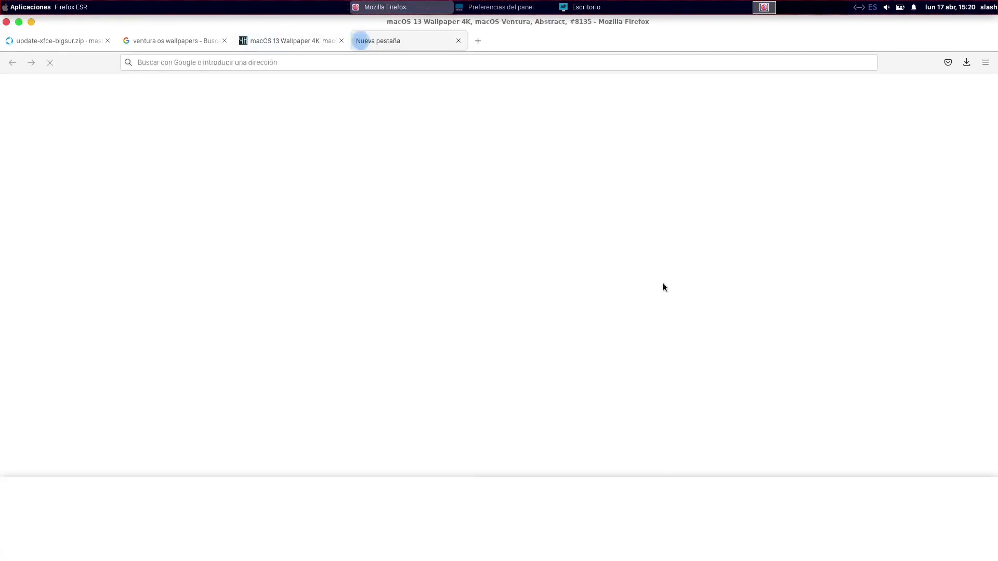
click(639, 104)
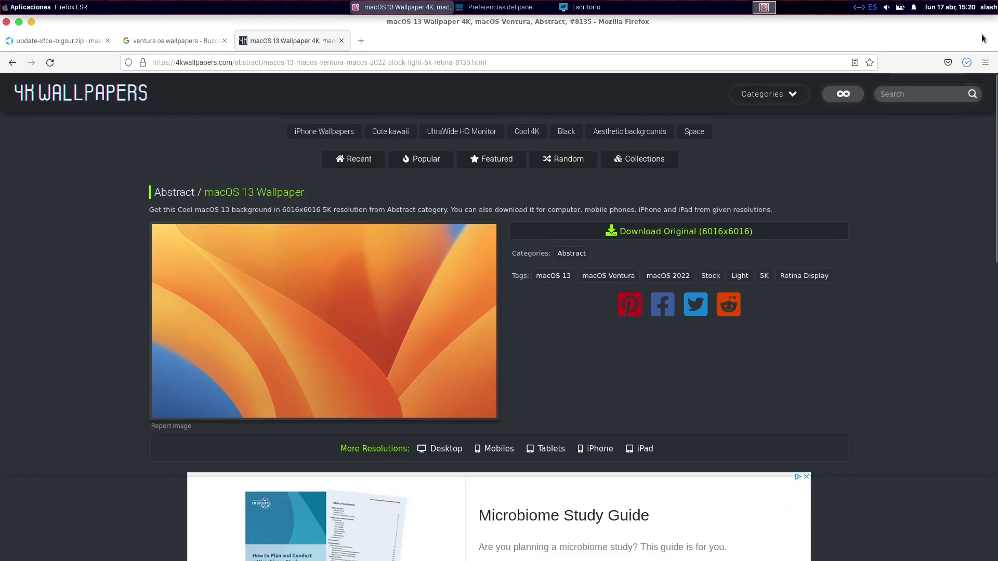
Step: Return to the Escritorio settings and set the wallpaper folder to Descargas
click(586, 7)
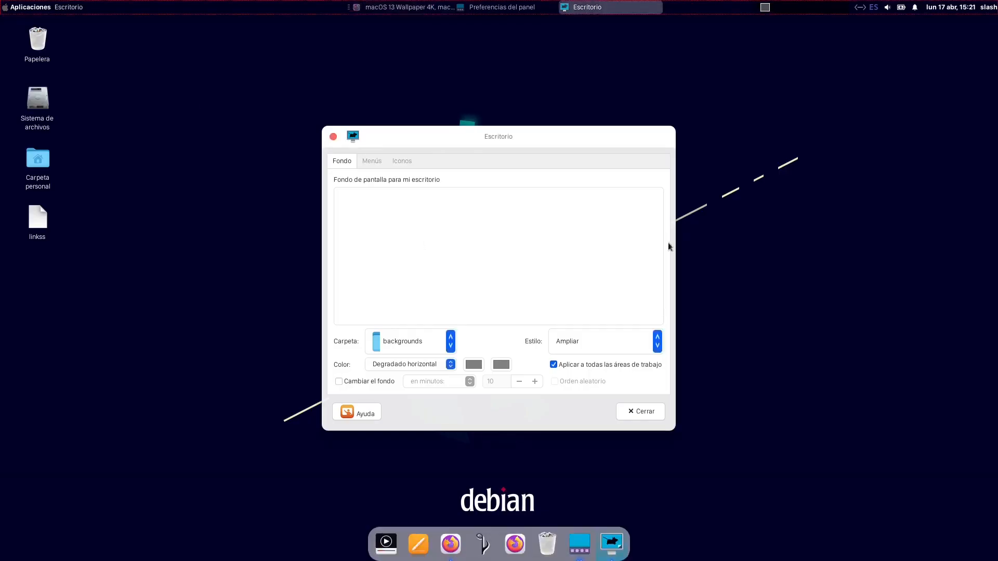
click(409, 345)
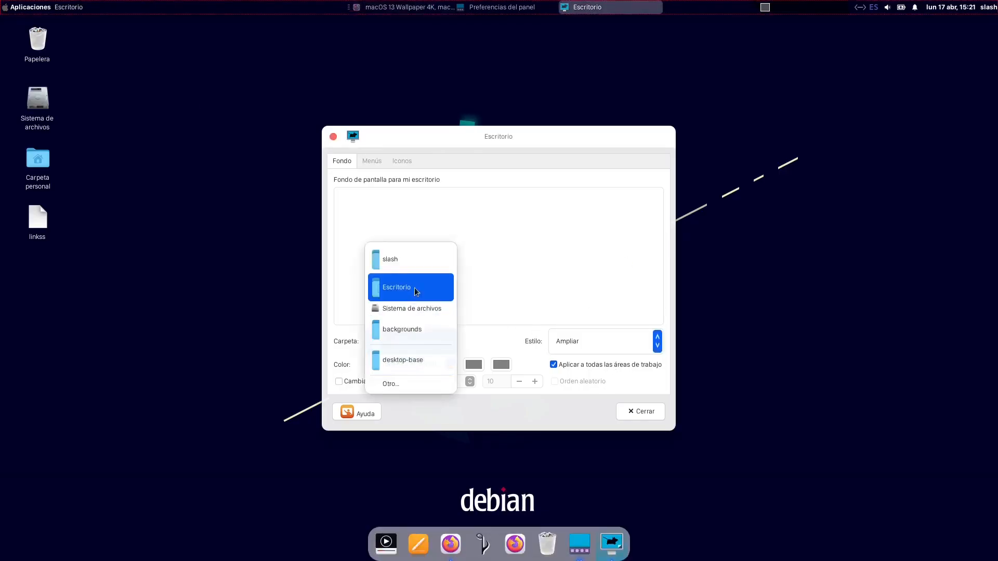
click(408, 381)
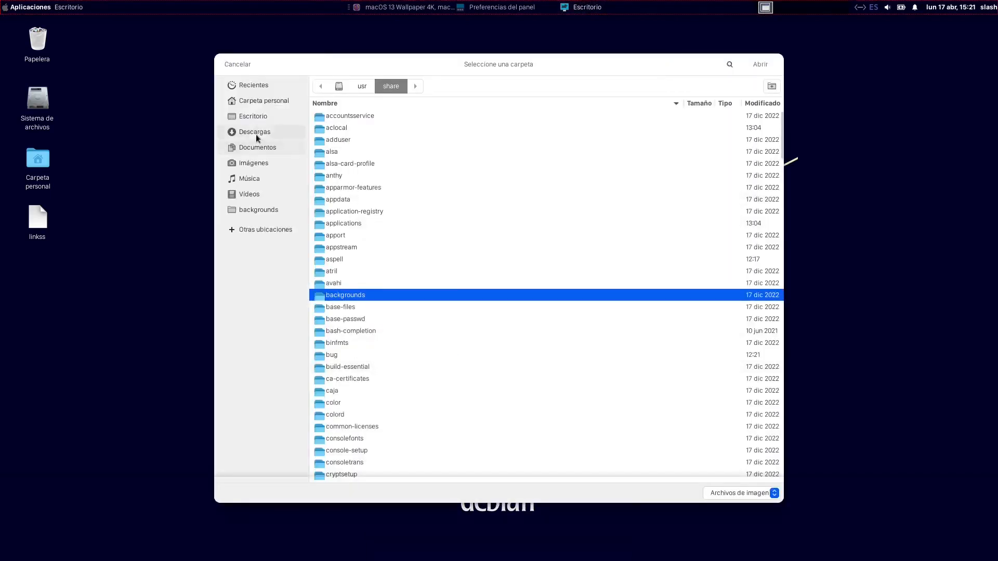
click(255, 132)
click(759, 65)
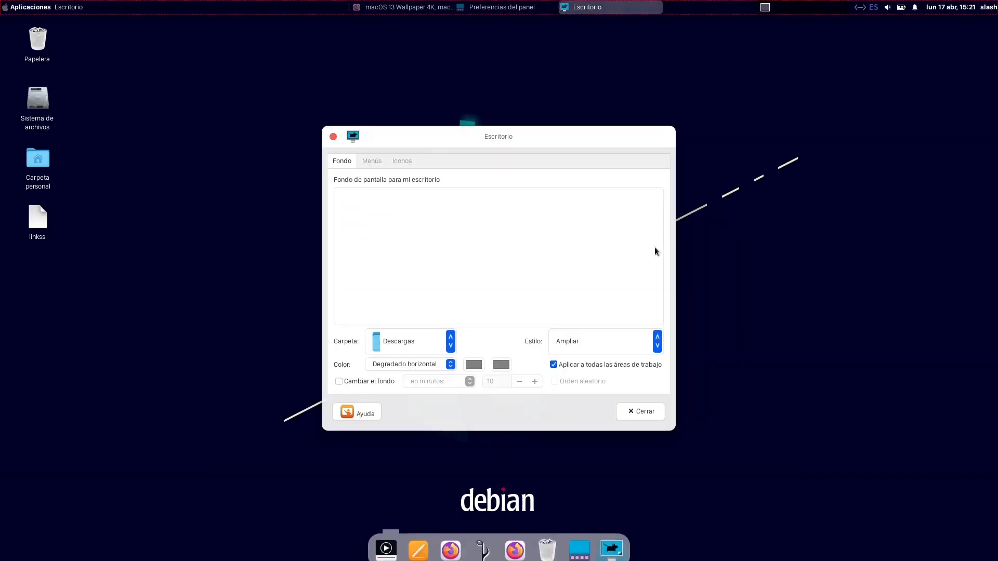
Step: Try the dark Ventura wallpaper on the desktop and select the light orange one instead
click(500, 225)
click(363, 223)
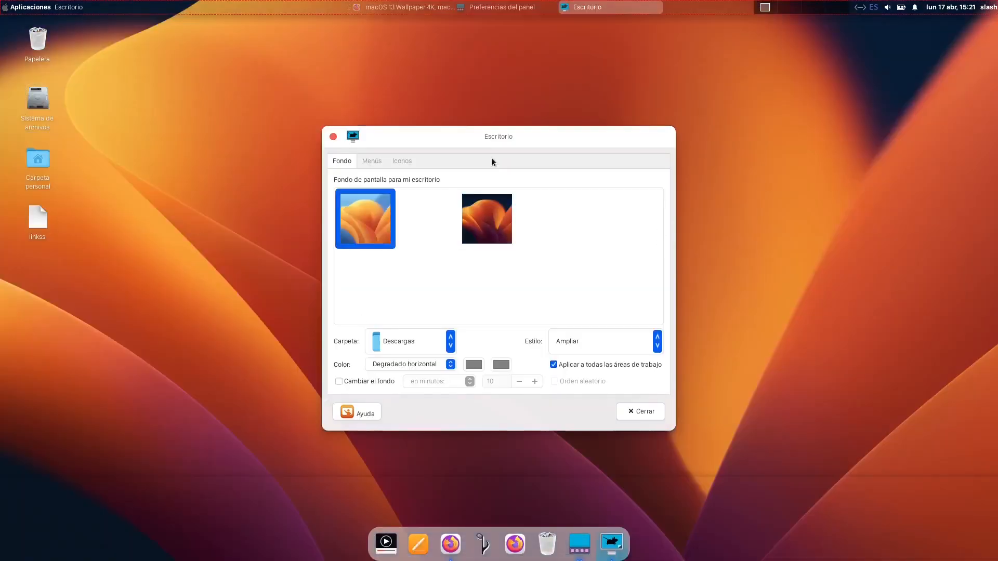
drag(521, 196, 716, 458)
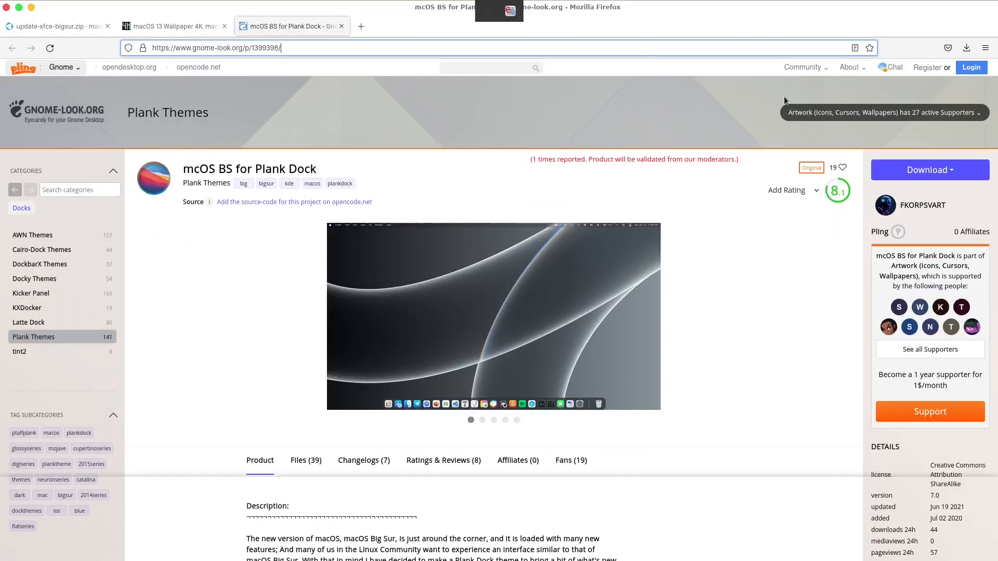
Step: Download update-xfce-bigsur.zip from its opencode.net repository page and show the file in its folder
click(175, 24)
click(82, 27)
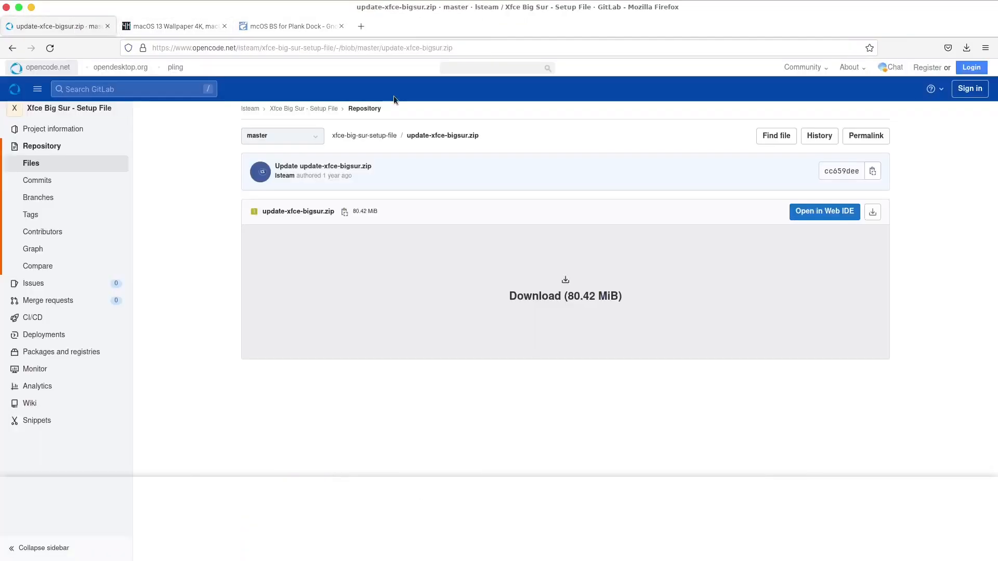
click(550, 300)
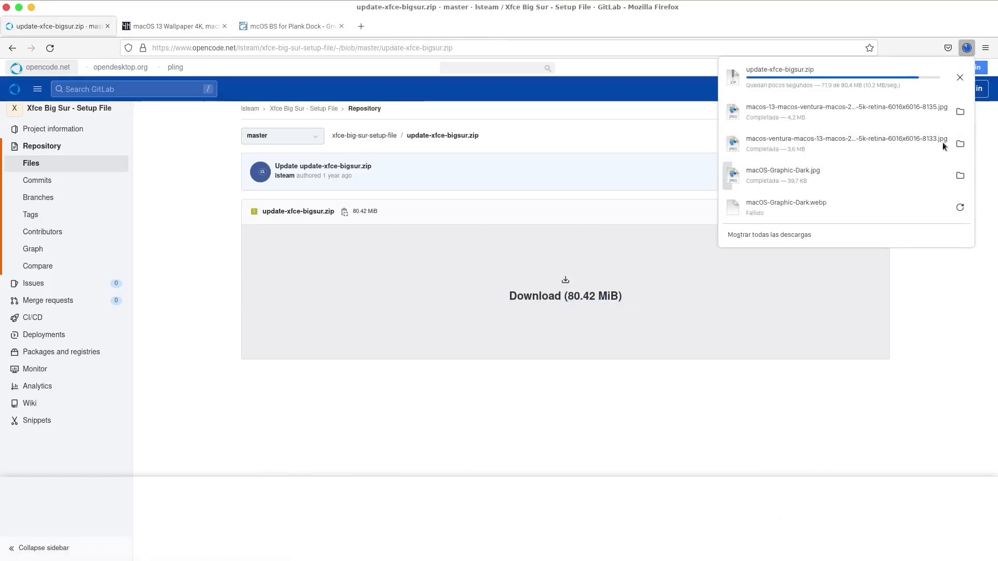
click(959, 77)
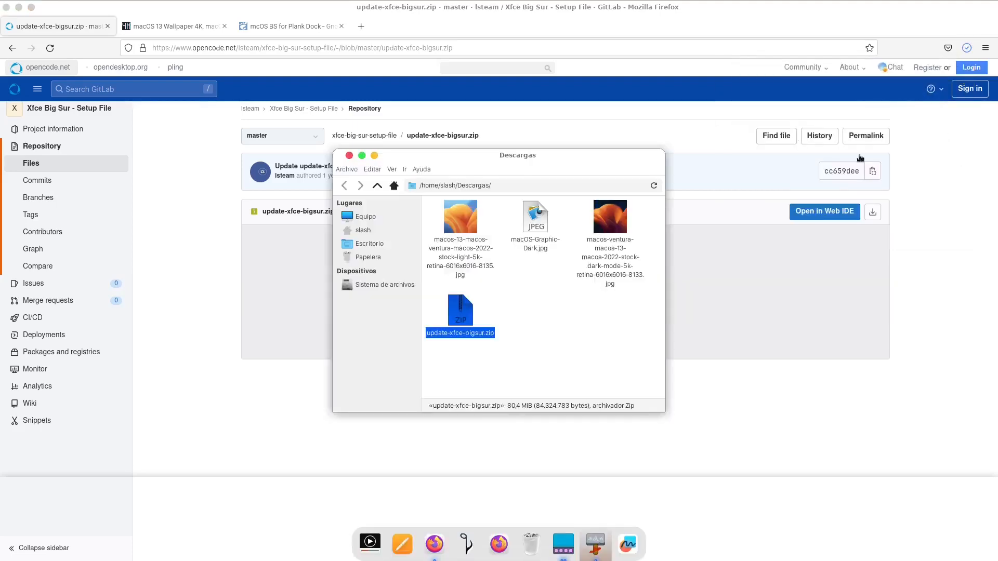
Step: Extract update-xfce-bigsur.zip in Descargas and open the extracted update-xfce-bigsur folder
right_click(459, 322)
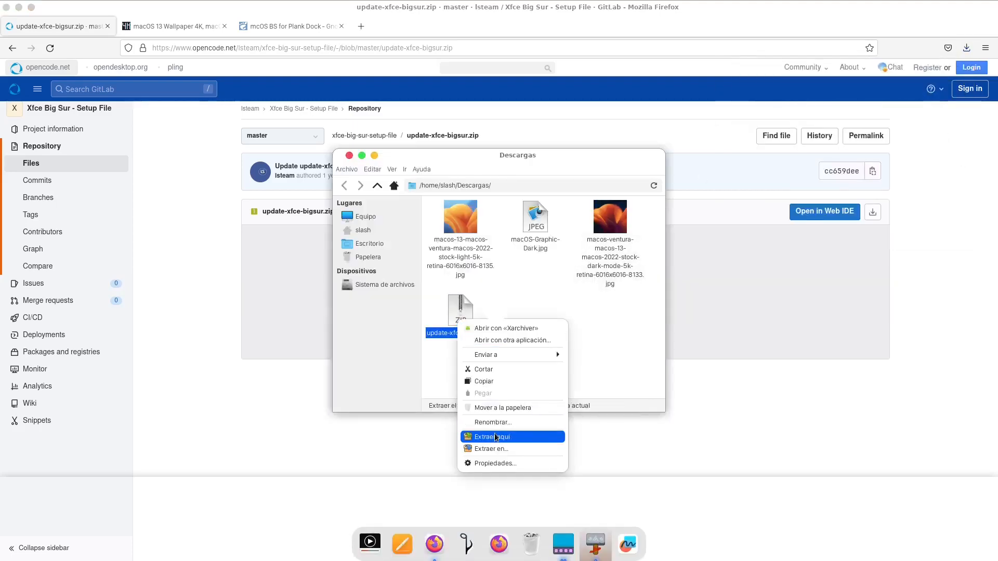
click(512, 436)
double_click(461, 221)
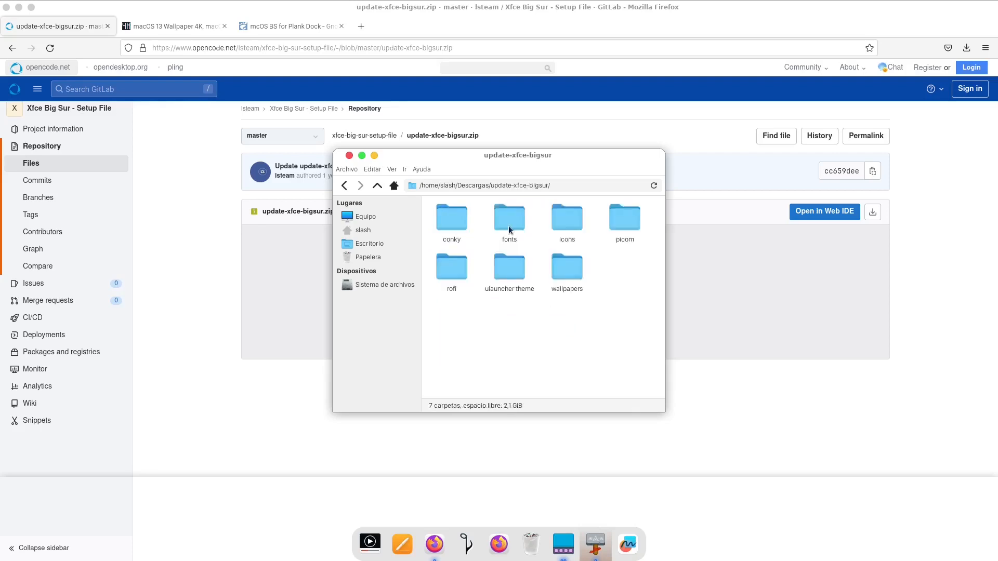
Step: Copy the rofi folder from update-xfce-bigsur and go to the user's home folder
click(451, 267)
right_click(451, 267)
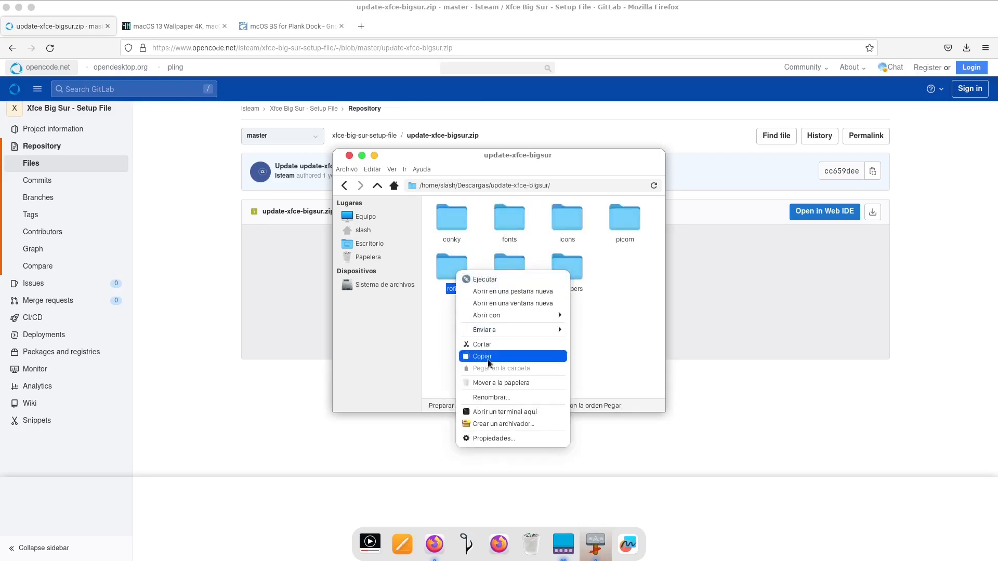
click(480, 354)
click(372, 230)
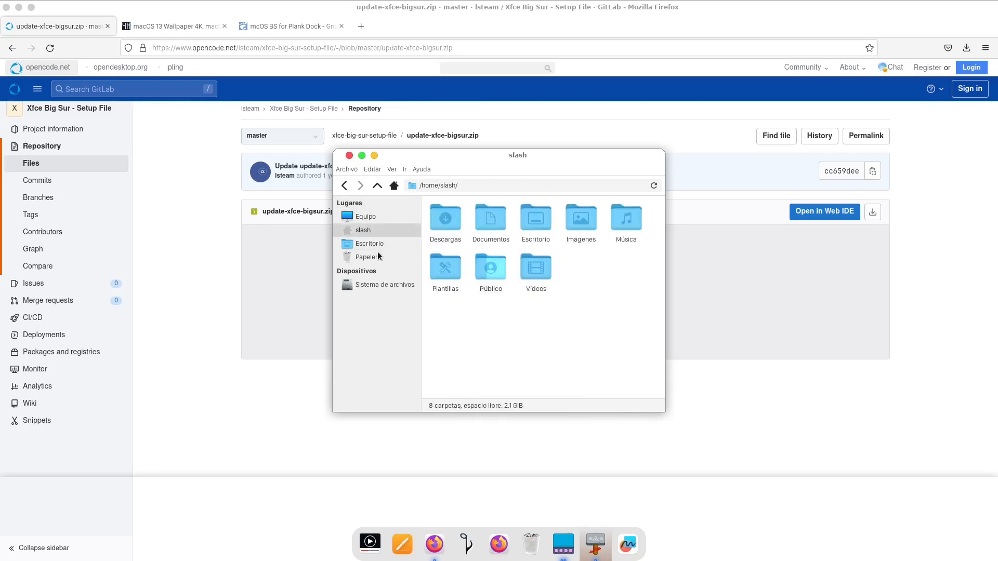
click(366, 219)
double_click(516, 234)
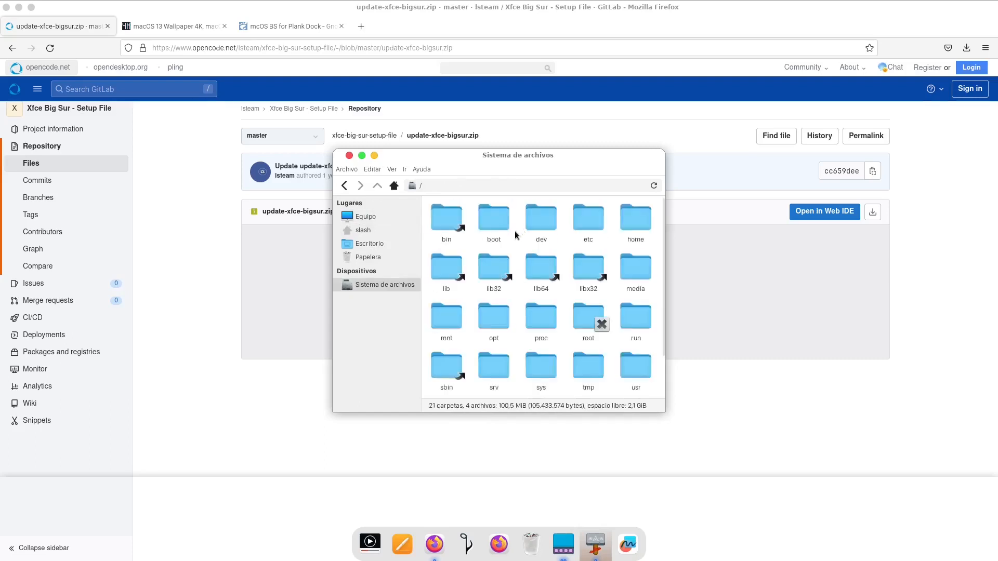
click(645, 230)
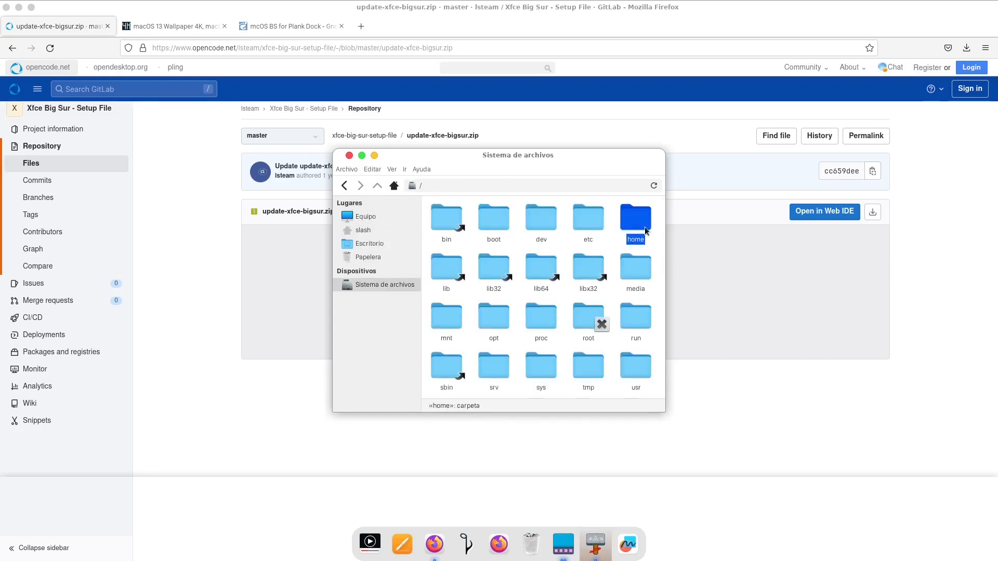
double_click(646, 230)
double_click(443, 218)
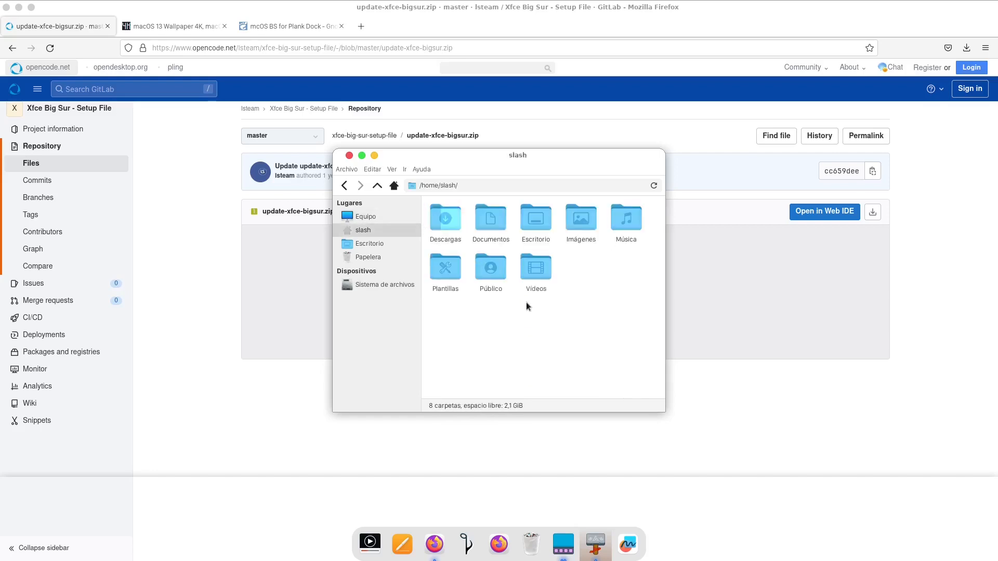
Step: Show hidden files in the home folder and paste the rofi folder into .config
click(394, 168)
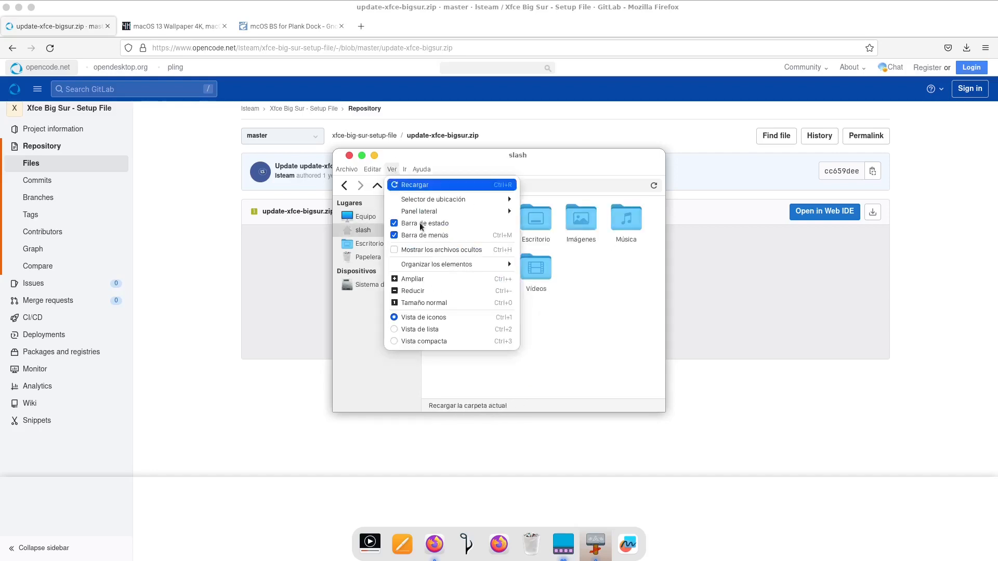
click(401, 251)
double_click(535, 234)
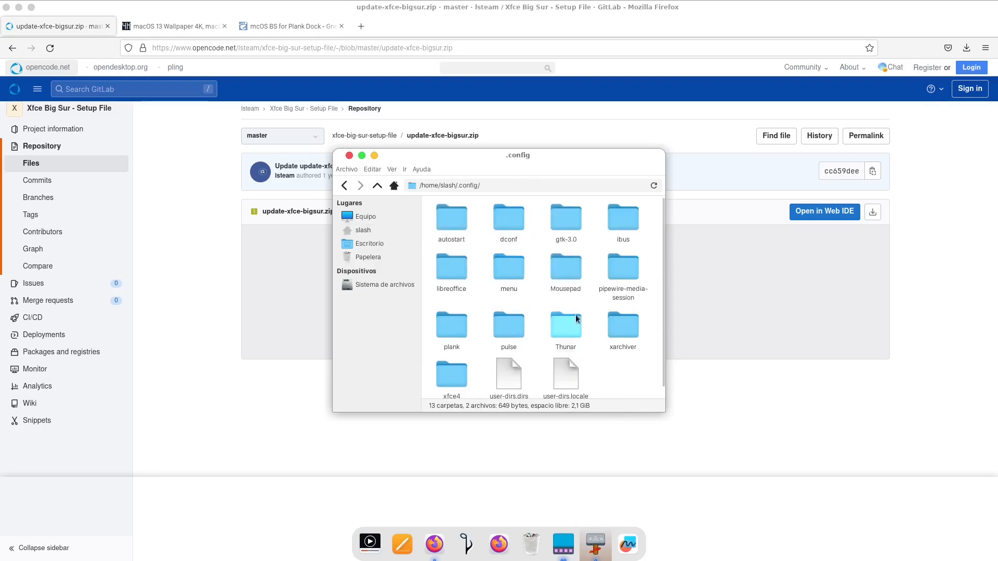
right_click(619, 382)
click(648, 418)
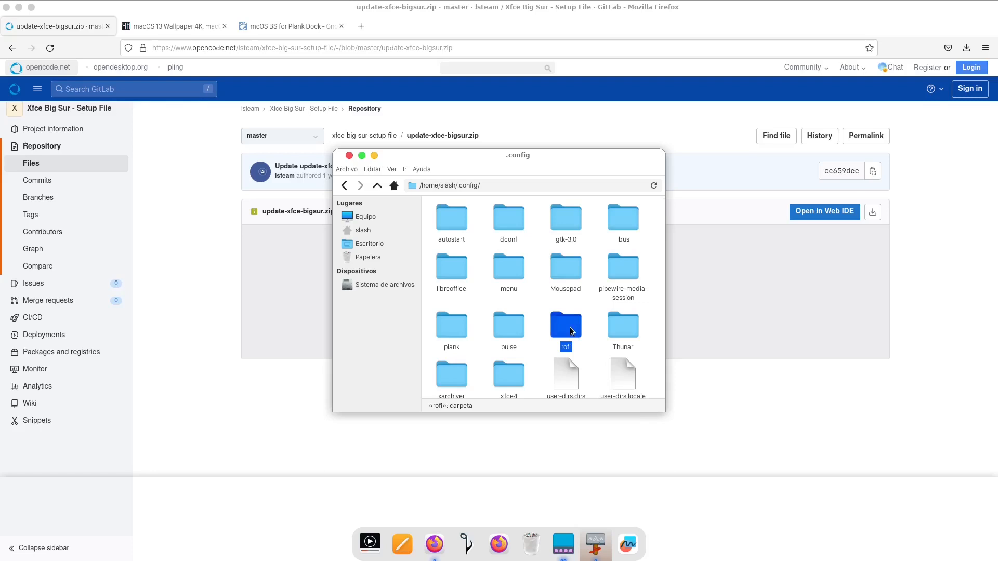
Step: Return to update-xfce-bigsur in Descargas and inspect the contents of the ulauncher theme and picom folders
click(362, 230)
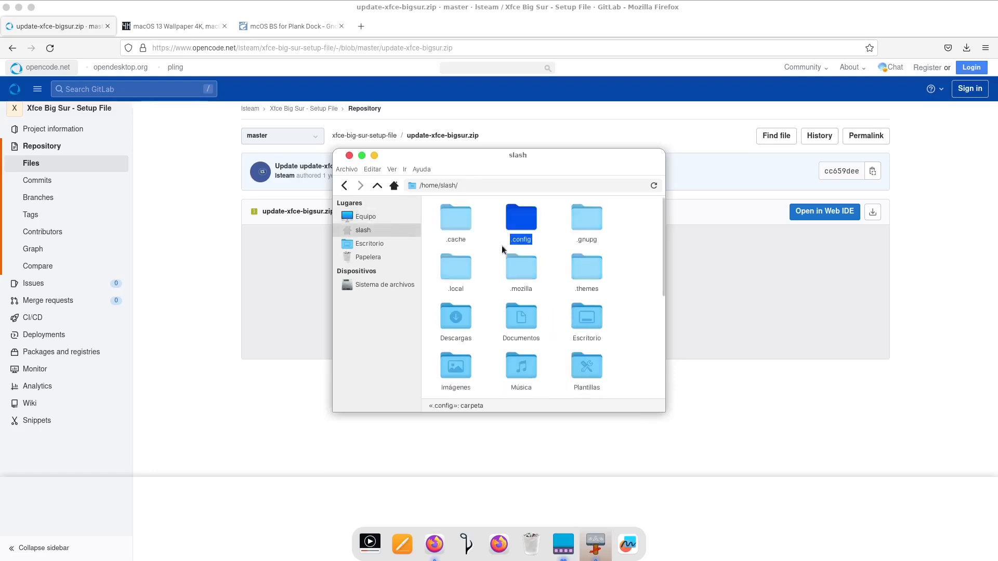
double_click(456, 316)
double_click(467, 228)
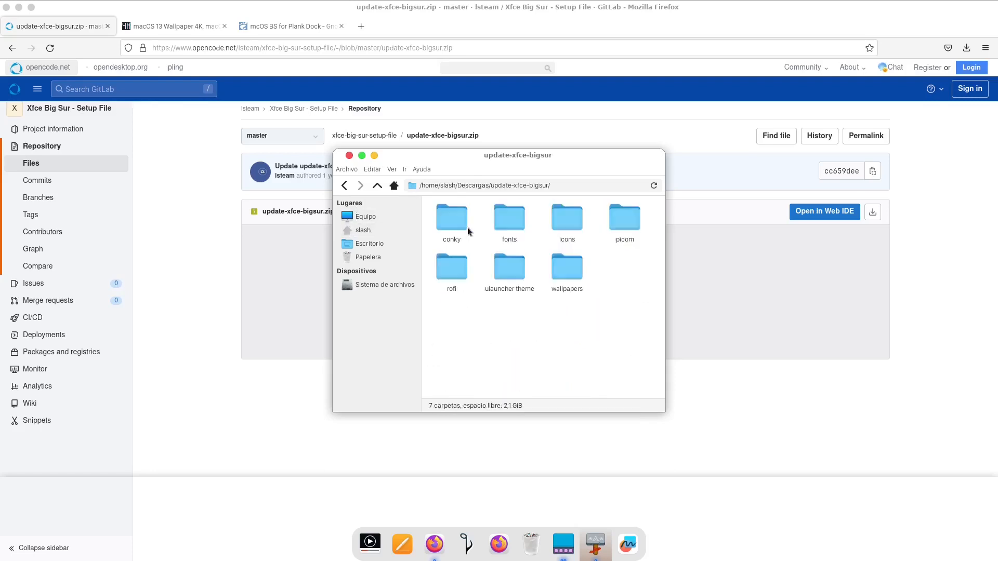
double_click(512, 276)
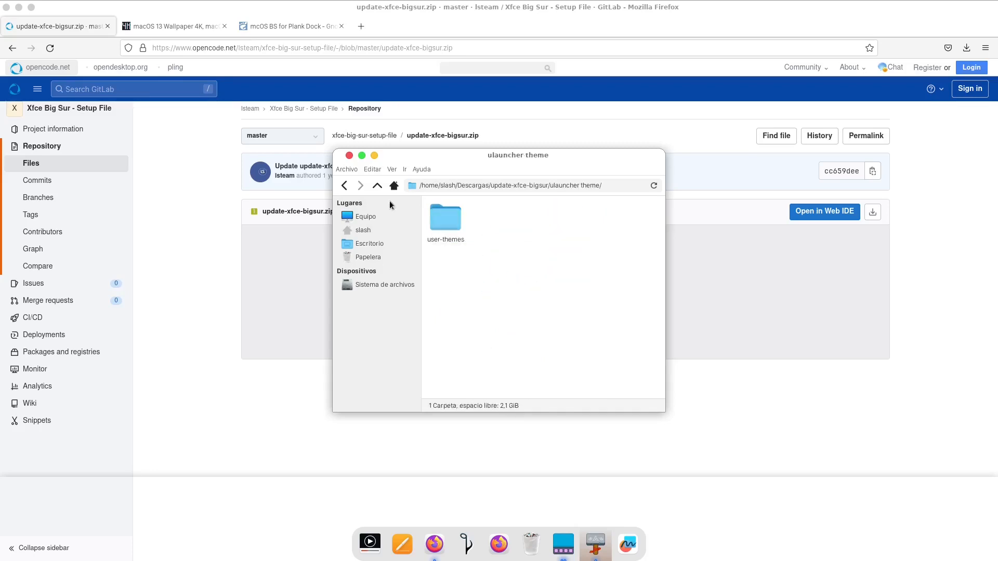
click(341, 186)
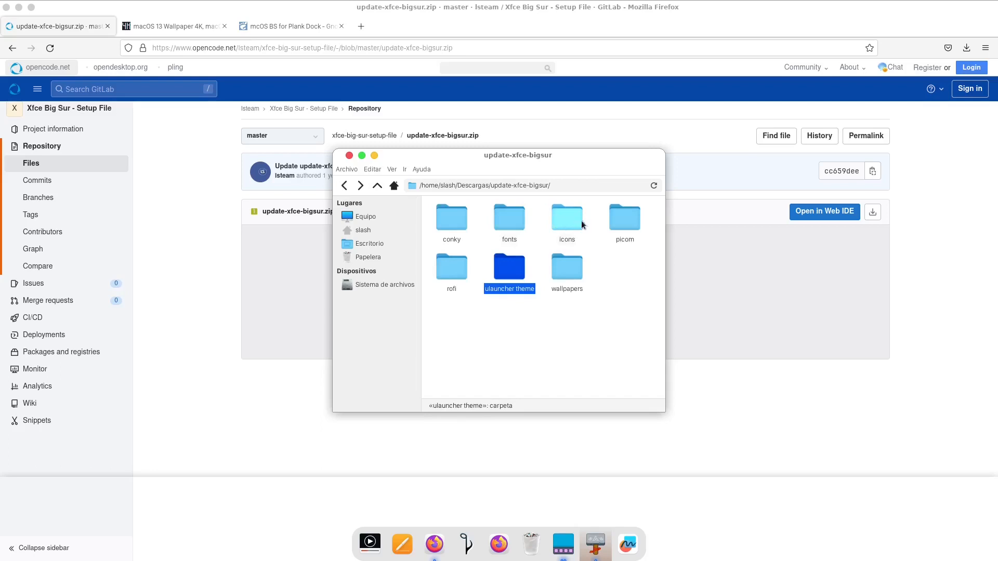
click(631, 185)
double_click(619, 234)
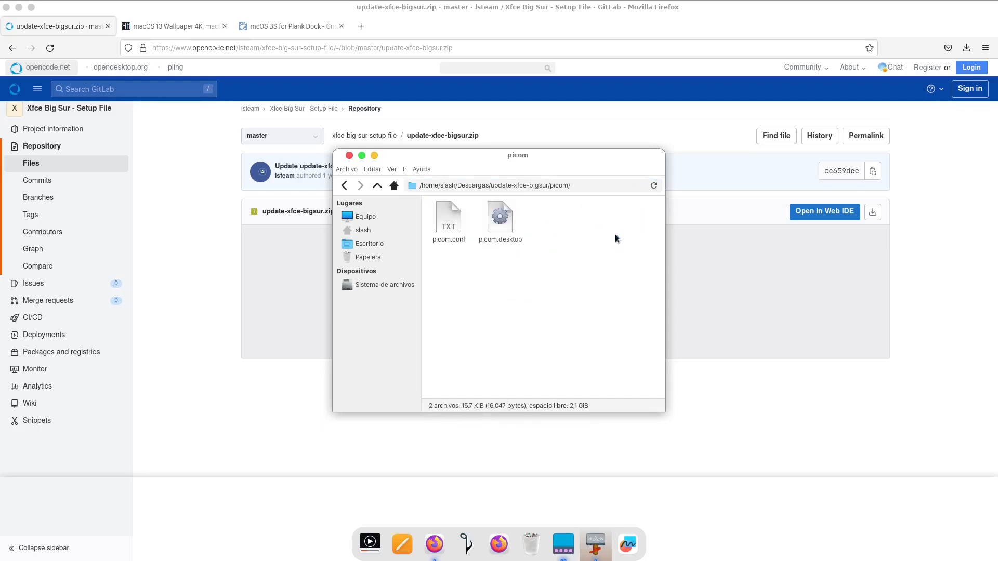
click(344, 185)
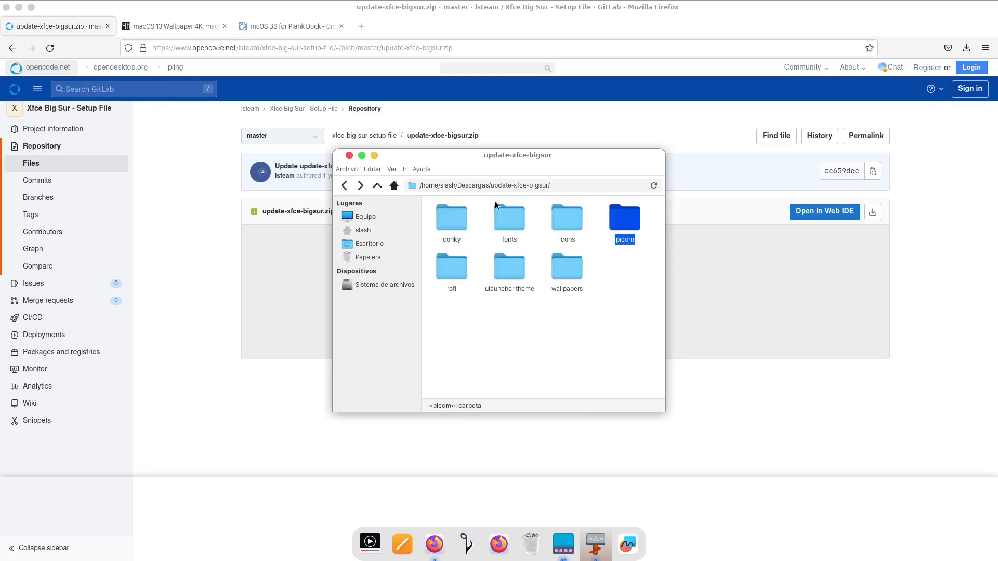
Step: Open the icons folder of update-xfce-bigsur and copy launchpad.svg
double_click(567, 229)
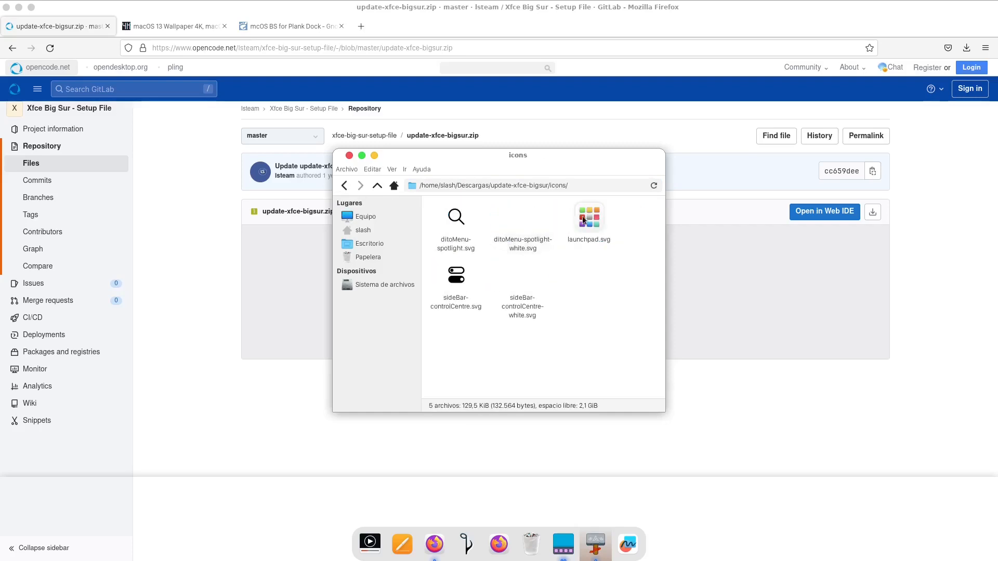
click(583, 220)
right_click(583, 217)
click(605, 276)
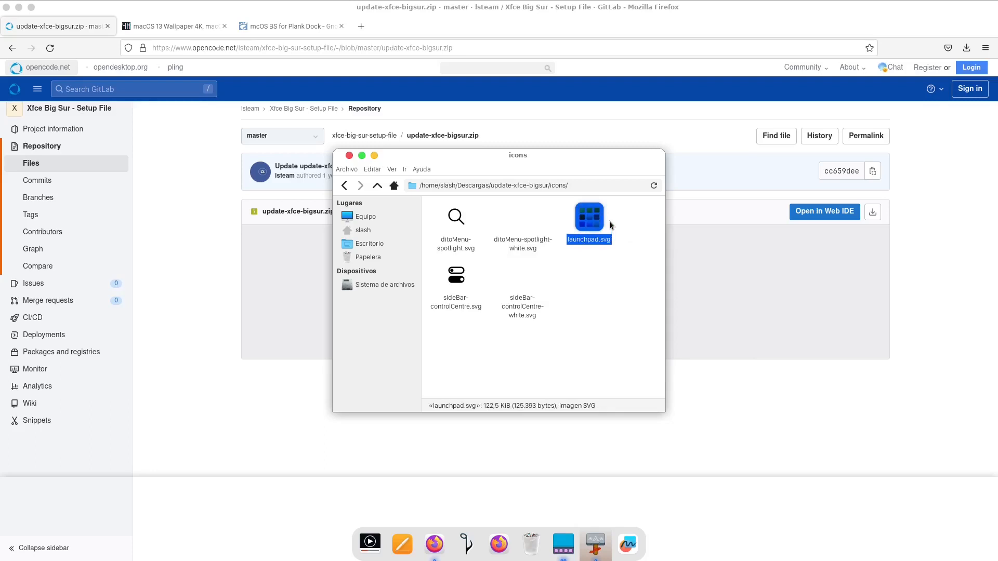
Step: Open .local/share/icons in the home folder and try to paste launchpad.svg there
click(352, 215)
click(387, 230)
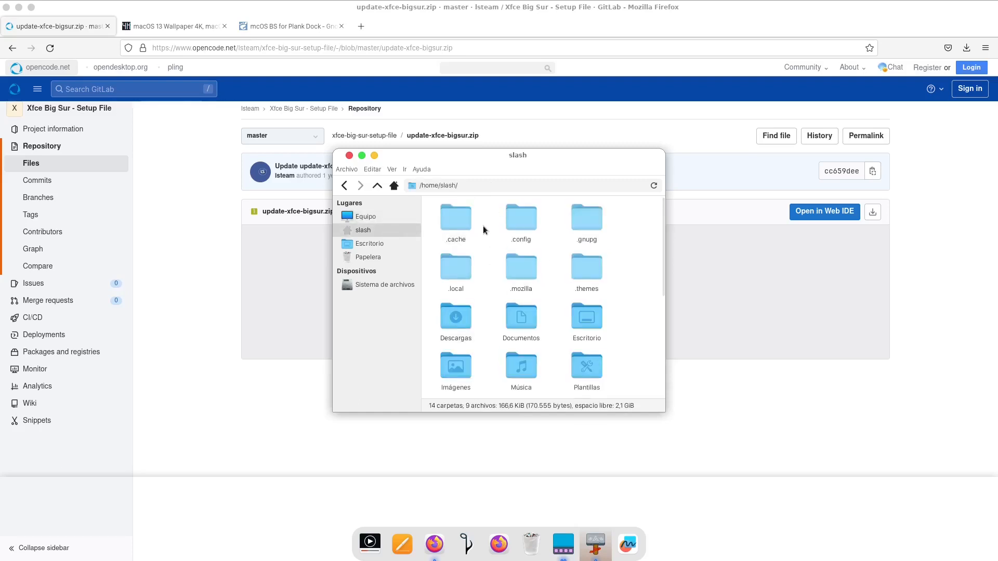
double_click(453, 287)
double_click(451, 224)
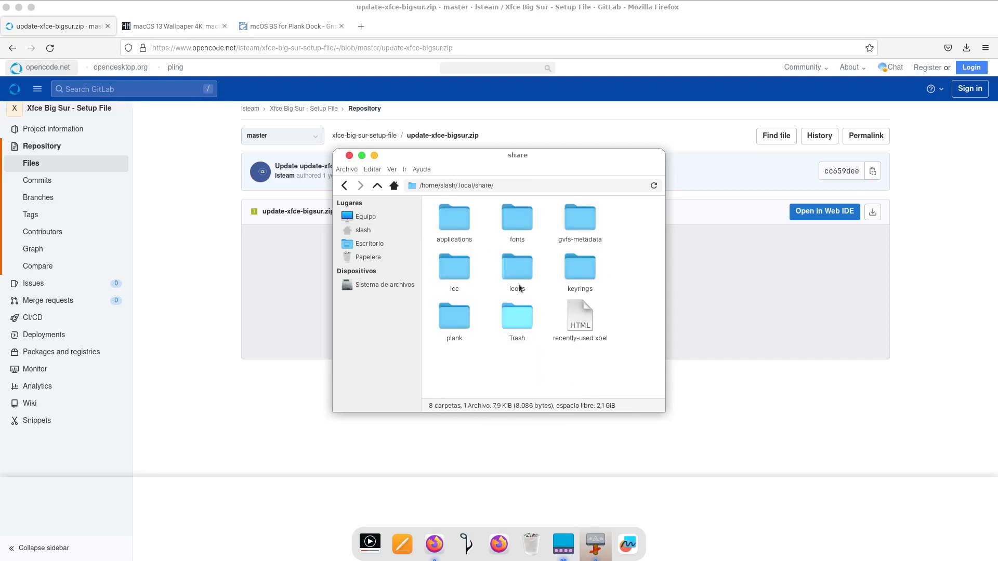
double_click(518, 287)
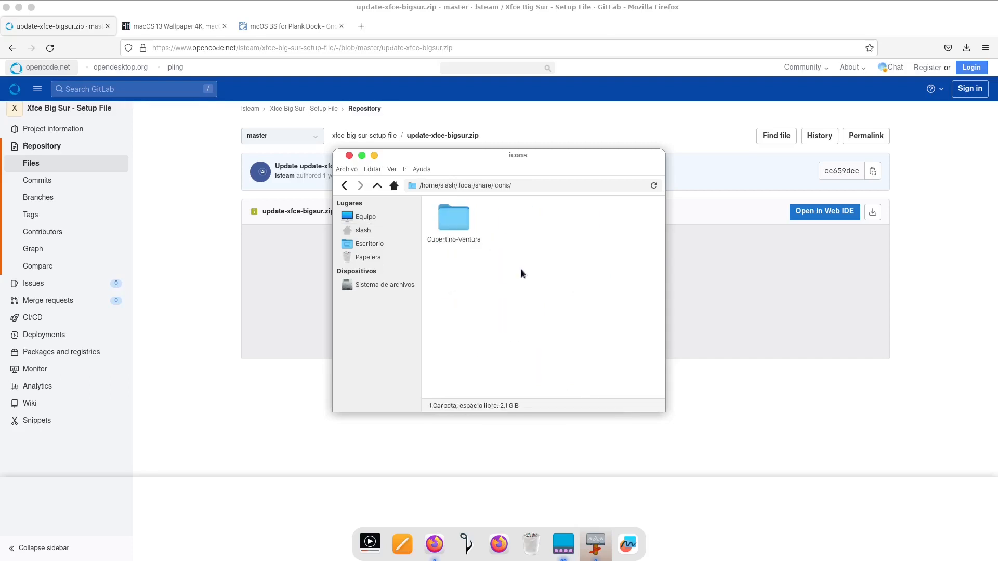
right_click(500, 242)
click(468, 296)
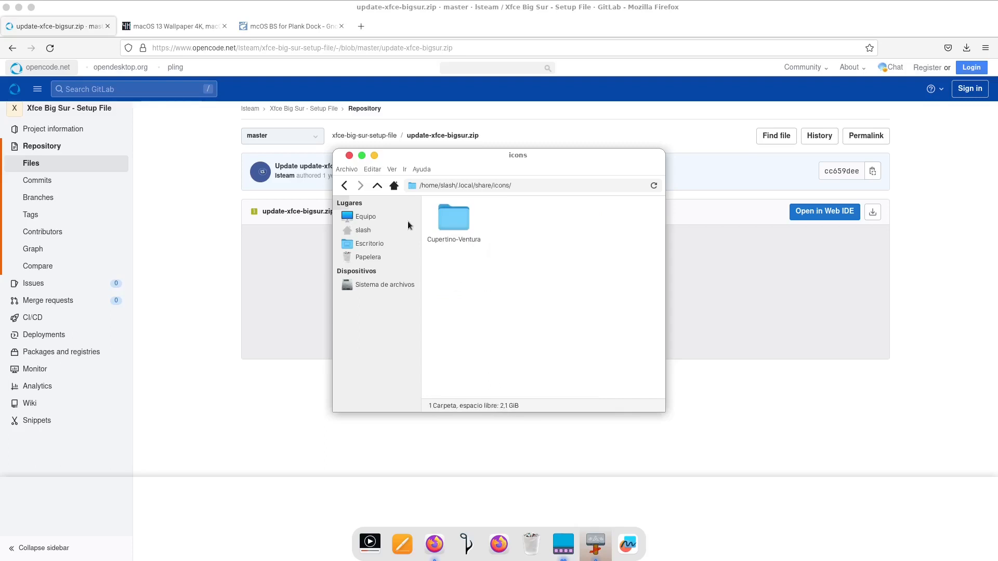
Step: Open the home folder in a new tab and copy launchpad.svg again from Descargas/update-xfce-bigsur/icons
right_click(376, 230)
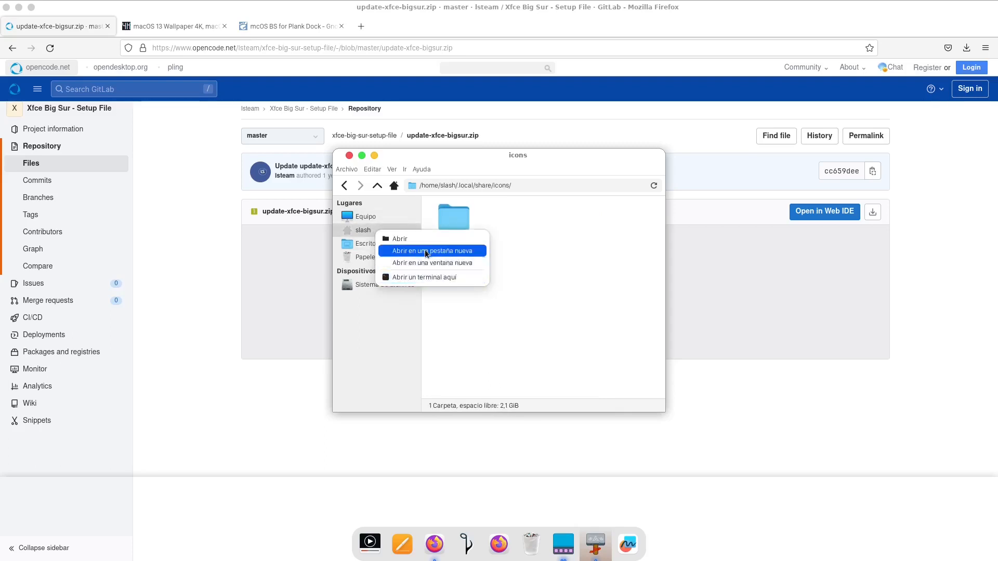
click(426, 252)
drag(386, 145, 233, 131)
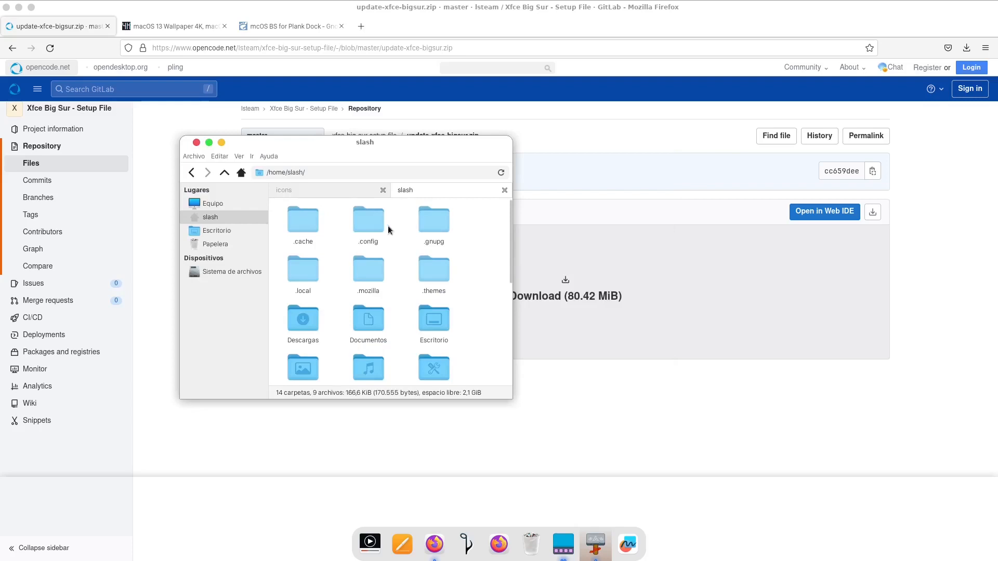
double_click(303, 318)
double_click(317, 216)
click(414, 230)
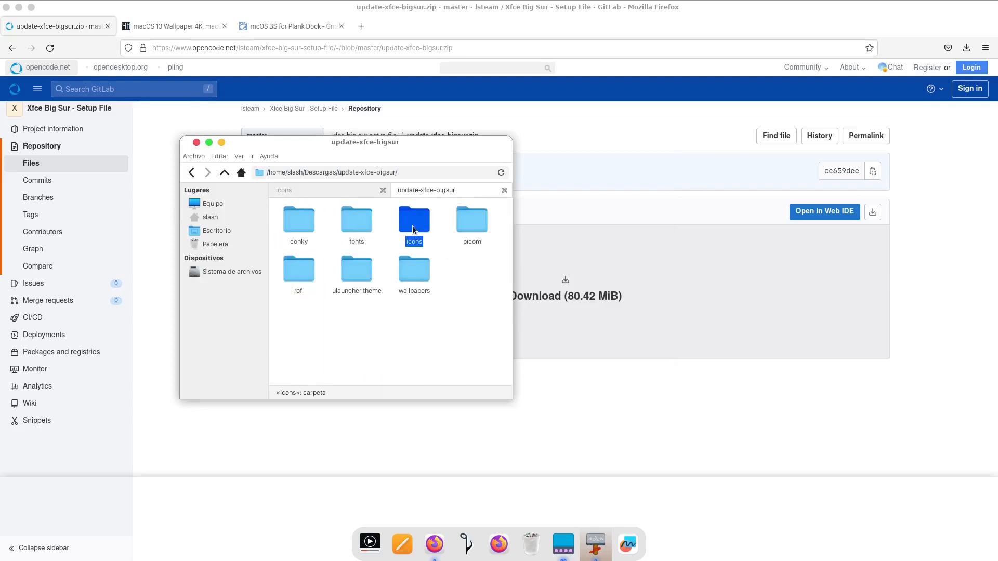
double_click(415, 229)
right_click(423, 223)
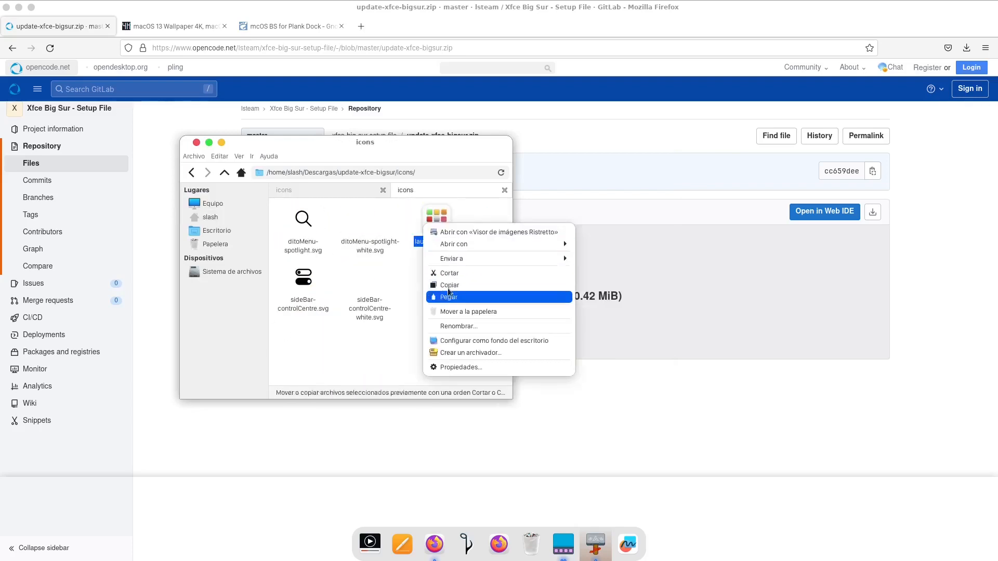
click(450, 285)
Step: Try again to paste into .local/share/icons, and close the file manager window with all its tabs
click(315, 193)
right_click(411, 286)
click(251, 121)
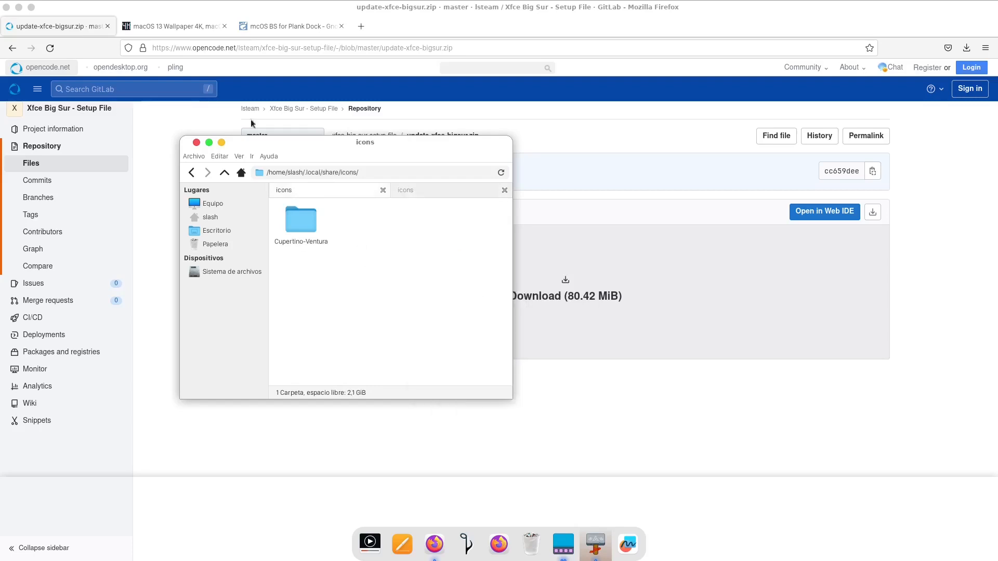
key(ctrl+w)
click(450, 278)
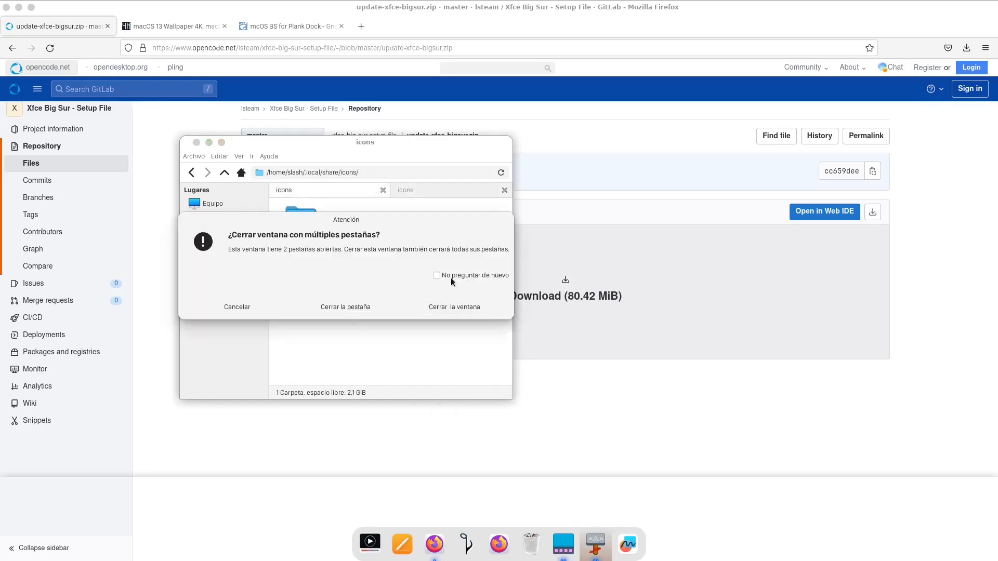
click(448, 313)
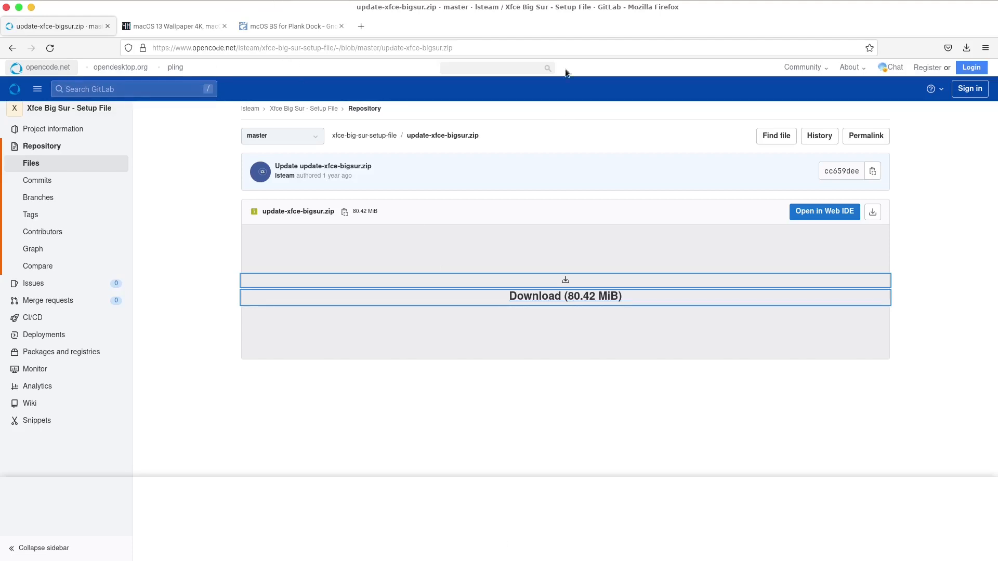
Step: Open a terminal from the desktop, become root with sudo su and the account password, and launch Thunar
double_click(544, 11)
right_click(181, 121)
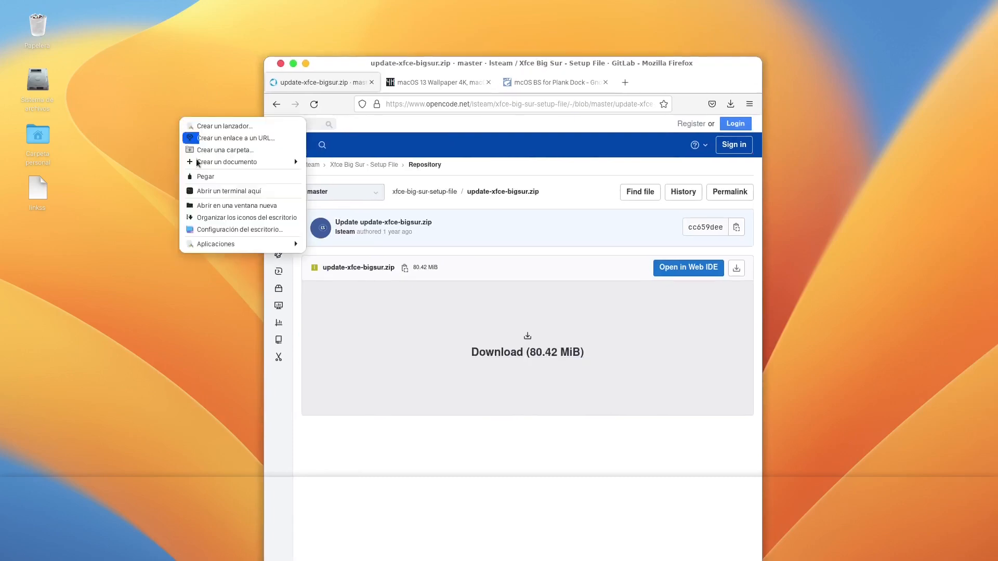
click(222, 191)
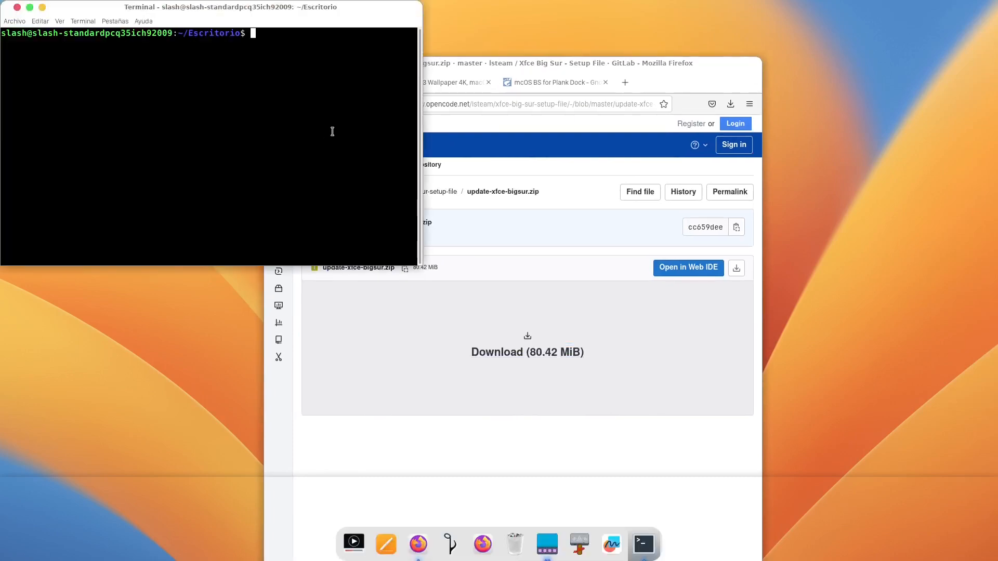
text(sudo su)
key(Return)
key(Return)
text(thu)
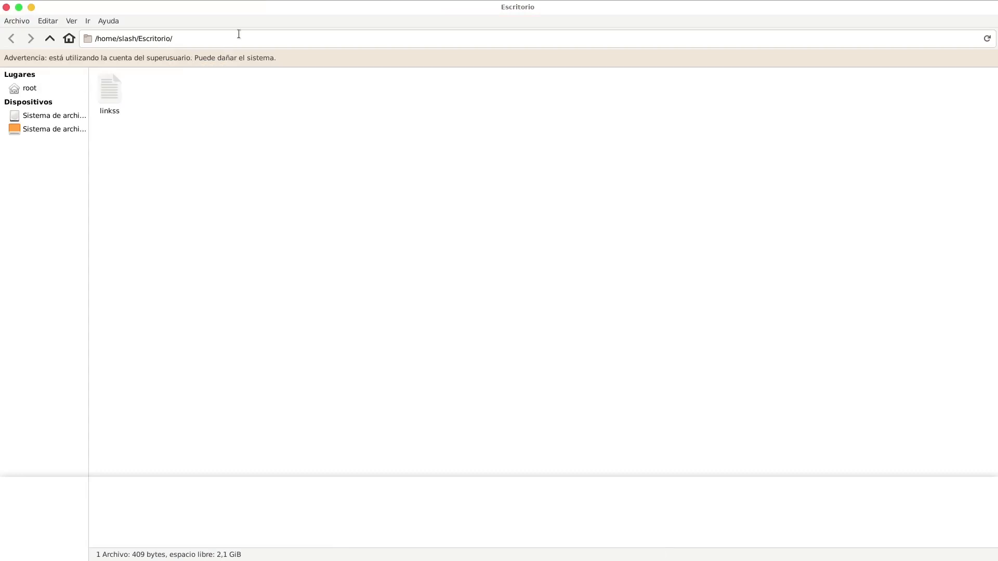
Step: Restore the root file manager window to a smaller size and open Sistema de archivos in a new tab
drag(247, 28, 247, 35)
right_click(206, 144)
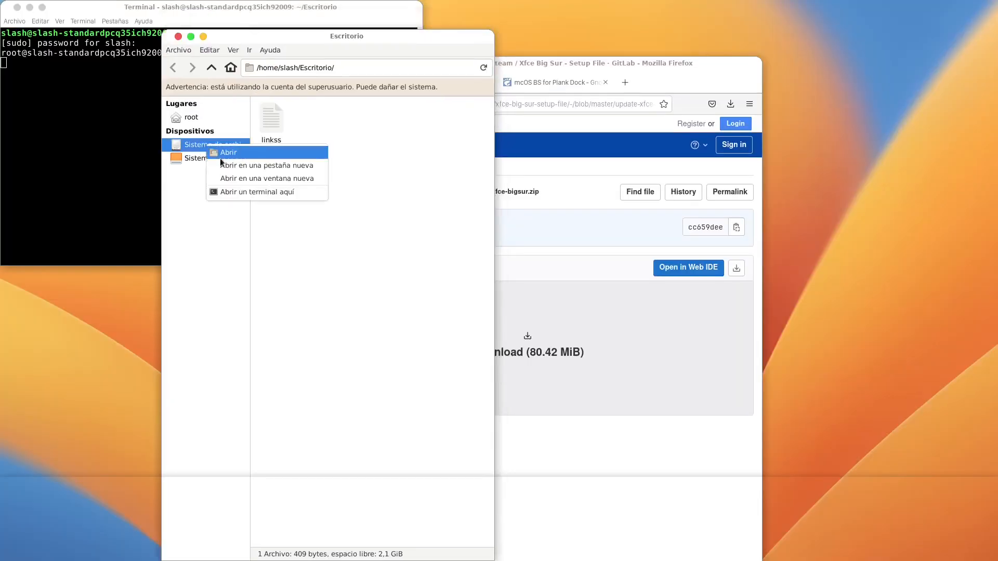
click(224, 162)
Step: In the Escritorio tab, navigate through home to the user's Descargas/update-xfce-bigsur/icons folder
click(291, 104)
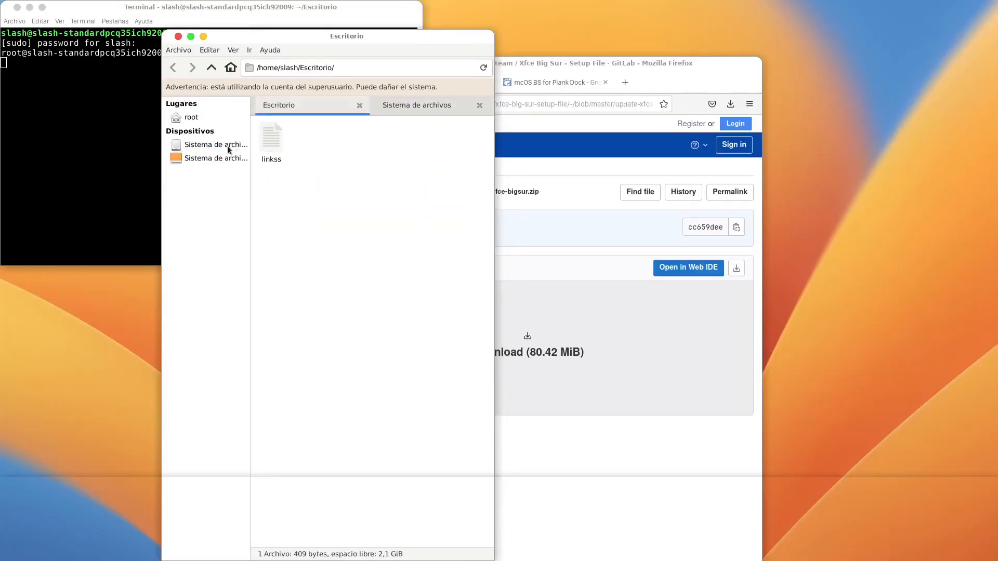
click(227, 149)
double_click(274, 200)
click(263, 156)
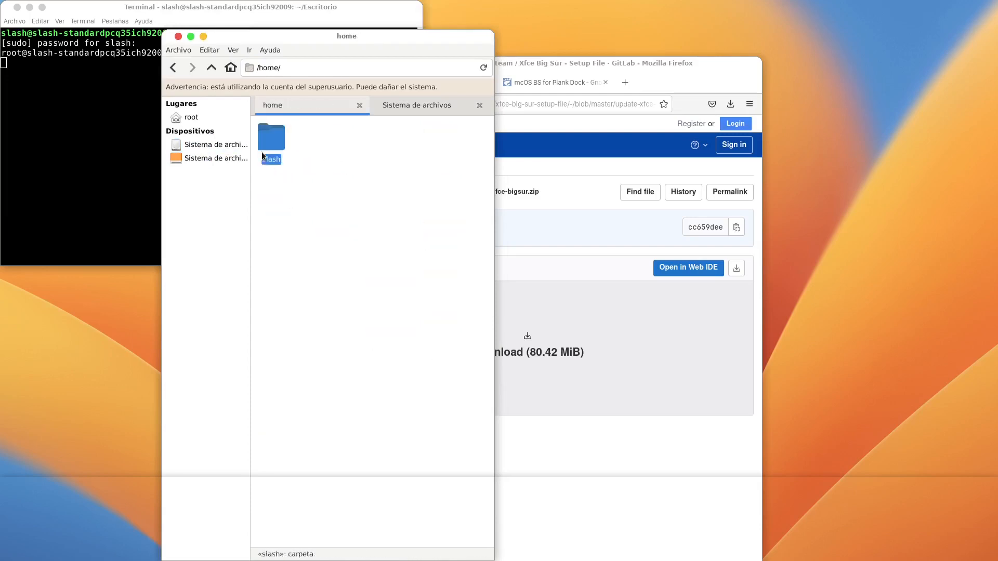
double_click(262, 156)
double_click(286, 233)
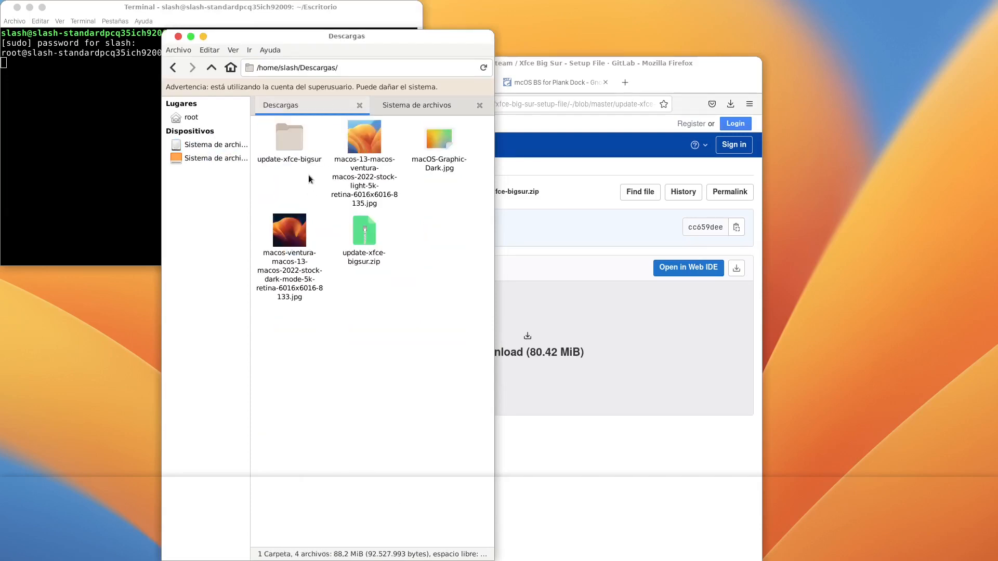
click(290, 137)
double_click(289, 138)
click(434, 138)
double_click(433, 138)
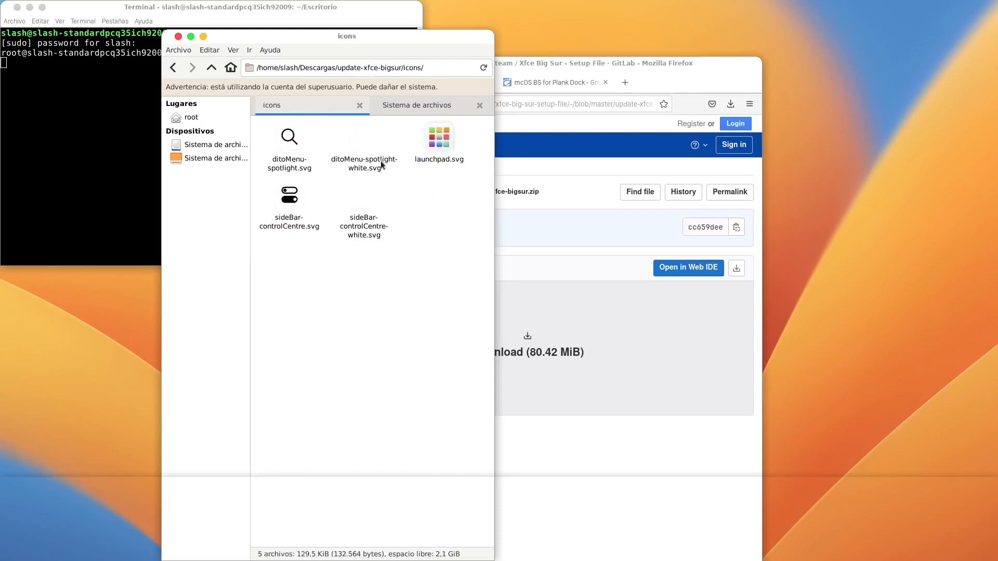
Step: Copy launchpad.svg from the icons folder and paste it into .local/share/icons in the user's home, using the Sistema de archivos tab
right_click(427, 155)
click(440, 209)
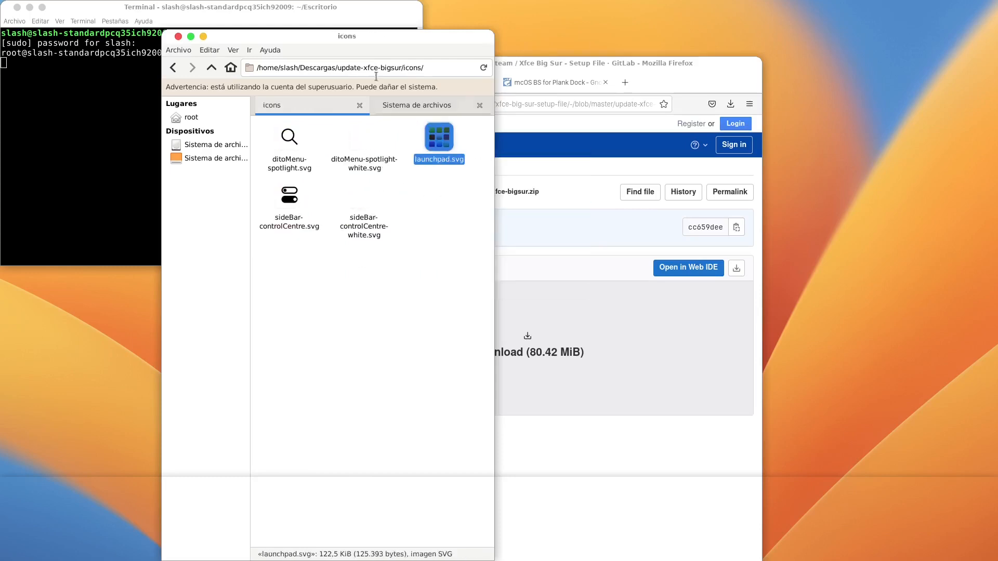
click(393, 106)
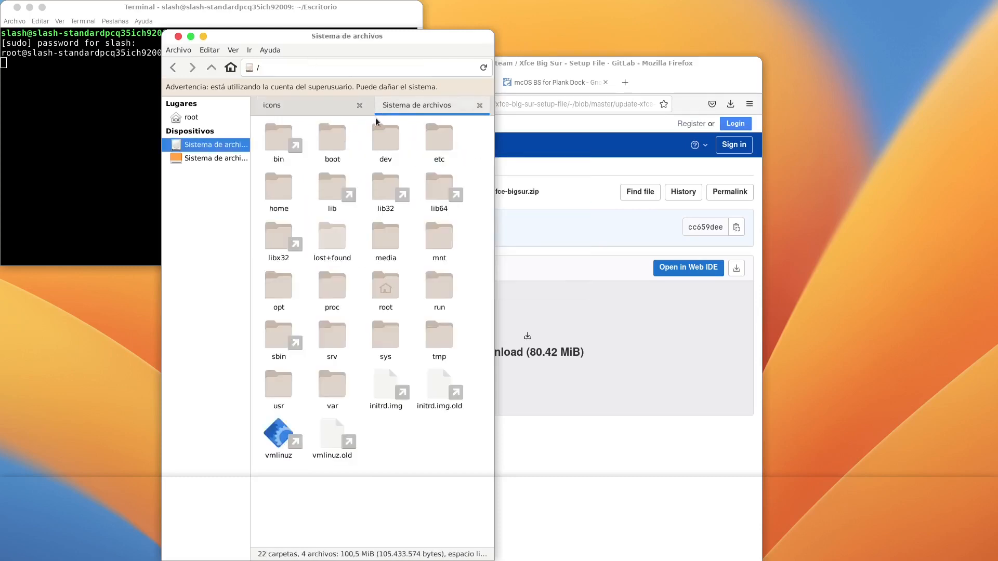
double_click(279, 187)
double_click(281, 145)
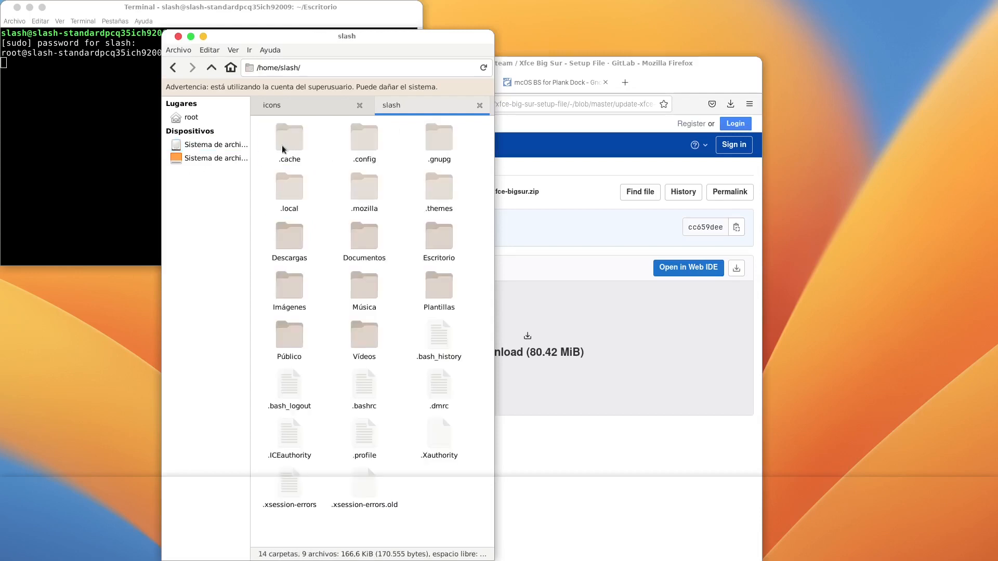
double_click(284, 187)
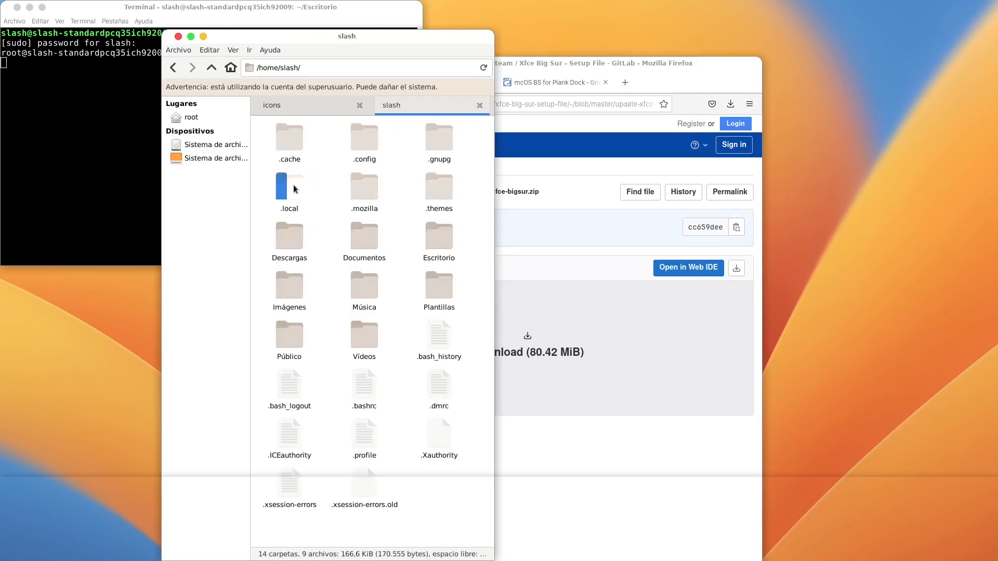
double_click(277, 141)
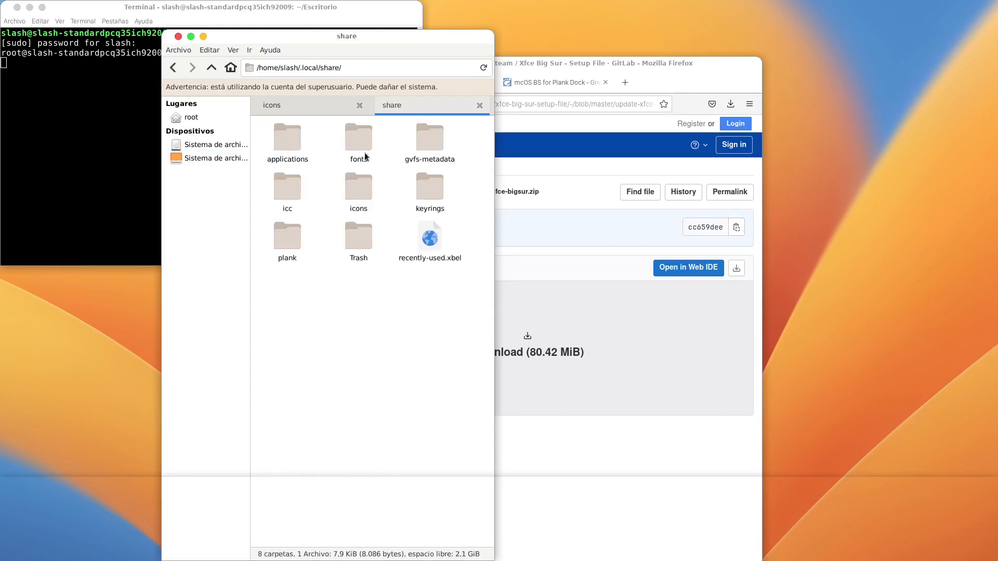
double_click(365, 192)
right_click(375, 218)
click(407, 254)
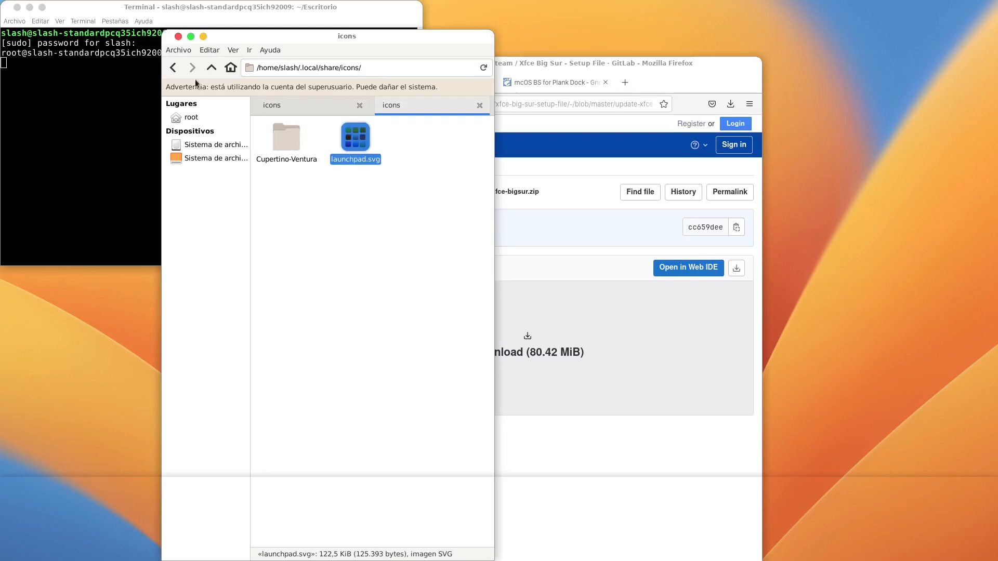
Step: Go back to .local/share, open the applications folder and select Launchpad.desktop
click(174, 73)
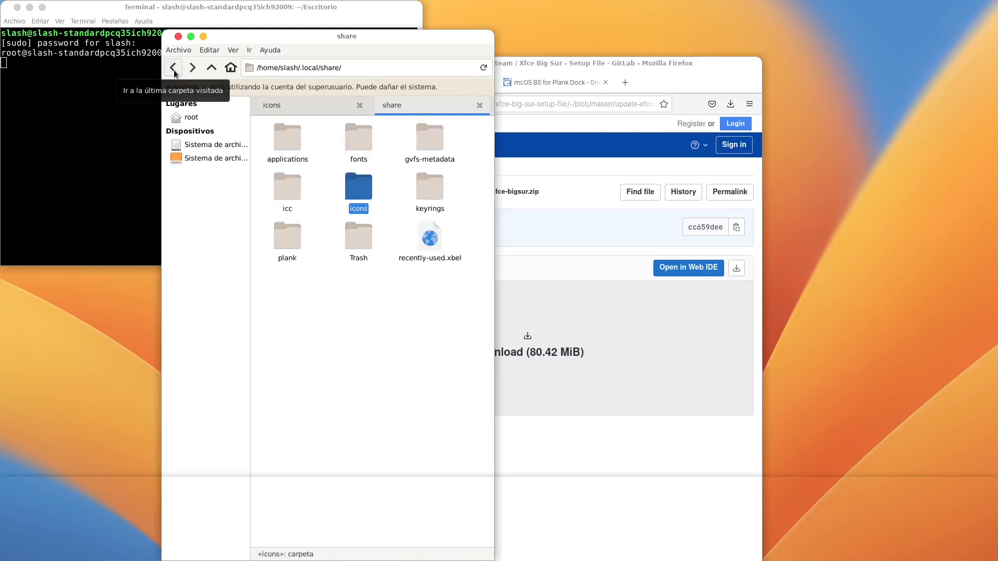
double_click(299, 139)
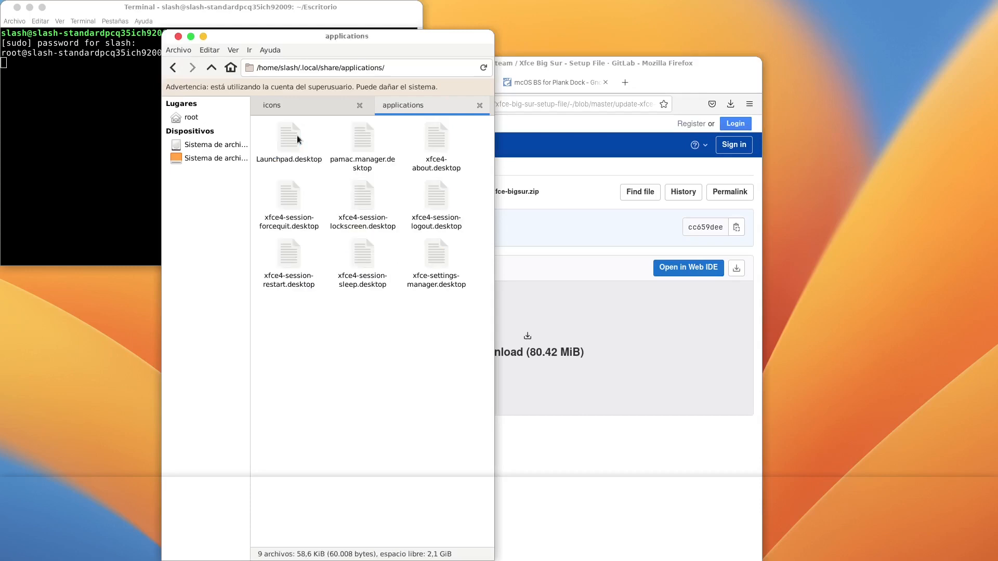
click(290, 145)
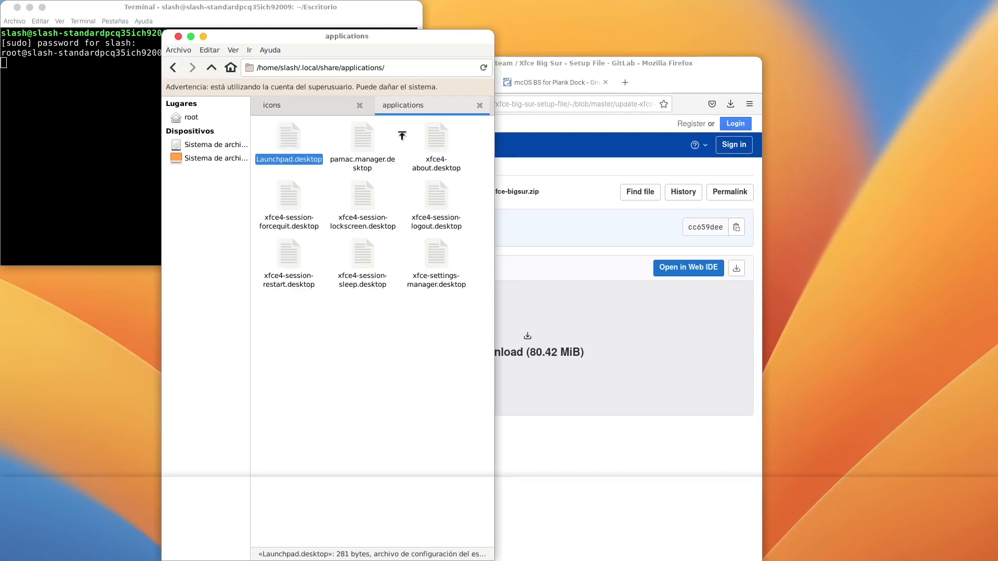
Step: Uncover the dock by minimizing Firefox and raising the file manager window, and add Launchpad.desktop as the dock's first launcher
drag(412, 35, 412, 138)
drag(551, 64, 576, 36)
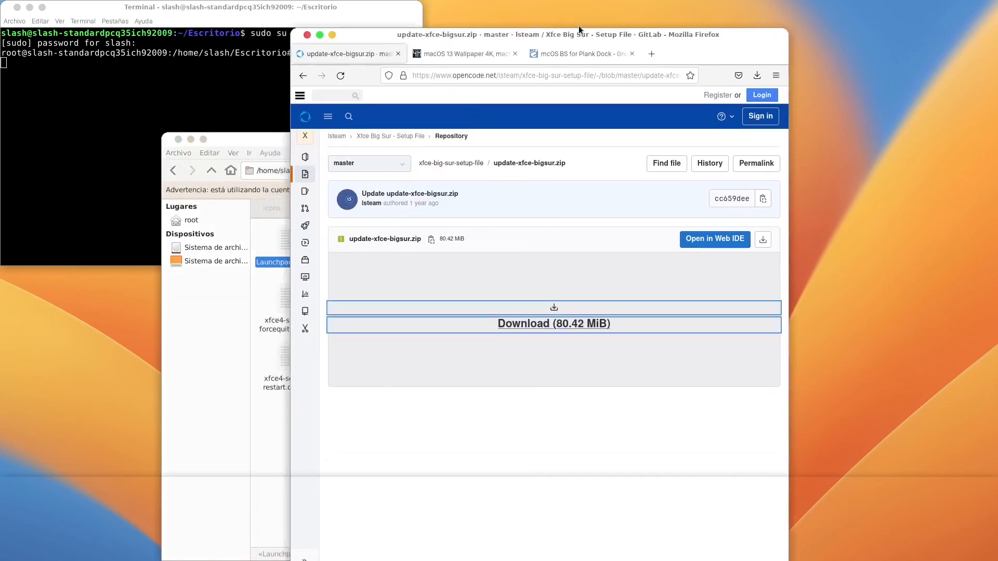
click(332, 35)
drag(342, 144, 497, 28)
drag(436, 132, 358, 549)
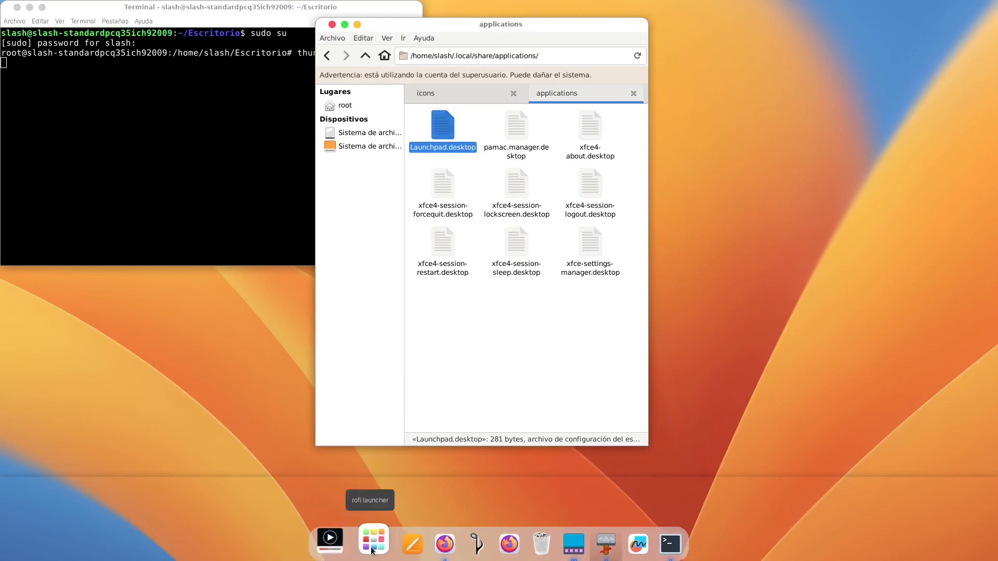
drag(372, 548, 338, 549)
Step: Test the new rofi launcher from the dock and close its full-screen application grid
click(342, 549)
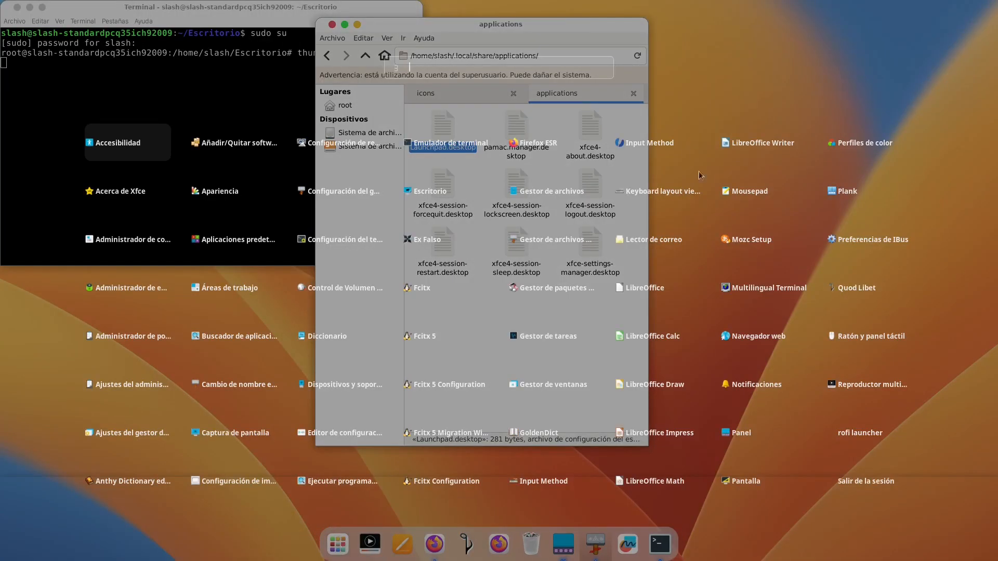
key(Escape)
key(F1)
key(Escape)
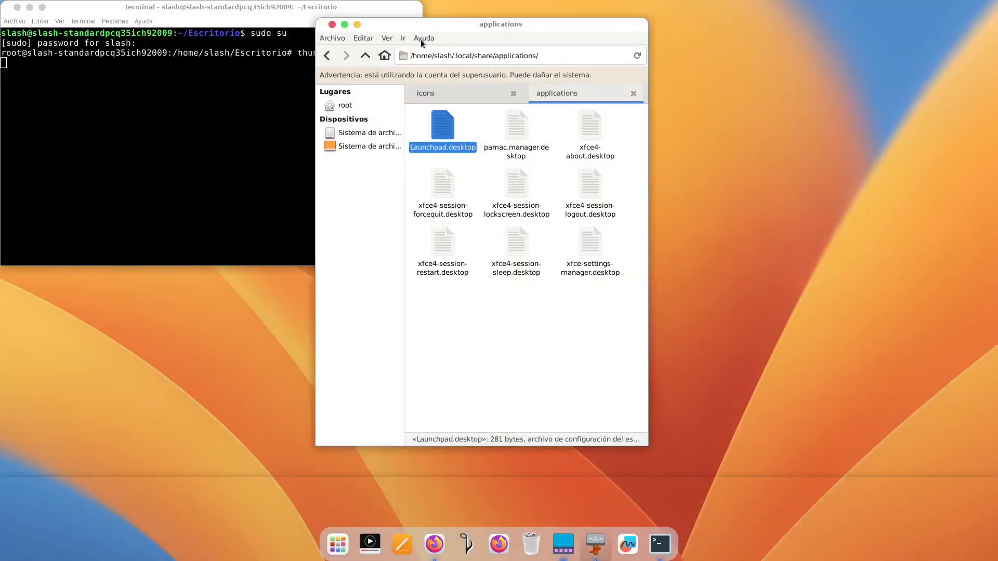
Step: Close the root file manager window with all its tabs
click(332, 25)
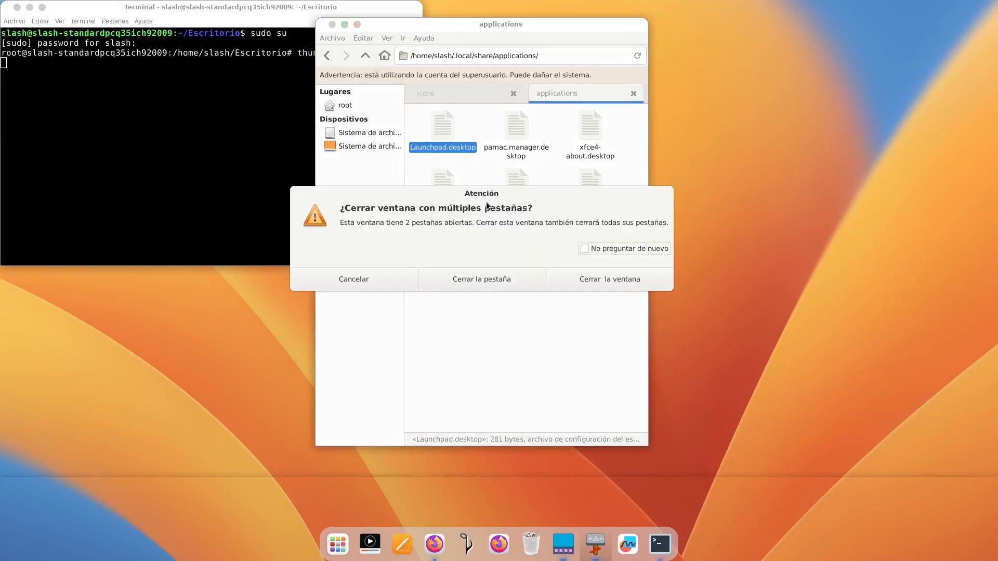
click(587, 279)
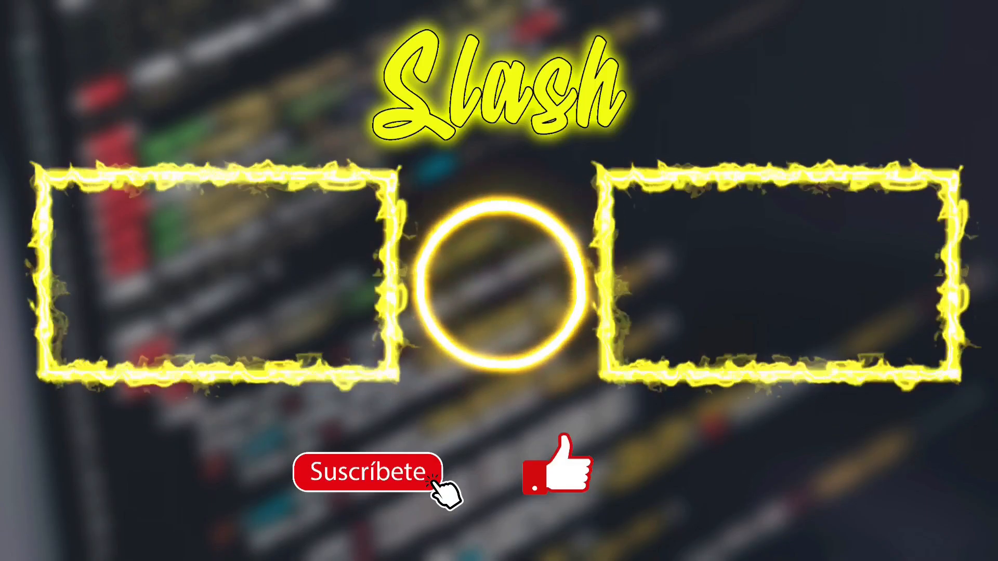